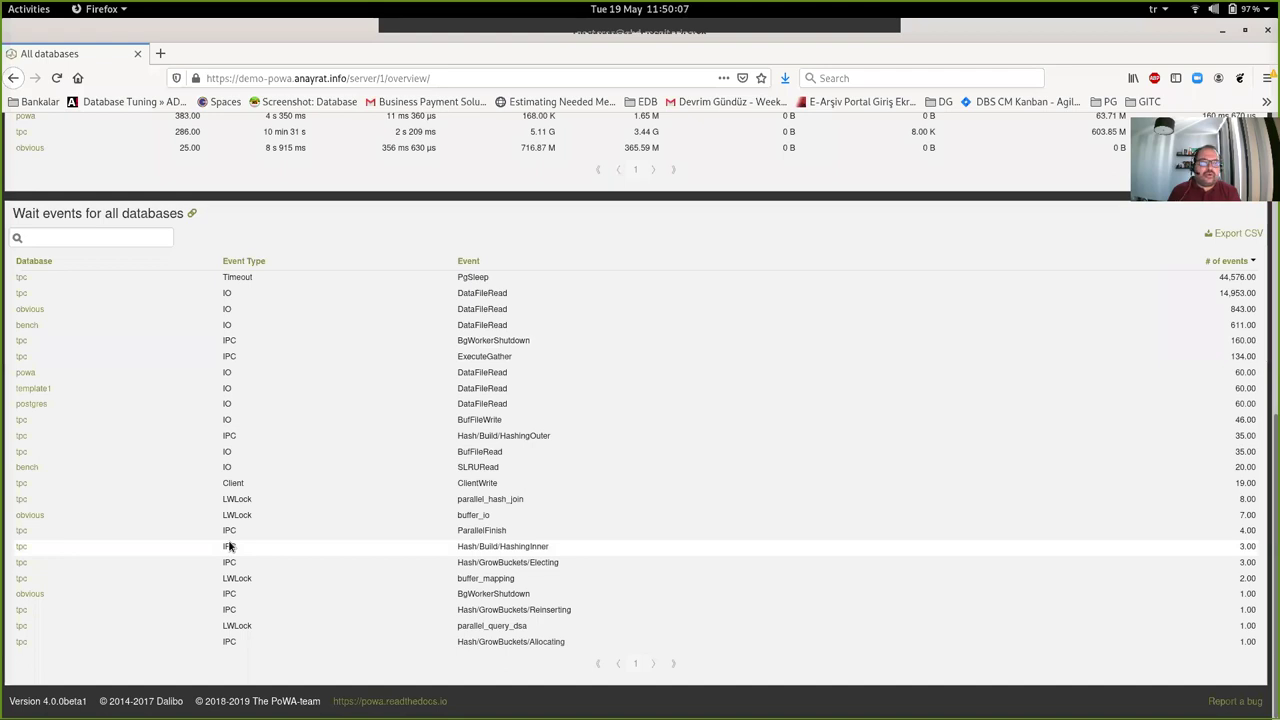
- Show the Background Writer charts for all databases and look through the checkpointer, background writer and backends activity
scroll(224, 662, up, 1)
scroll(224, 662, down, 1)
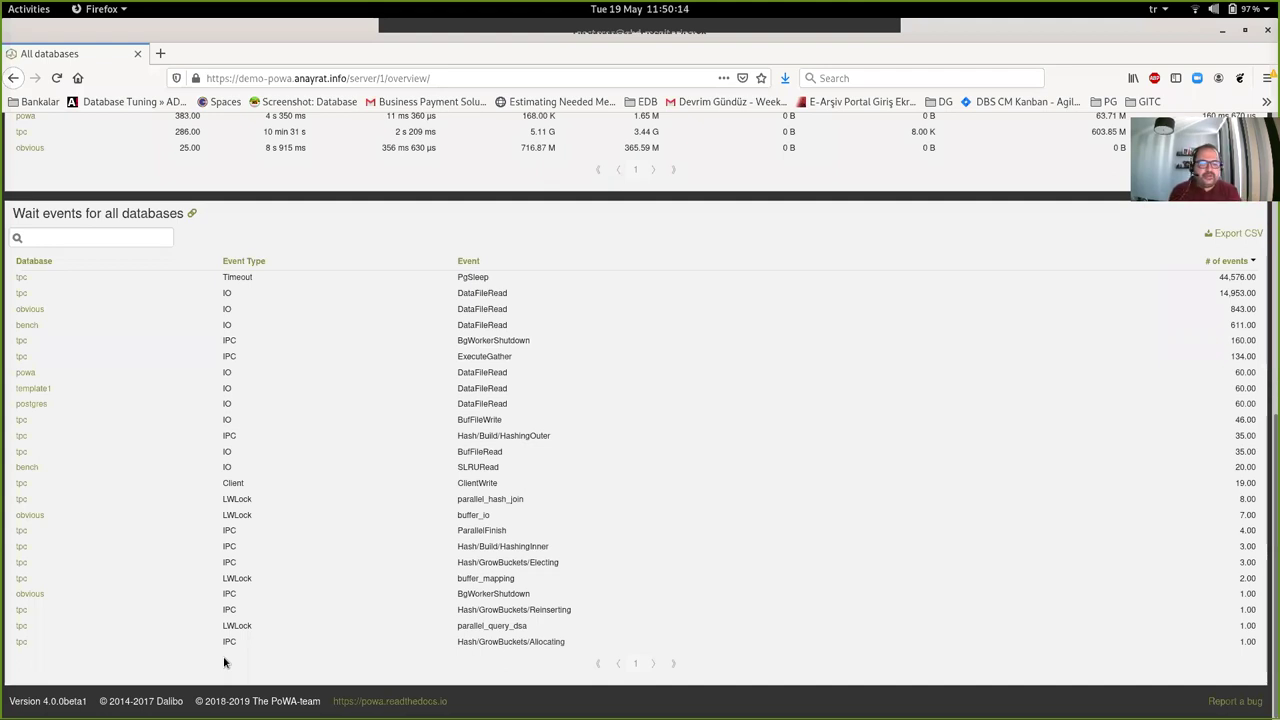
scroll(286, 374, up, 15)
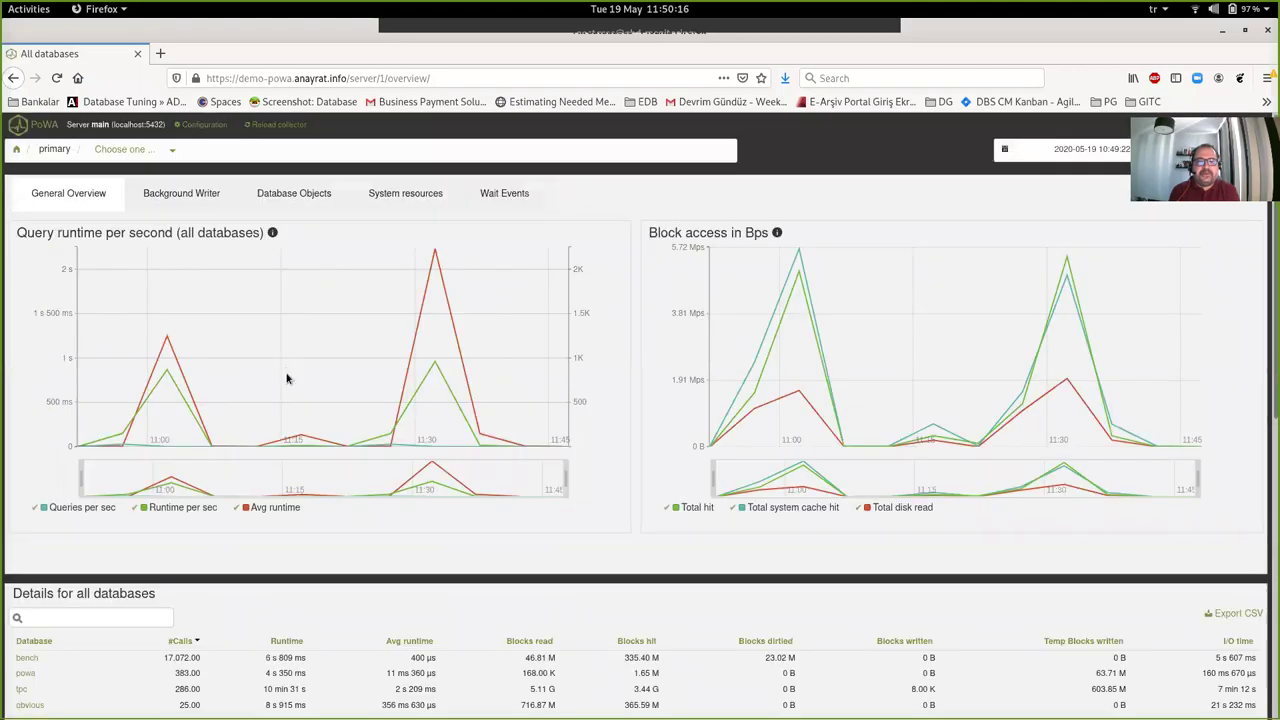
click(206, 203)
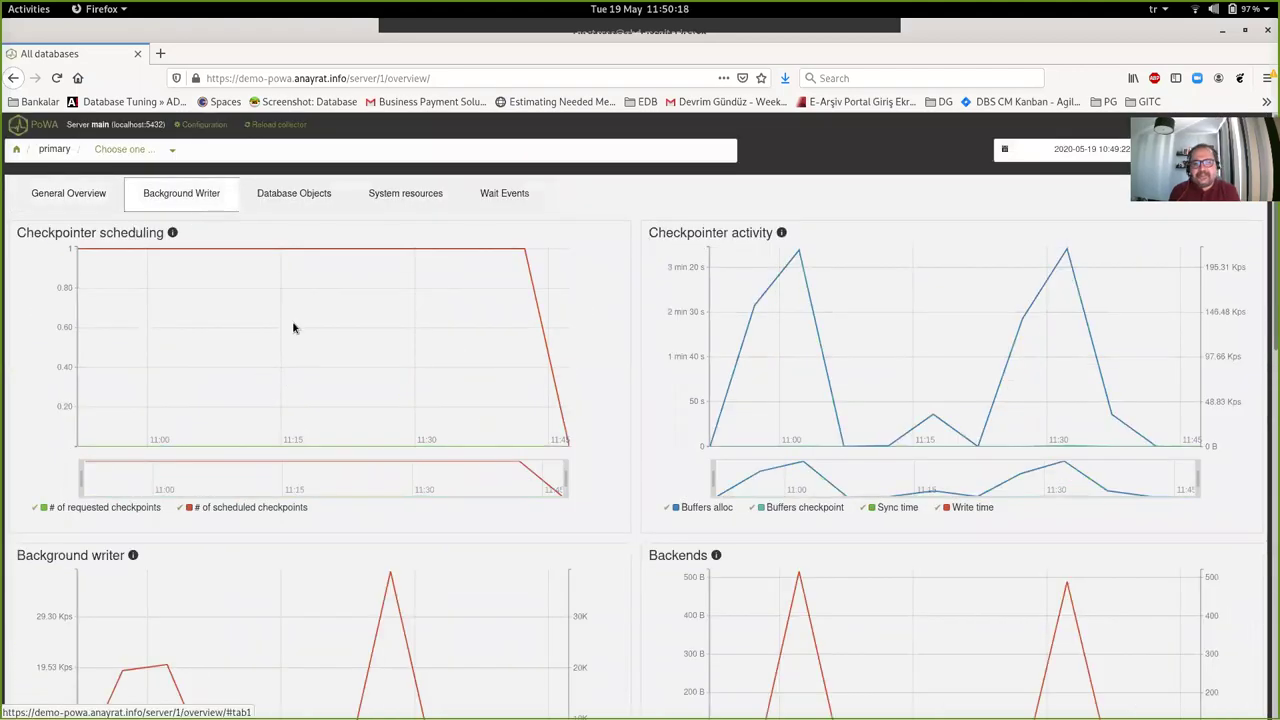
scroll(296, 340, down, 3)
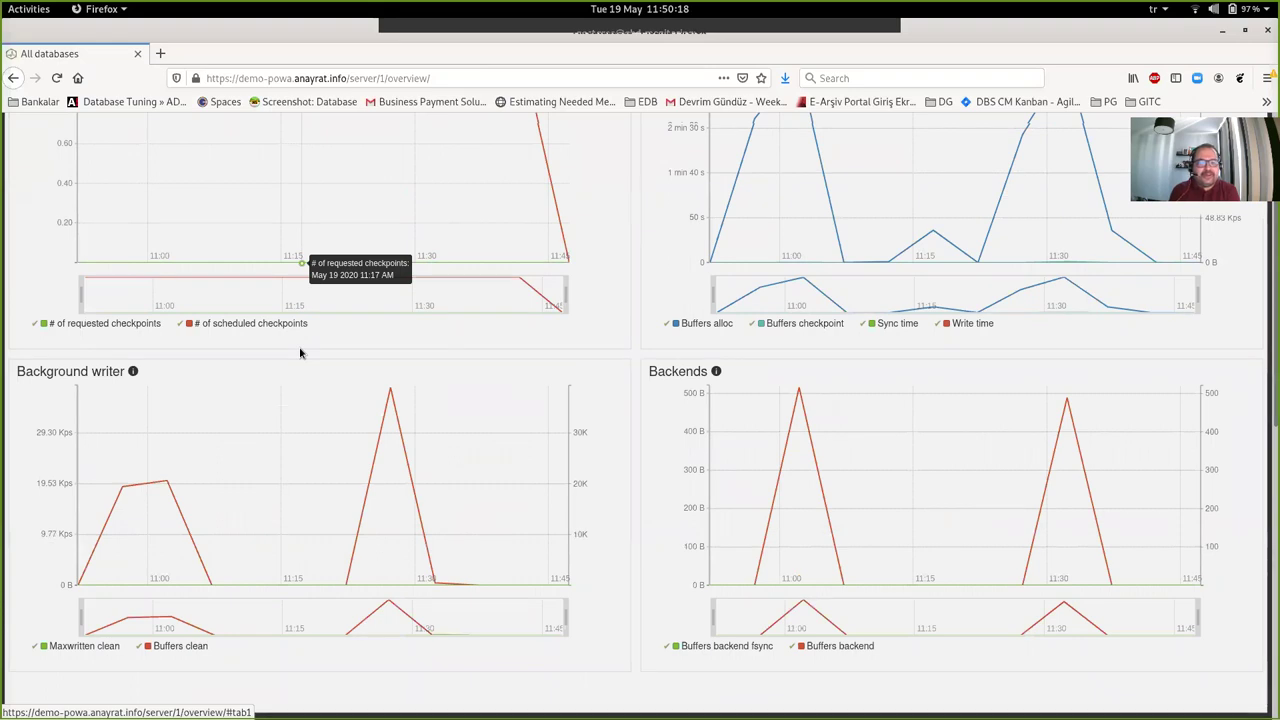
scroll(300, 352, down, 10)
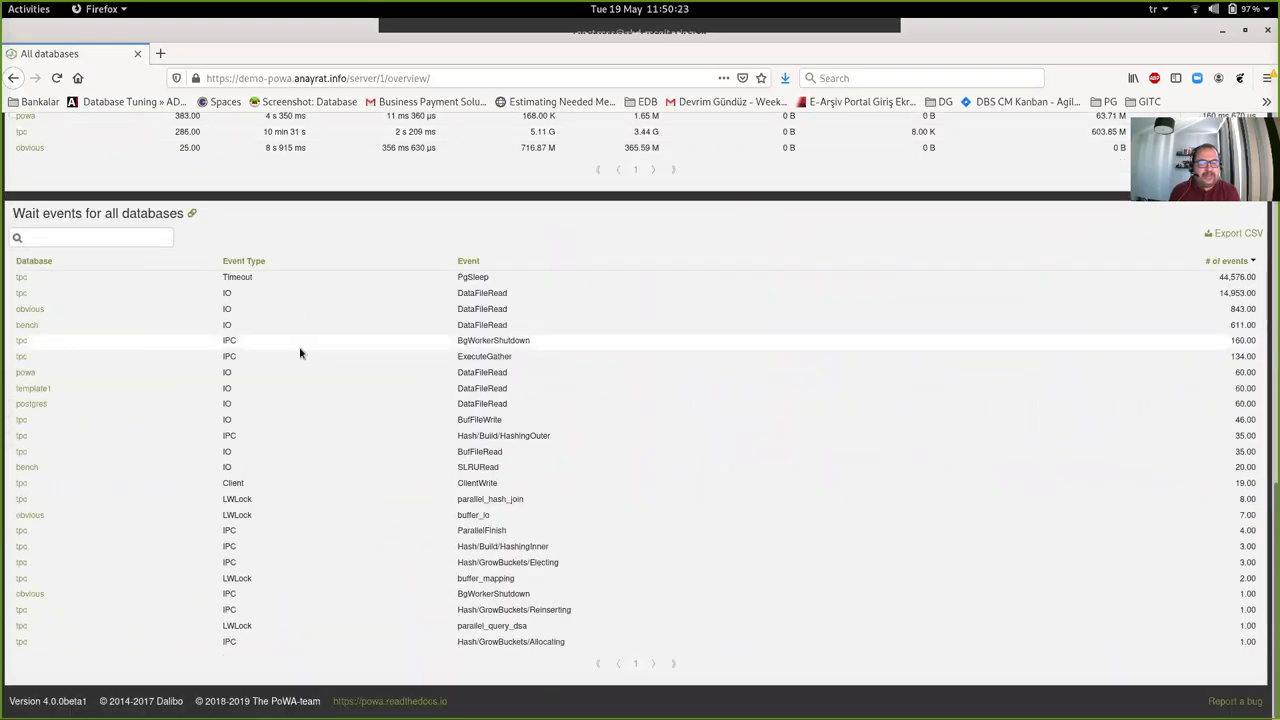
scroll(300, 352, up, 15)
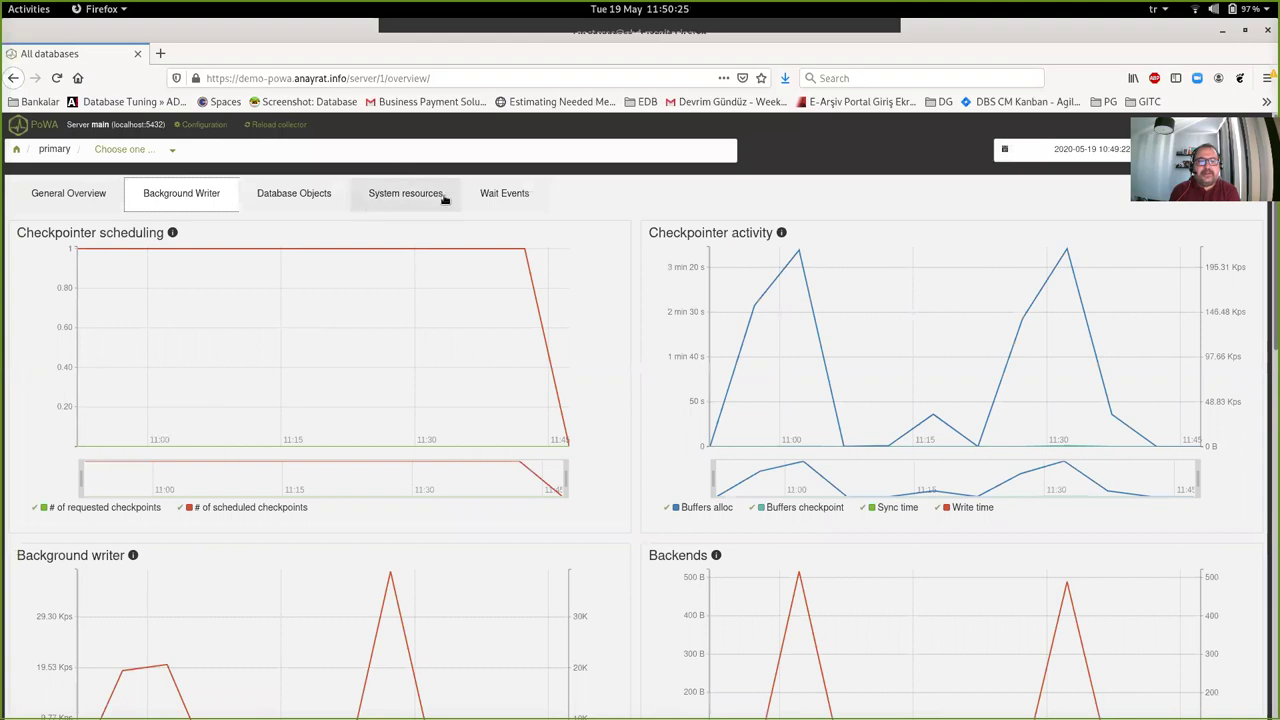
- Show the Wait Events overview and highlight the DataFileRead event of the obvious database in the wait events table
click(503, 194)
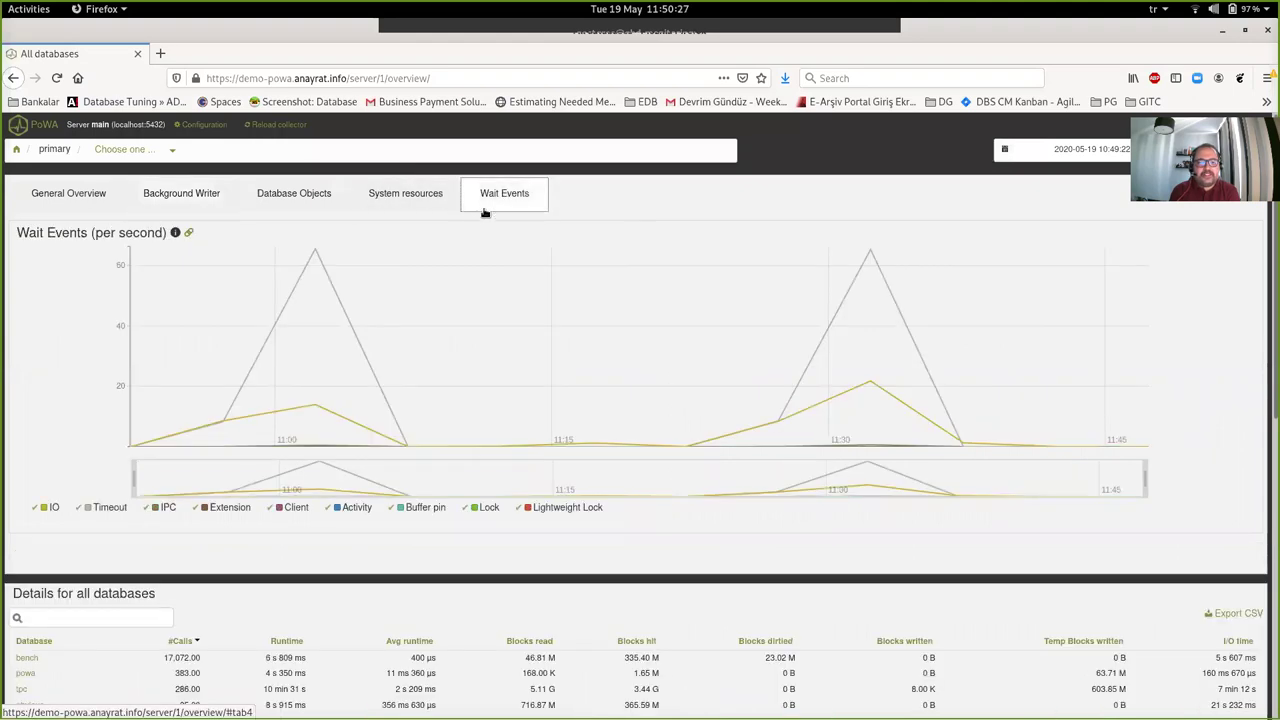
scroll(390, 400, down, 2)
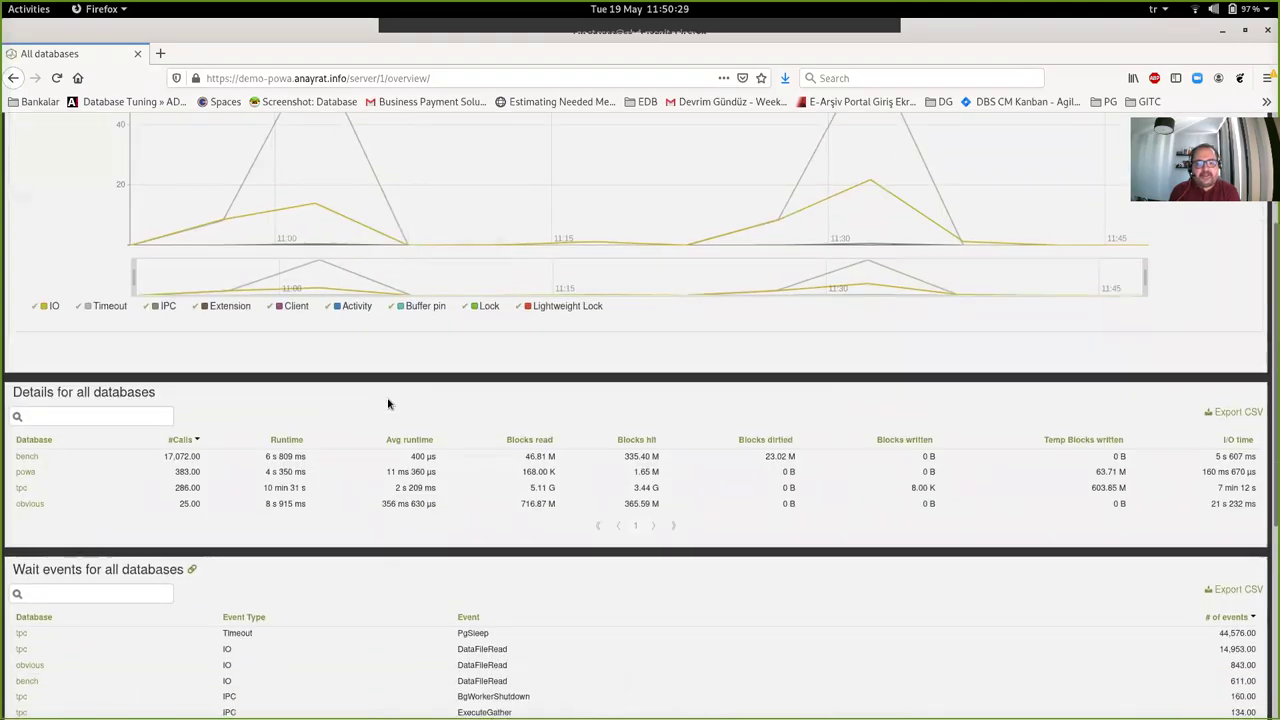
scroll(389, 404, down, 3)
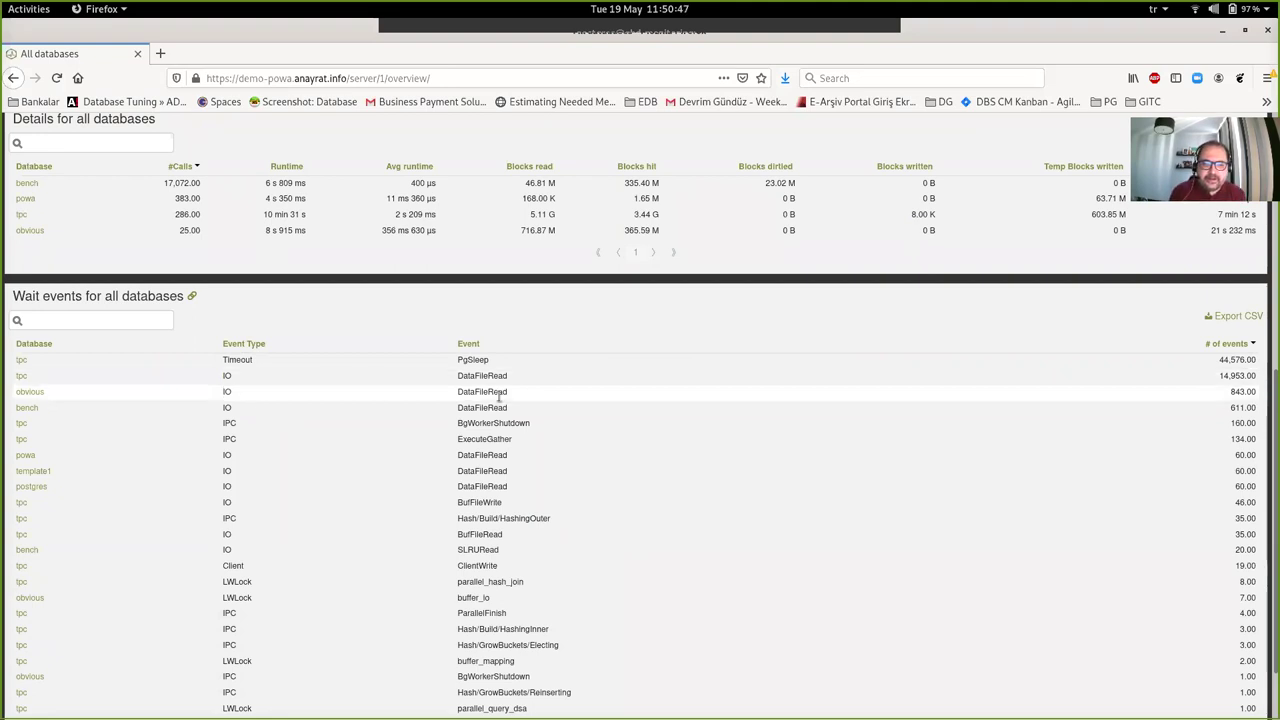
drag(515, 396, 455, 393)
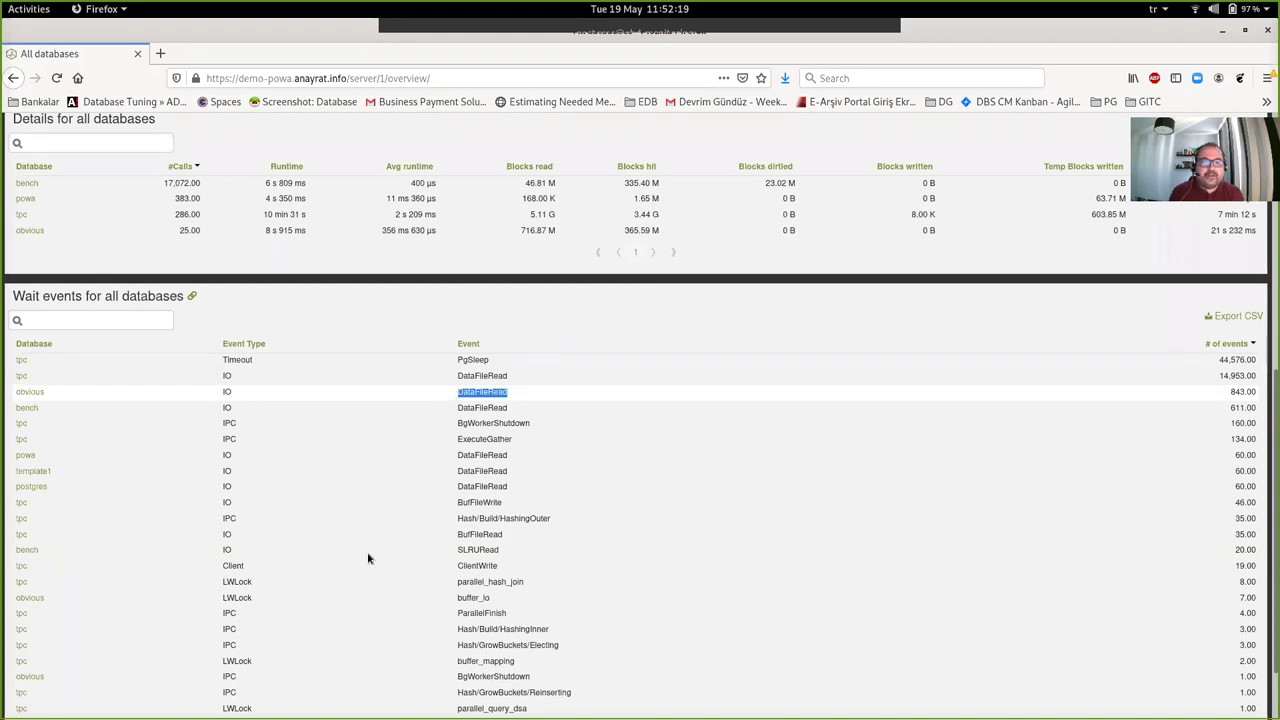
- Enlarge the page to 170% and inspect the Wait Events chart above the database details
key(ctrl+plus)
key(ctrl+plus)
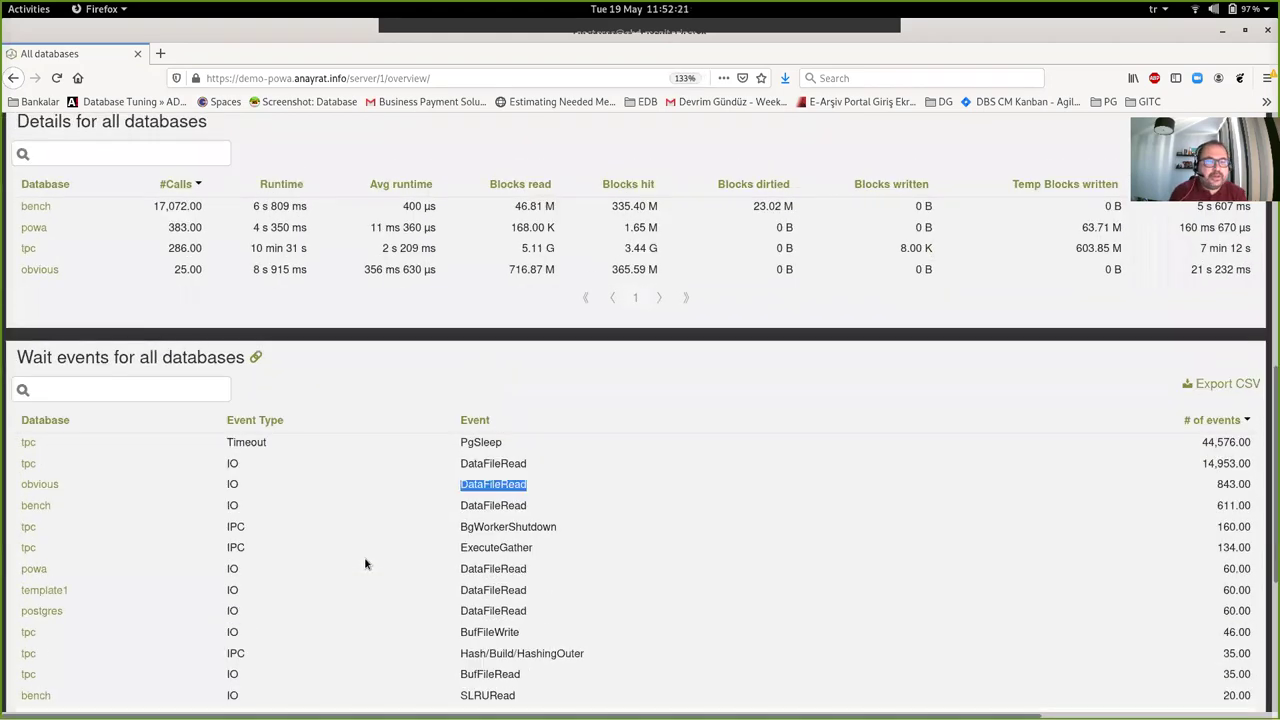
click(892, 402)
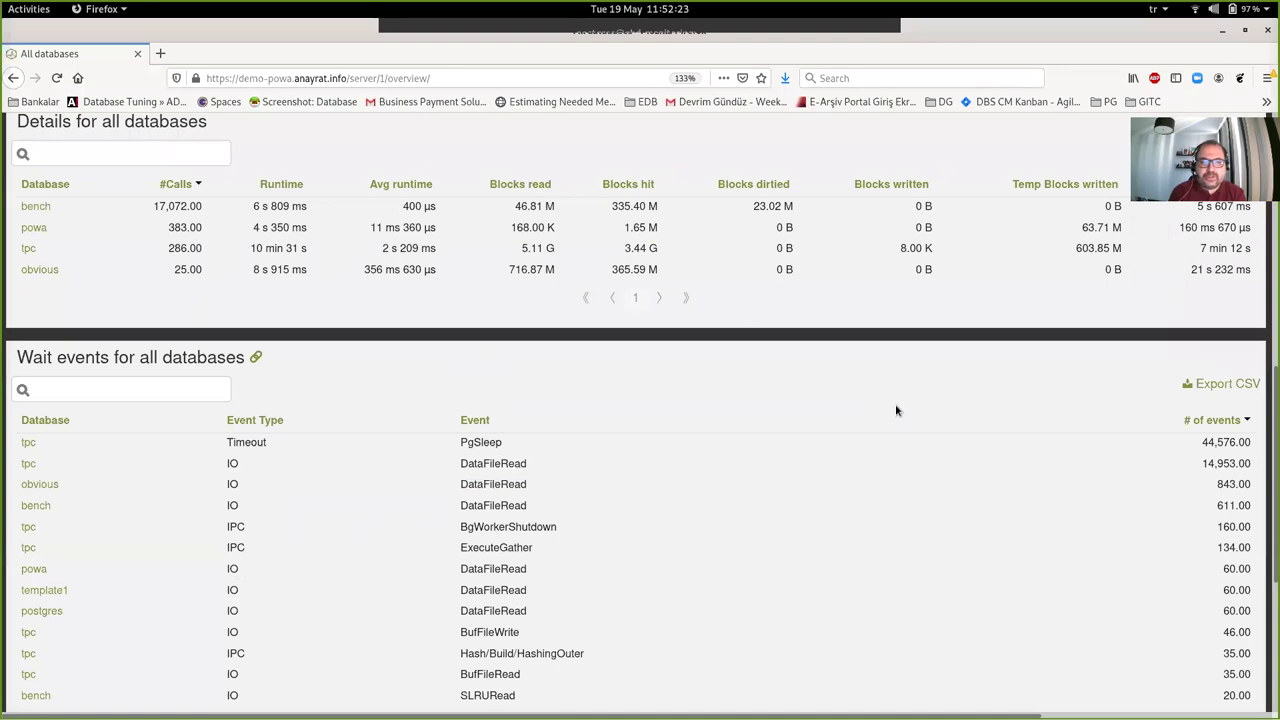
key(ctrl+plus)
key(ctrl+plus)
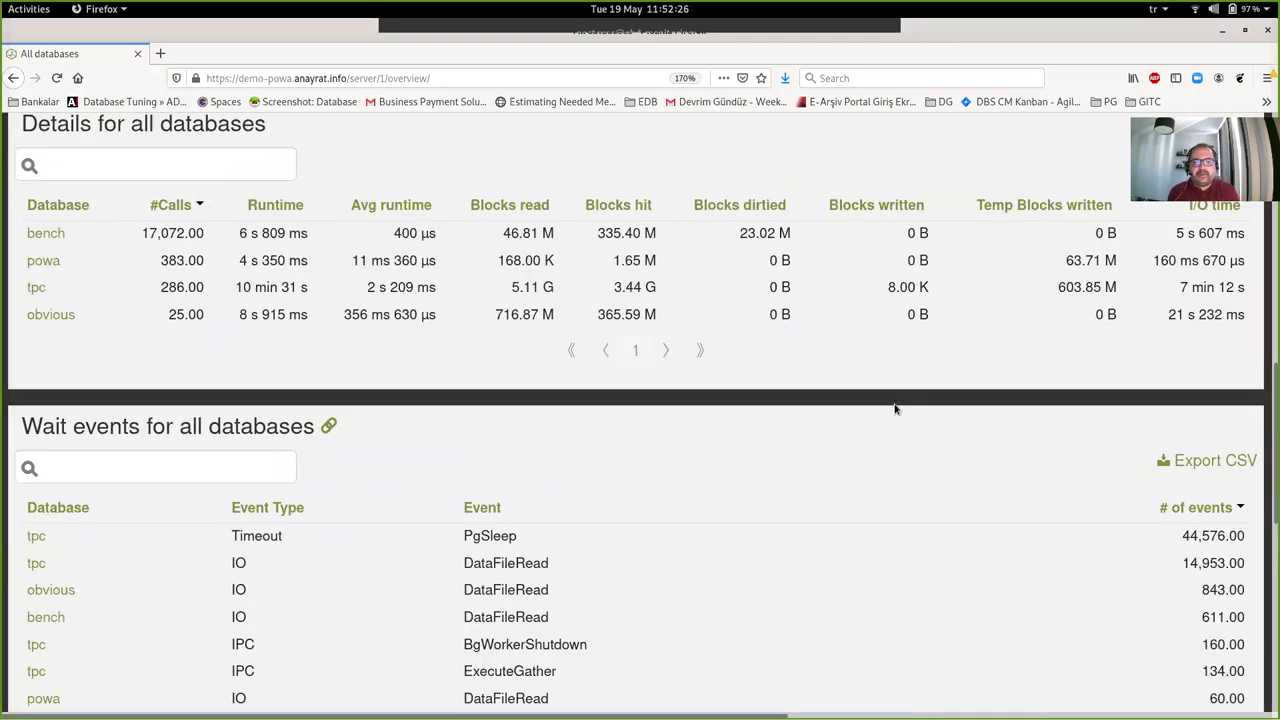
scroll(894, 409, up, 4)
scroll(894, 409, right, 4)
scroll(872, 370, up, 1)
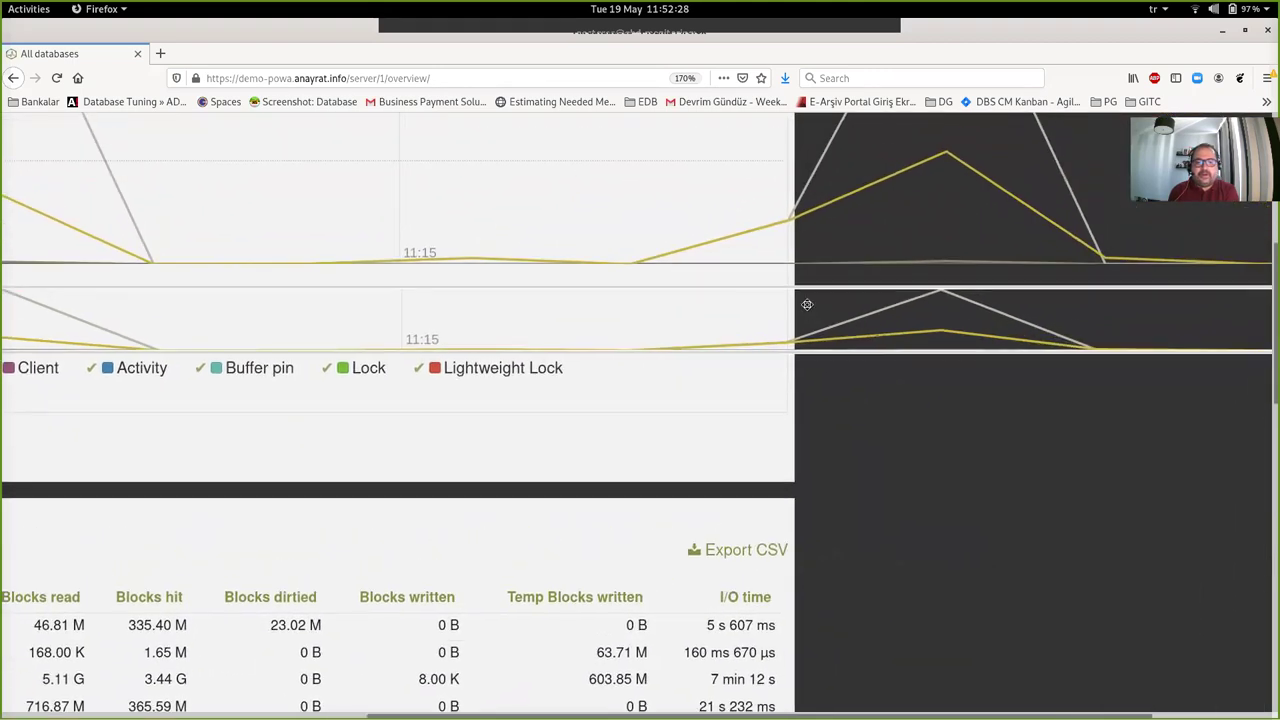
scroll(850, 340, left, 4)
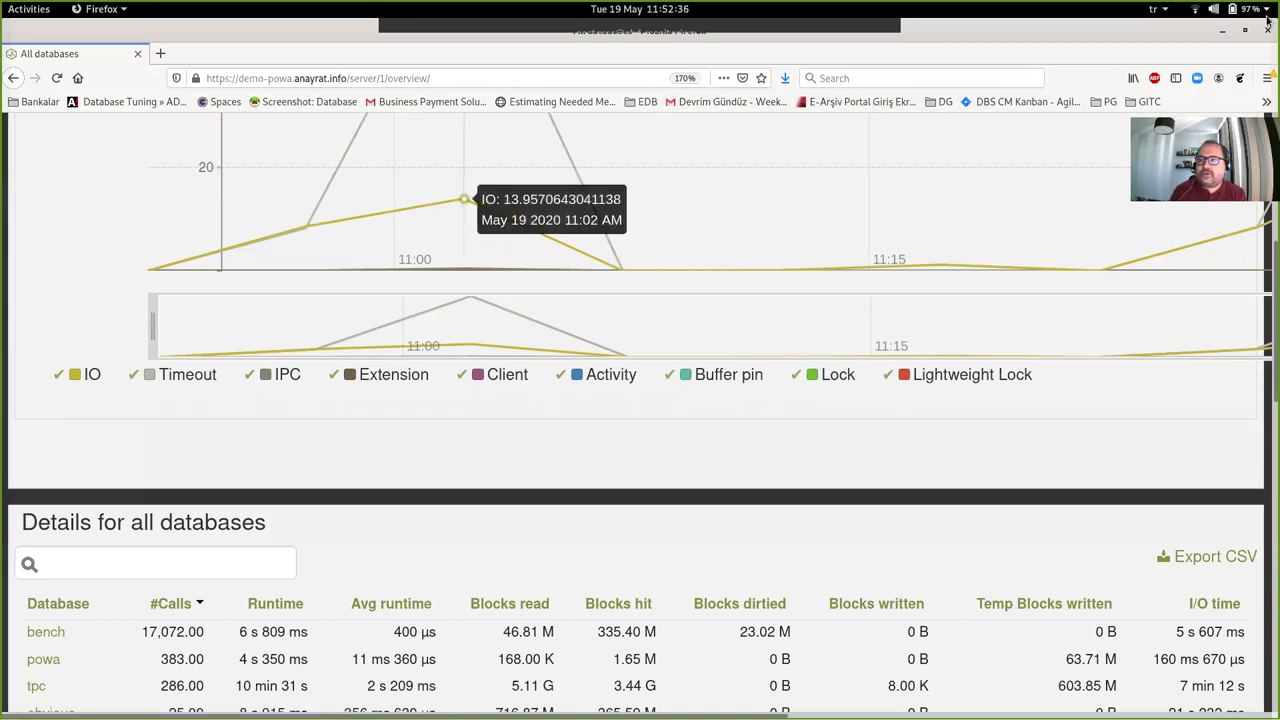
- Switch to the browser window with the pgCluu website, maximize it and enlarge the page to 120%
key(alt+Tab)
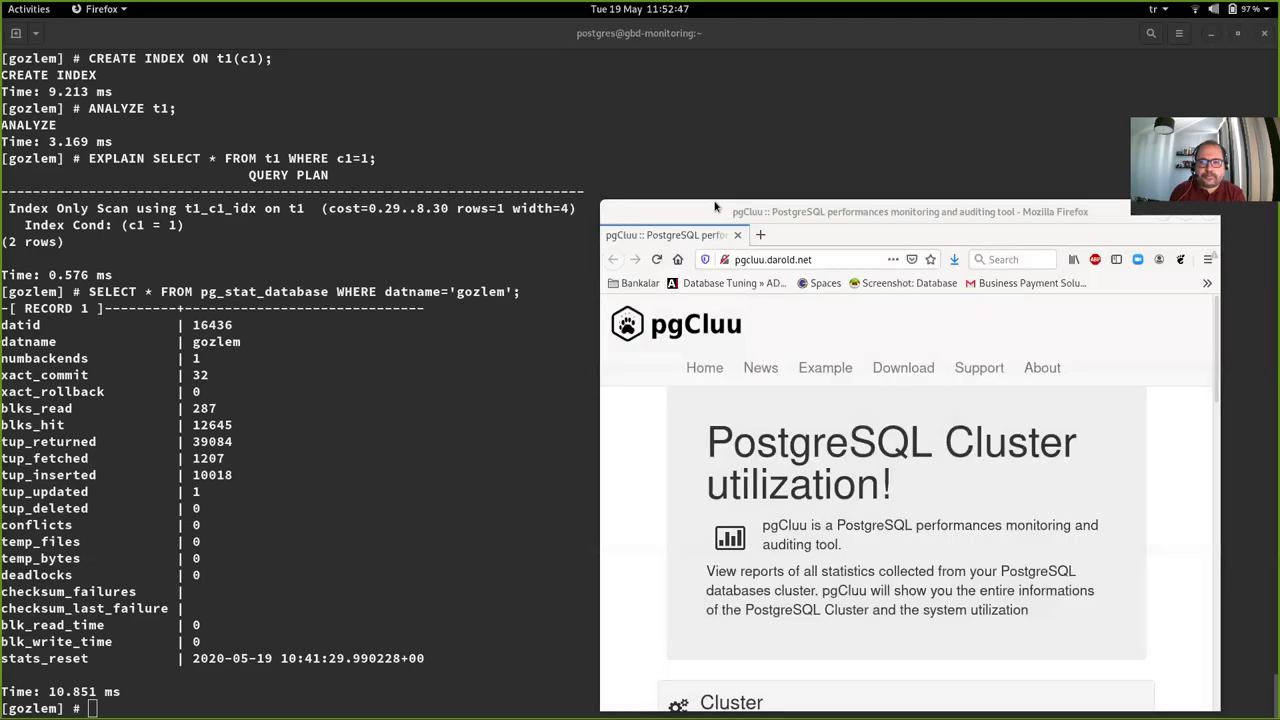
double_click(716, 210)
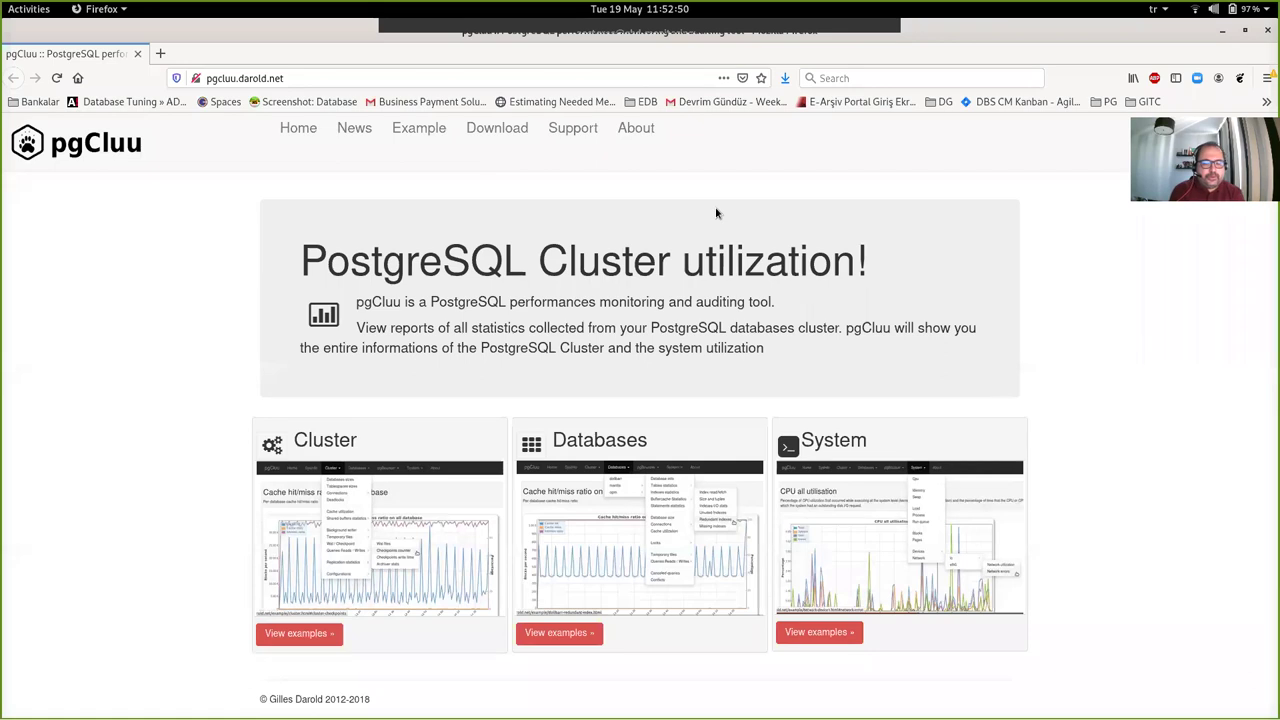
key(ctrl+plus)
key(ctrl+plus)
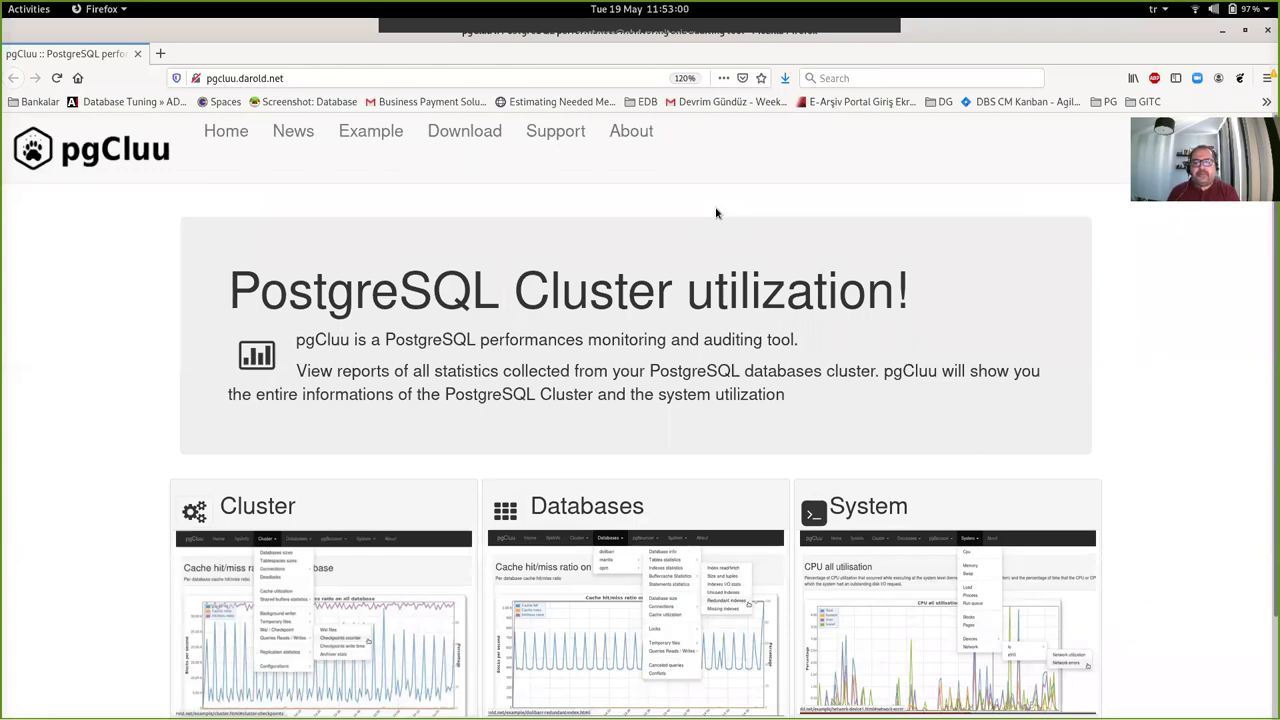
scroll(716, 212, down, 2)
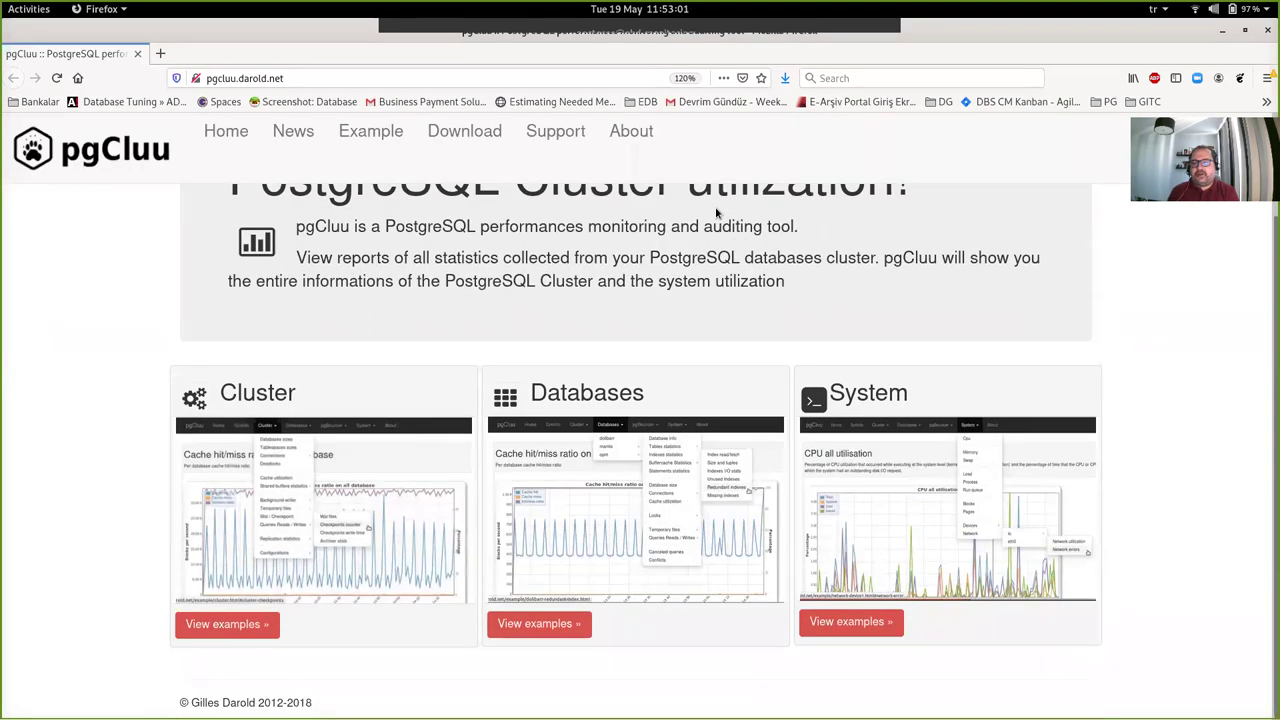
scroll(716, 212, up, 2)
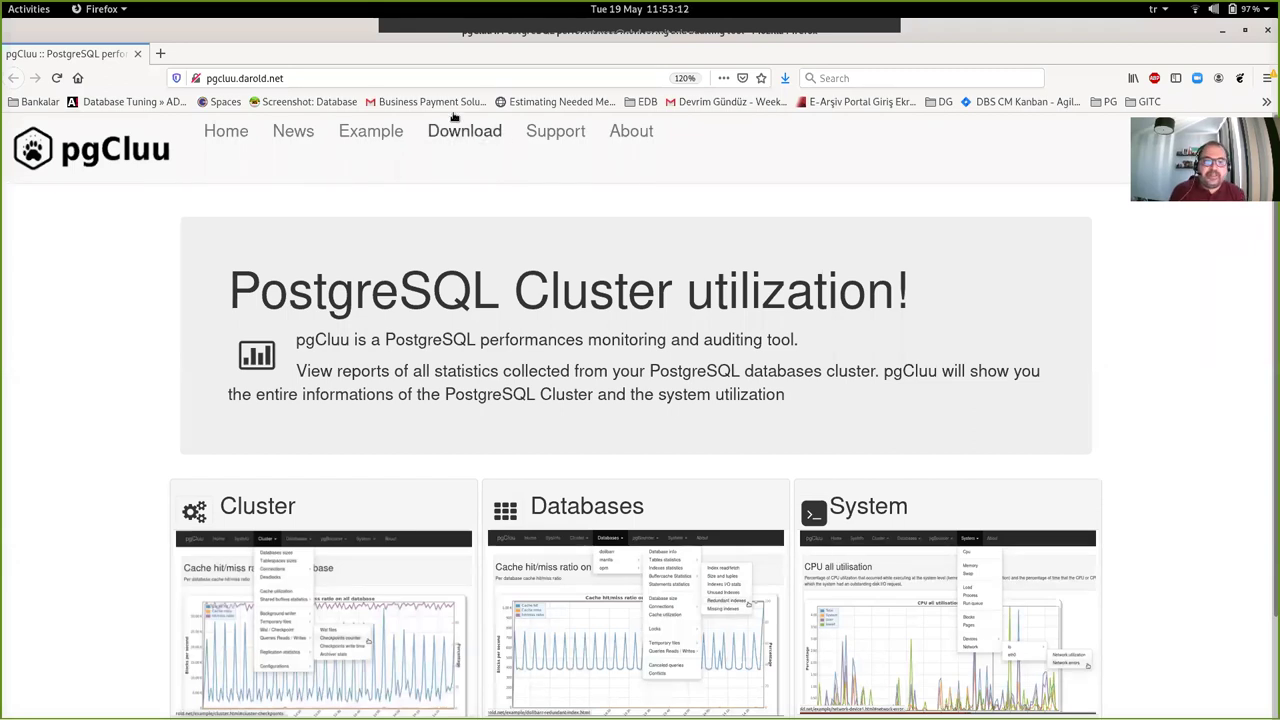
- Open the pgCluu example report and examine the Cluster summary's connections, tuples returned, hit cache ratio and extensions
click(350, 134)
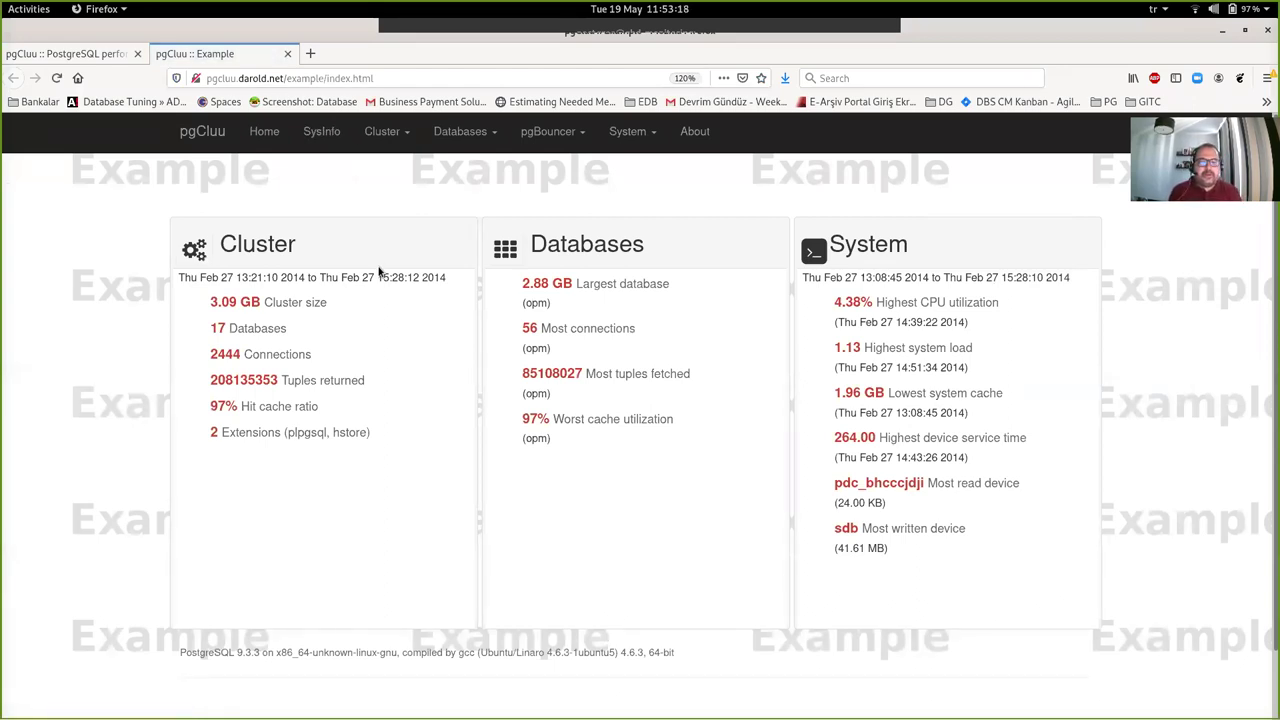
double_click(222, 354)
double_click(258, 380)
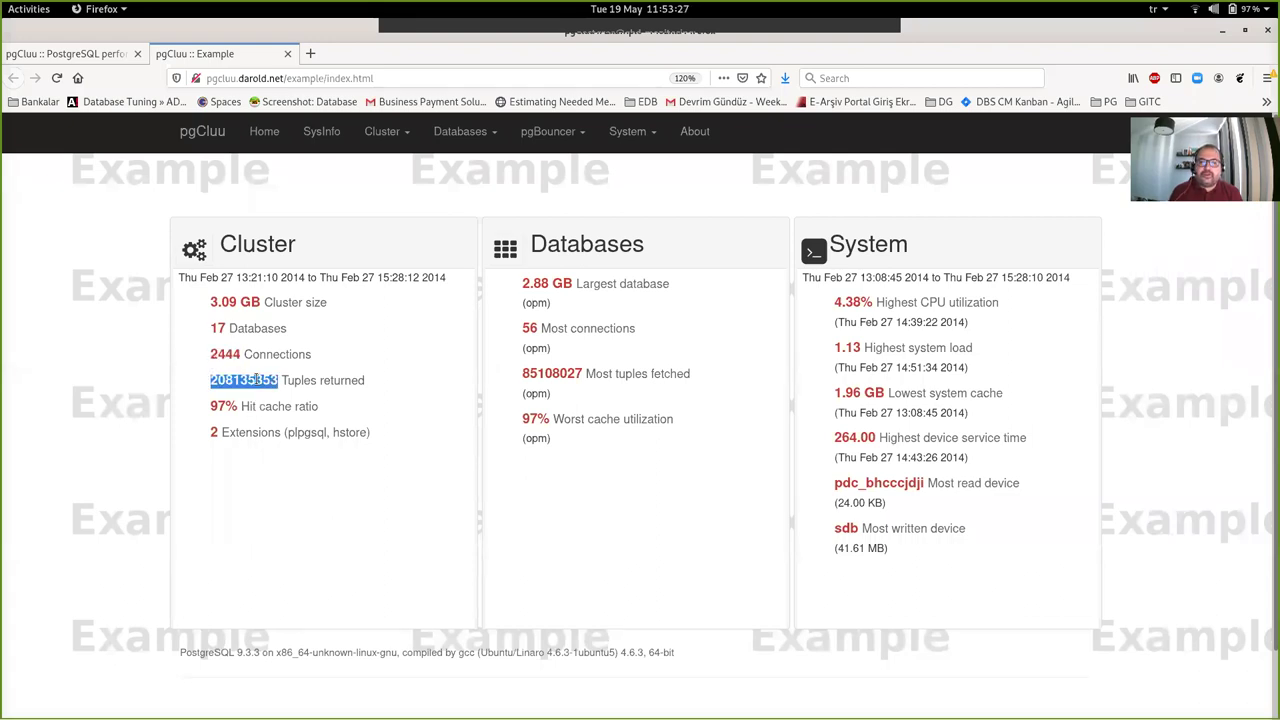
click(206, 418)
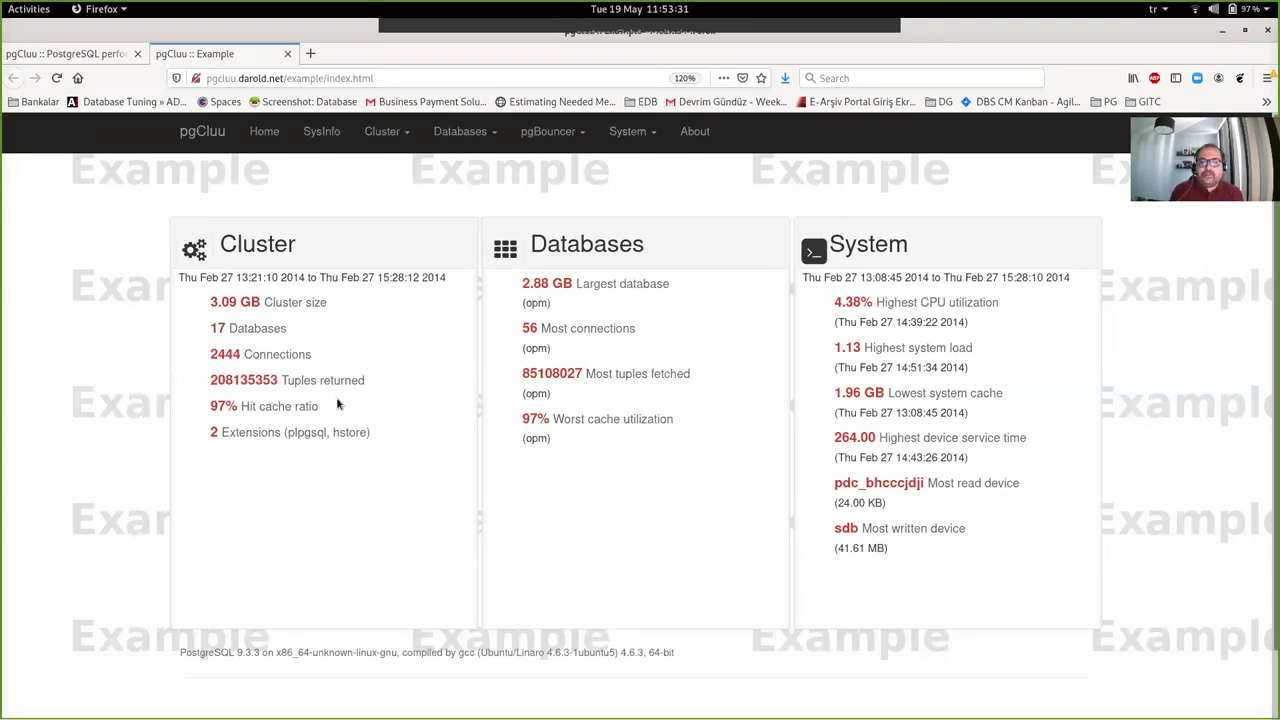
shift+click(339, 405)
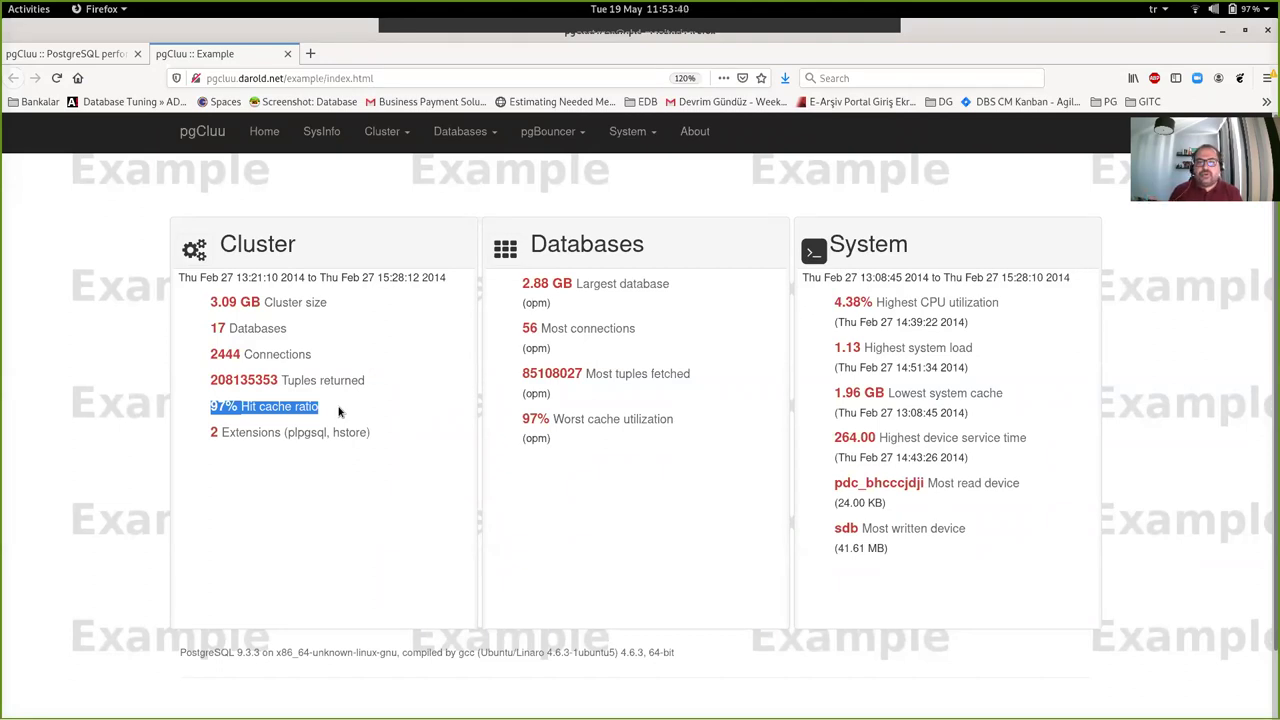
drag(234, 432, 372, 432)
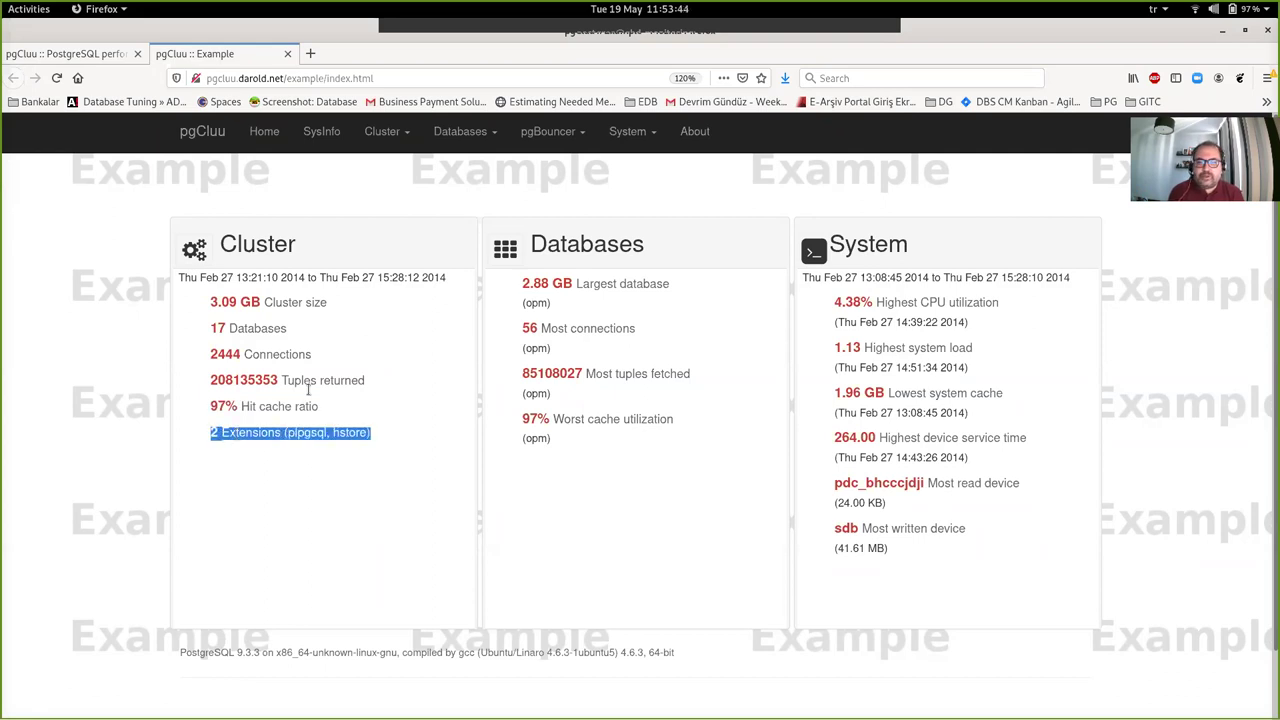
scroll(605, 288, down, 2)
scroll(605, 288, up, 2)
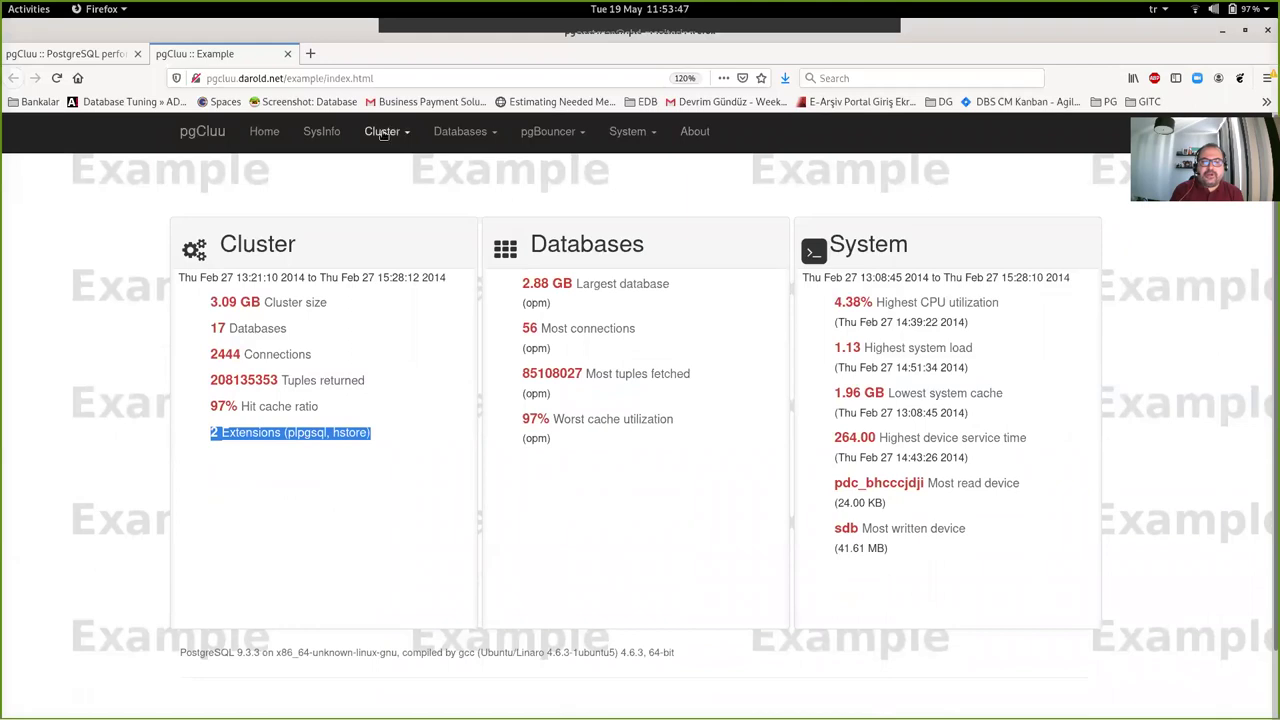
- Open the example report's SysInfo section and review the system, CPU, memory and filesystem details
click(314, 132)
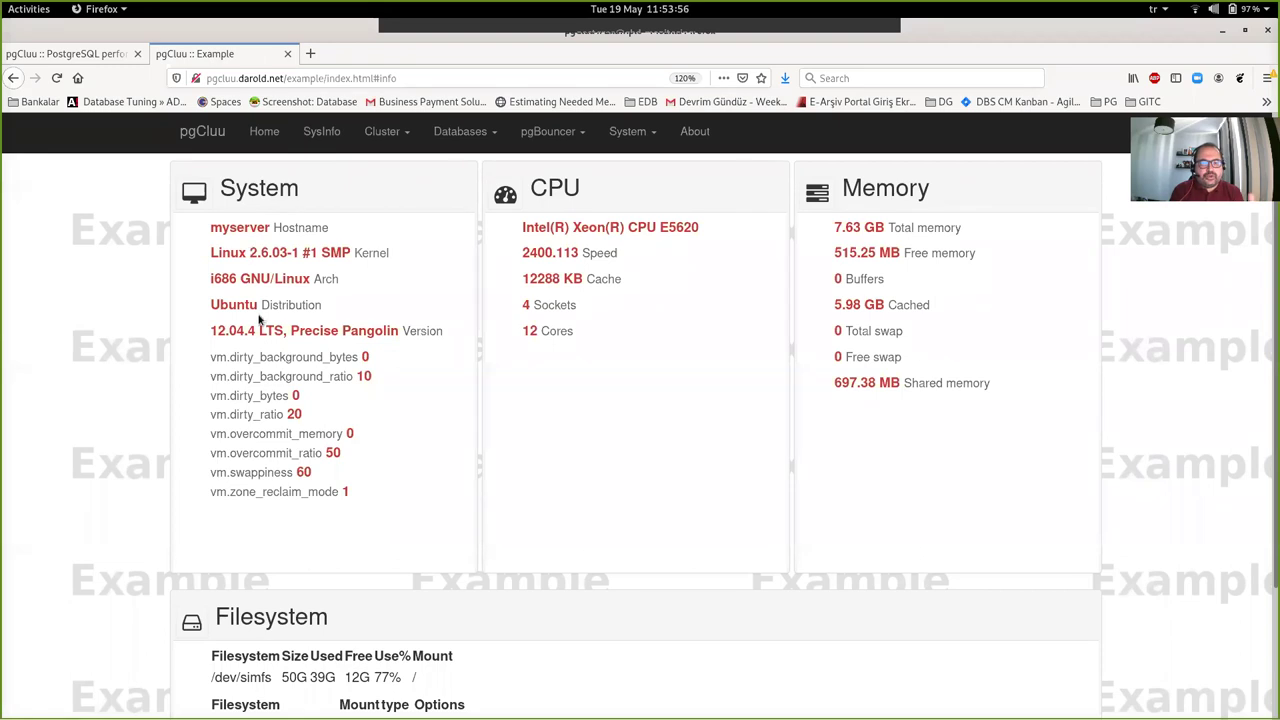
scroll(272, 426, down, 1)
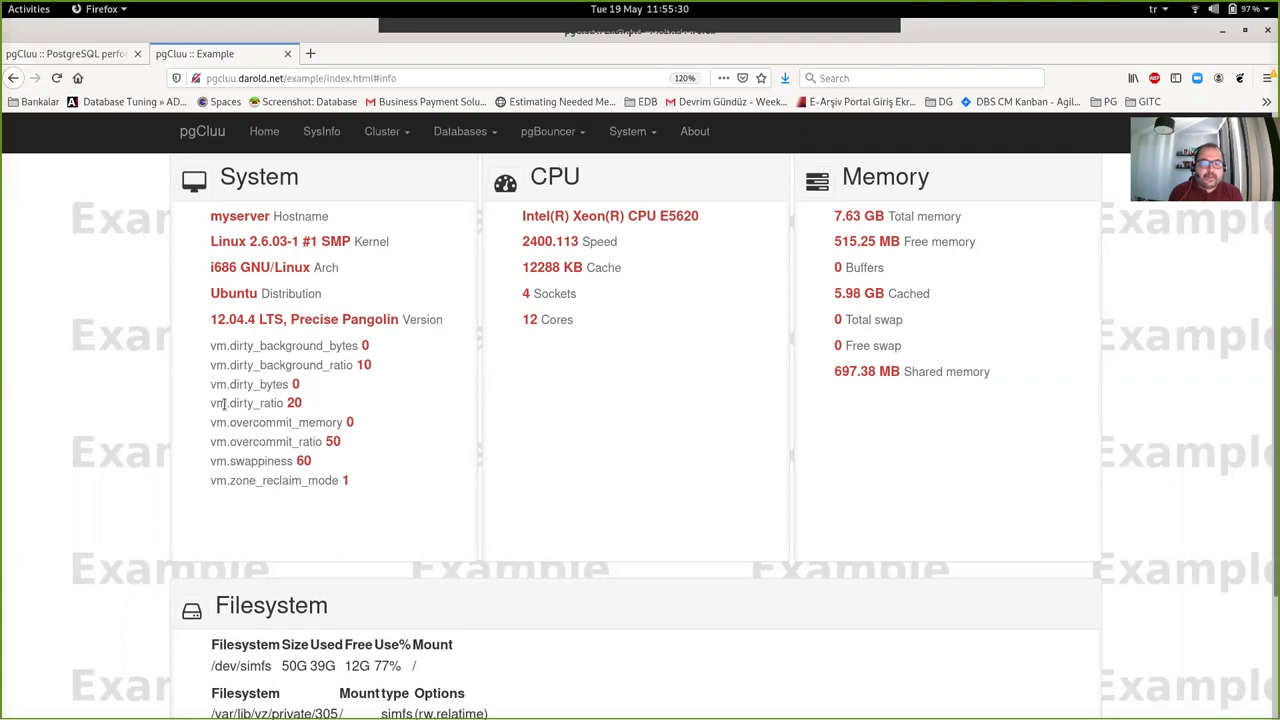
scroll(224, 403, down, 2)
scroll(226, 408, up, 3)
scroll(226, 408, down, 3)
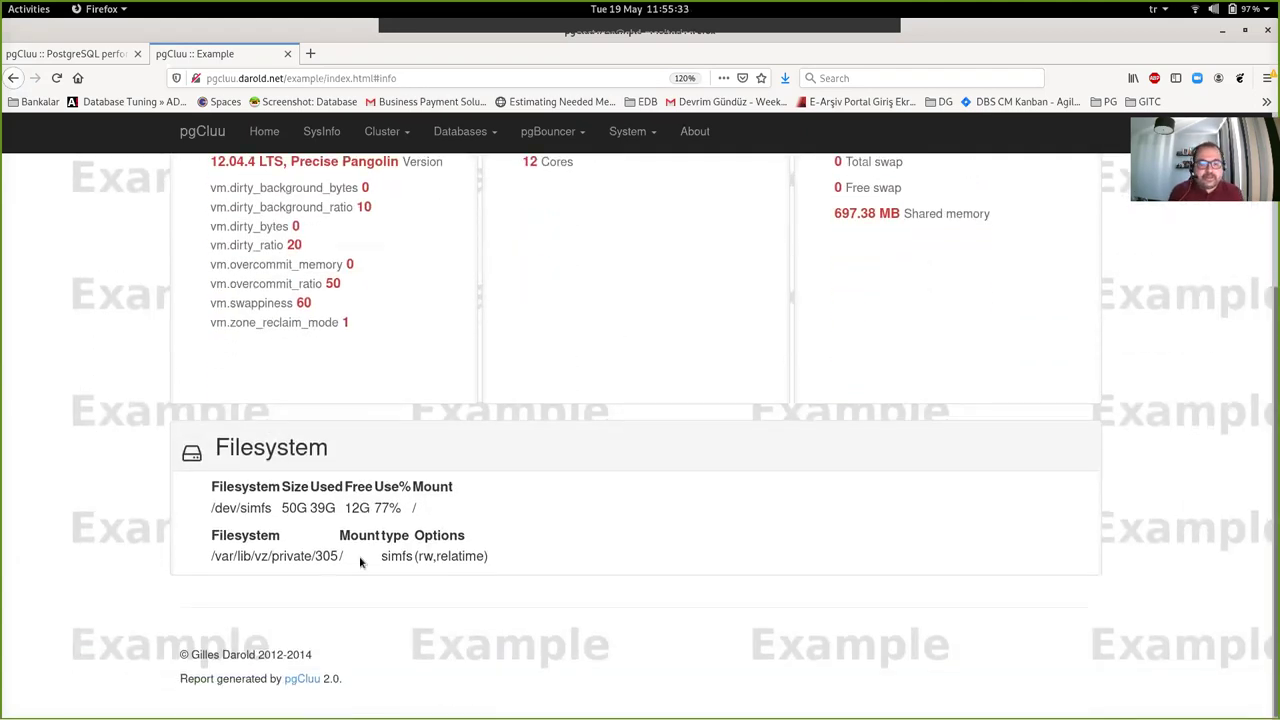
- Highlight the filesystem mount type and options table in the Filesystem section, then clear the selection
double_click(216, 536)
drag(372, 556, 550, 568)
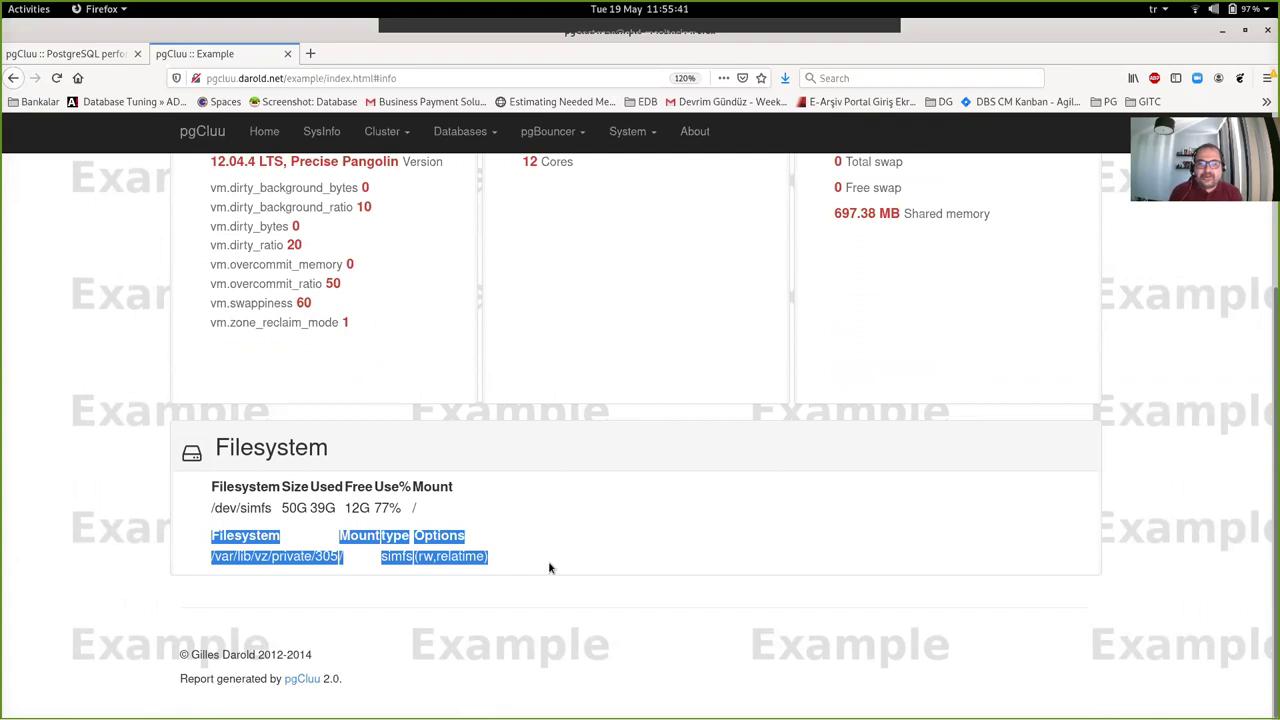
click(549, 568)
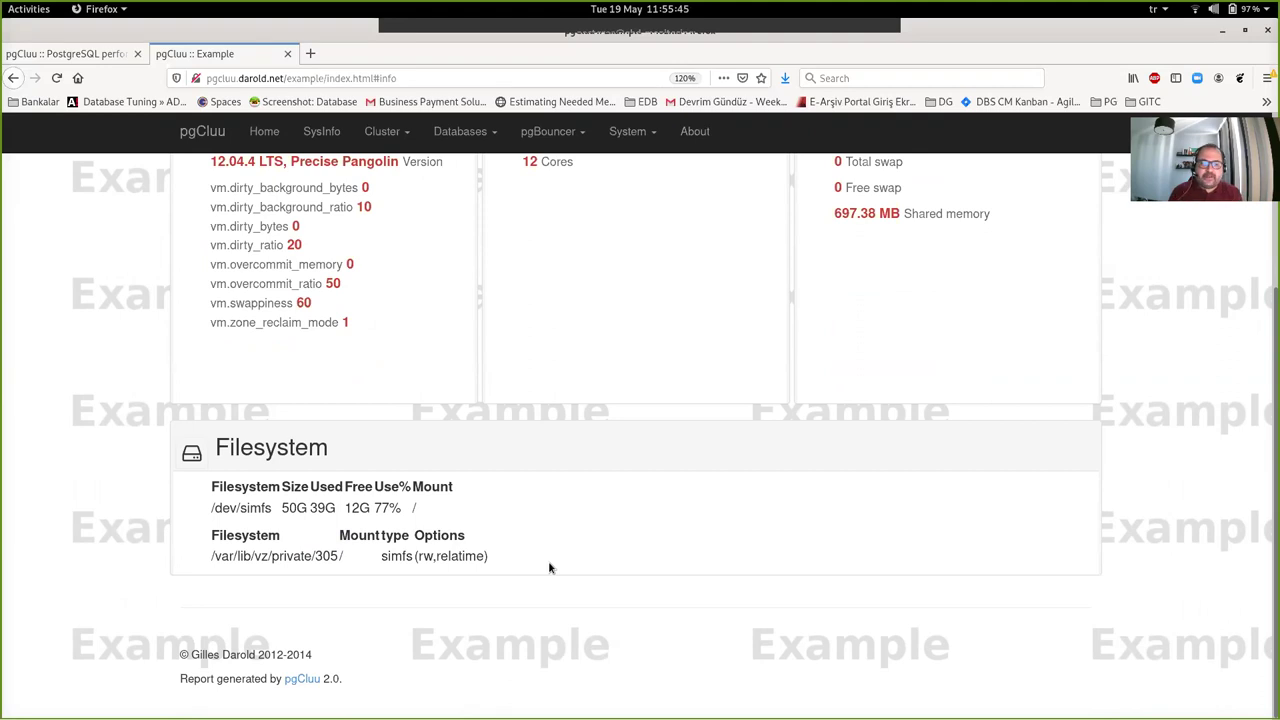
triple_click(505, 547)
triple_click(516, 548)
click(517, 574)
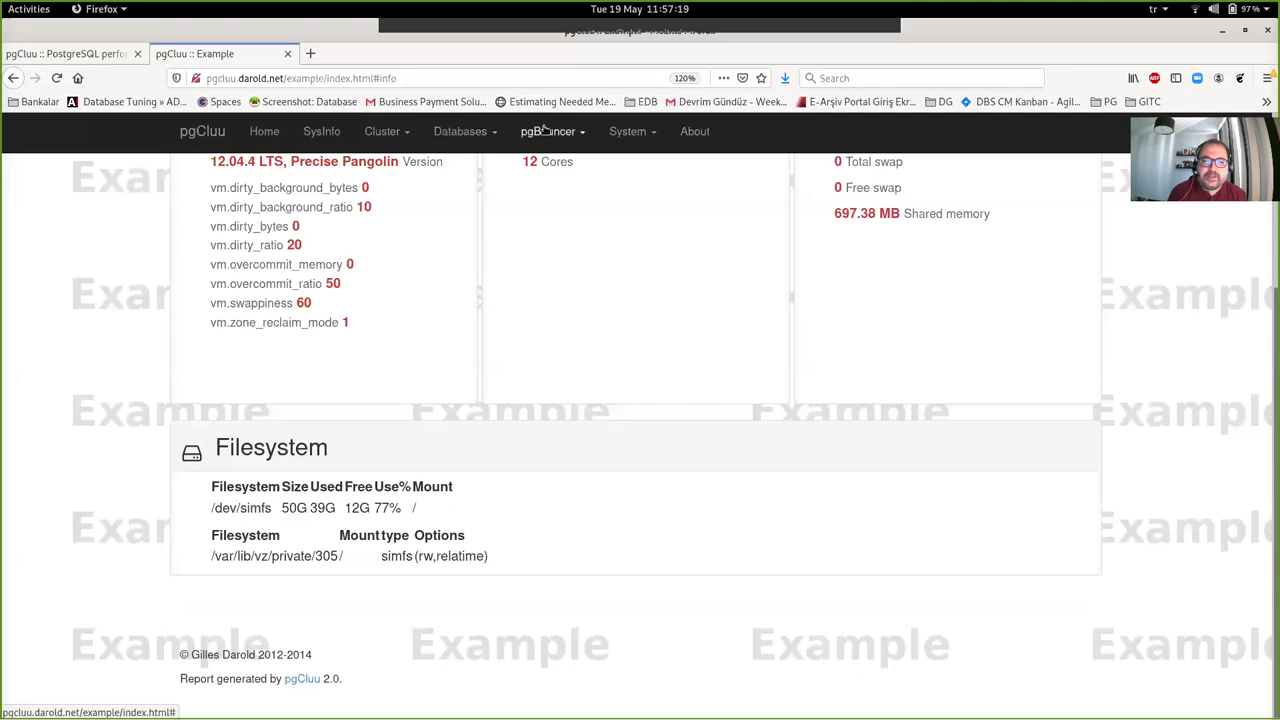
- Open the example report's system CPU statistics and view the CPU all utilisation chart
click(628, 133)
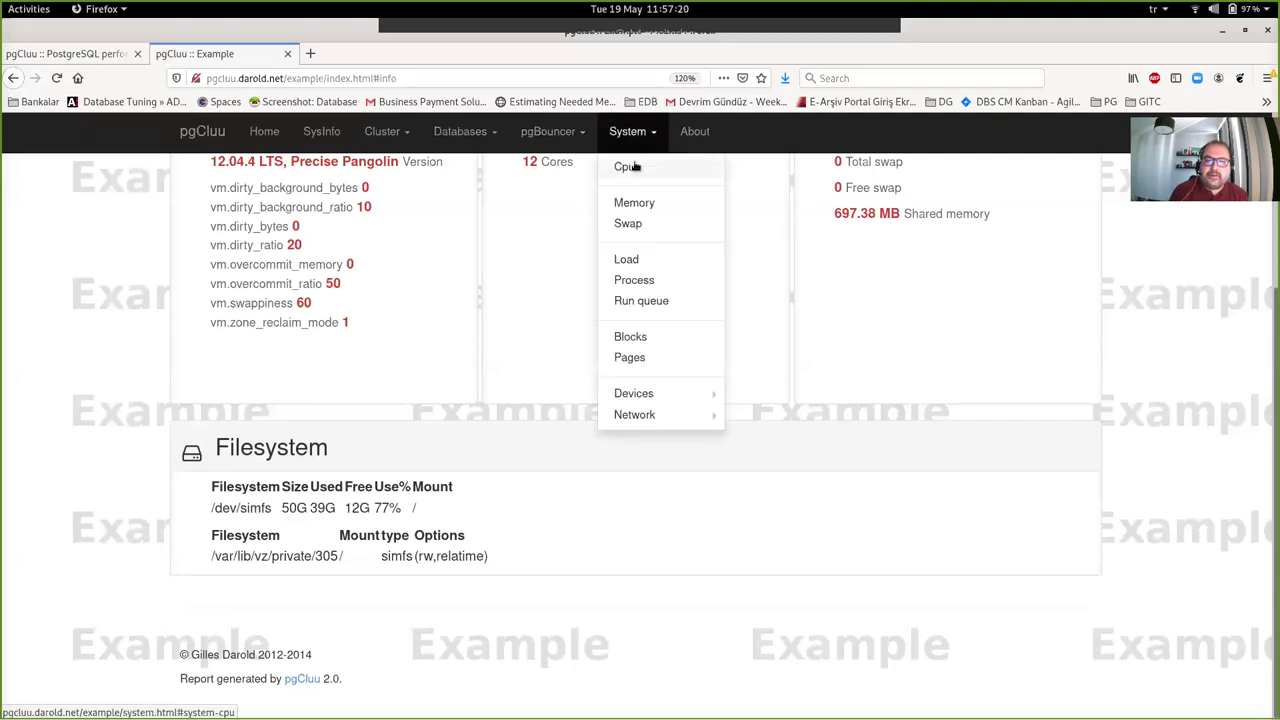
click(633, 167)
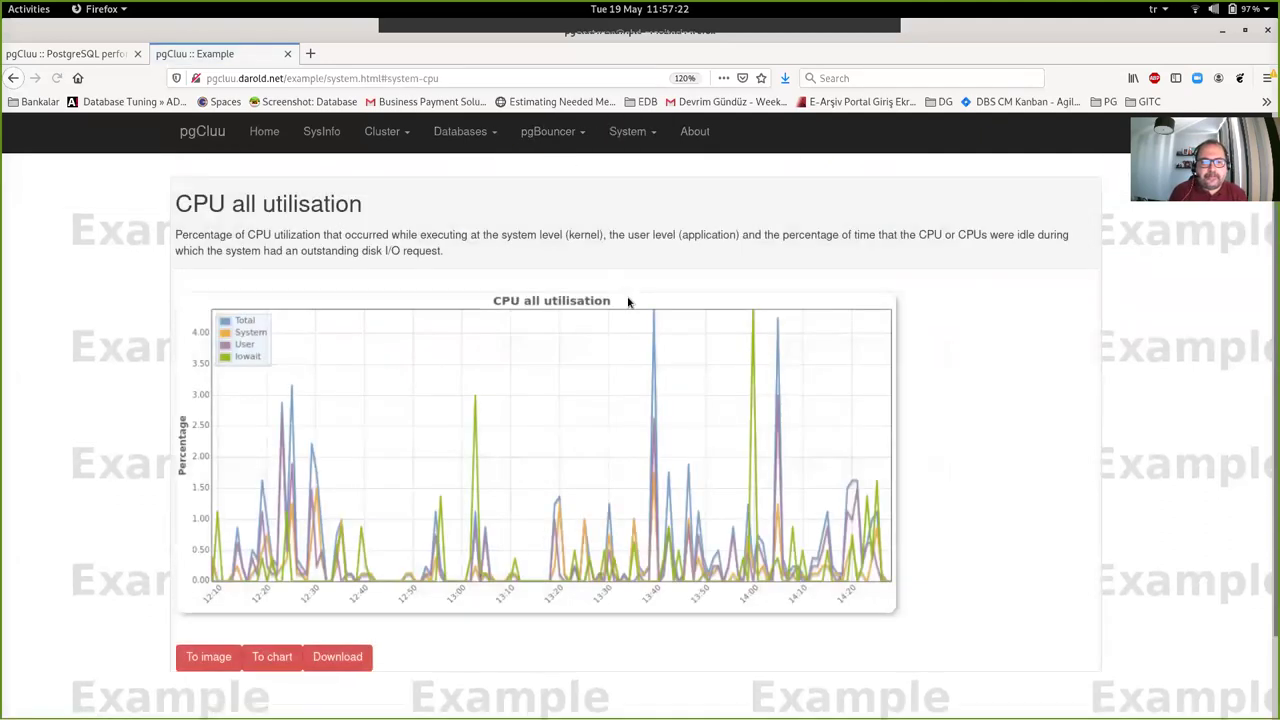
scroll(629, 300, down, 1)
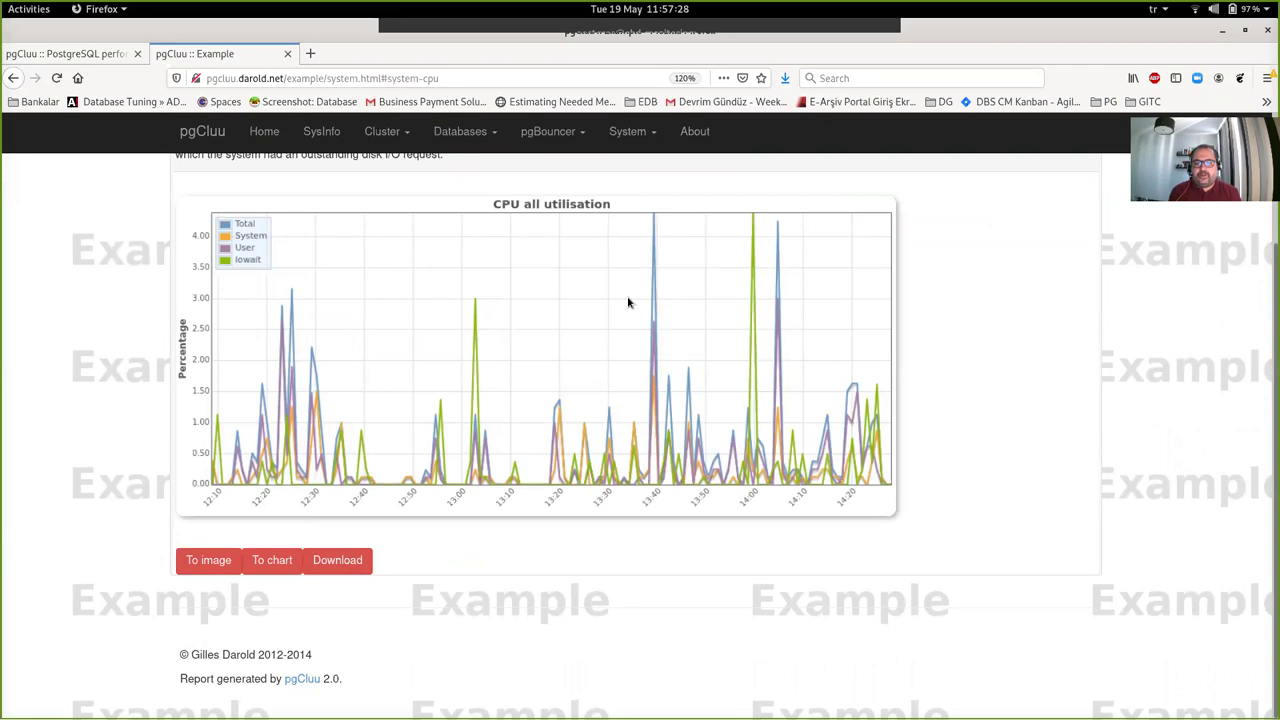
- Review the example report's system Swap In/Out chart and System load chart, marking the load peak around 13:40
scroll(628, 302, up, 3)
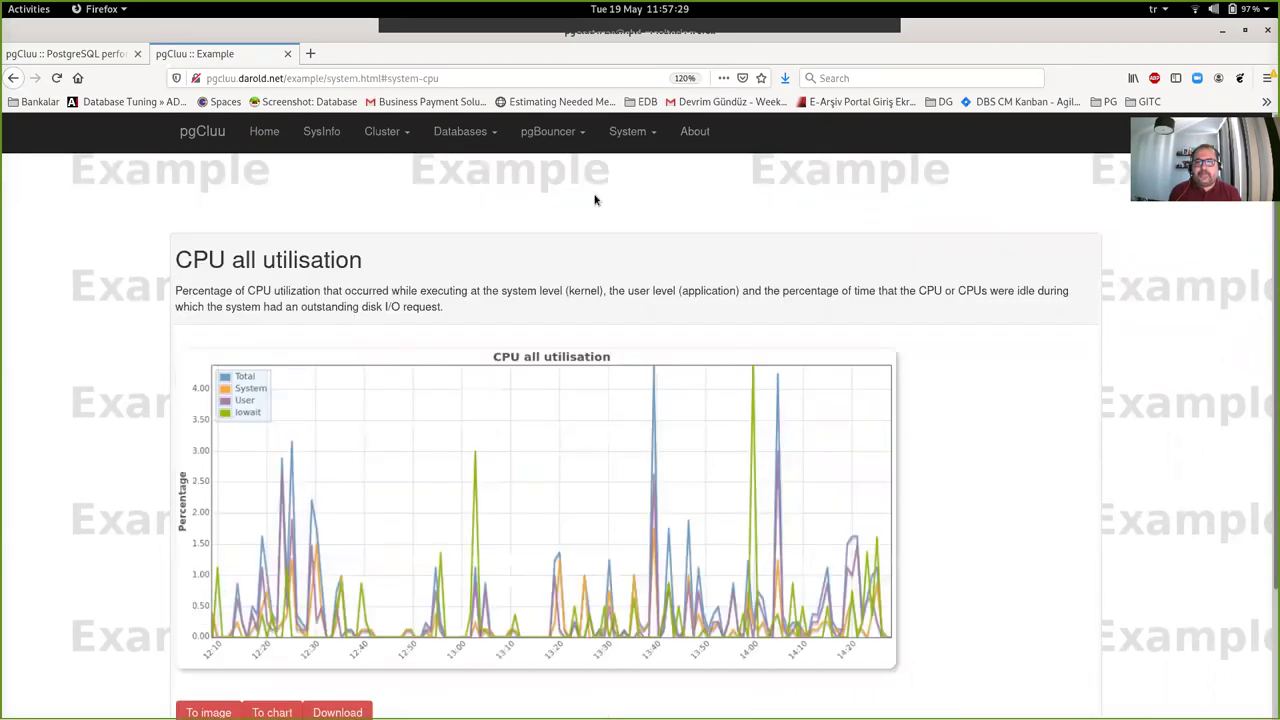
click(648, 143)
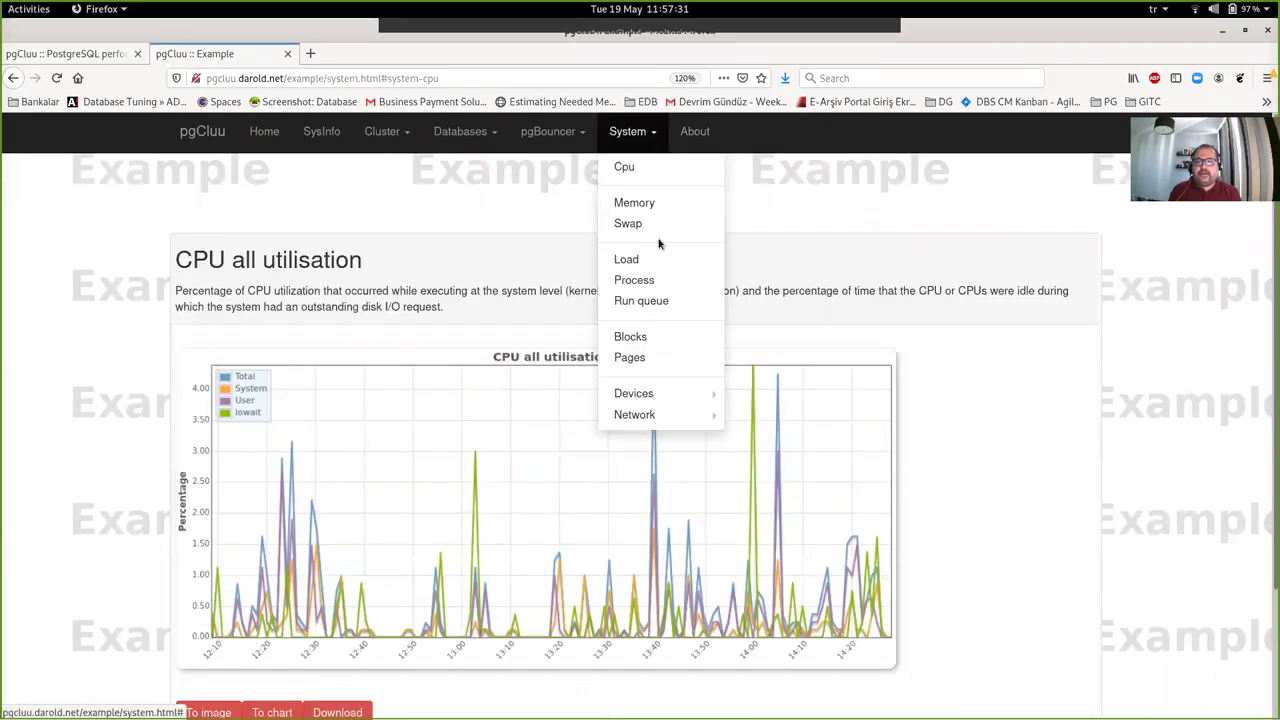
click(628, 224)
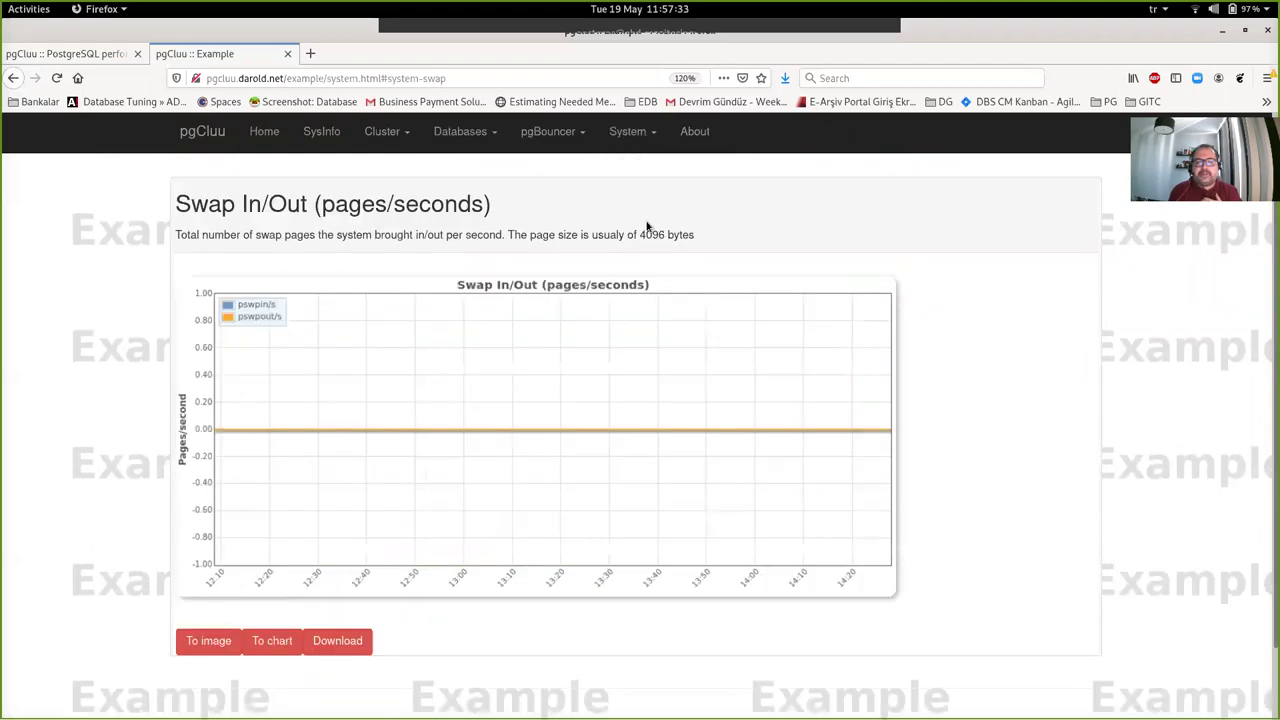
click(634, 138)
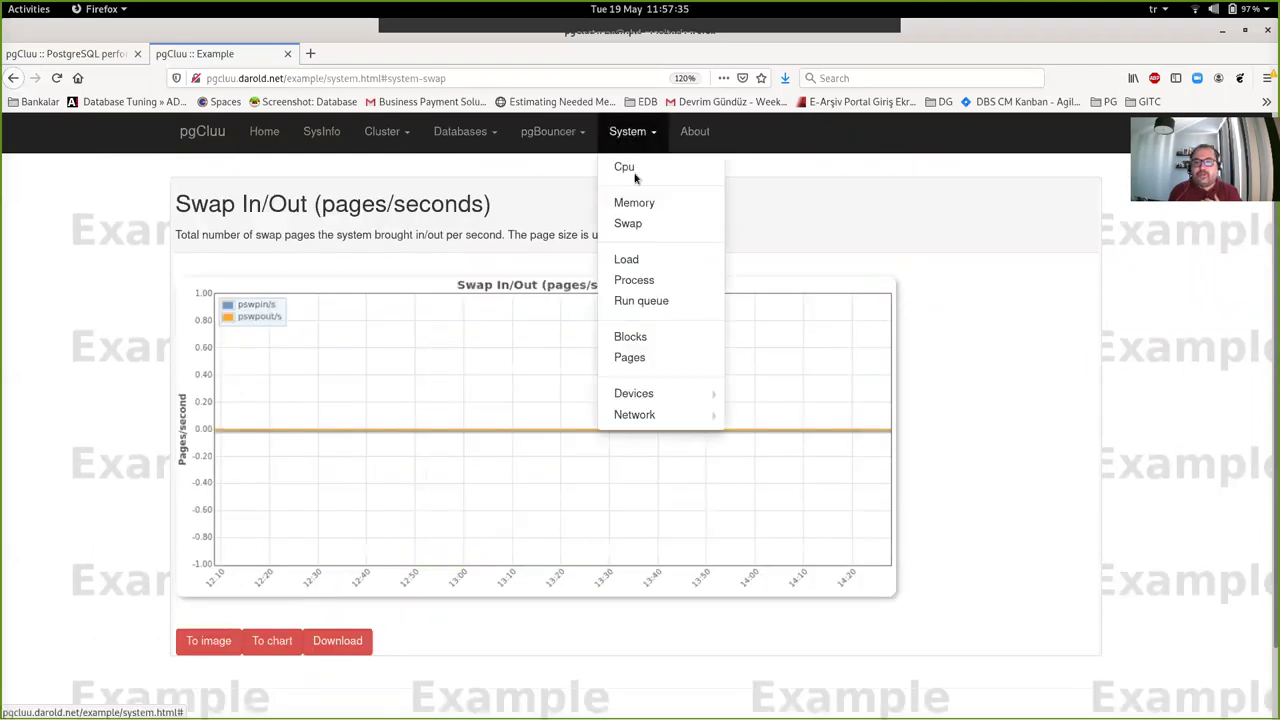
click(632, 262)
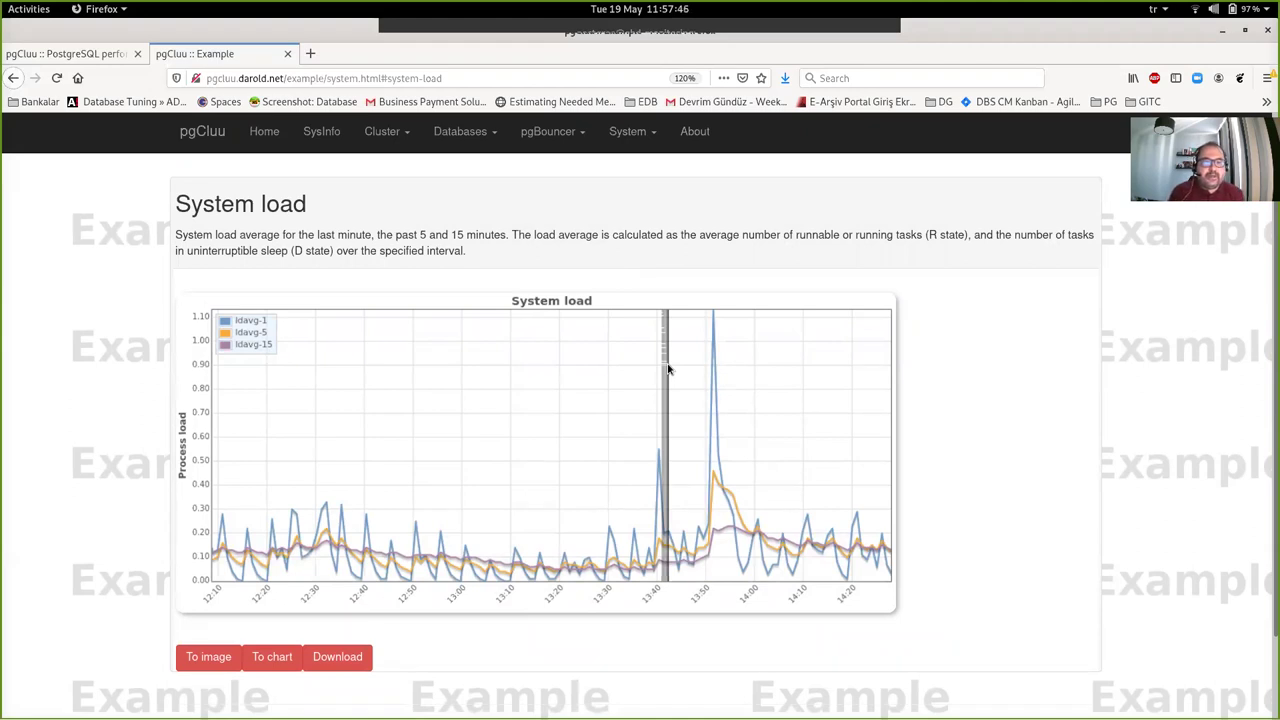
drag(669, 370, 629, 355)
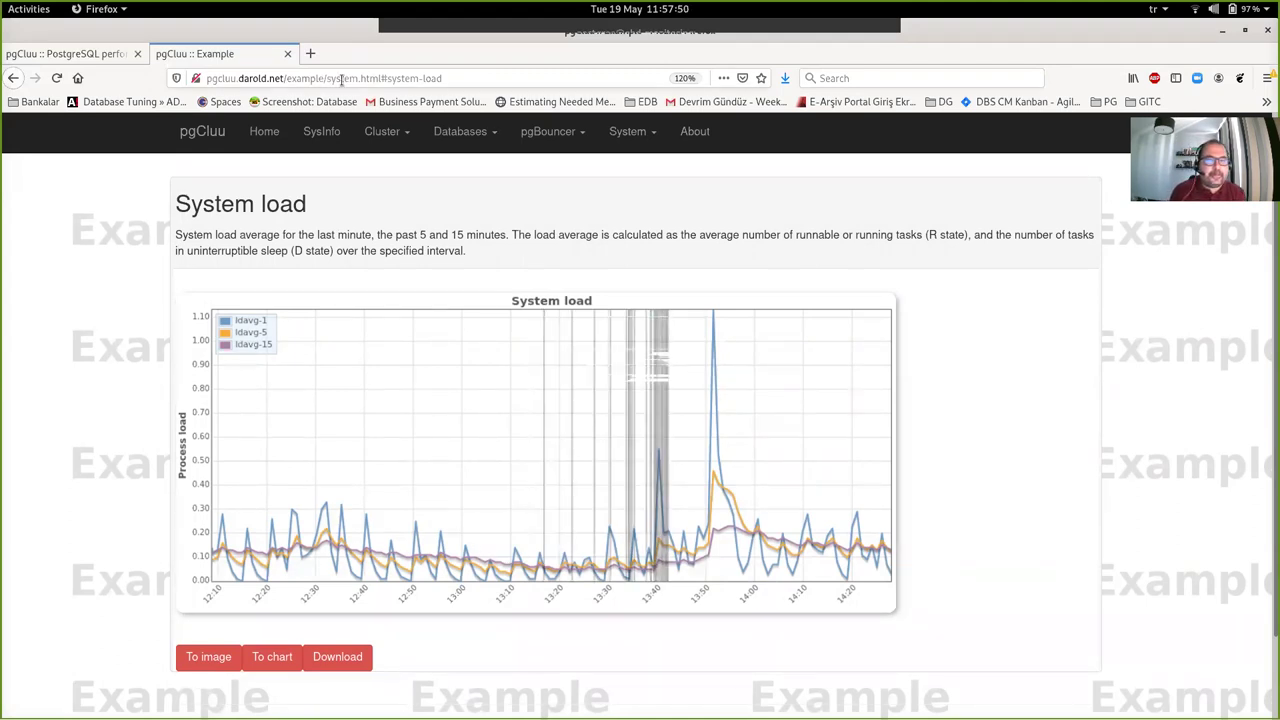
- Switch to the gbd-monitoring terminal, quit psql, list the network interfaces with ifconfig and select the eth0 inet address
key(alt+Tab)
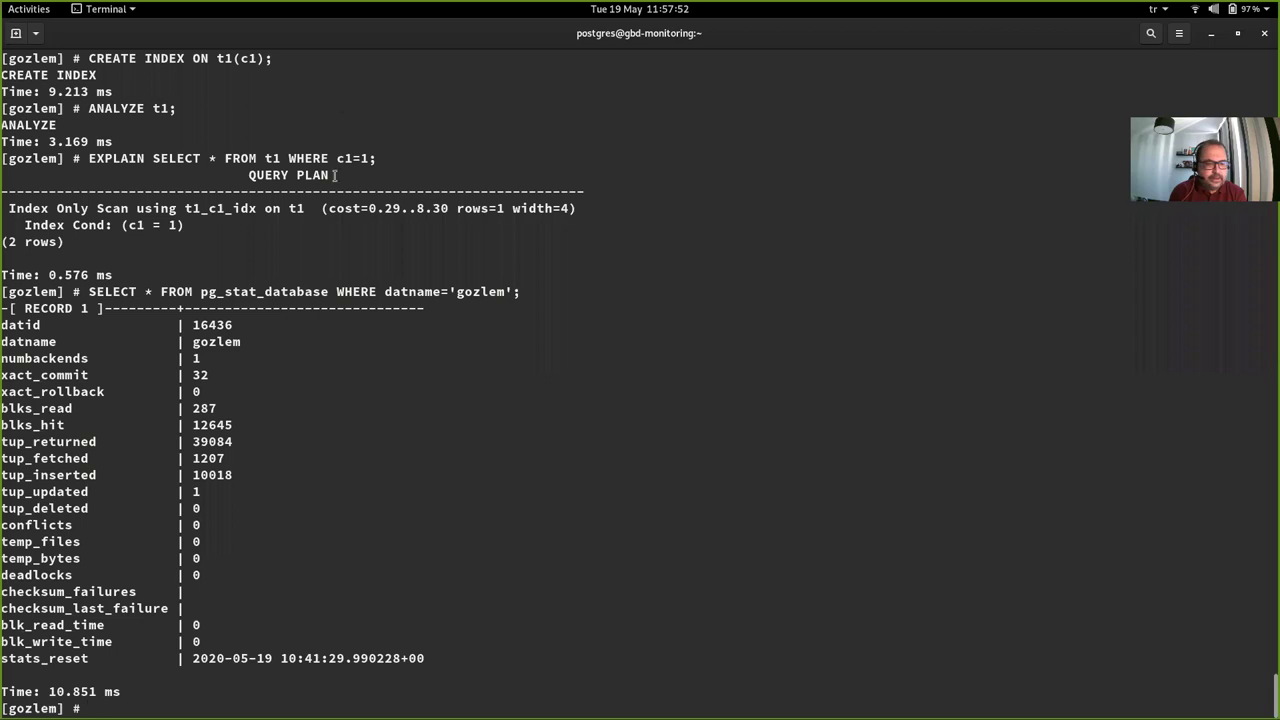
text(\q)
key(Return)
text(ifconfig)
key(Return)
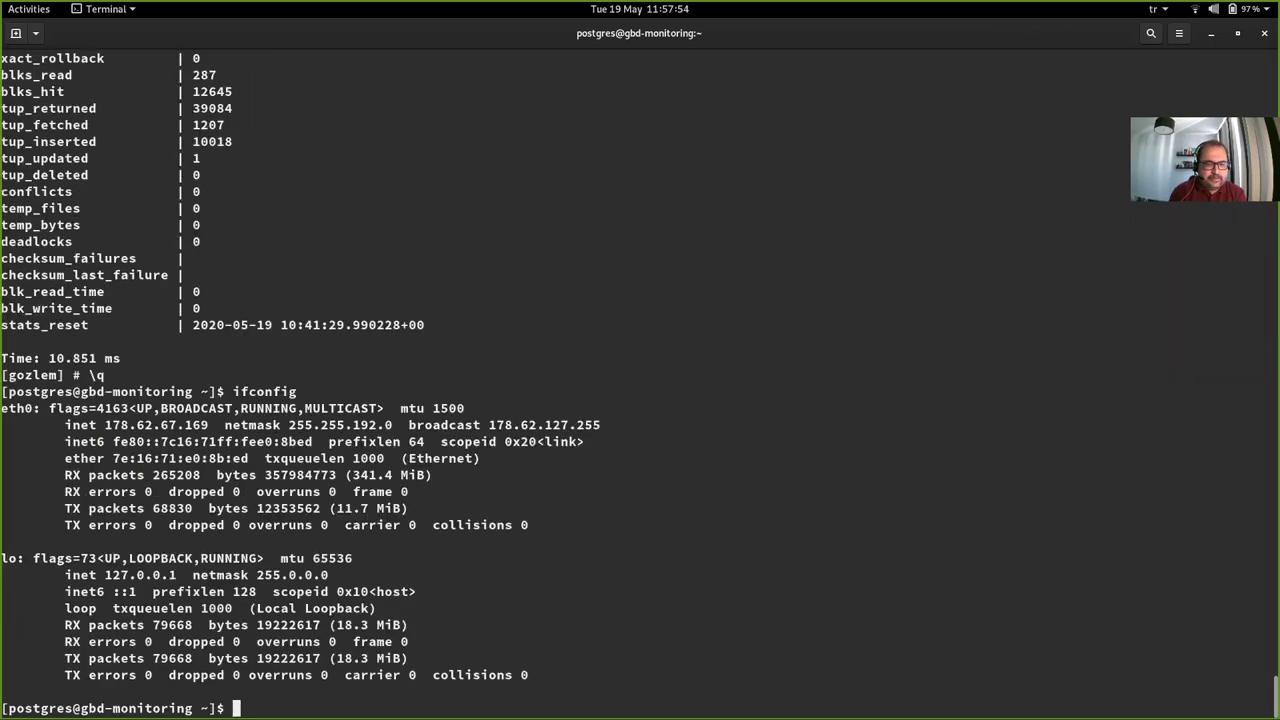
double_click(148, 426)
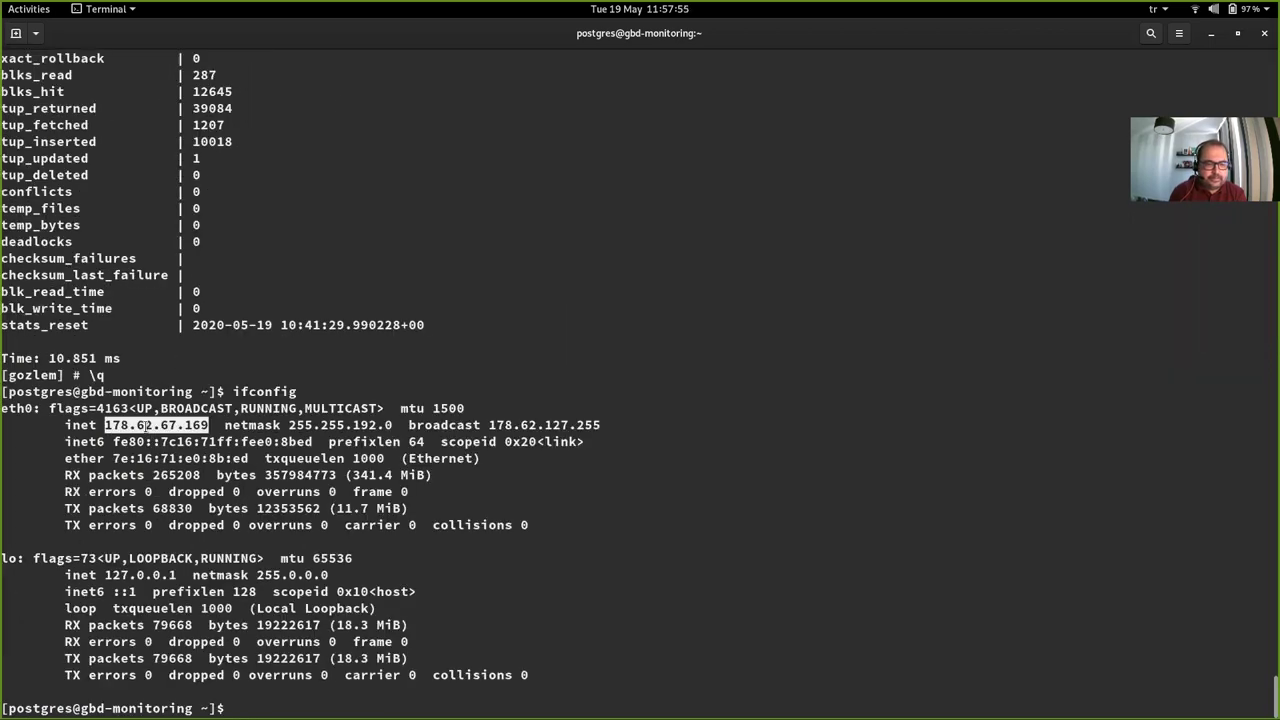
- Switch to Firefox and open pgAdmin 4 at 178.62.67.169/pgadmin4/ in a new browser tab
key(alt+Tab)
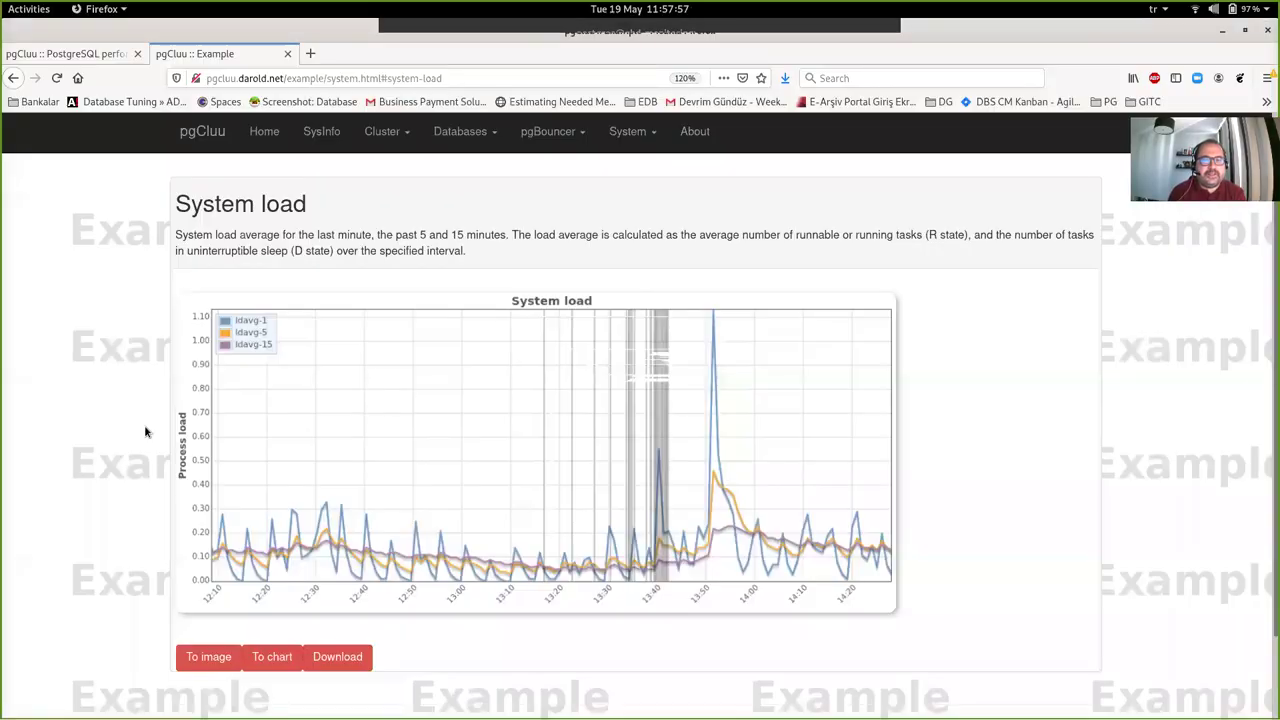
key(ctrl+t)
text(178.62.67.169)
key(Down)
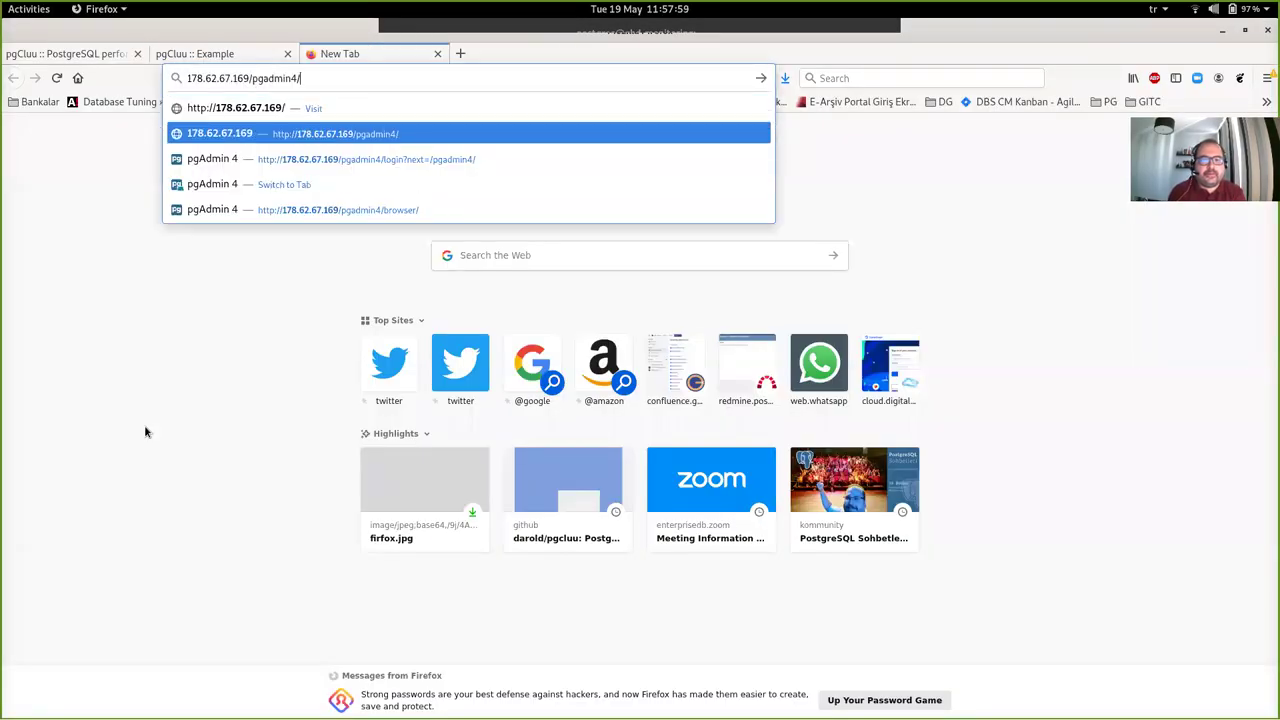
key(Return)
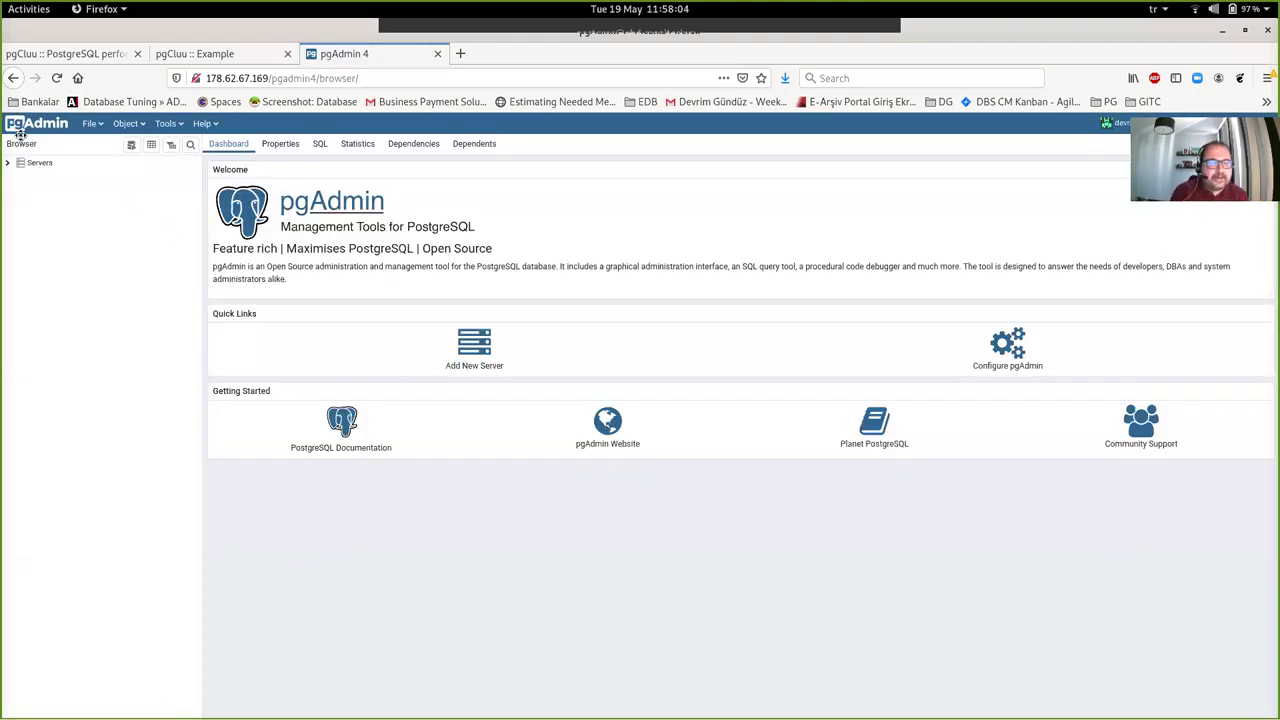
- Open the Local 12 server's dashboard in pgAdmin, collapse its tree node and enlarge the page to 170%
double_click(57, 168)
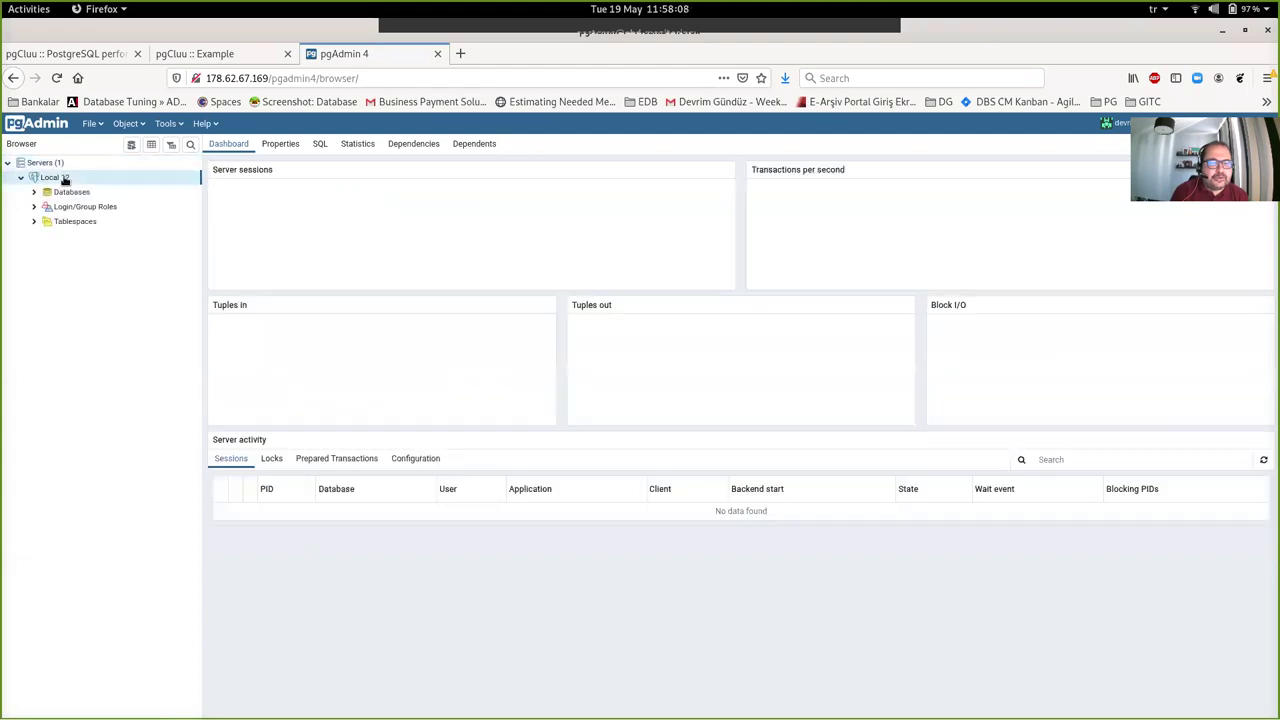
double_click(62, 178)
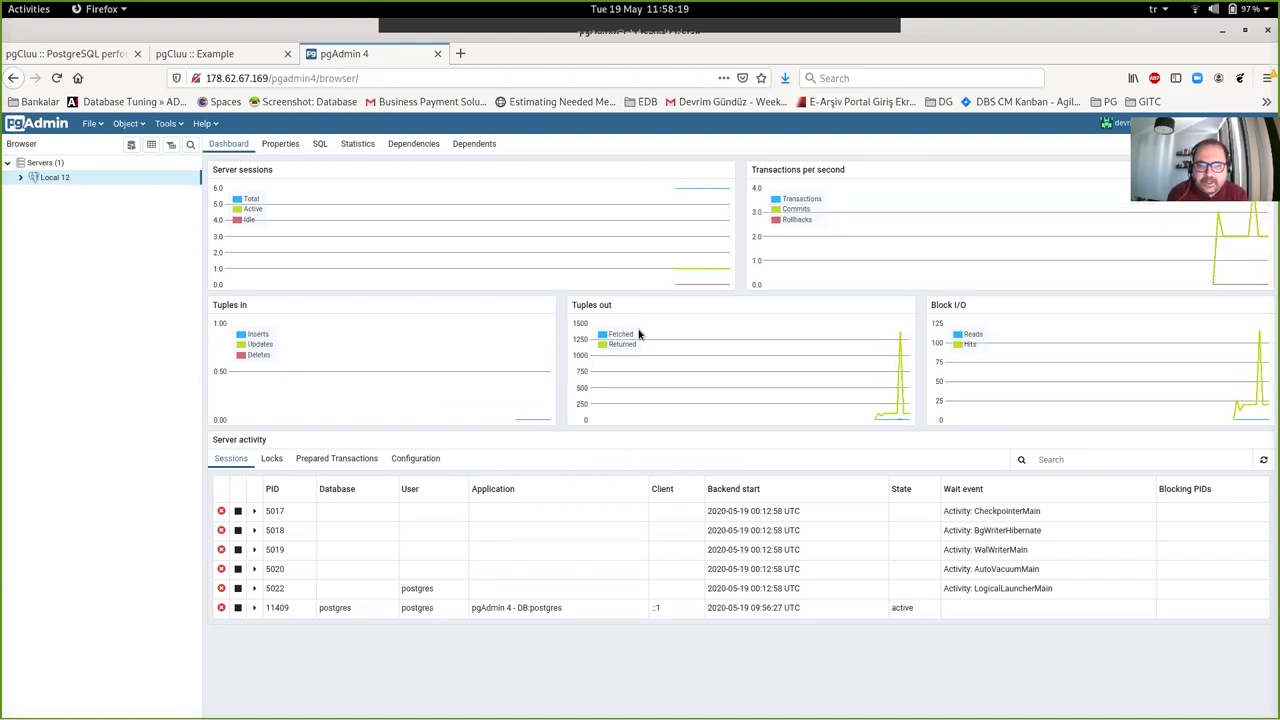
key(ctrl+plus)
key(ctrl+plus)
key(ctrl+plus)
key(ctrl+plus)
key(ctrl+plus)
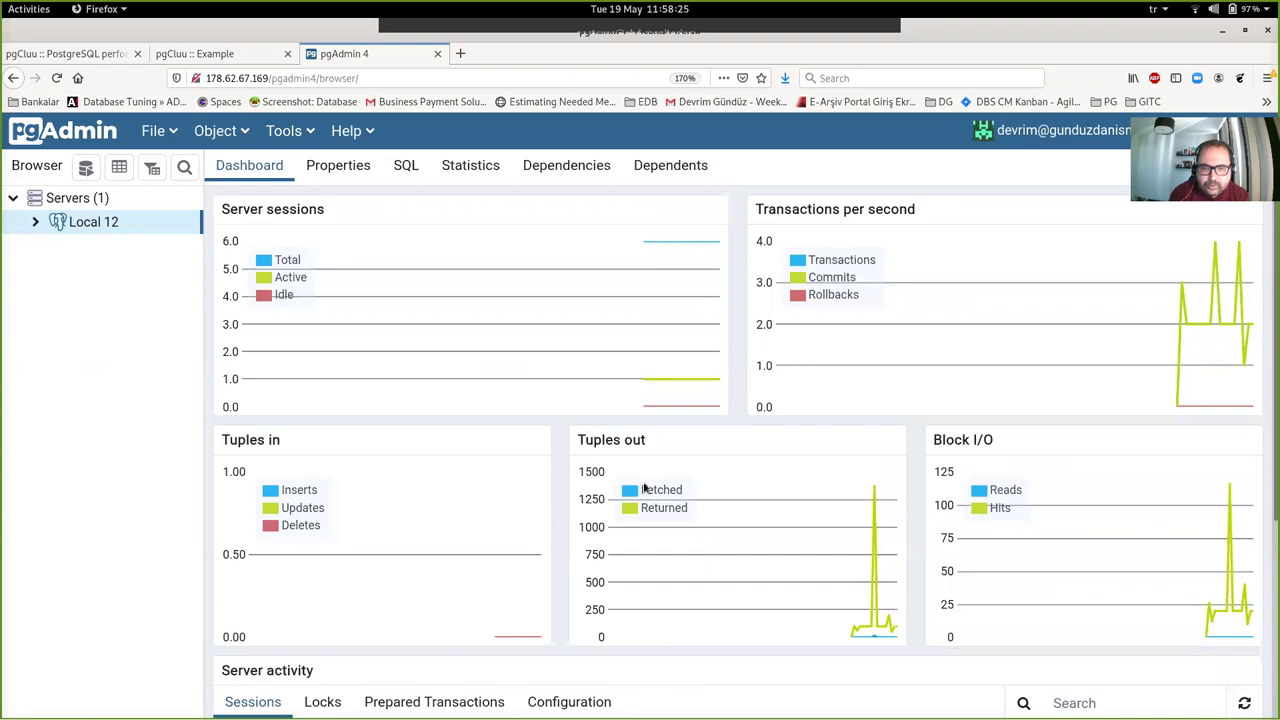
- Close the two leftover terminal windows connected to the koji CentOS 8 and RHEL 8 build hosts
key(alt+Tab)
click(628, 495)
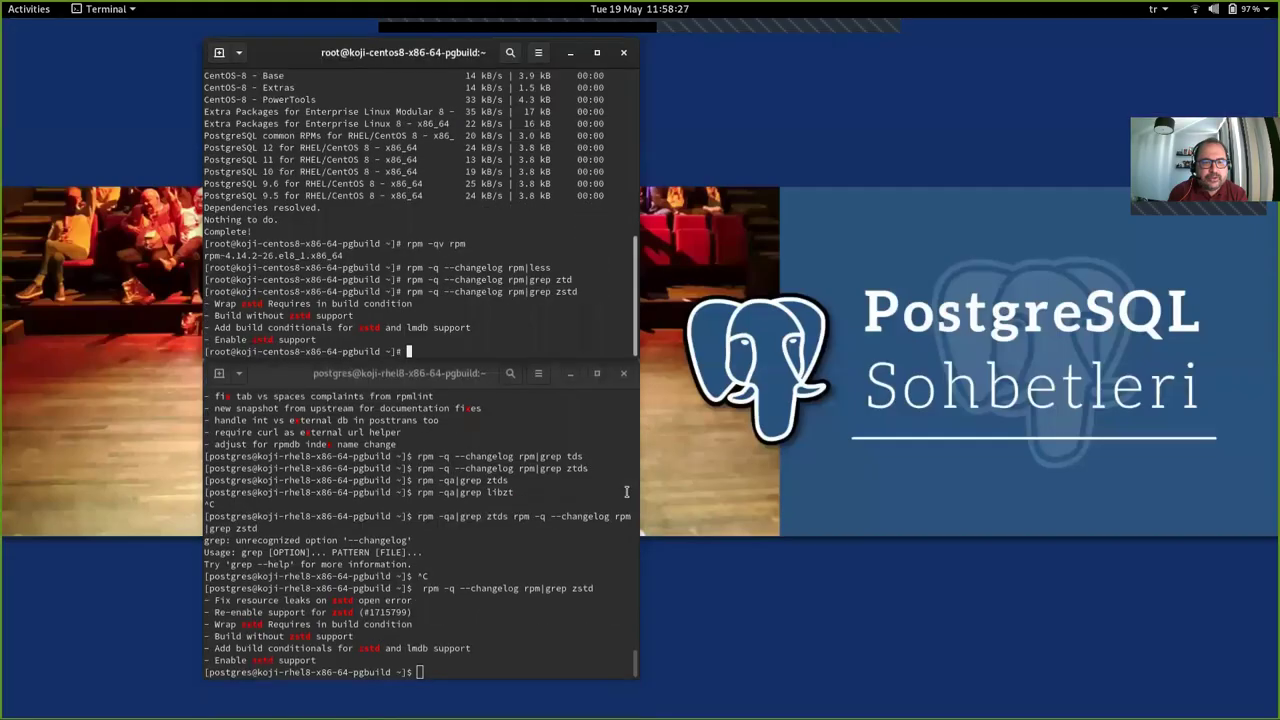
key(alt+F4)
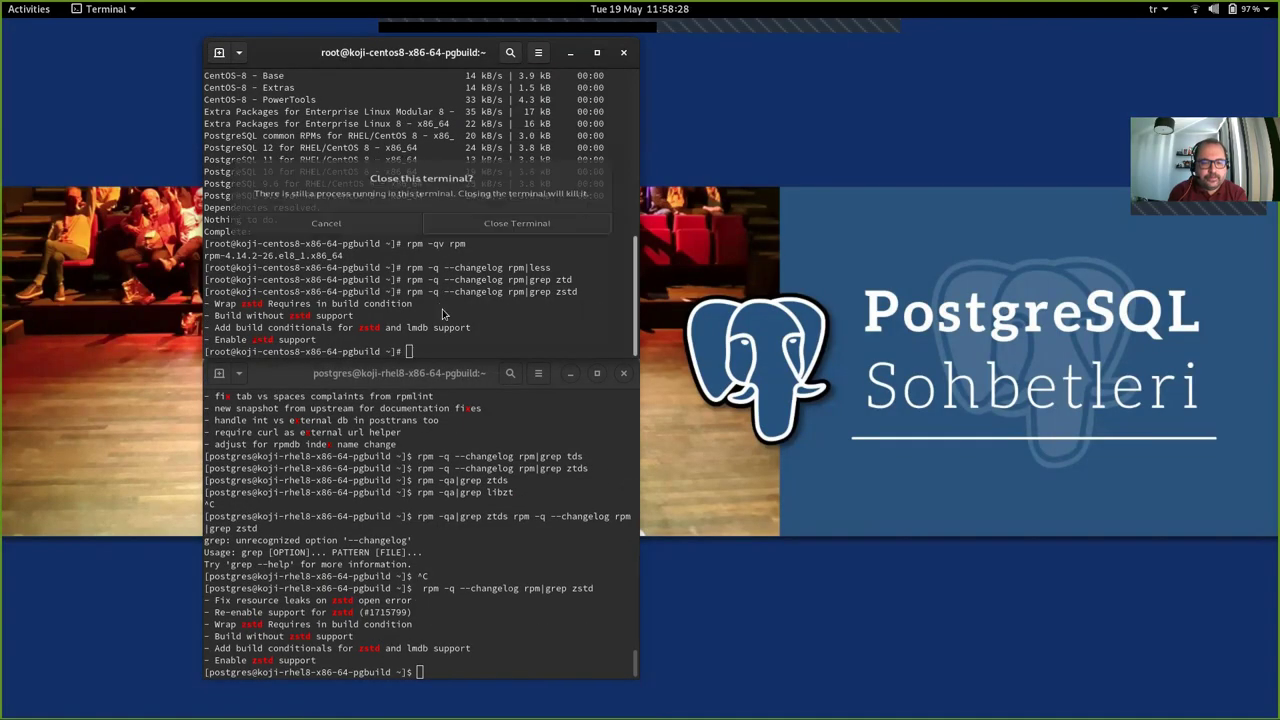
key(alt+F4)
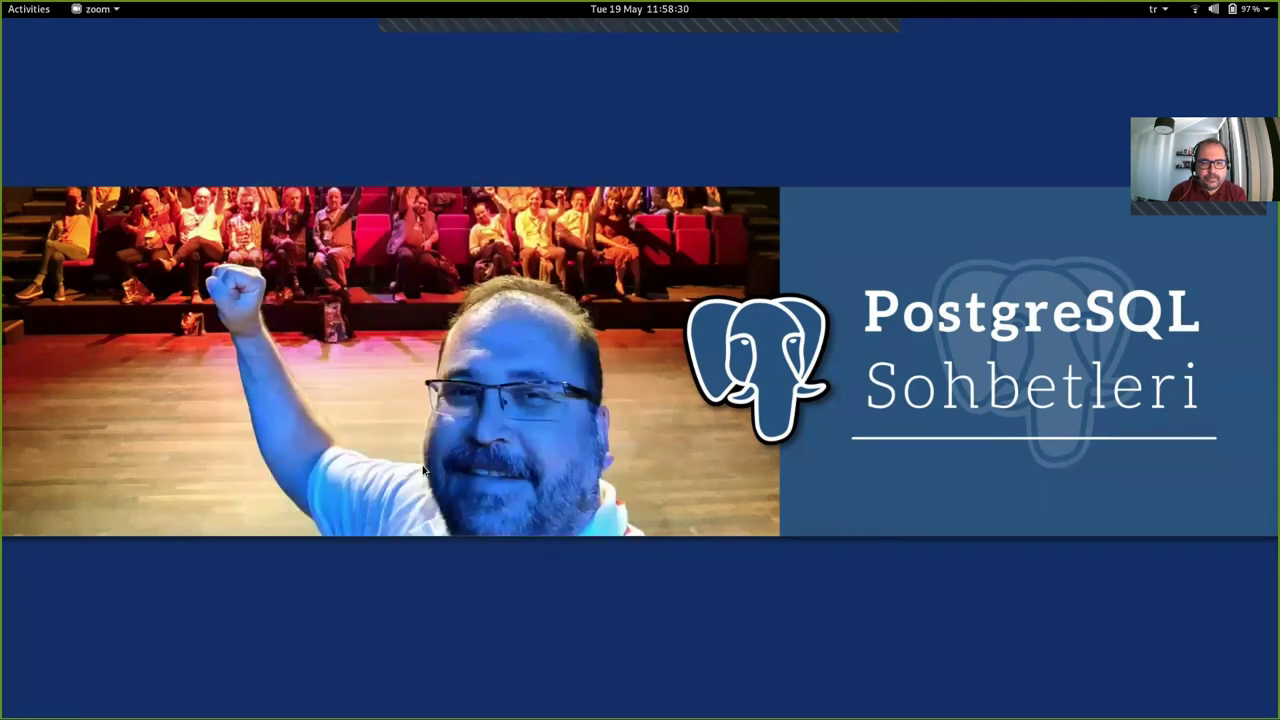
- In the gbd-monitoring terminal, clear the screen, recreate the pgbench database and initialise it with pgbench at scale 300
key(alt+Tab)
key(alt+Tab)
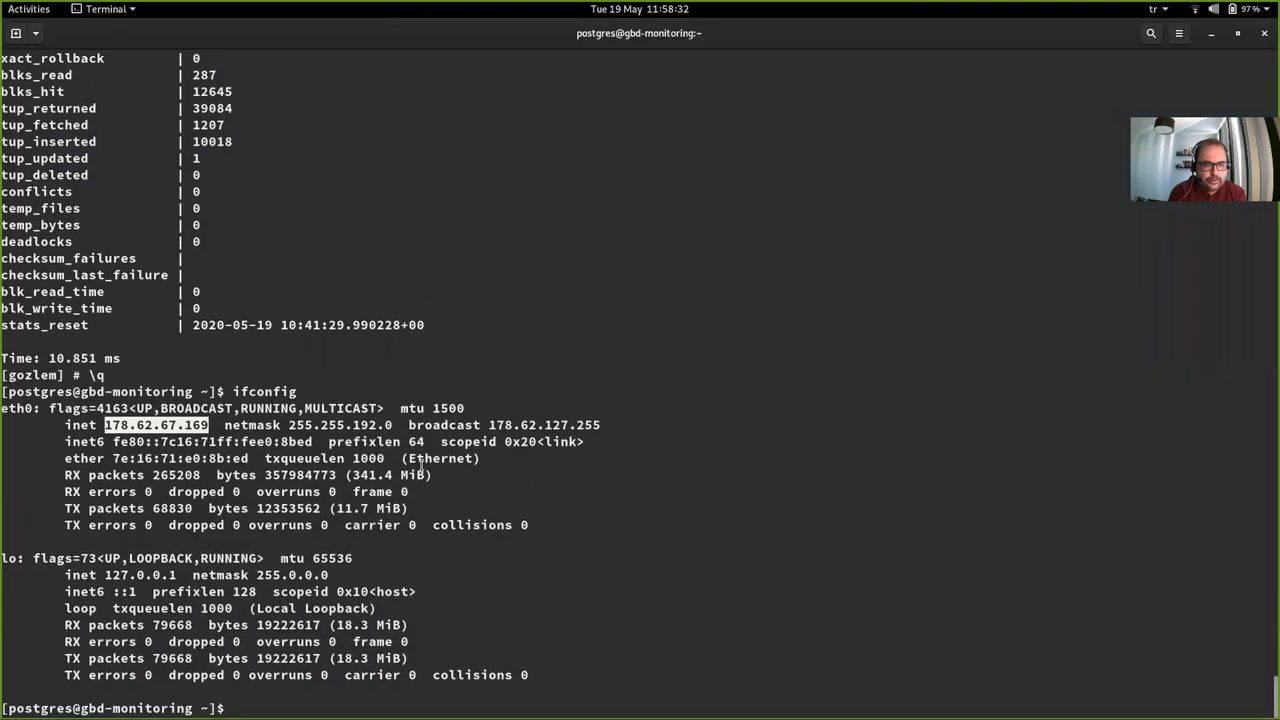
key(ctrl+l)
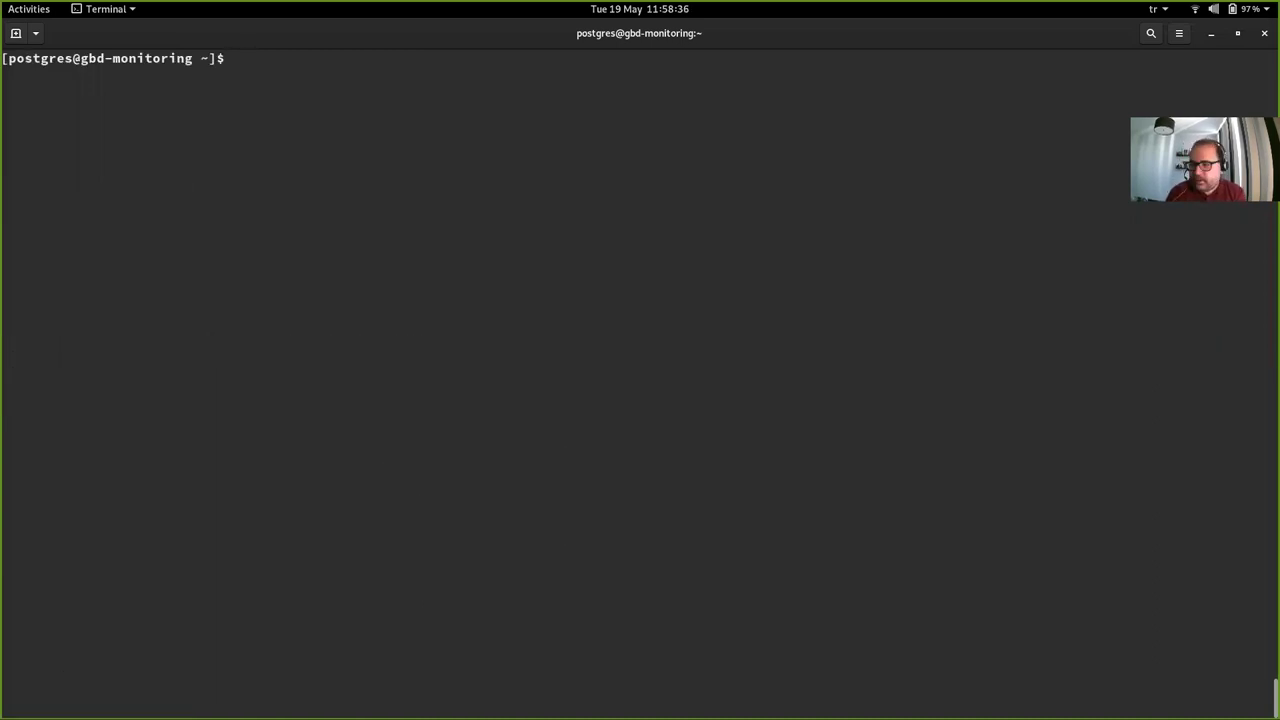
text(dropdb --if-exists pgbench; createdb pgbench; /usr/pgsql-12/bin/pgbench pgbench -i -s 300)
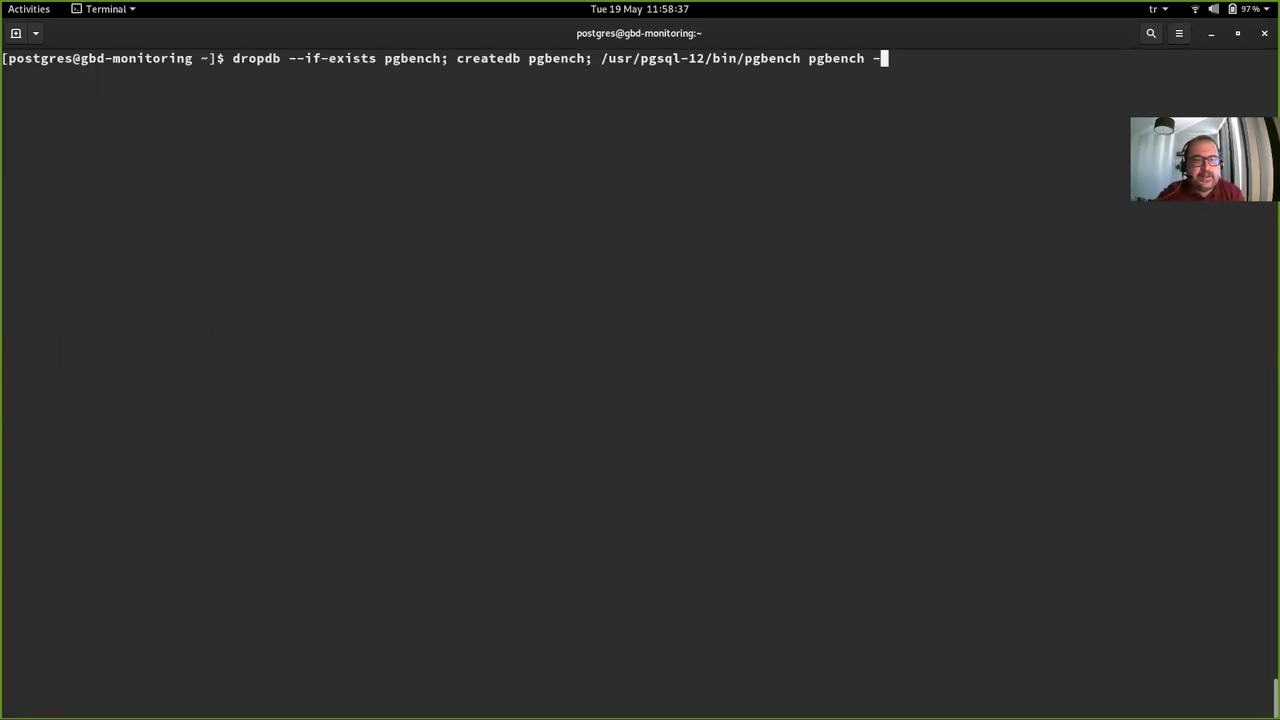
key(Return)
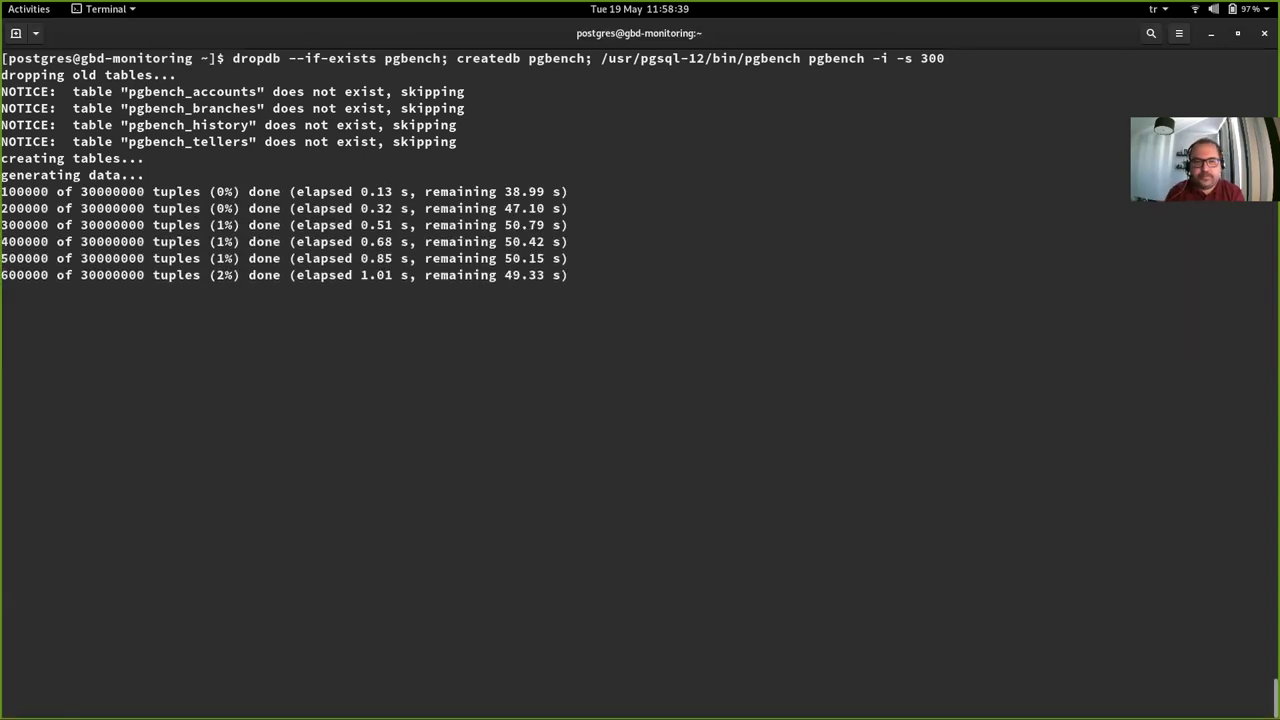
- Compare the pgAdmin dashboard's session, transaction, tuple and block I/O charts with the pgbench load progress in the terminal
key(alt+Tab)
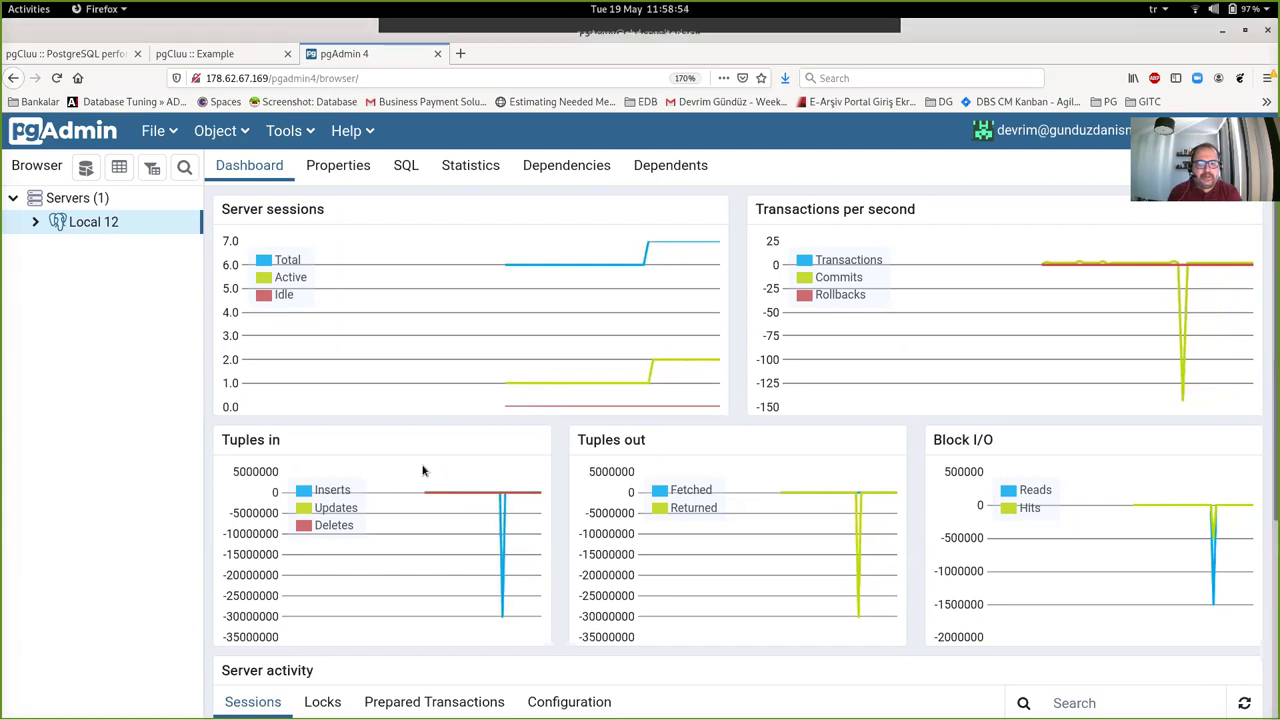
key(alt+Tab)
key(alt+Tab)
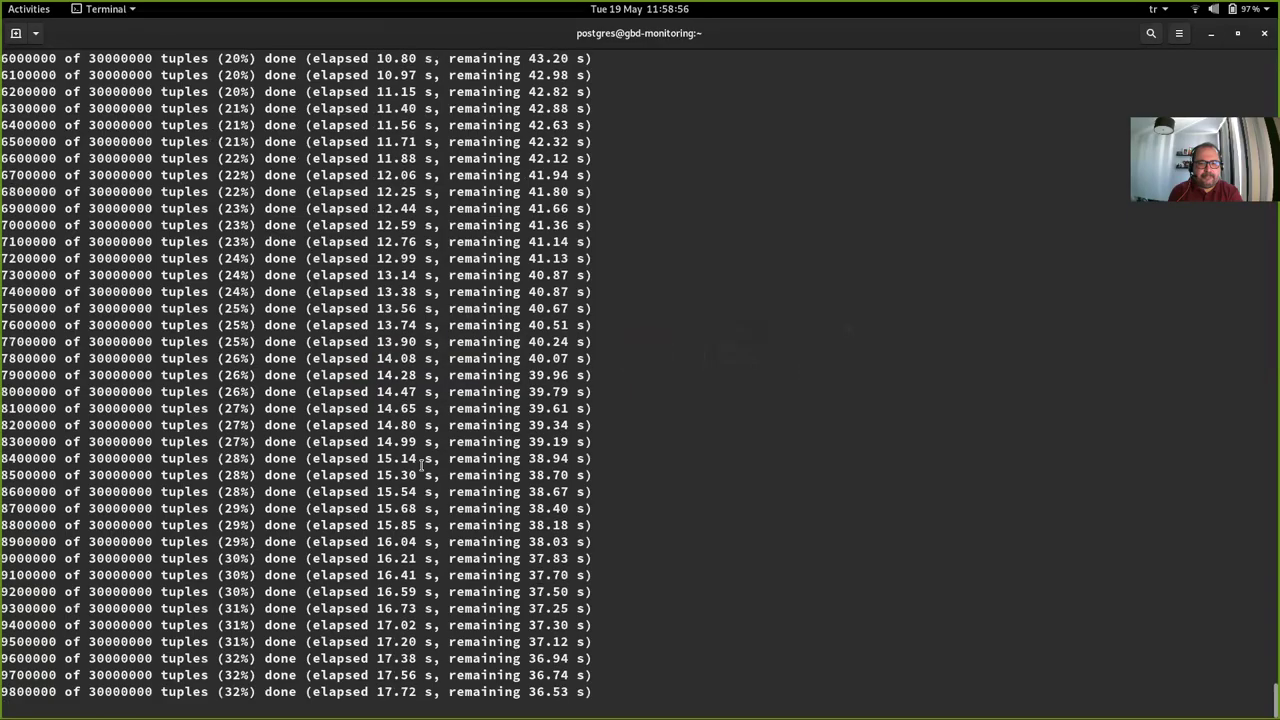
key(alt+Tab)
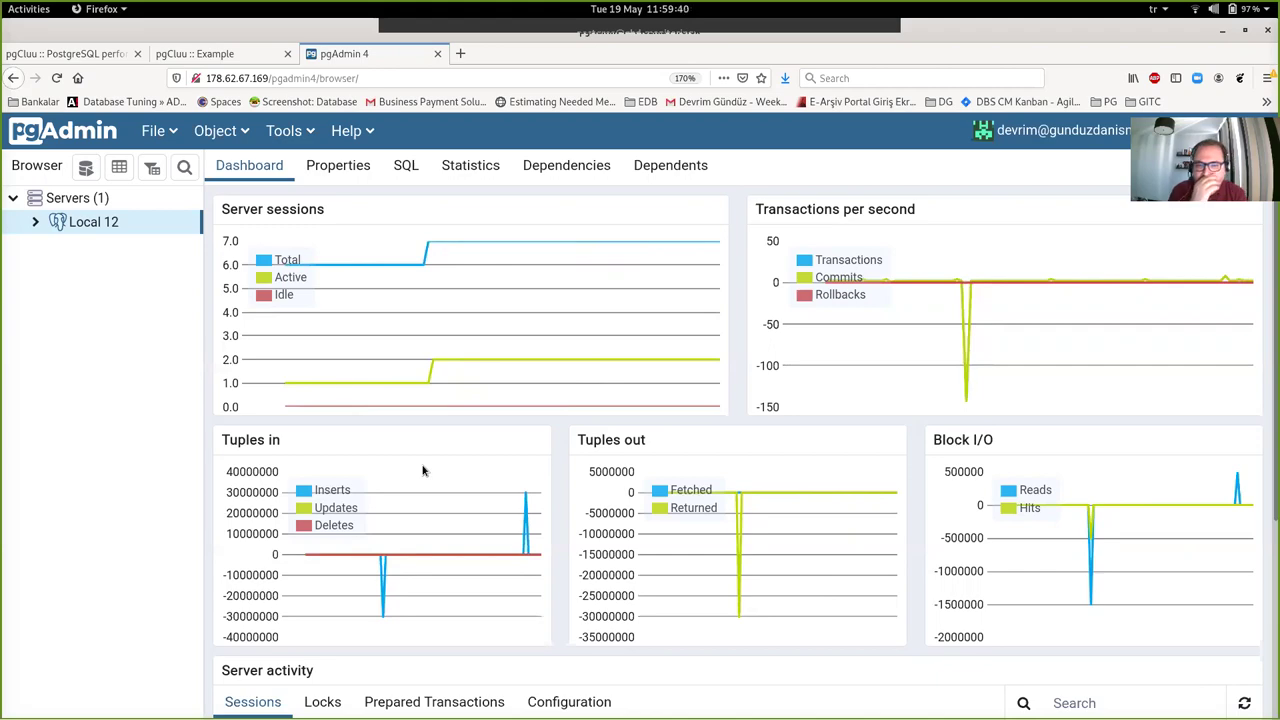
key(alt+Tab)
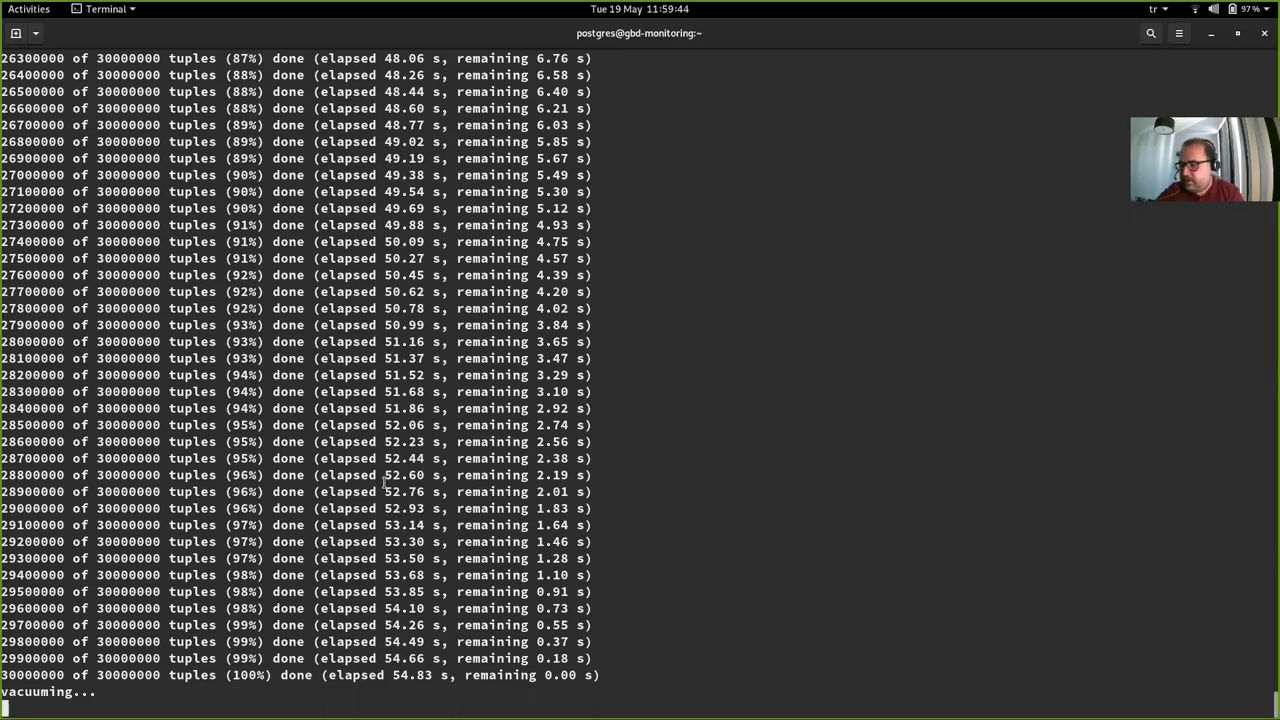
key(ctrl+alt+t)
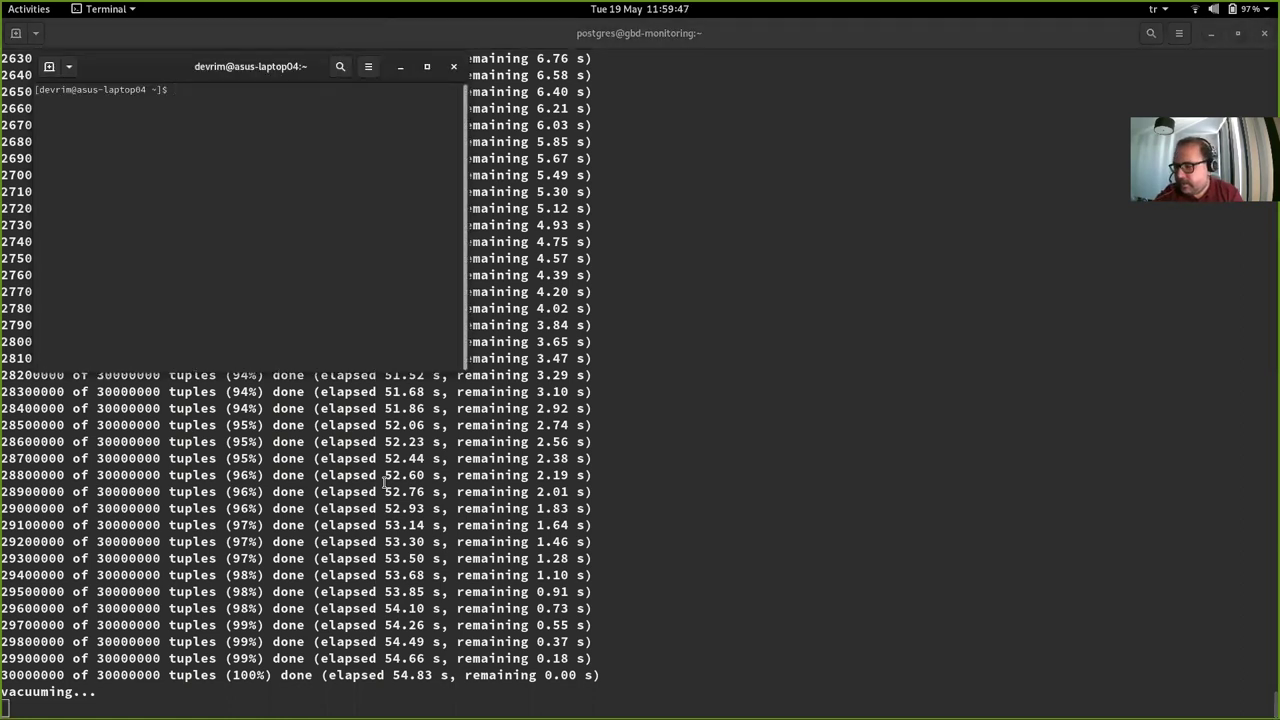
key(super+Up)
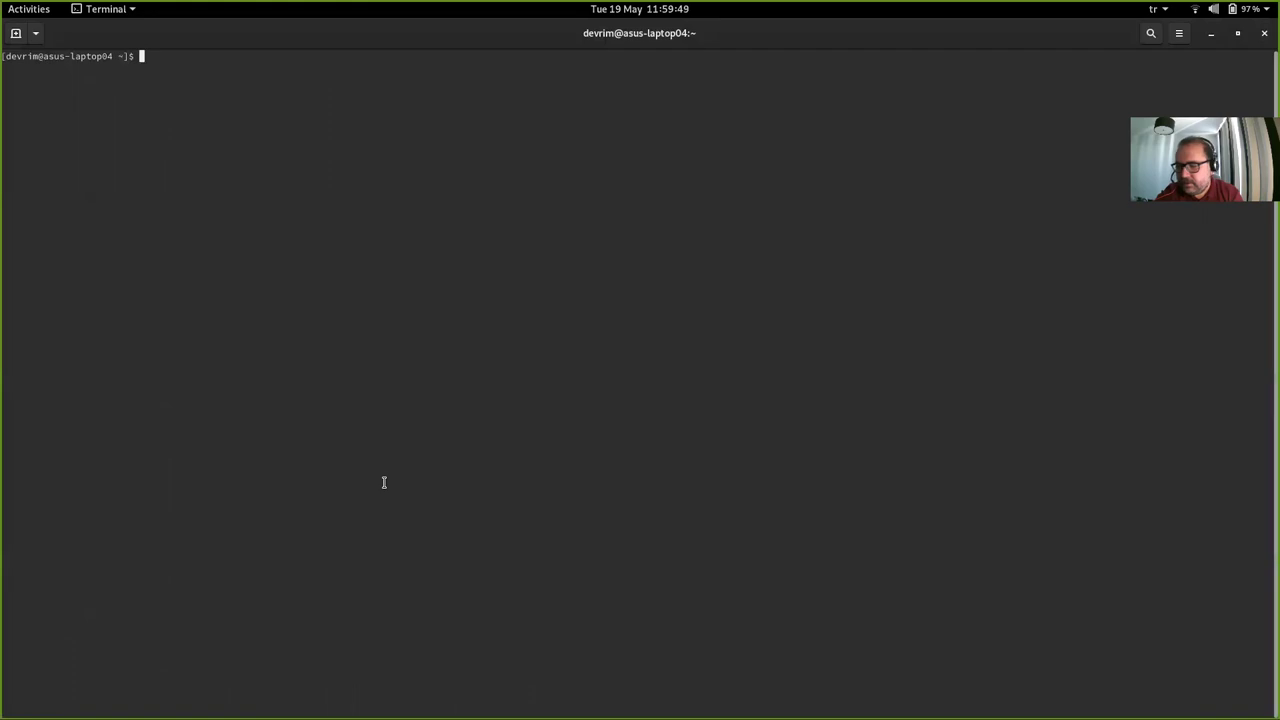
key(Up)
key(Return)
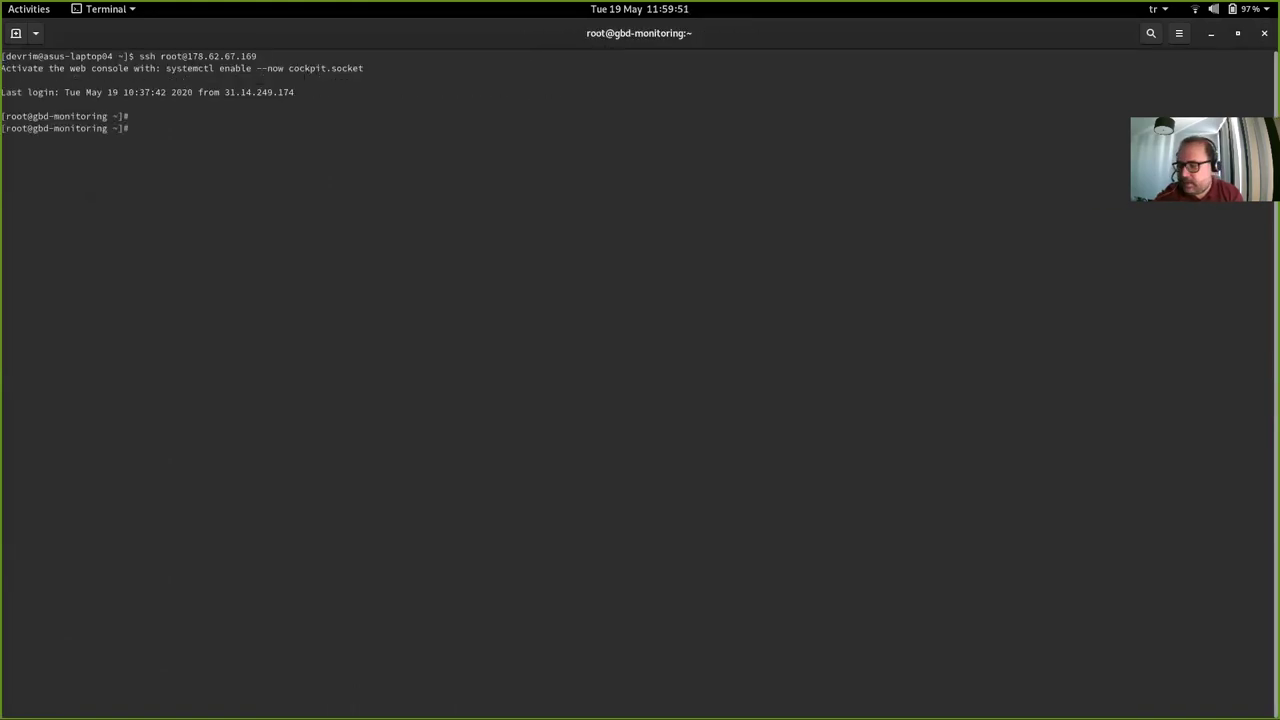
key(ctrl+l)
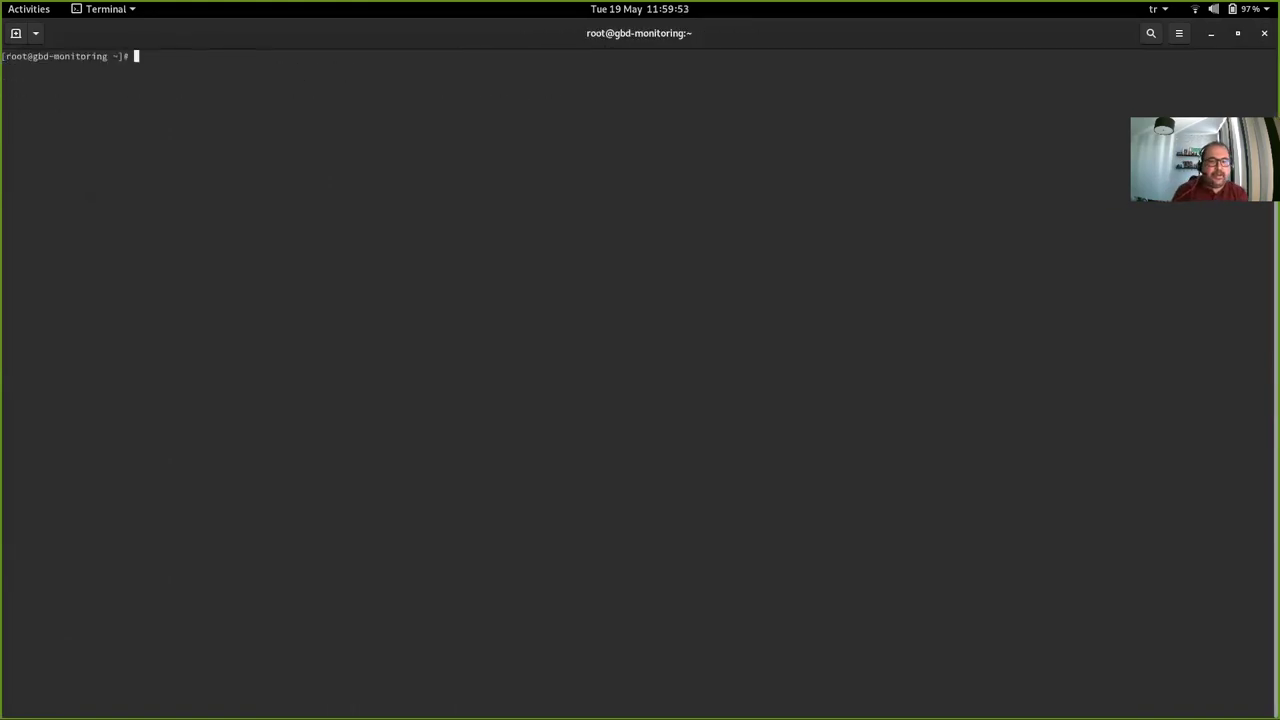
- Switch to the postgres account with su - postgres and enlarge the terminal text by three zoom levels
text(su - postgres)
key(Return)
key(ctrl+plus)
key(ctrl+plus)
key(ctrl+plus)
- Change to the 12/data directory, clear the screen and start psql
text(cd 12/)
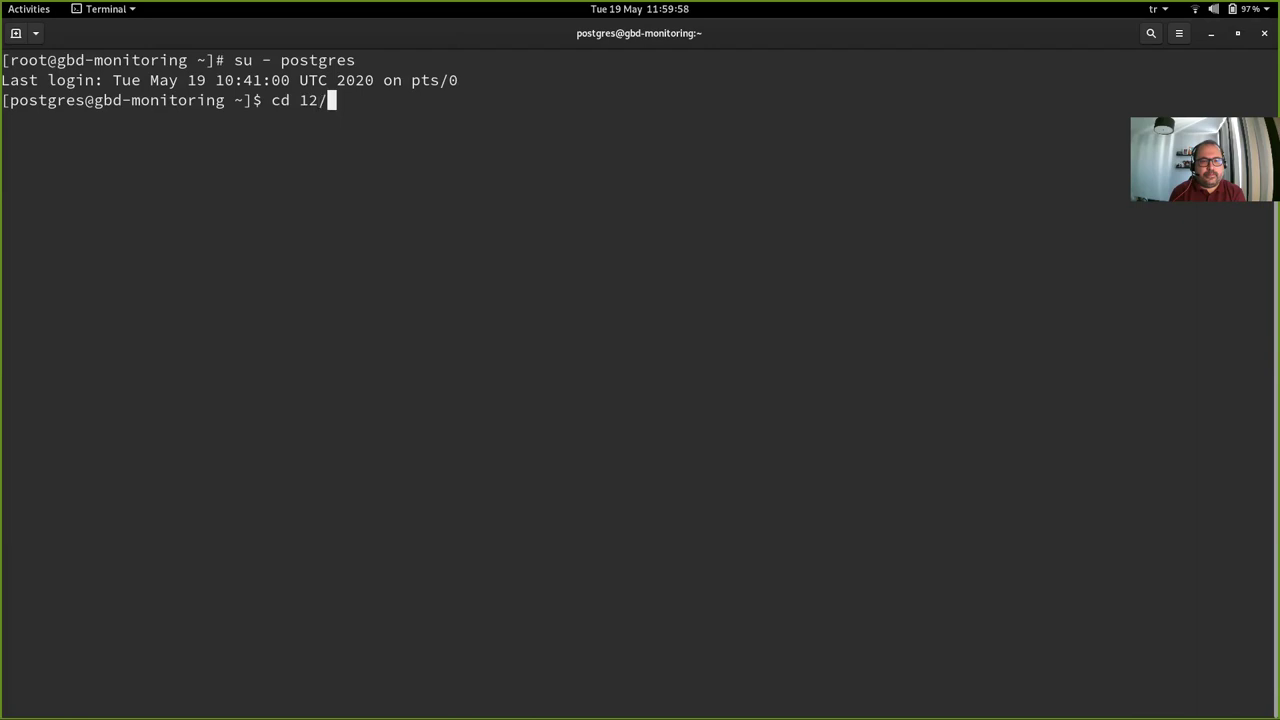
text(da)
key(Tab)
key(Return)
key(ctrl+l)
key(ctrl+r)
text(psql)
key(Return)
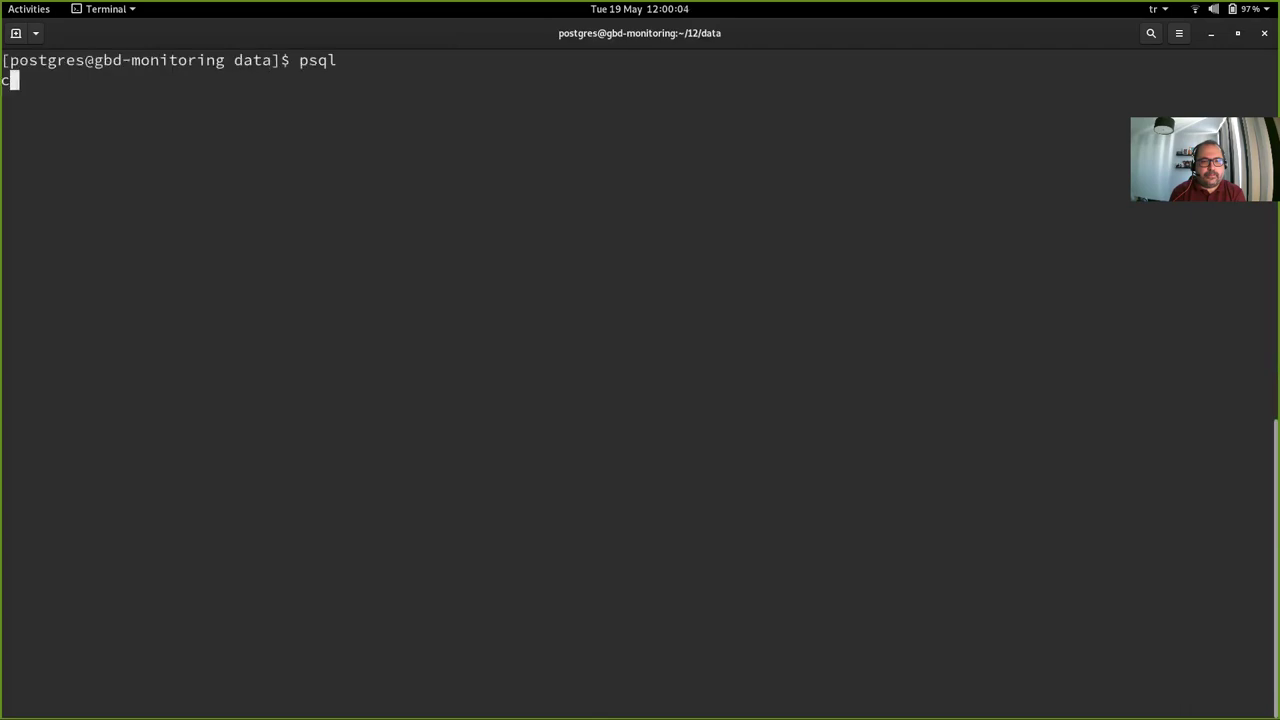
text(CREATE EXTENSION aut)
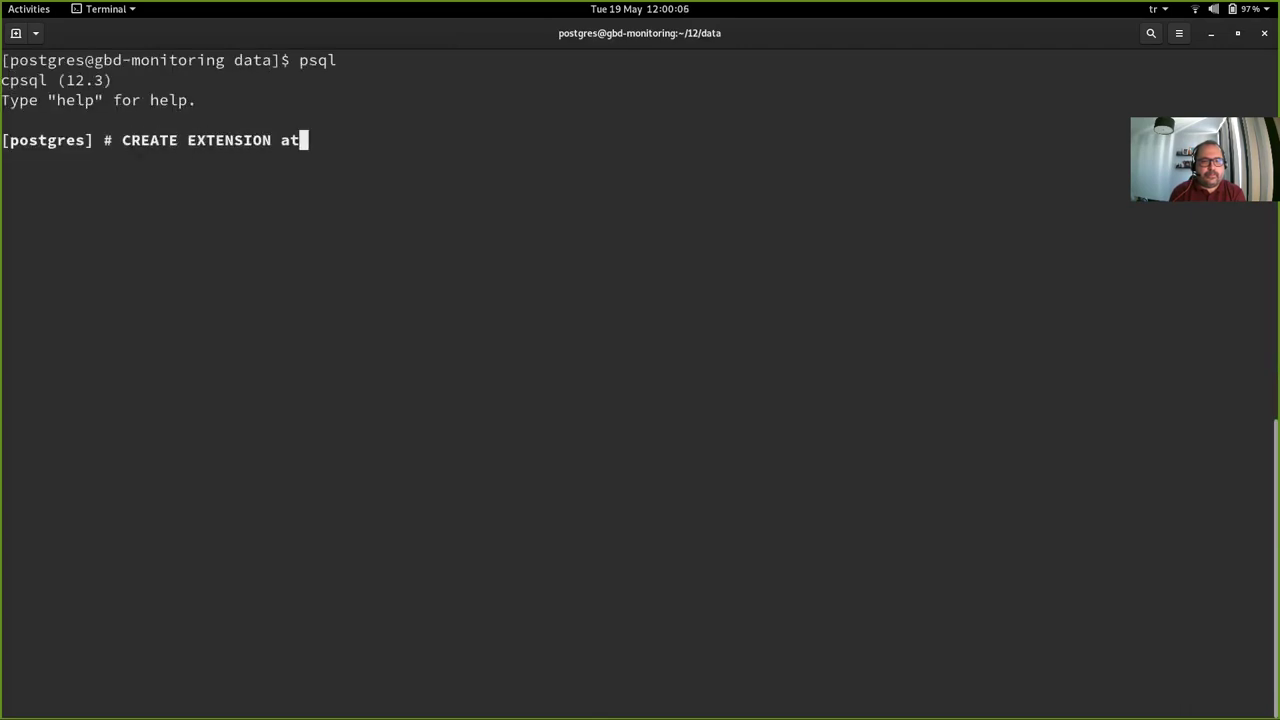
key(Tab)
key(BackSpace)
key(BackSpace)
key(BackSpace)
key(BackSpace)
key(BackSpace)
key(BackSpace)
key(BackSpace)
key(BackSpace)
key(BackSpace)
key(BackSpace)
key(BackSpace)
key(BackSpace)
key(BackSpace)
key(BackSpace)
key(BackSpace)
key(BackSpace)
key(BackSpace)
key(BackSpace)
key(BackSpace)
key(BackSpace)
key(BackSpace)
key(BackSpace)
key(BackSpace)
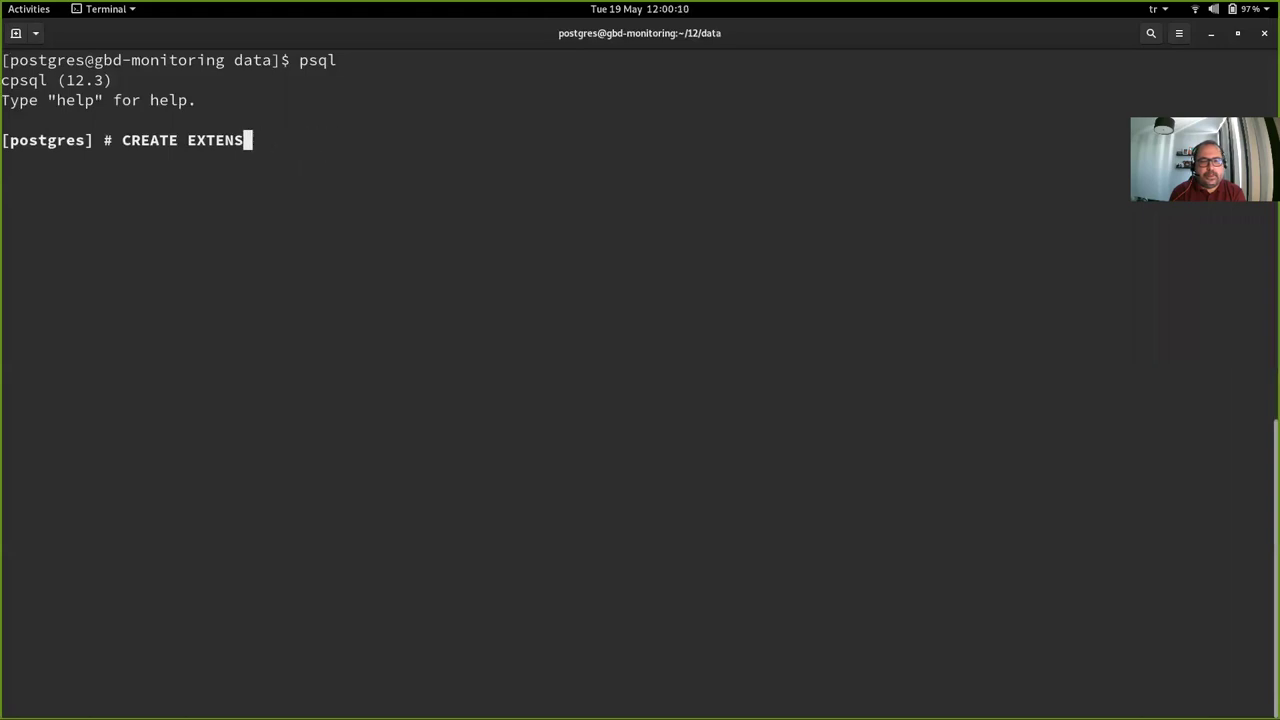
- Load the auto_explain module into the session with LOAD 'auto_explain';
text(LOAD 'a)
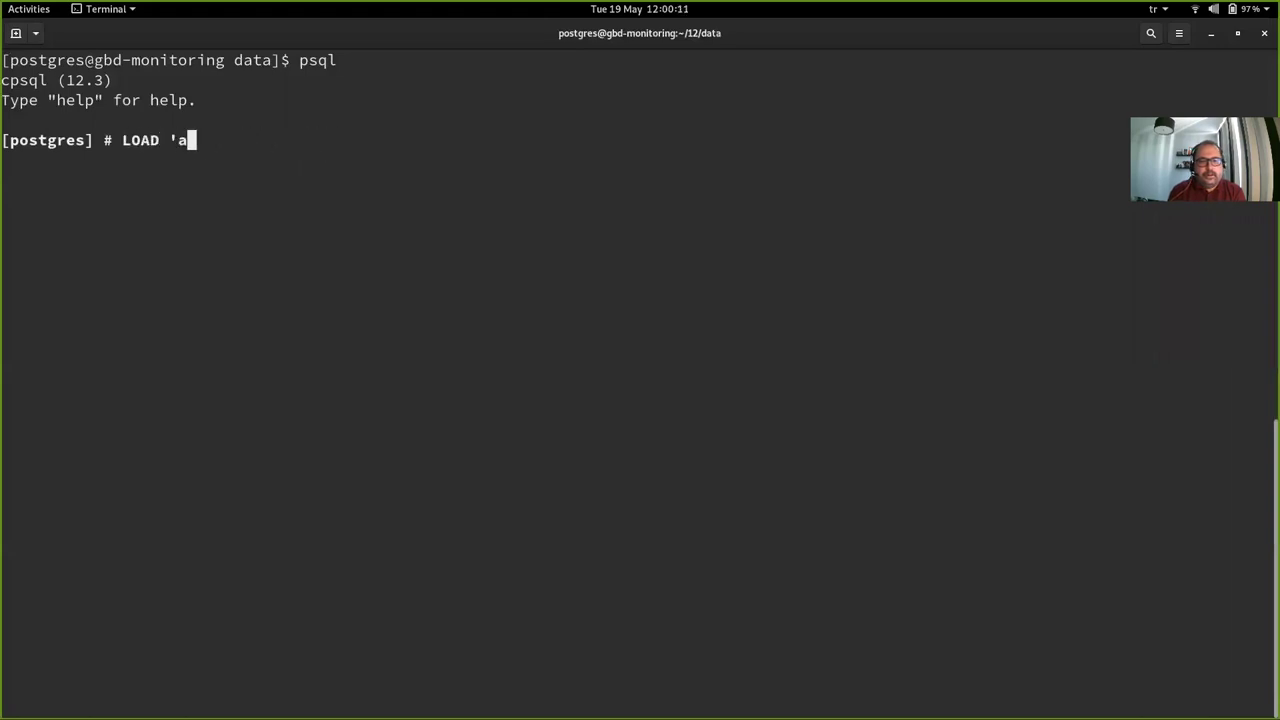
text(uto_explain';)
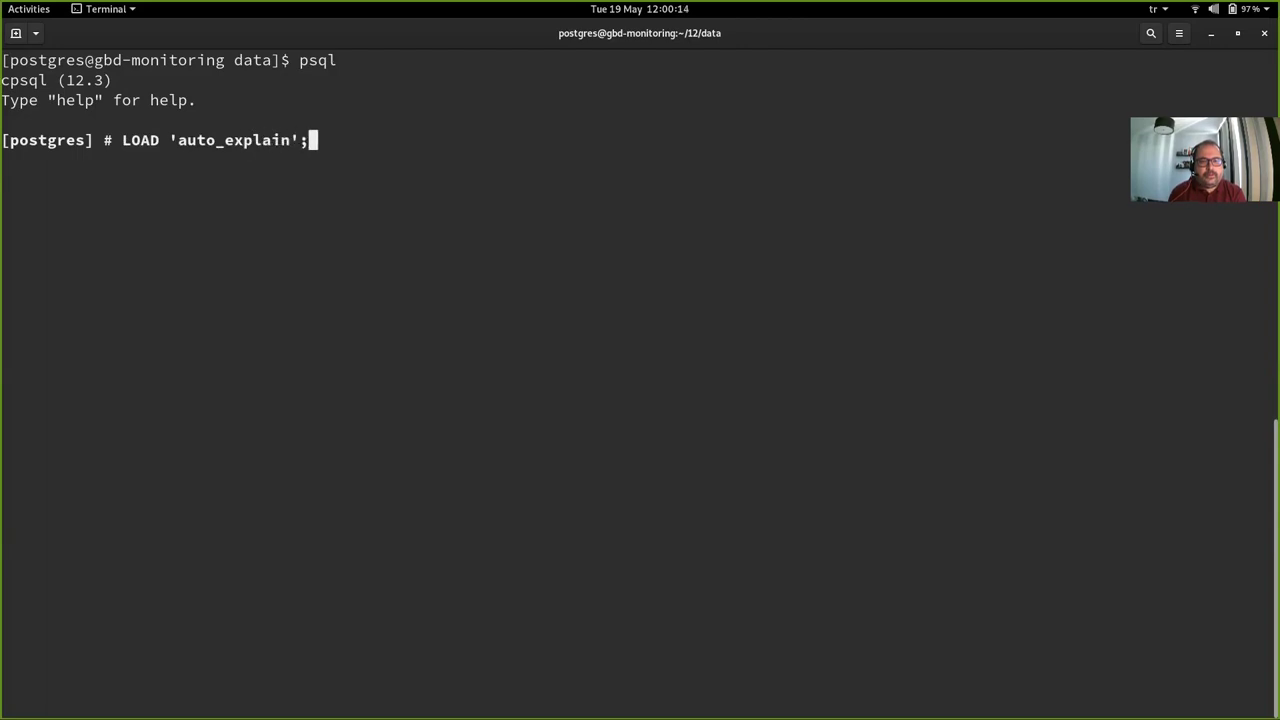
key(Return)
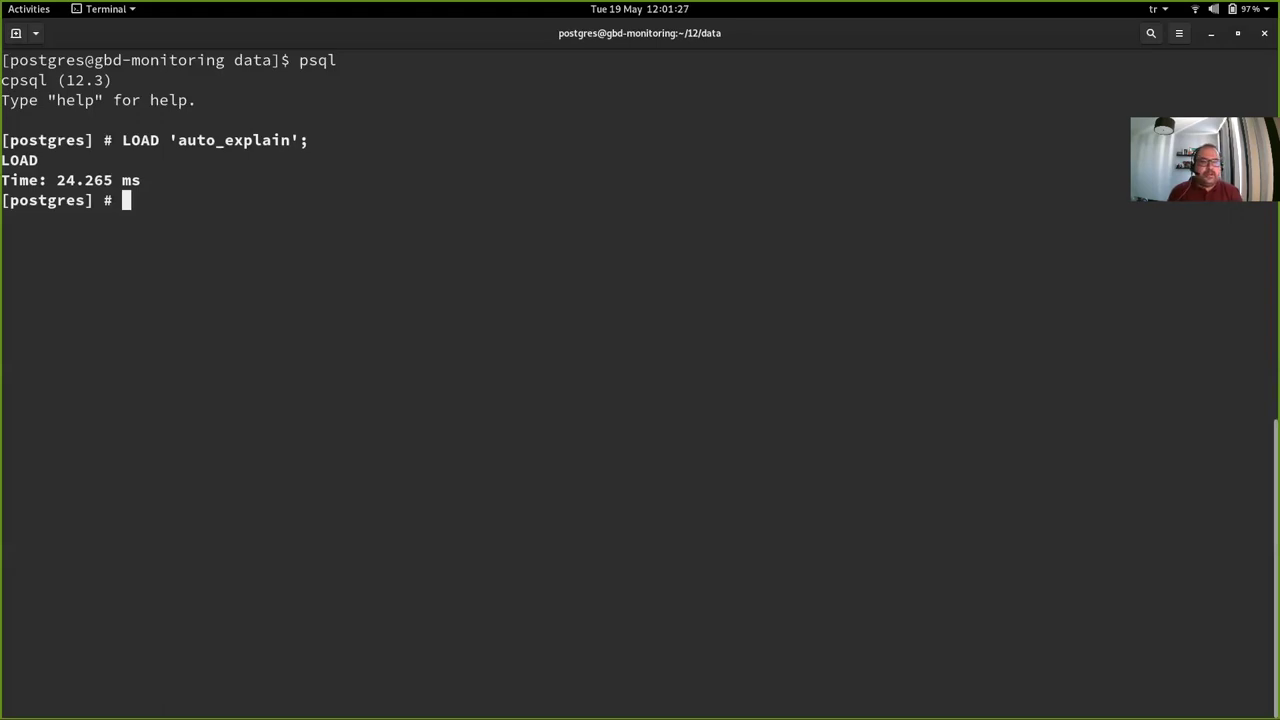
- Clear the screen and query all columns of pg_stat_replication with SELECT *
key(ctrl+l)
text(SELECT * from )
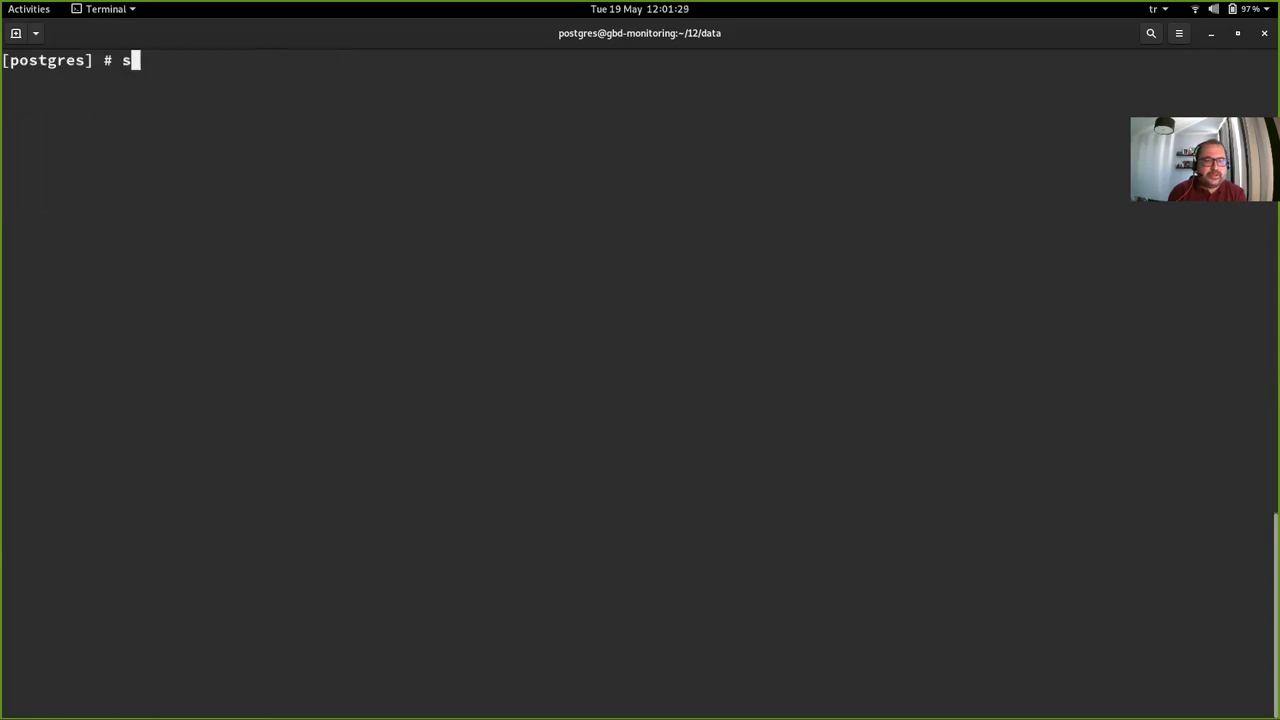
text(p)
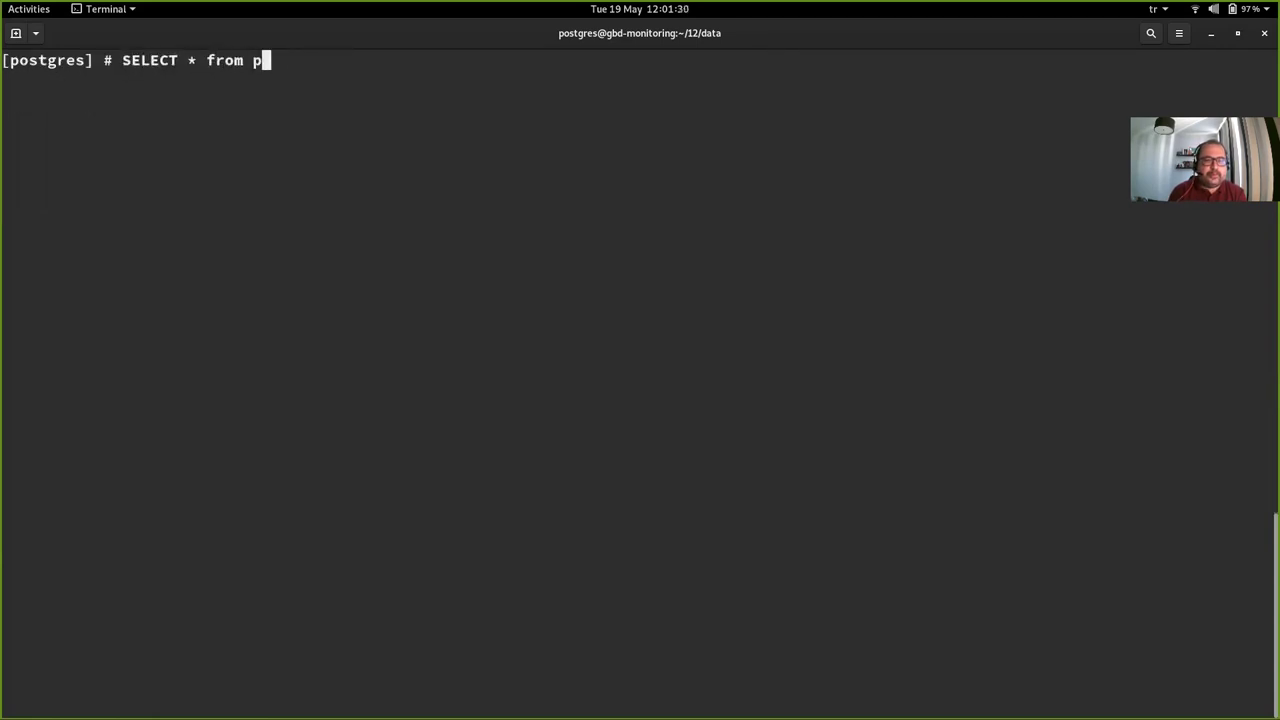
text(g_stat_replication ;)
key(Return)
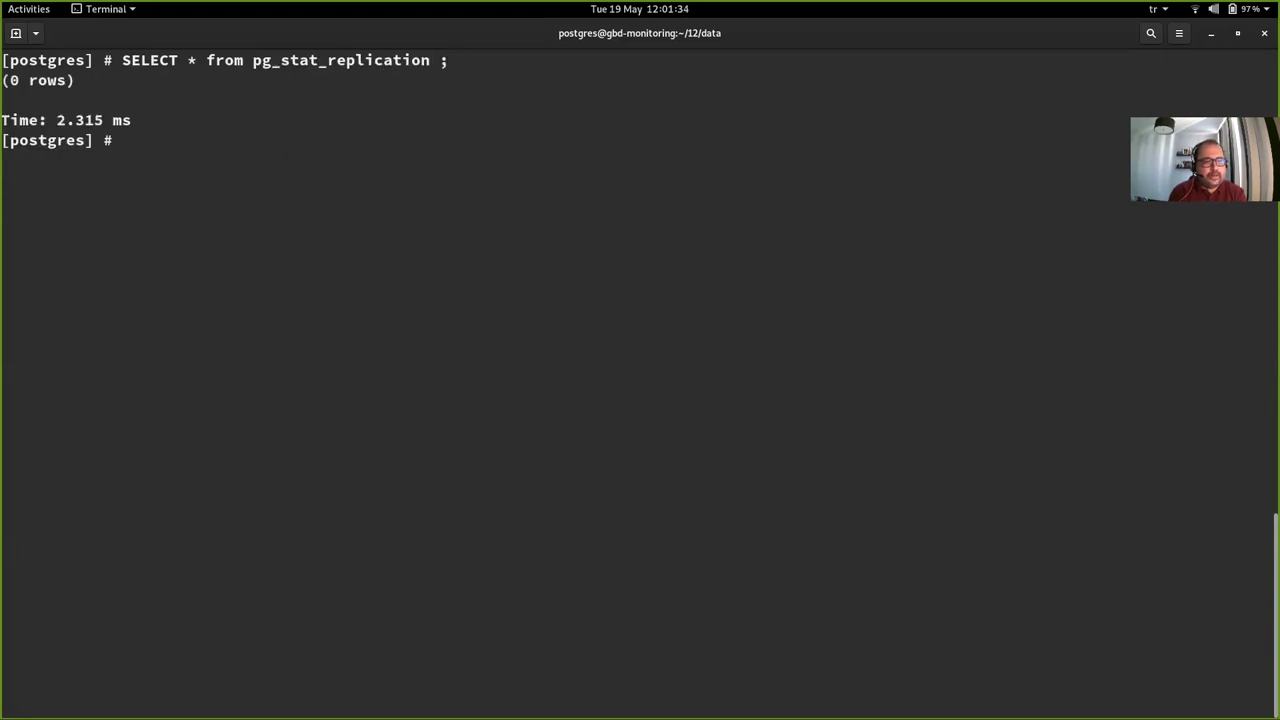
- Quit psql, change to the home directory and return to the previous directory with cd -
text(\q)
key(Return)
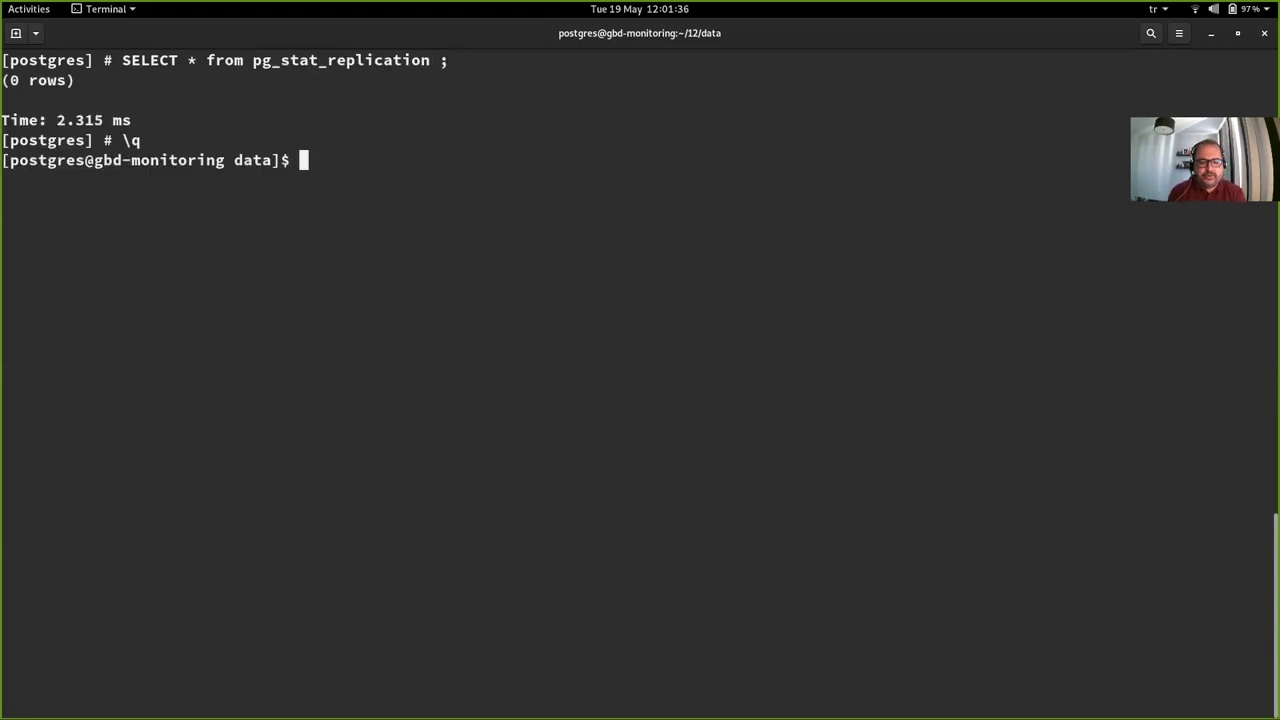
text(cd)
key(Return)
text(cd -)
key(Return)
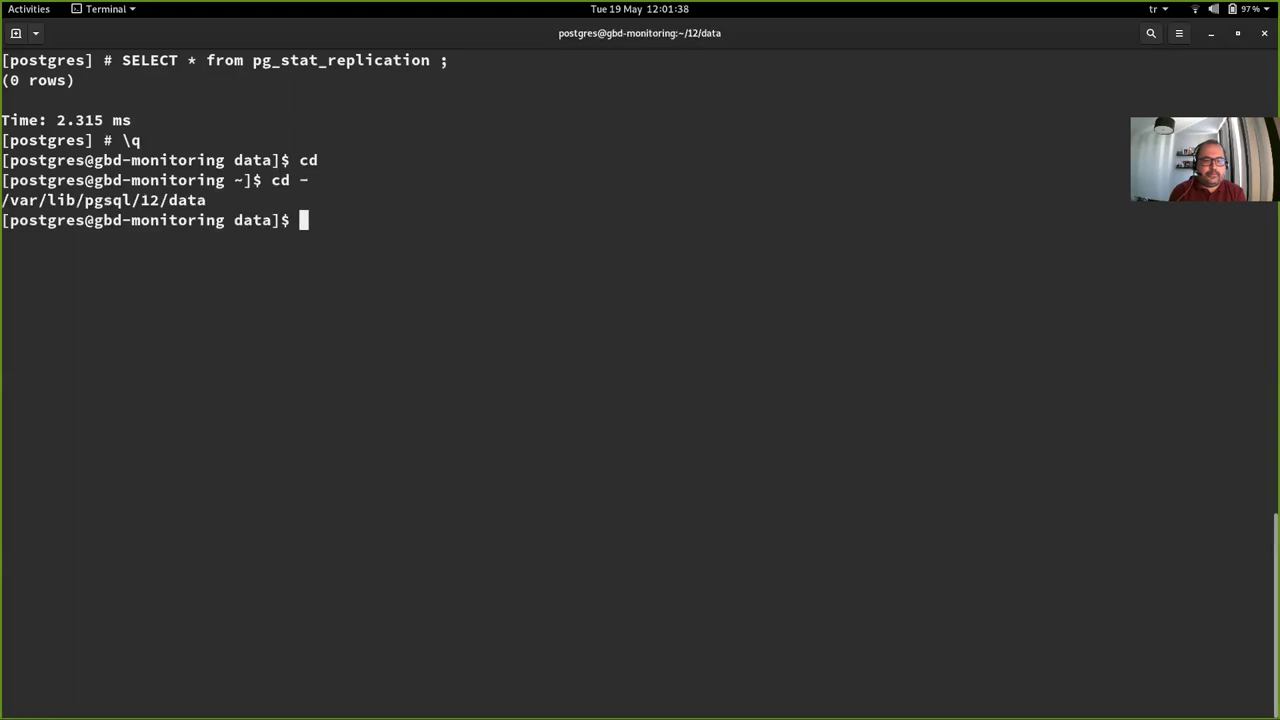
- Run /usr/pgsql-12/bin/pg_basebackup -D /var/lib/pgsql/12/repdata -U postgres -Fp -X stream -C -S monitoring -c fast -P
text(/tp)
key(BackSpace)
key(BackSpace)
text(usr/pg)
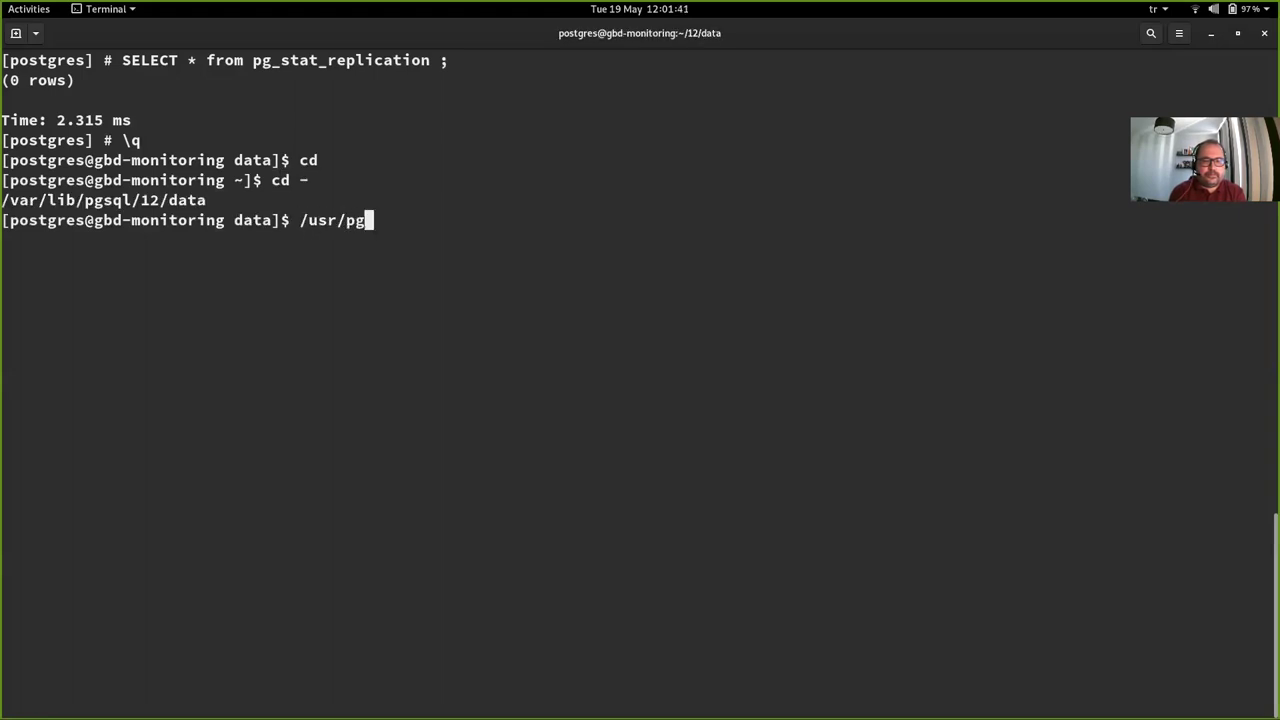
text(sql-12/bi)
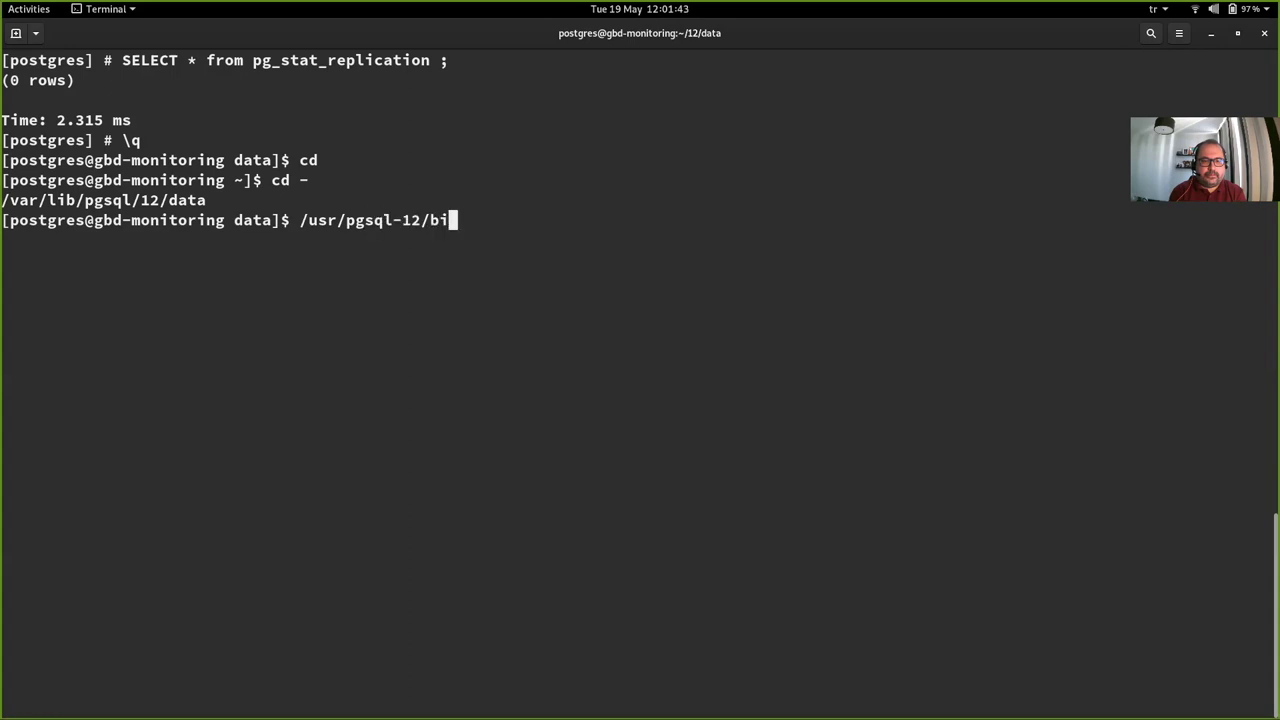
text(n/pg_ba)
key(Tab)
text(-D /var/lib/)
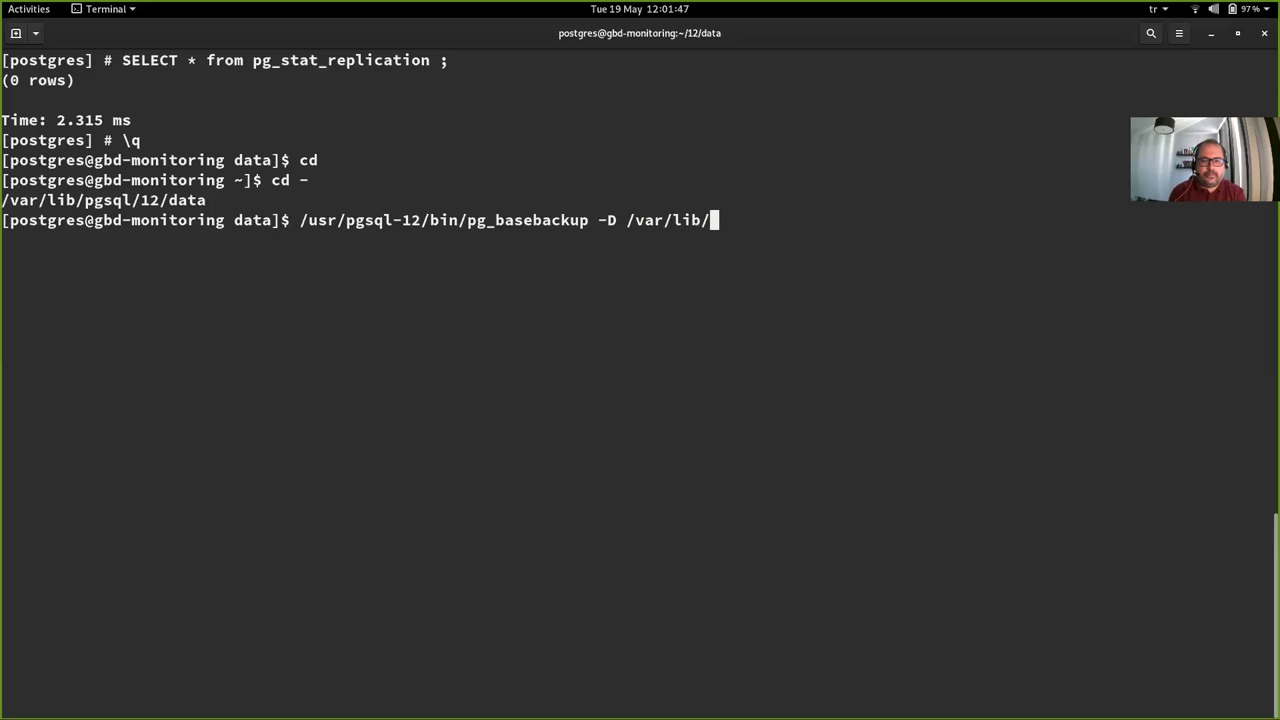
text(pgsql/)
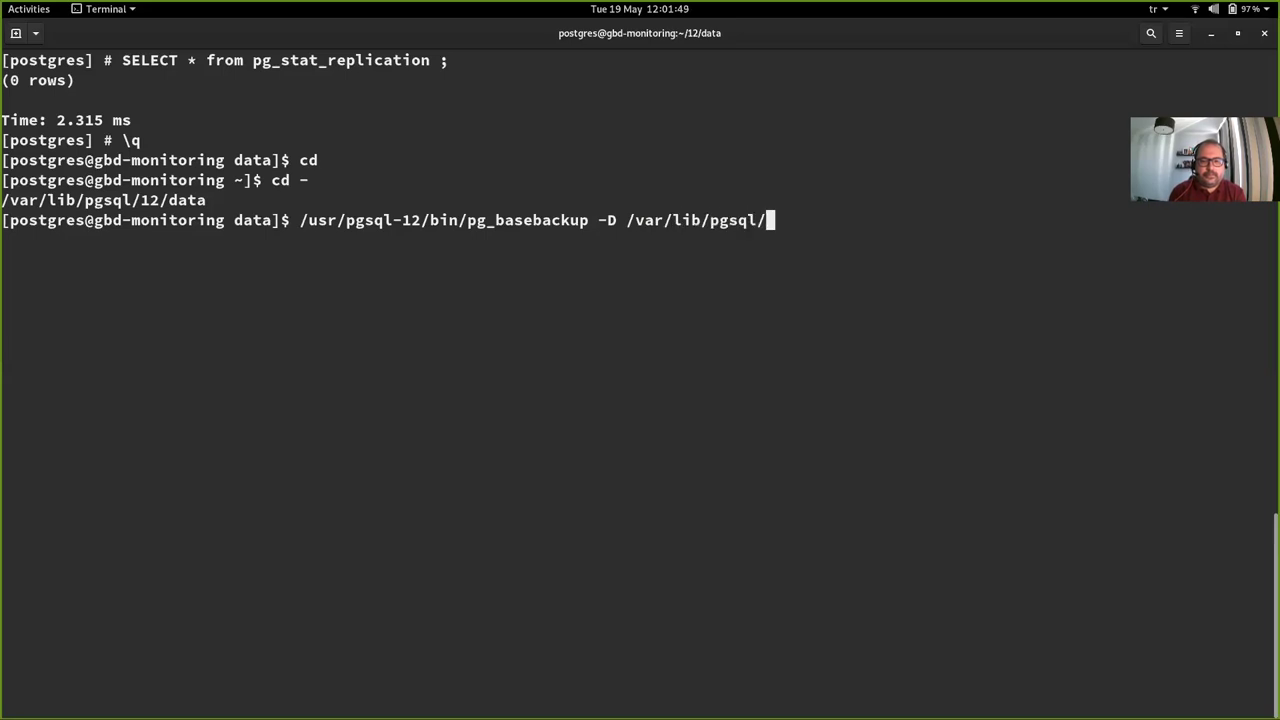
text(12/repdata -)
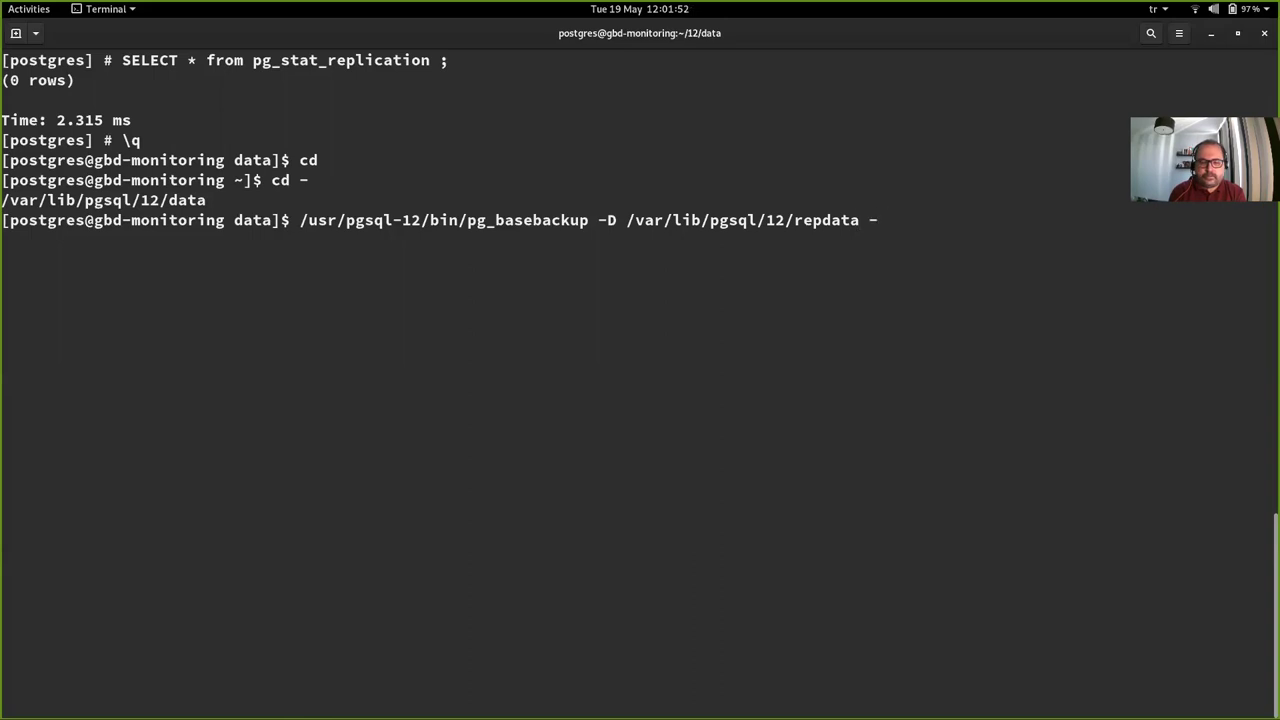
text(U po)
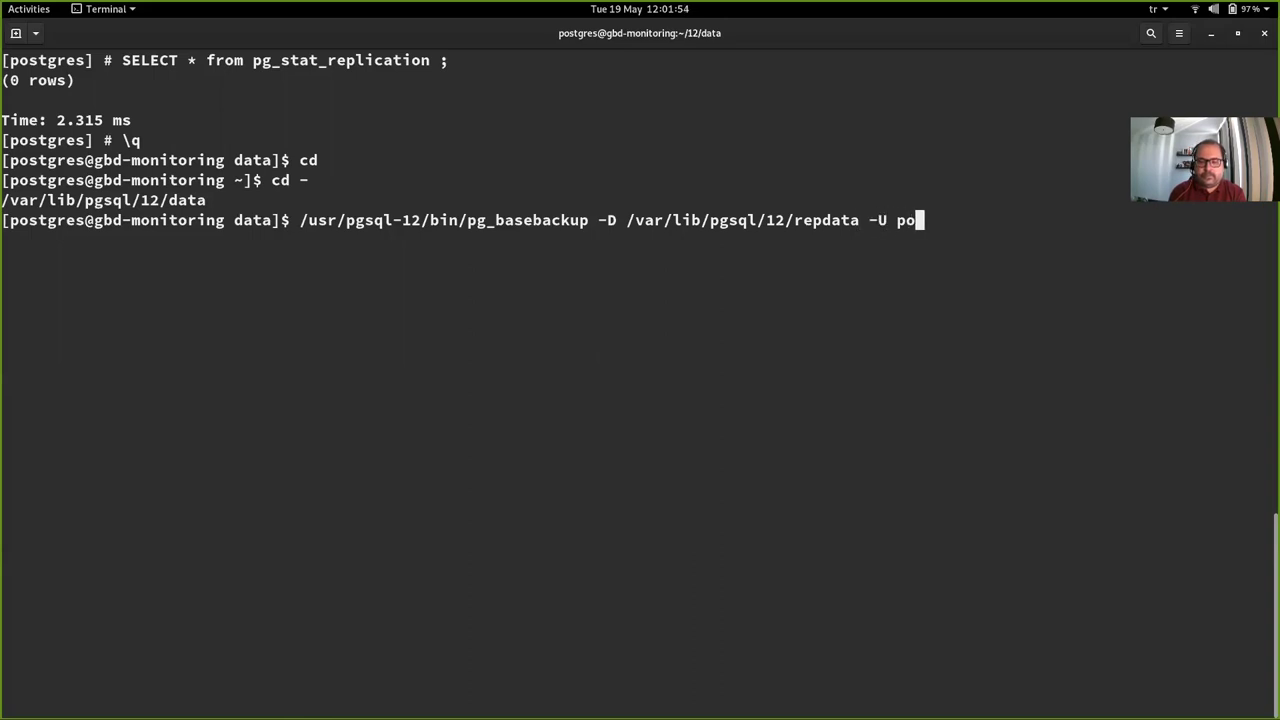
text(stgres )
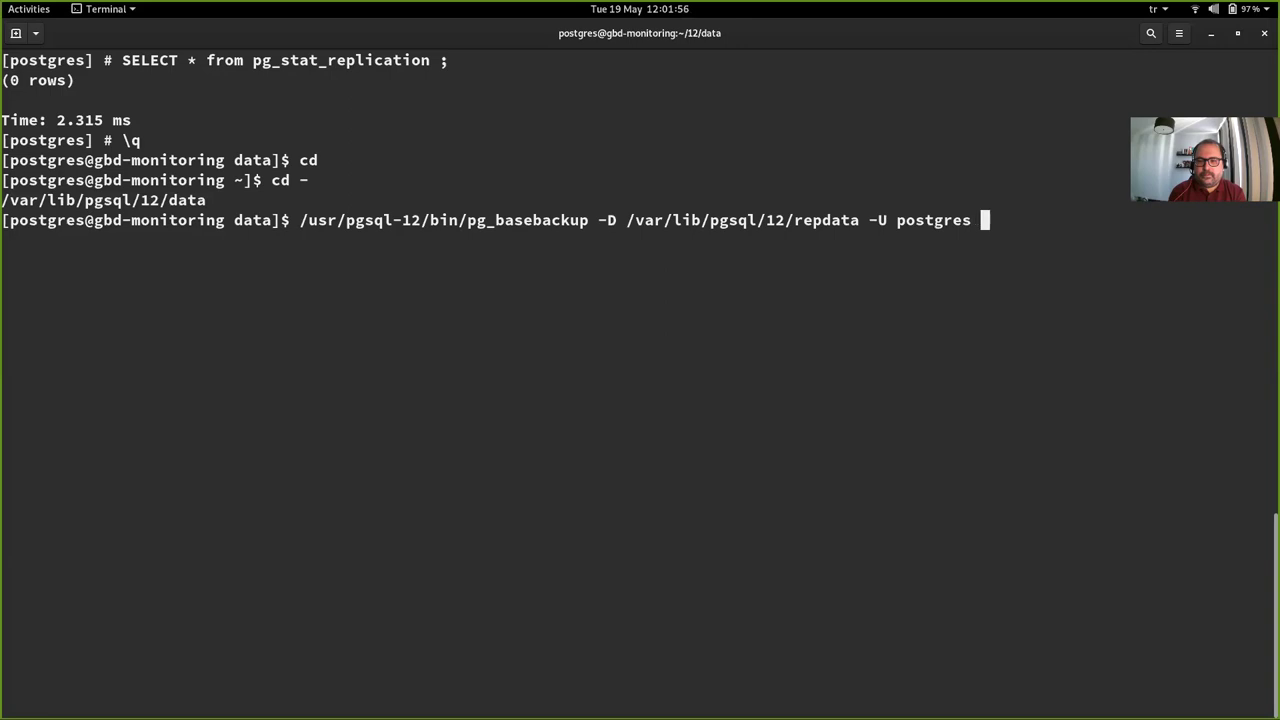
text(-Fp )
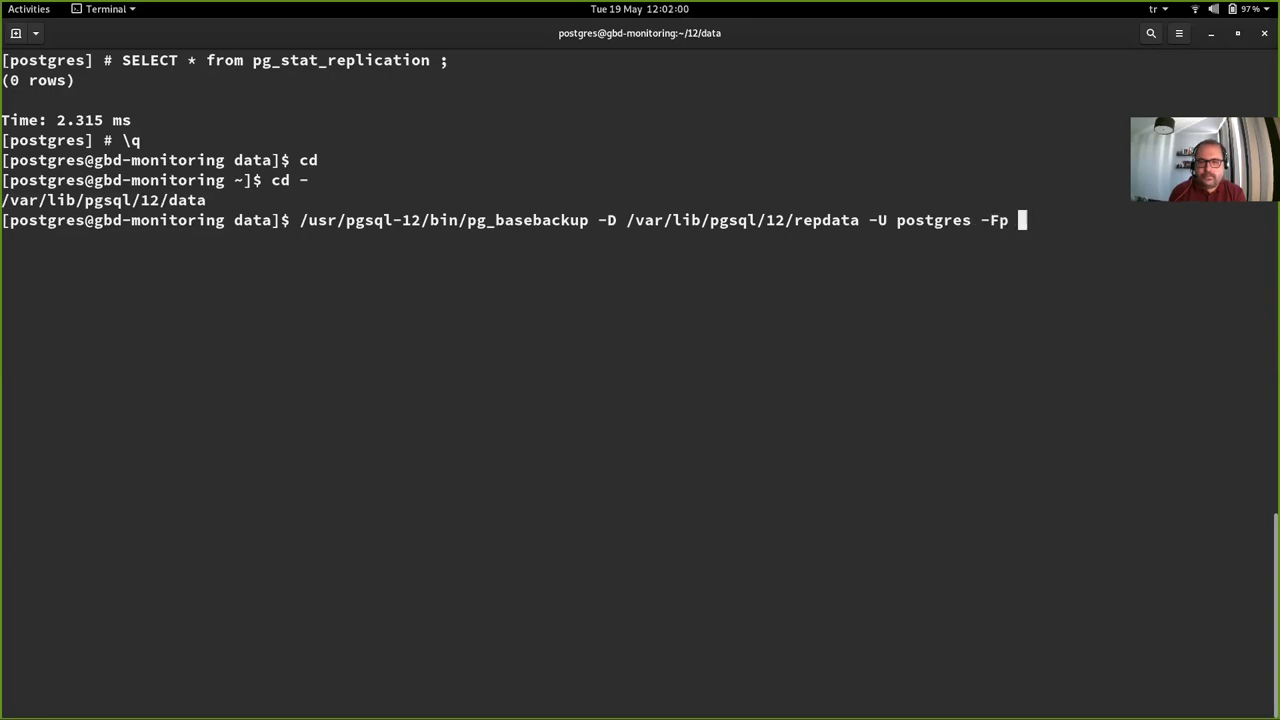
text(-X stream -C -S monitoring)
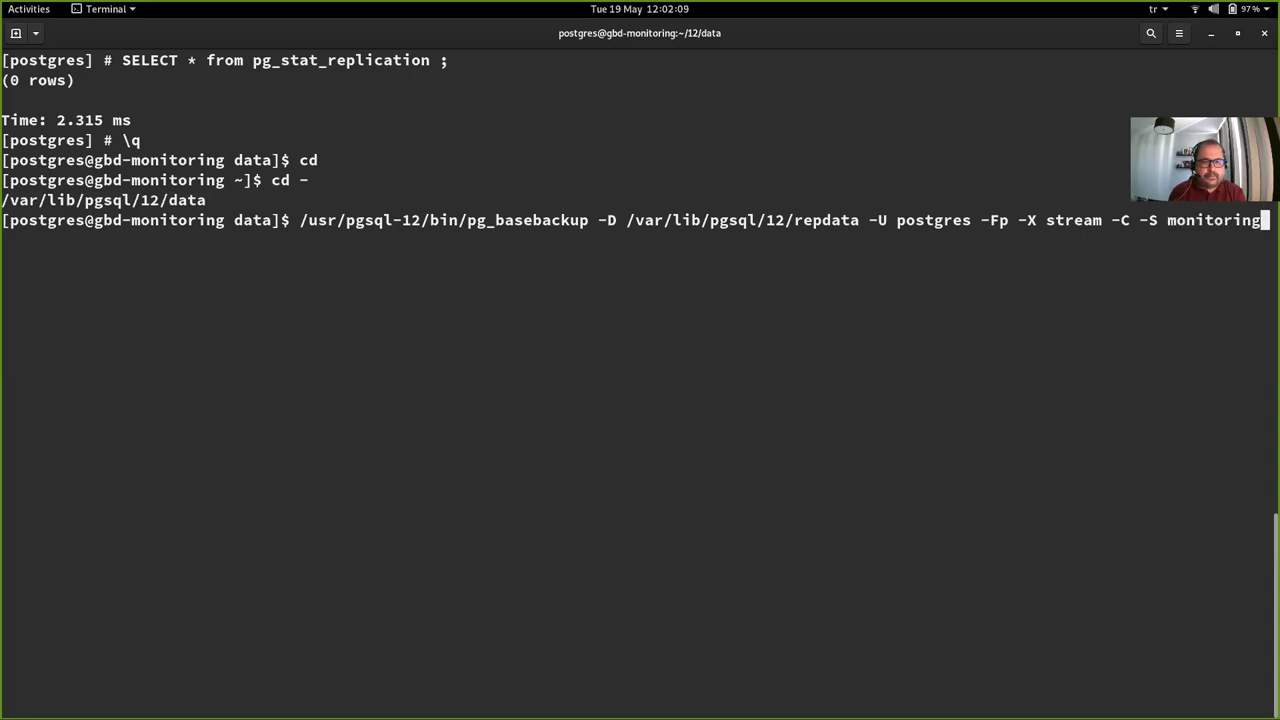
text( -c fast -P)
key(Return)
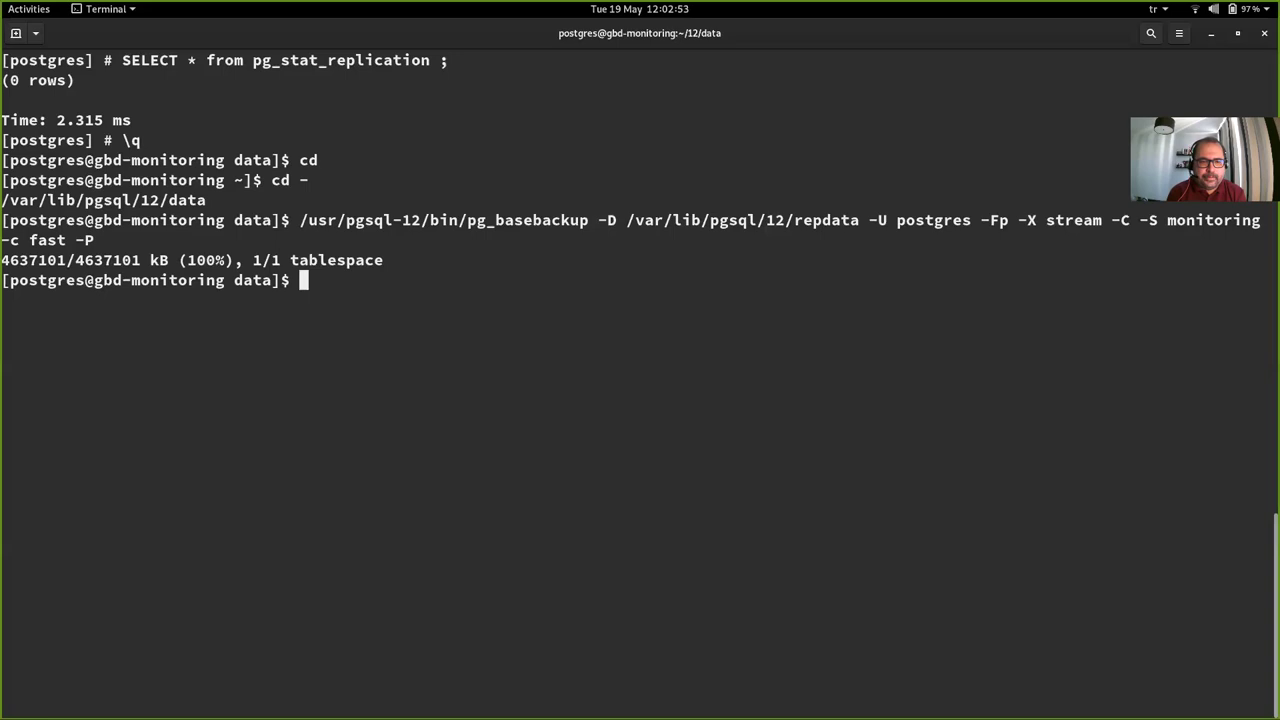
- Change to the ../repdata/ directory and open postgresql.conf in nano
text(cd ../repdata/)
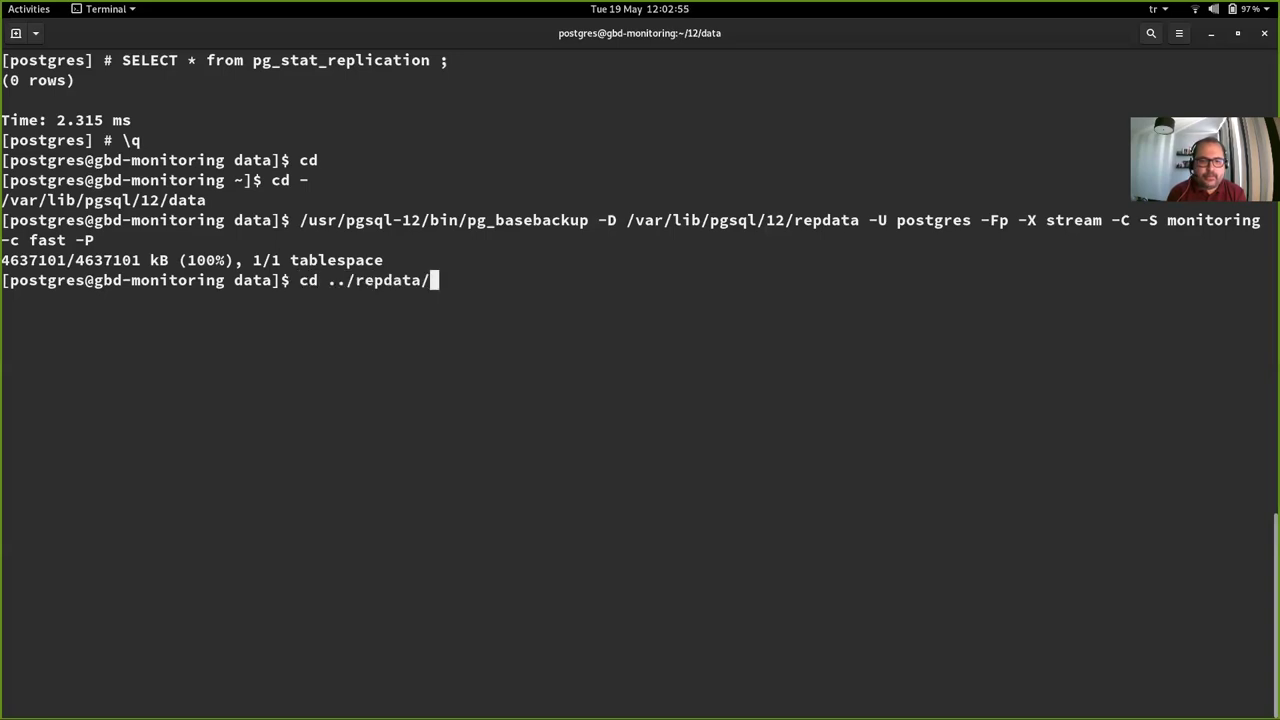
key(Return)
text(nano po)
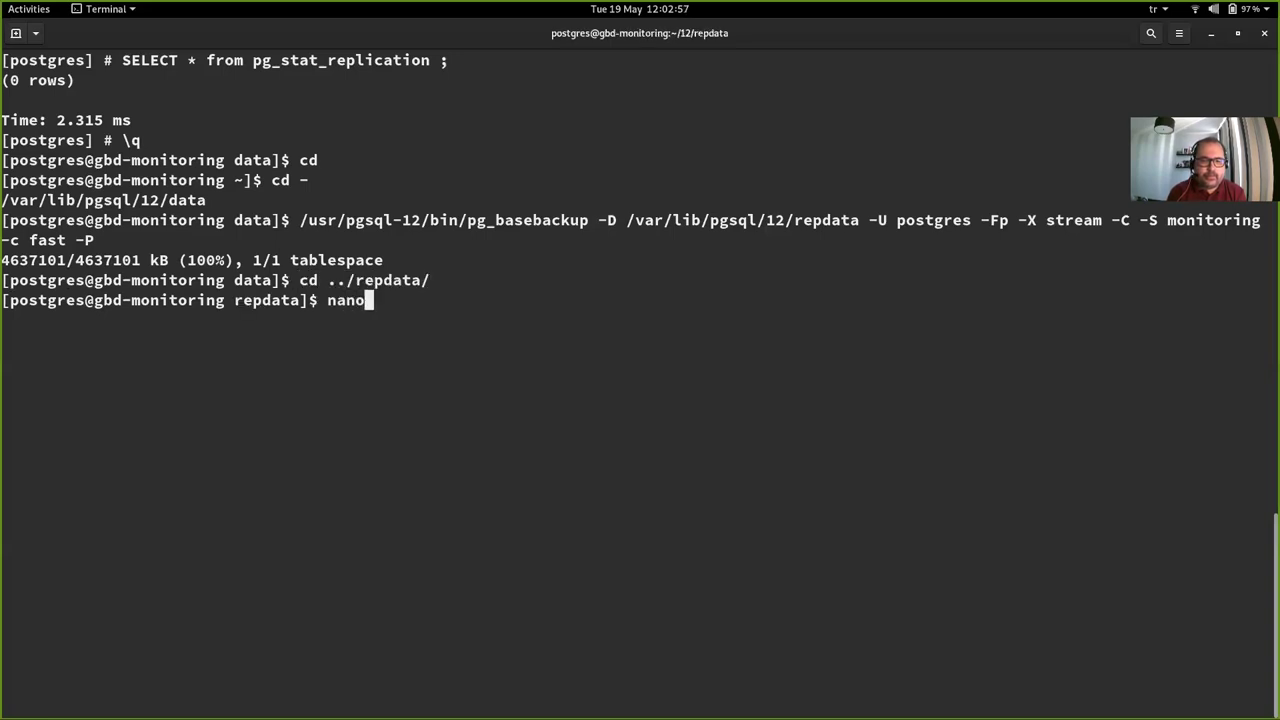
key(Tab)
text(conf)
key(Return)
- Find the port setting in postgresql.conf, uncomment it, set it to 5433, then save and exit nano
key(ctrl+w)
text(port)
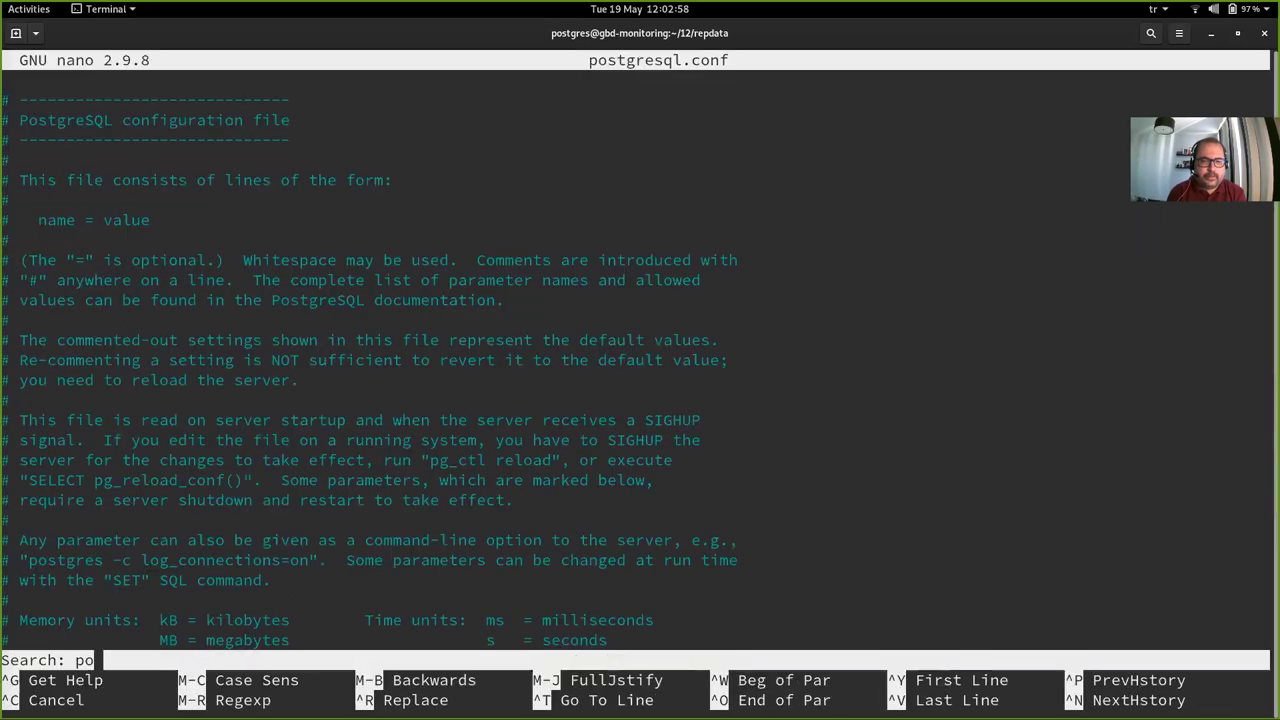
key(Return)
key(BackSpace)
key(Right)
key(Right)
key(Right)
key(Right)
key(Right)
key(Right)
key(Right)
key(Right)
key(Right)
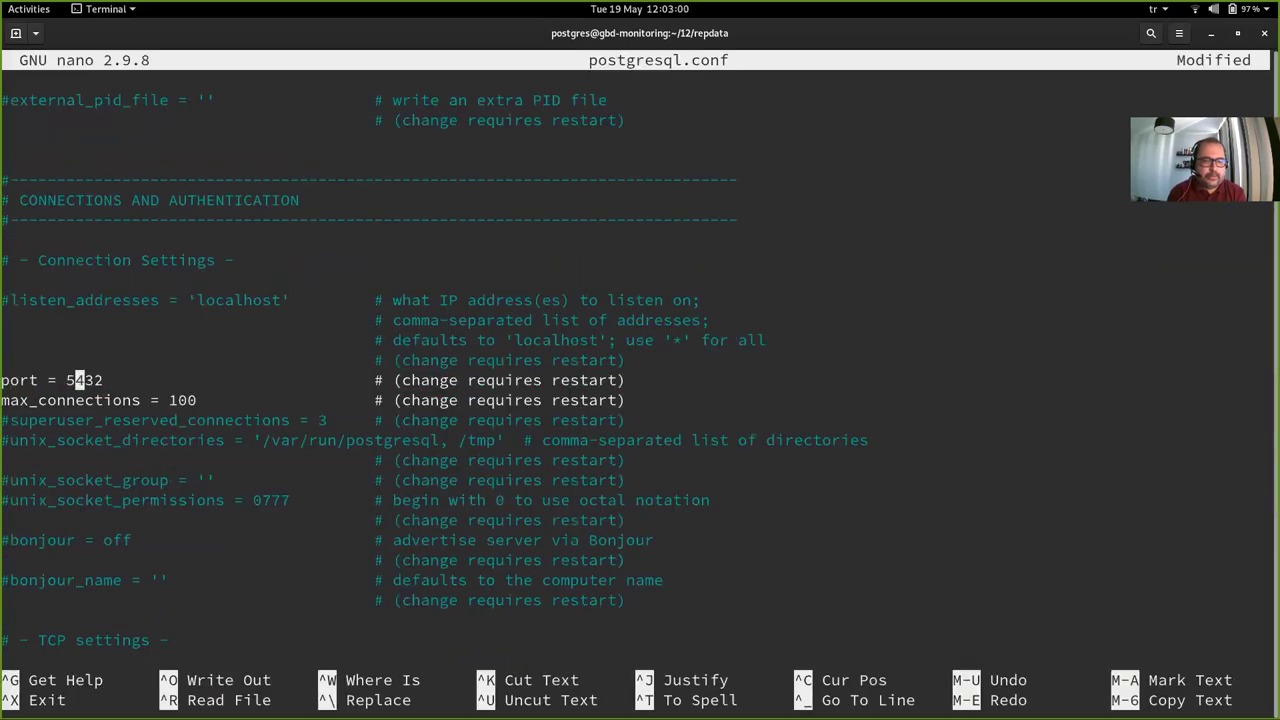
key(Right)
key(Right)
key(BackSpace)
key(BackSpace)
text(33)
key(ctrl+o)
key(Return)
key(ctrl+x)
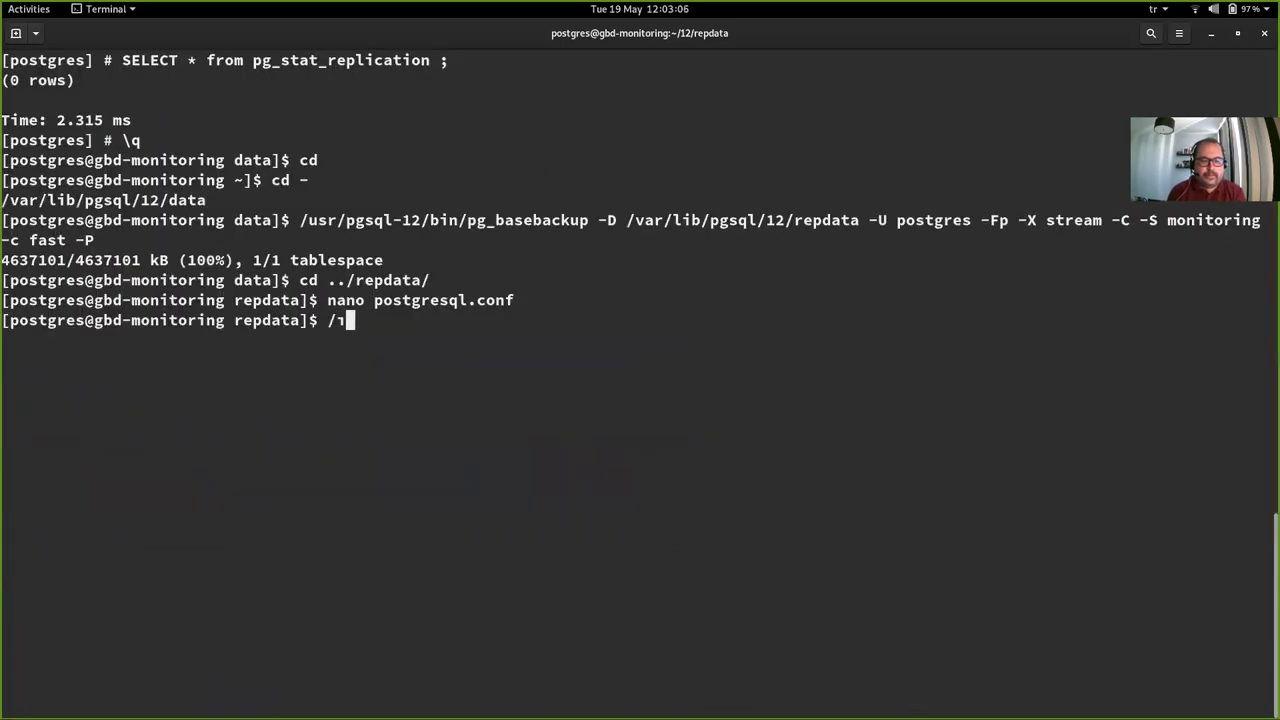
- Start the server from the current directory with /usr/pgsql-12/bin/pg_ctl -D . start
text(/usr/)
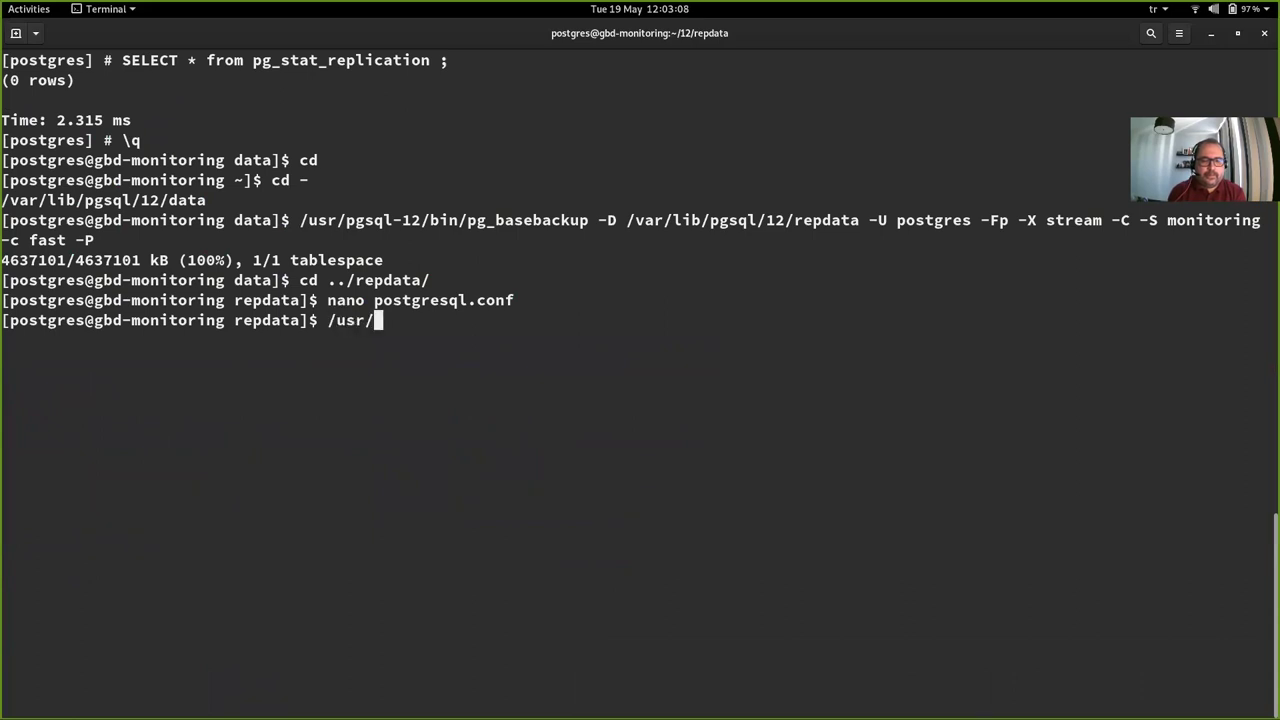
text(pgsql-12/bin/pg)
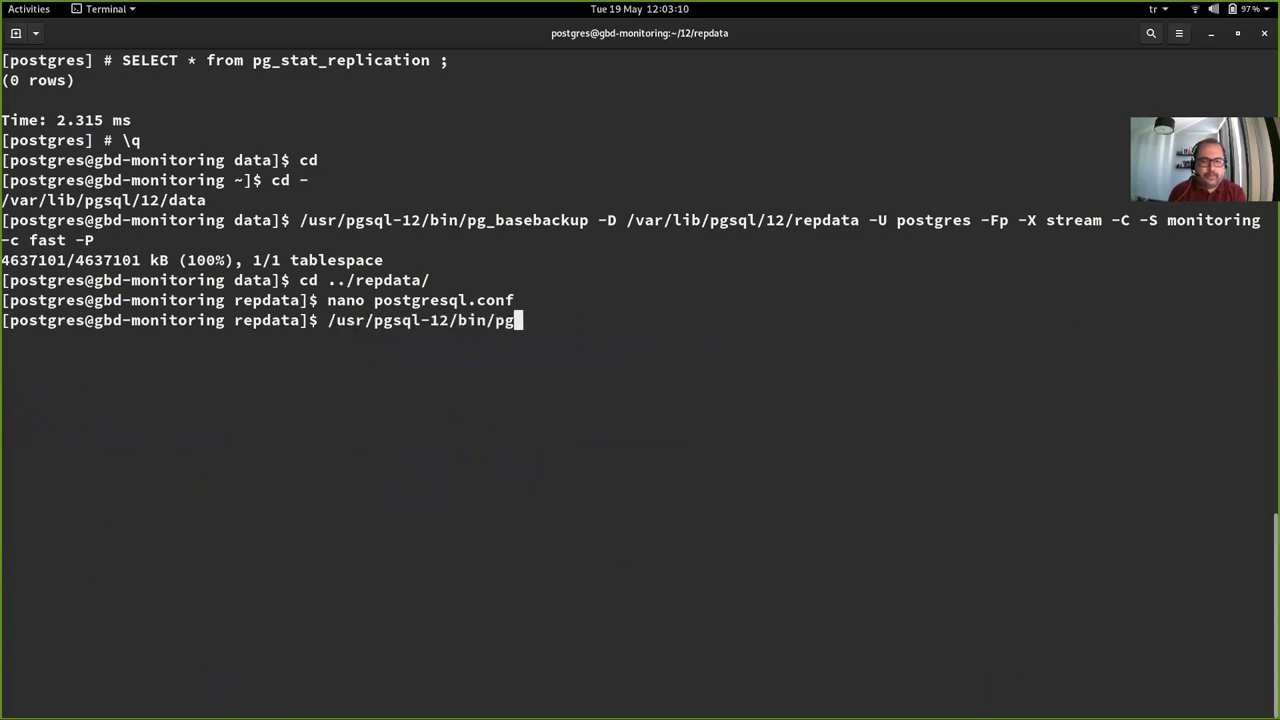
text(_ctl -D . start)
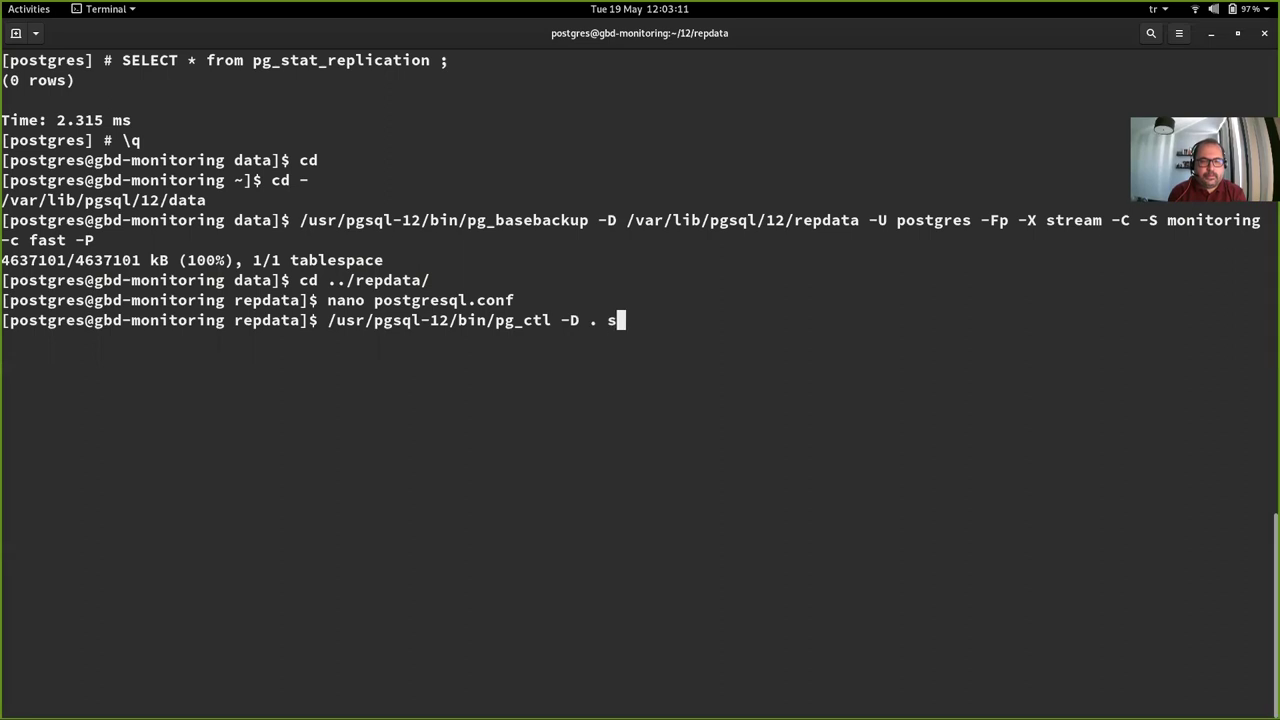
key(Return)
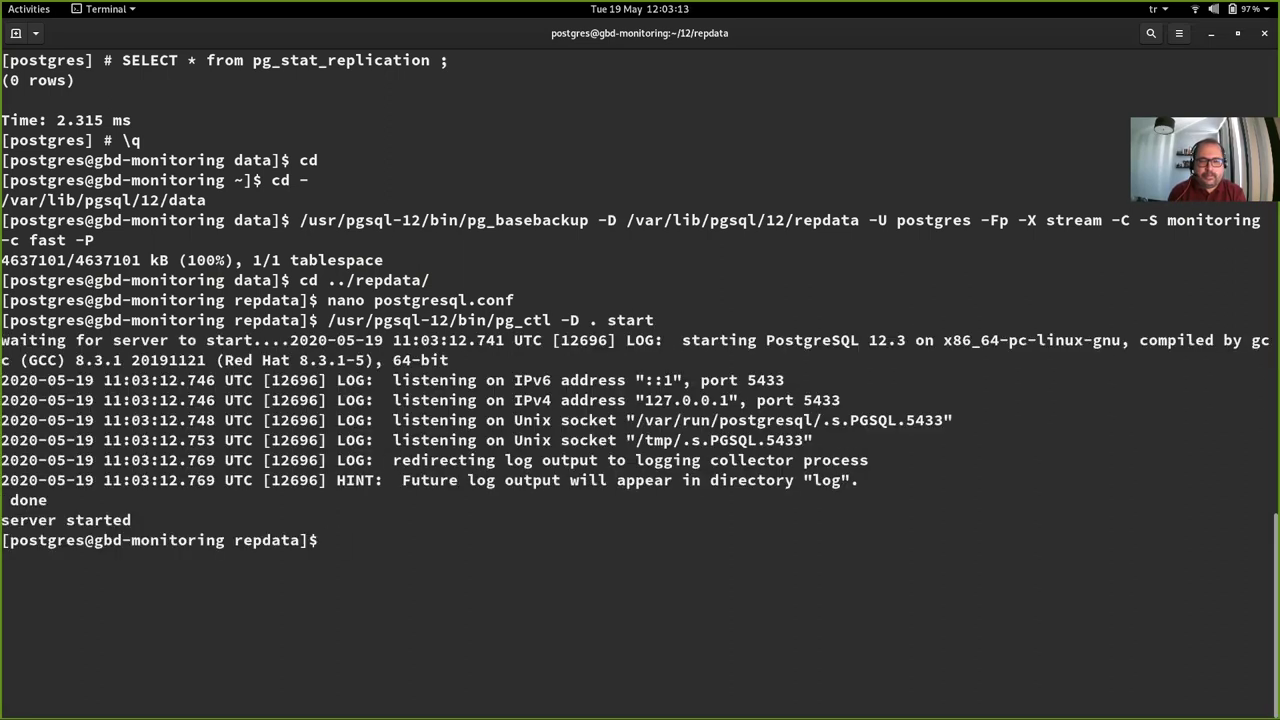
- Clear the screen, rerun SELECT * from pg_stat_replication in psql and quit psql
key(ctrl+l)
text(ps)
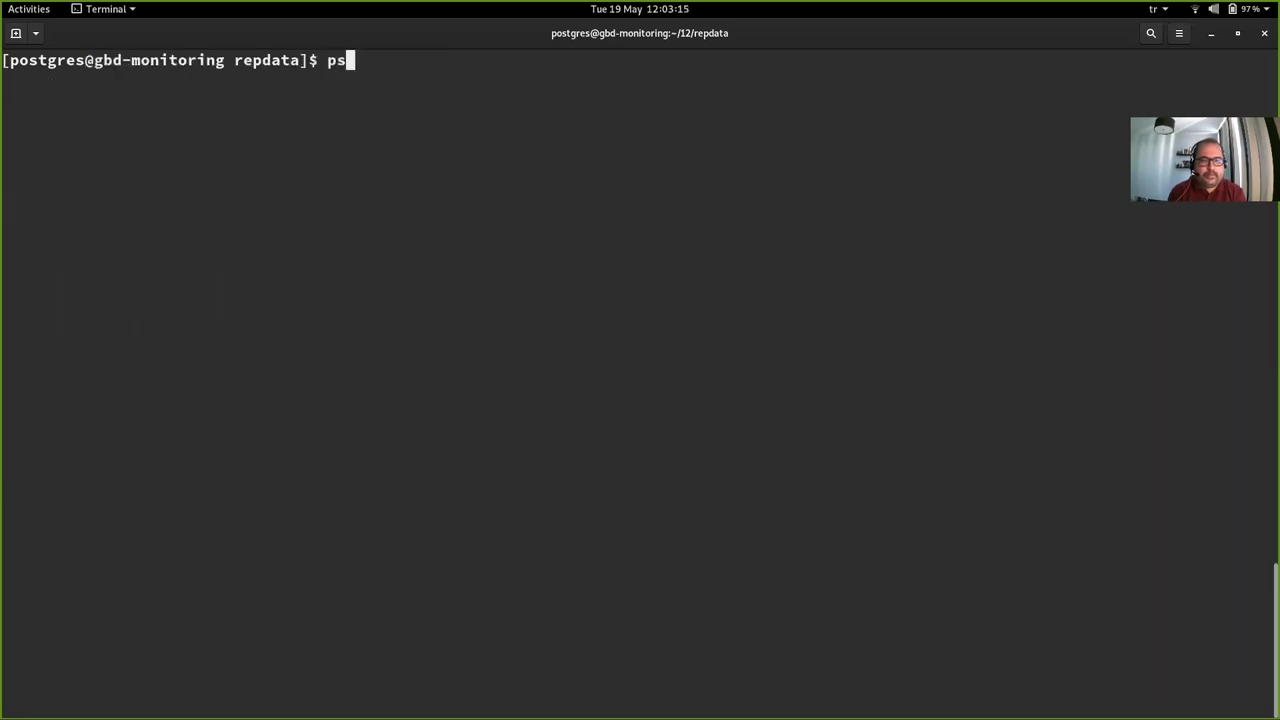
text(ql)
key(Return)
key(Up)
key(Up)
key(Down)
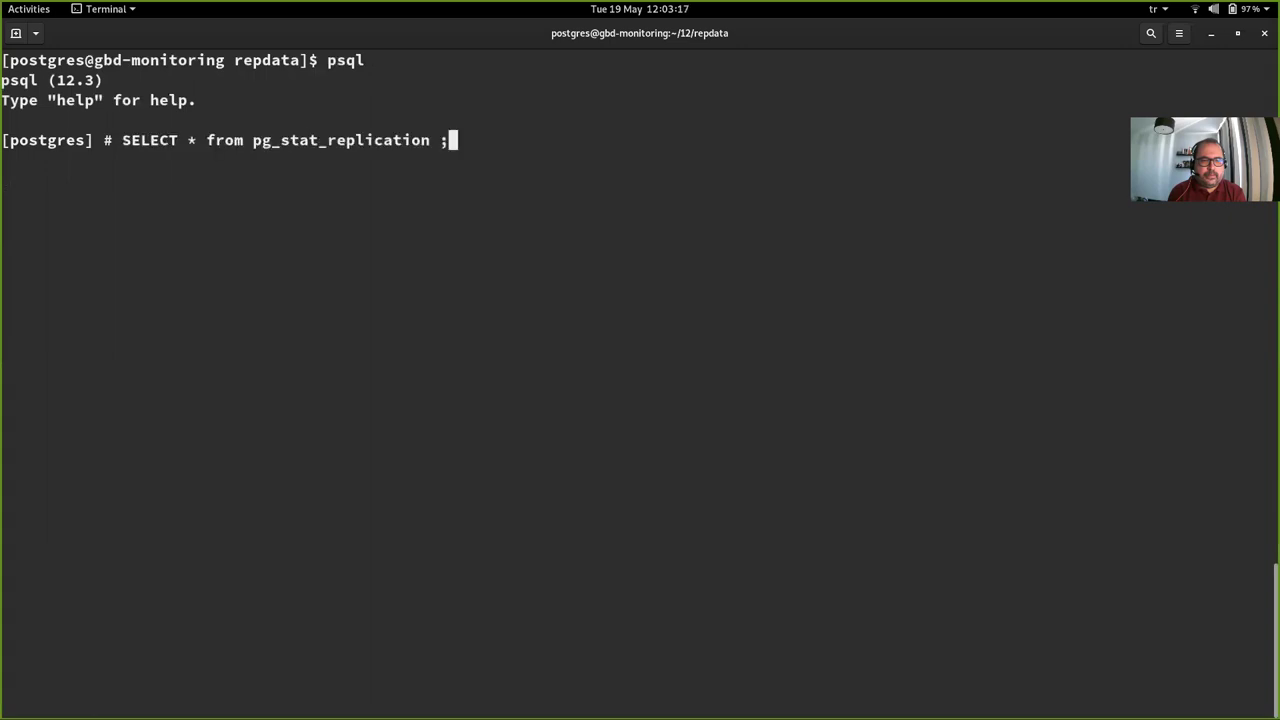
key(Return)
text(\q)
key(Return)
key(Up)
key(ctrl+c)
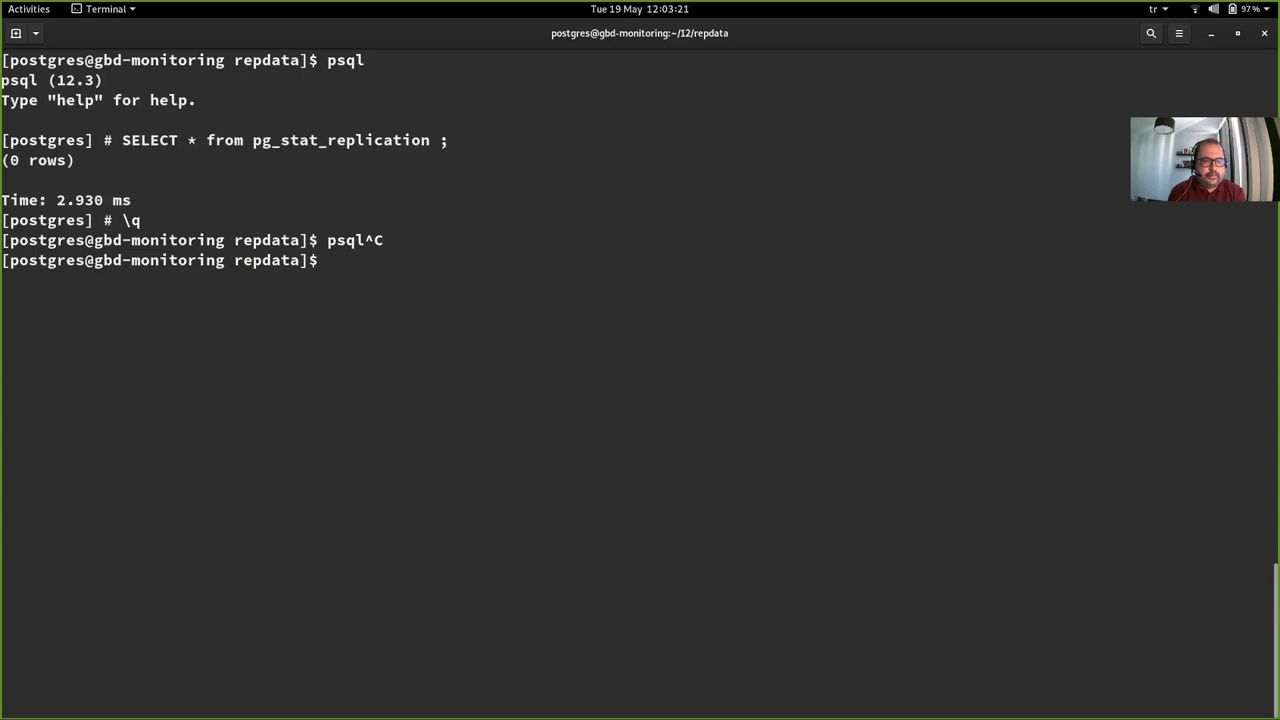
- Print the current working directory with pwd
text(pwd)
key(Return)
text(c)
key(BackSpace)
text(nano re)
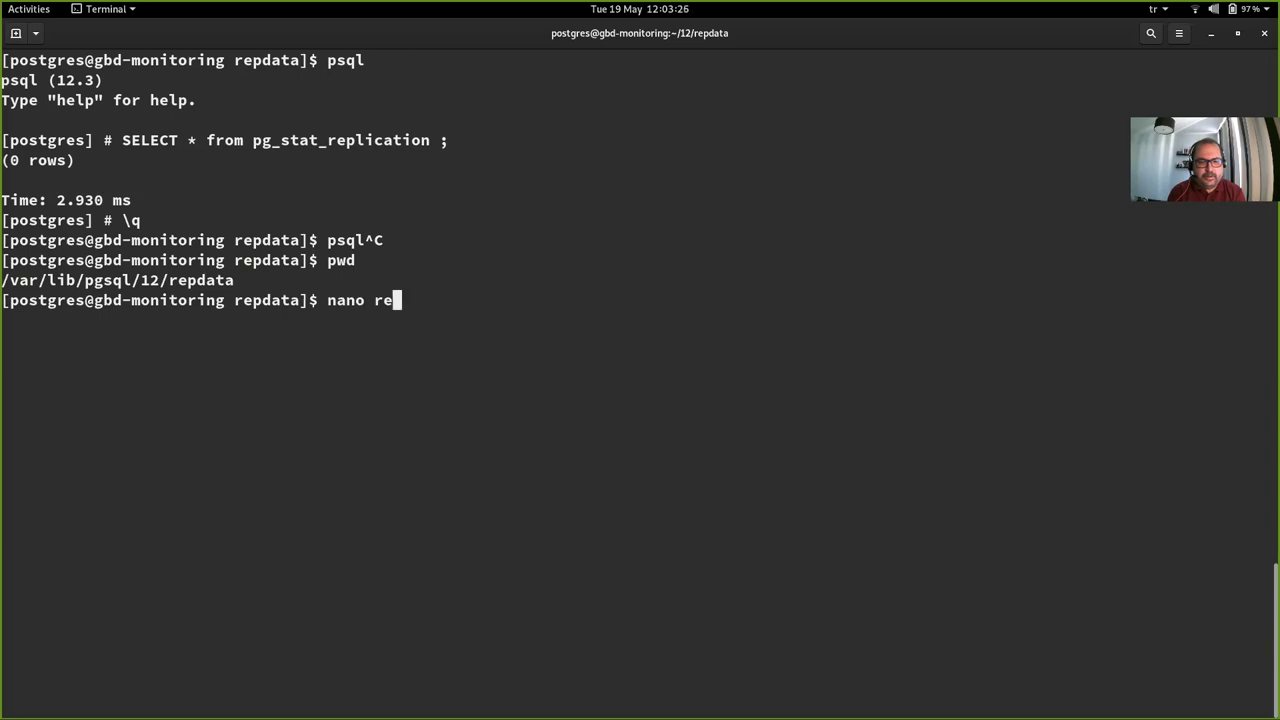
key(ctrl+c)
- Stop the repdata server with pg_ctl -D . stop and delete the directory's contents with rm -rf *
key(ctrl+r)
text(c)
key(End)
key(BackSpace)
key(BackSpace)
key(BackSpace)
key(BackSpace)
text(top)
key(Return)
text(rm -rf *)
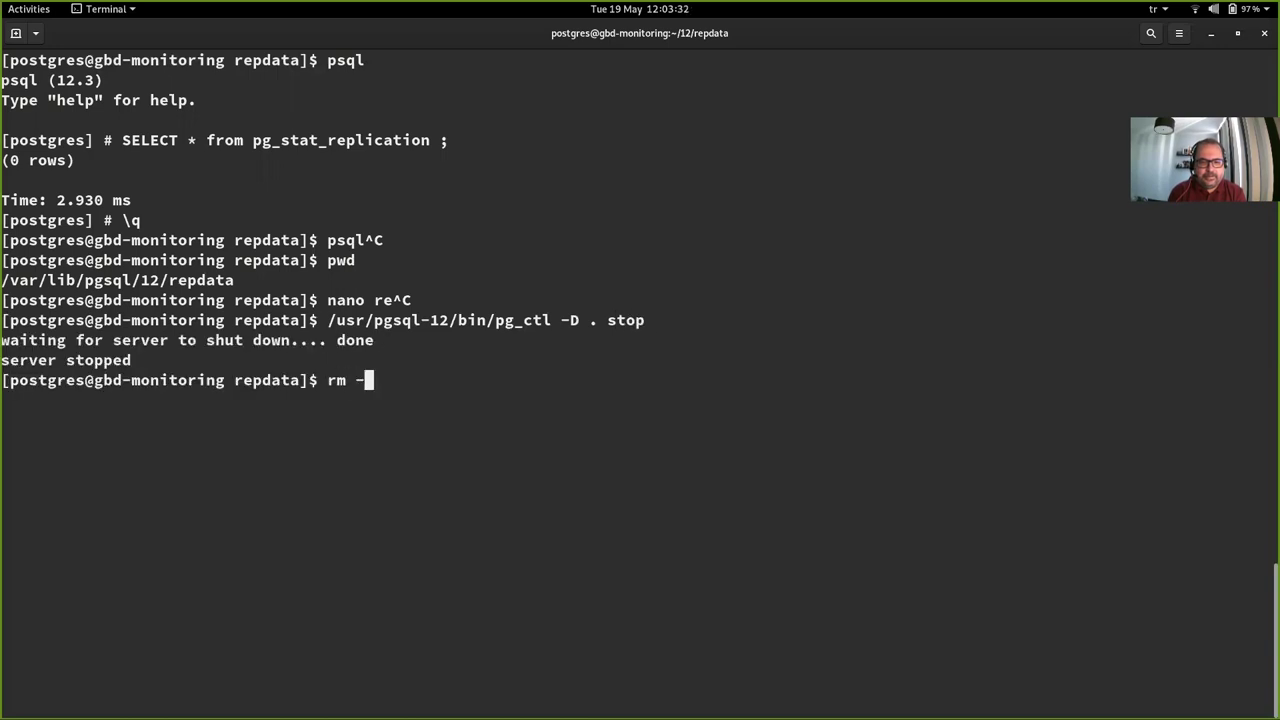
key(Return)
- Try to rerun the previous pg_basebackup command into /var/lib/pgsql/12/repdata with the -R option added
key(Up)
key(Up)
key(Up)
key(Up)
key(Up)
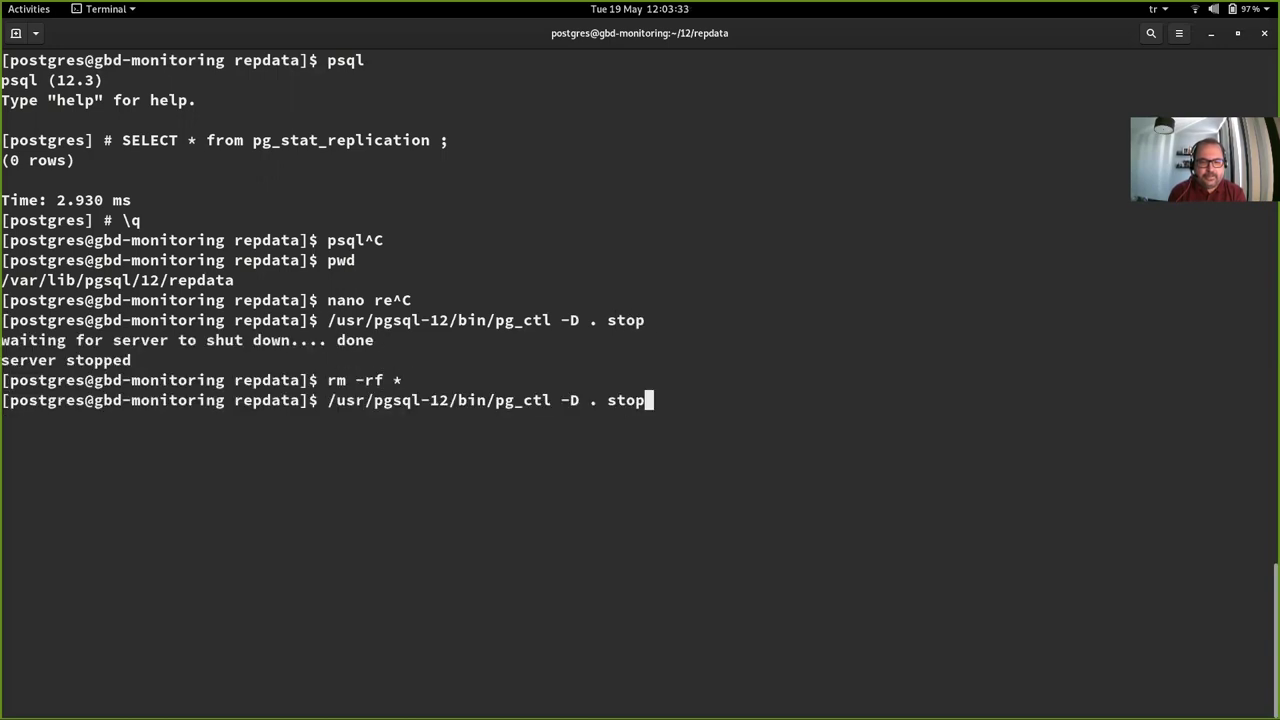
key(Up)
key(Up)
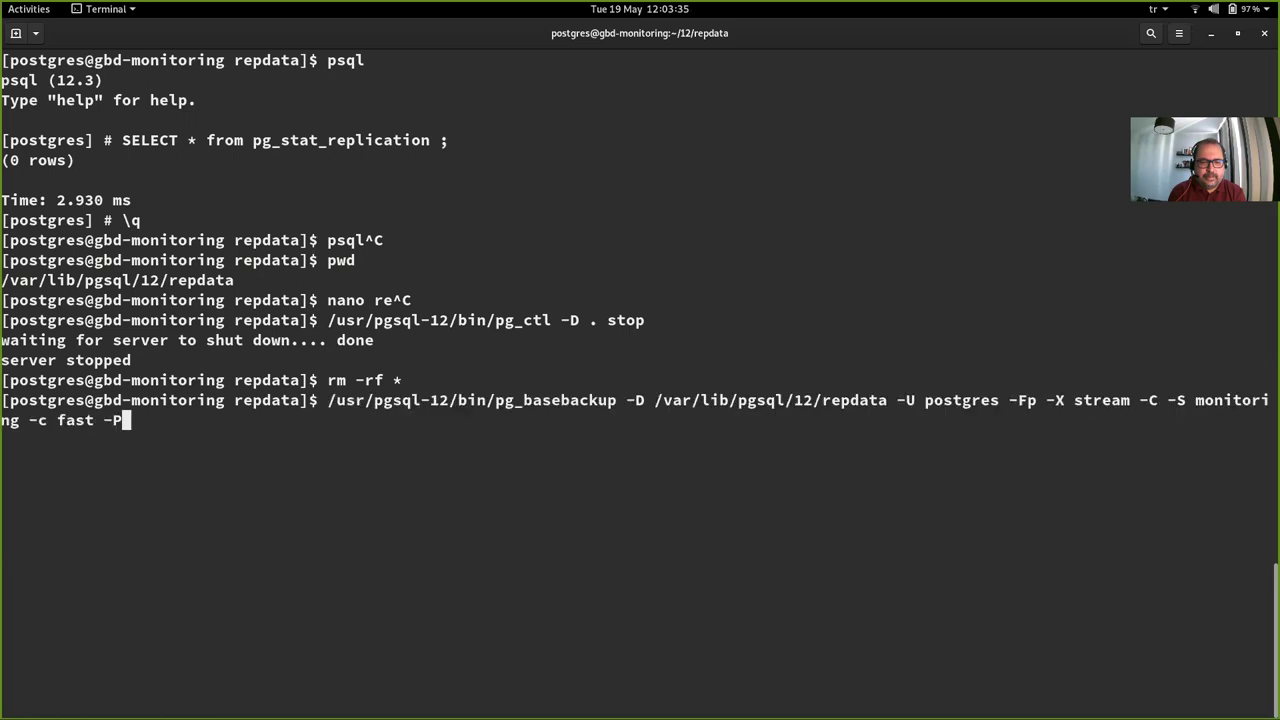
text(-R)
key(Return)
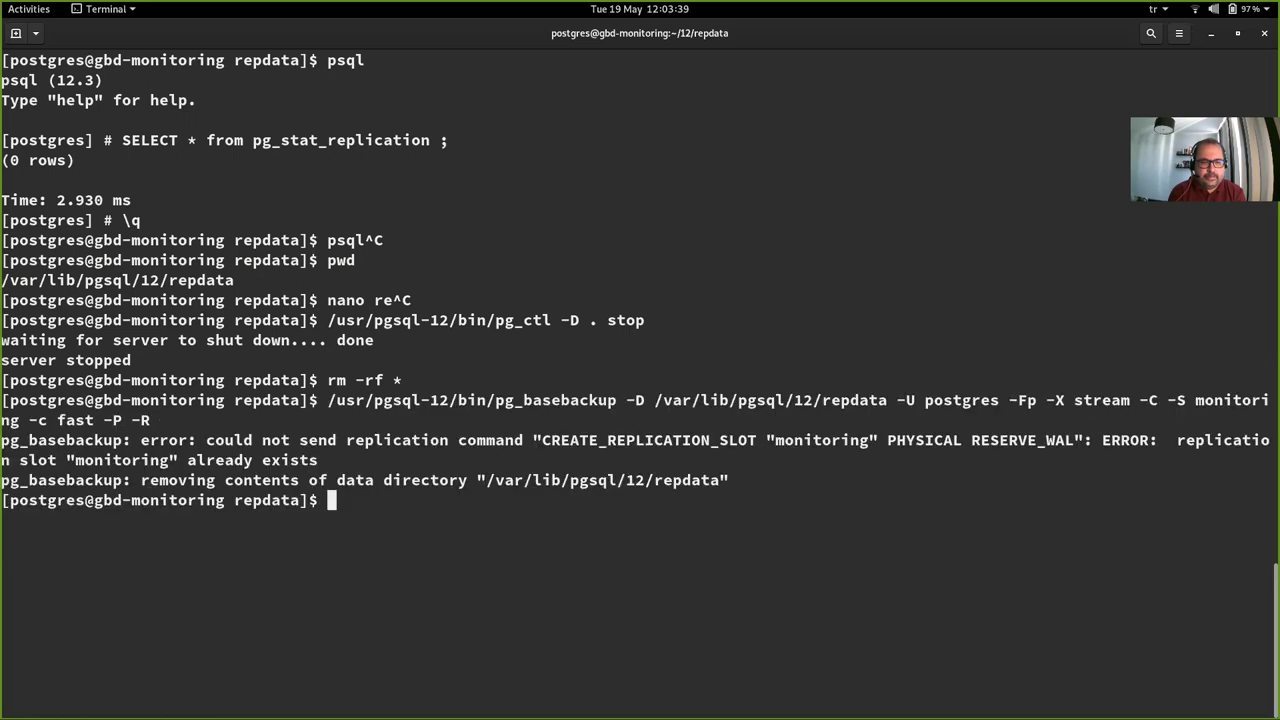
- Rerun the pg_basebackup command into /var/lib/pgsql/12/repdata with the replication slot name changed to monitoring1
text(psql)
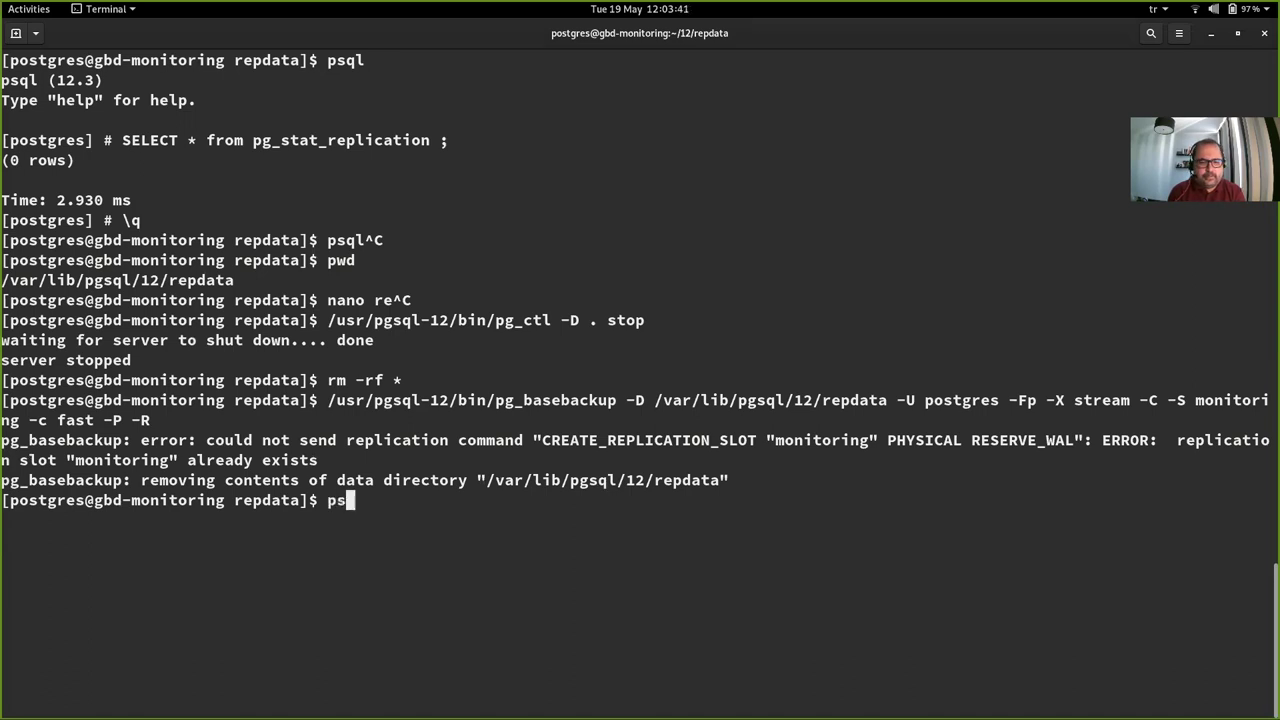
key(Up)
key(Left)
key(Left)
key(Left)
key(Left)
key(Left)
key(Left)
key(Left)
key(Left)
key(Left)
key(Left)
key(Left)
key(Left)
key(Left)
key(Left)
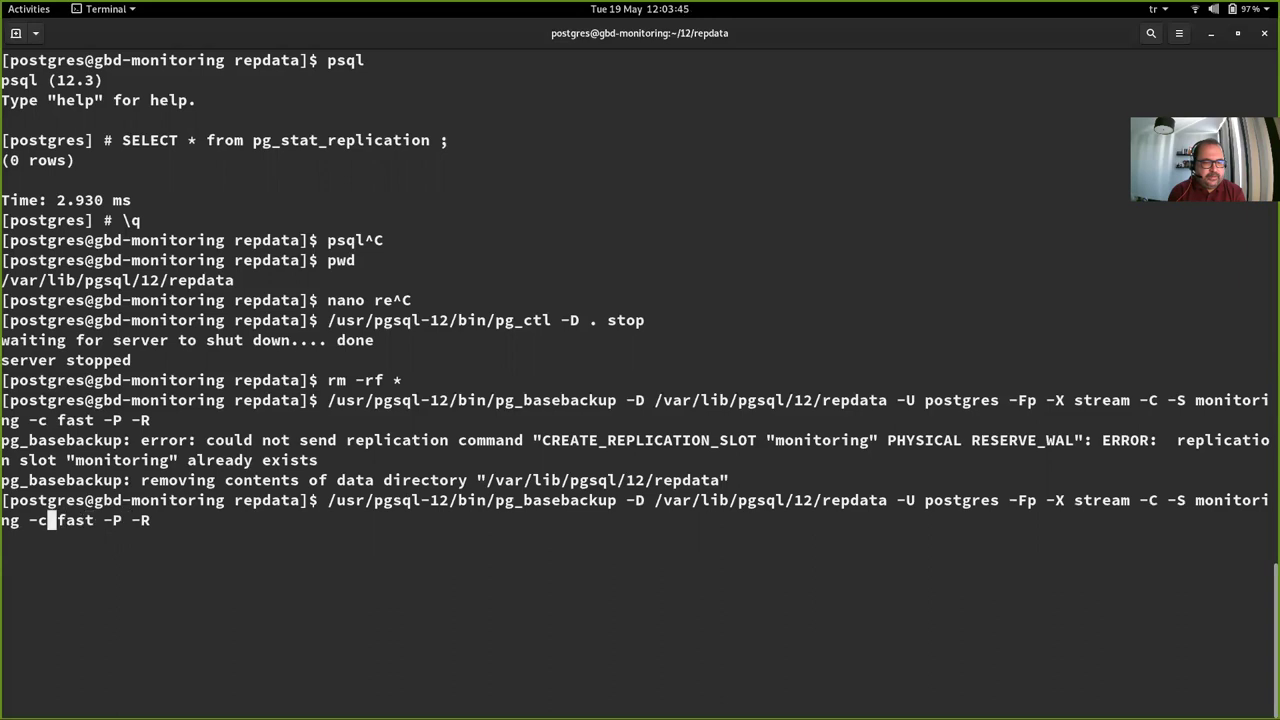
text(1)
key(Return)
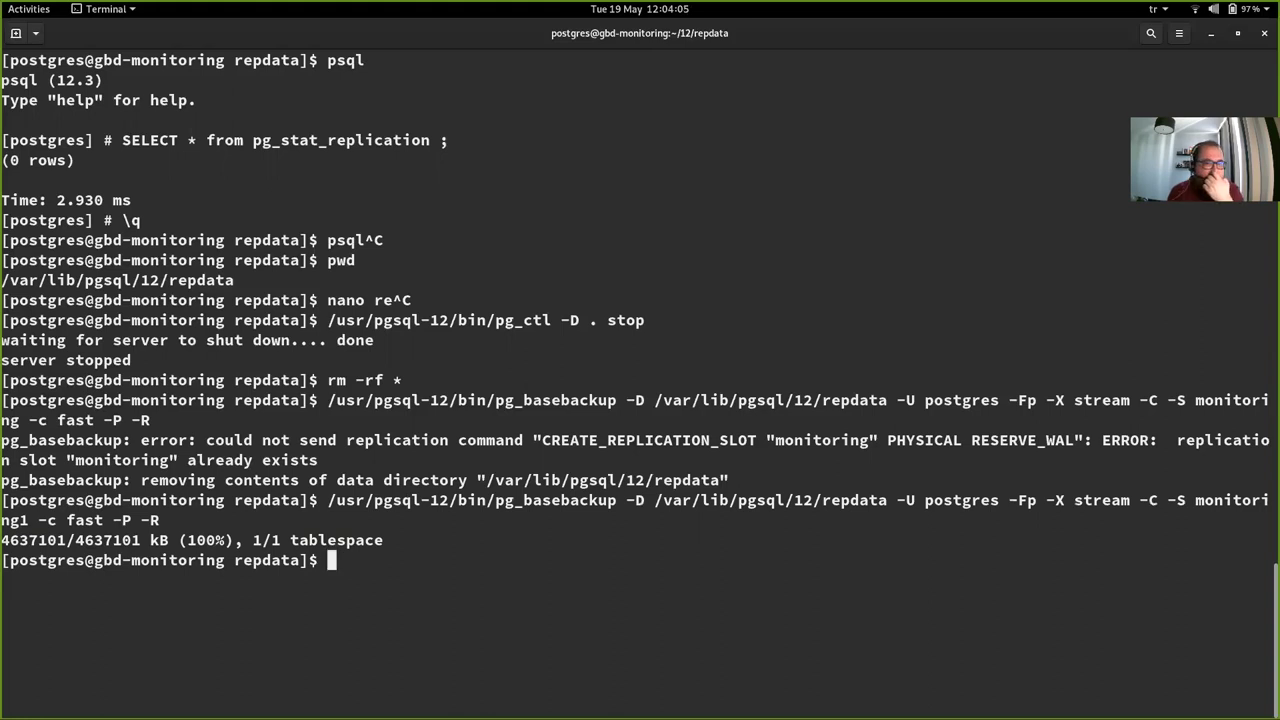
text(nano rec)
key(BackSpace)
key(BackSpace)
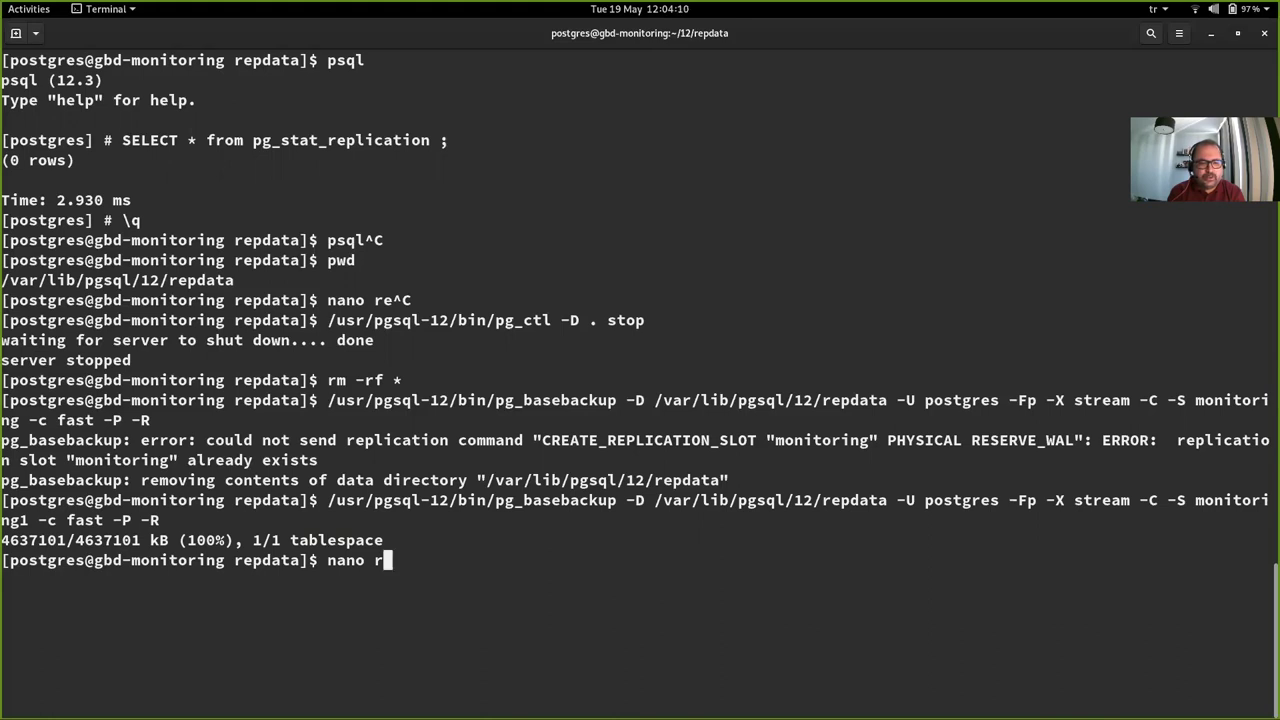
key(ctrl+c)
- List the repdata directory's files and print the contents of postgresql.auto.conf
text(ls)
key(Return)
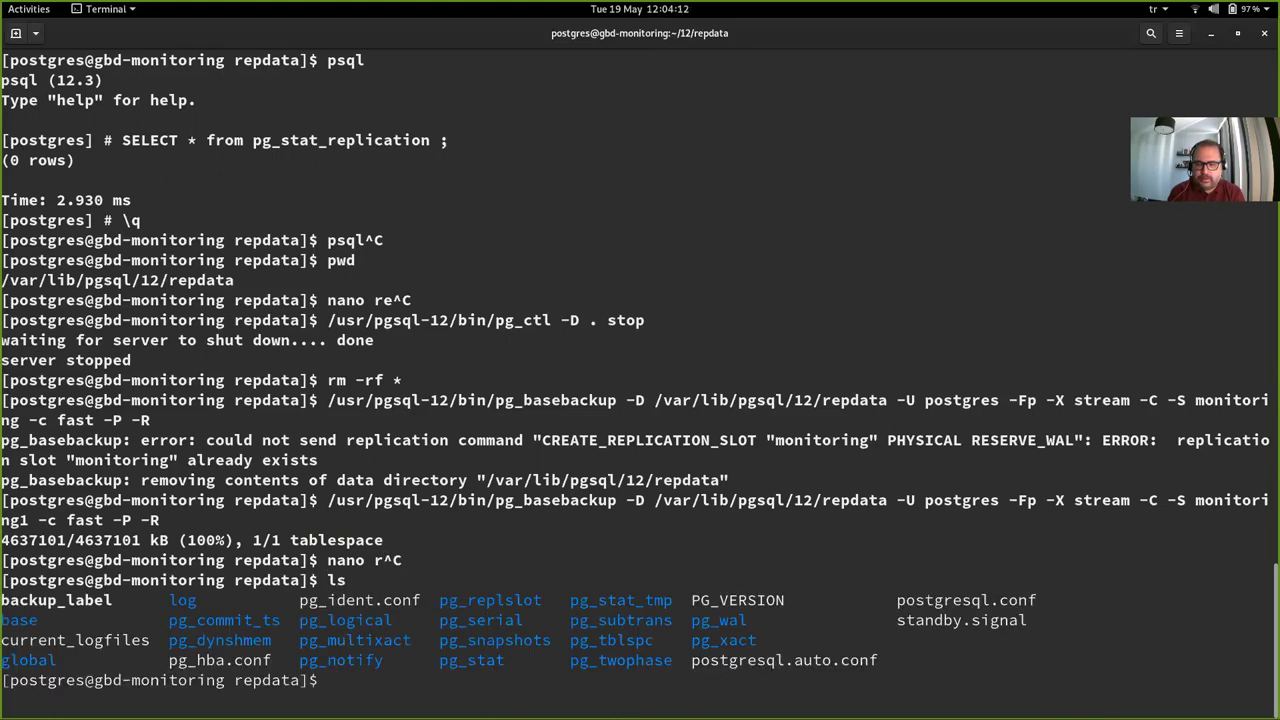
text(cat postgresql.a)
key(Tab)
key(Return)
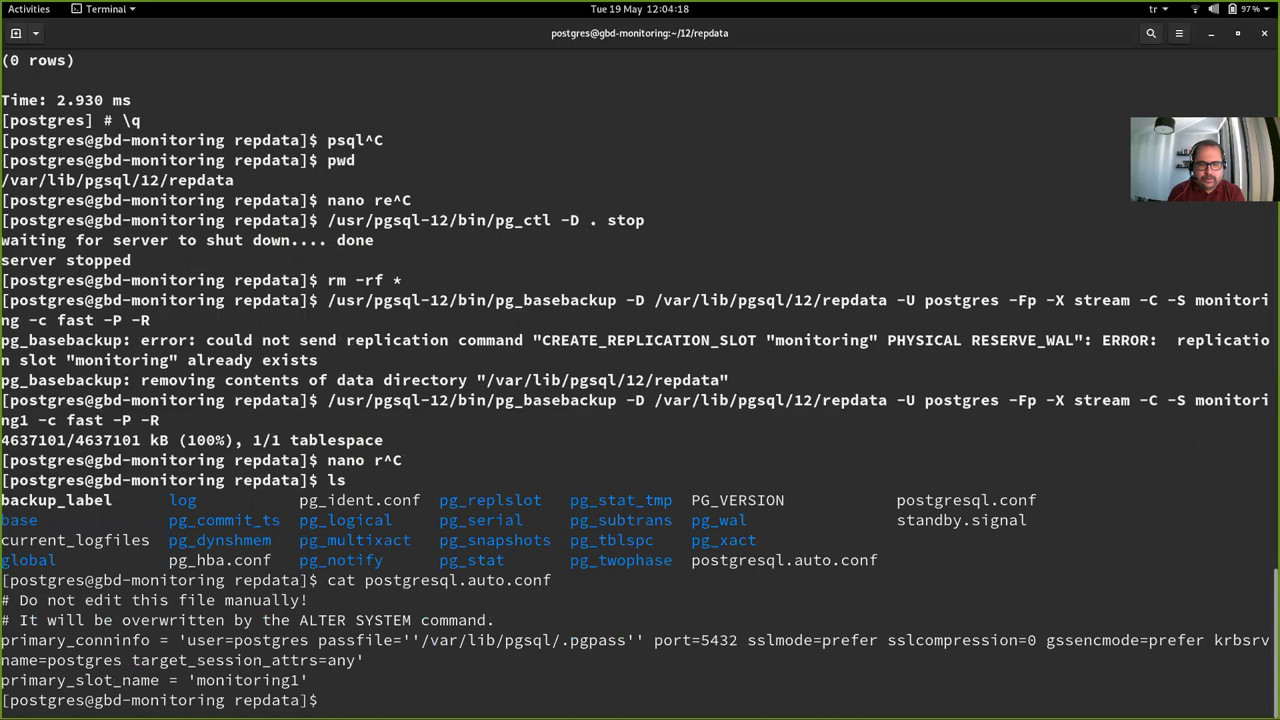
- Try to start the repdata server by changing the earlier pg_ctl stop command to /usr/pgsql-12/bin/pg_ctl -D . start
key(ctrl+r)
text(ctl)
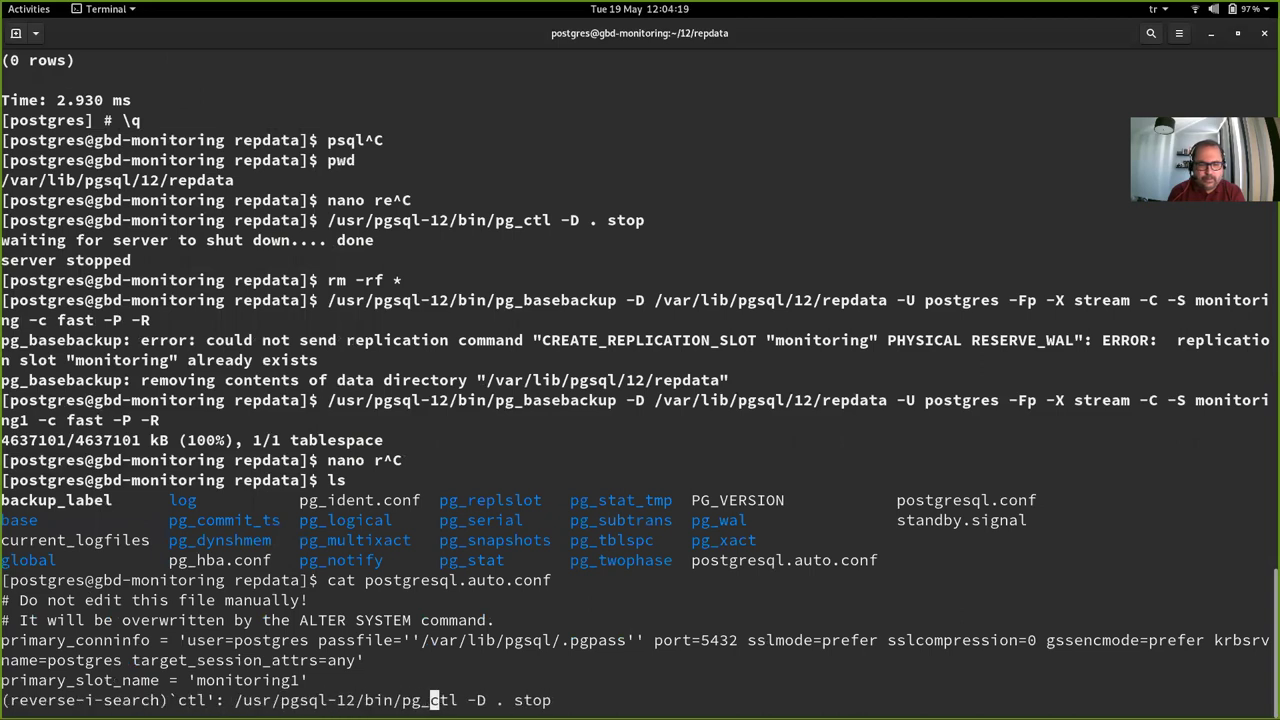
key(End)
key(BackSpace)
key(BackSpace)
key(BackSpace)
key(BackSpace)
text(start)
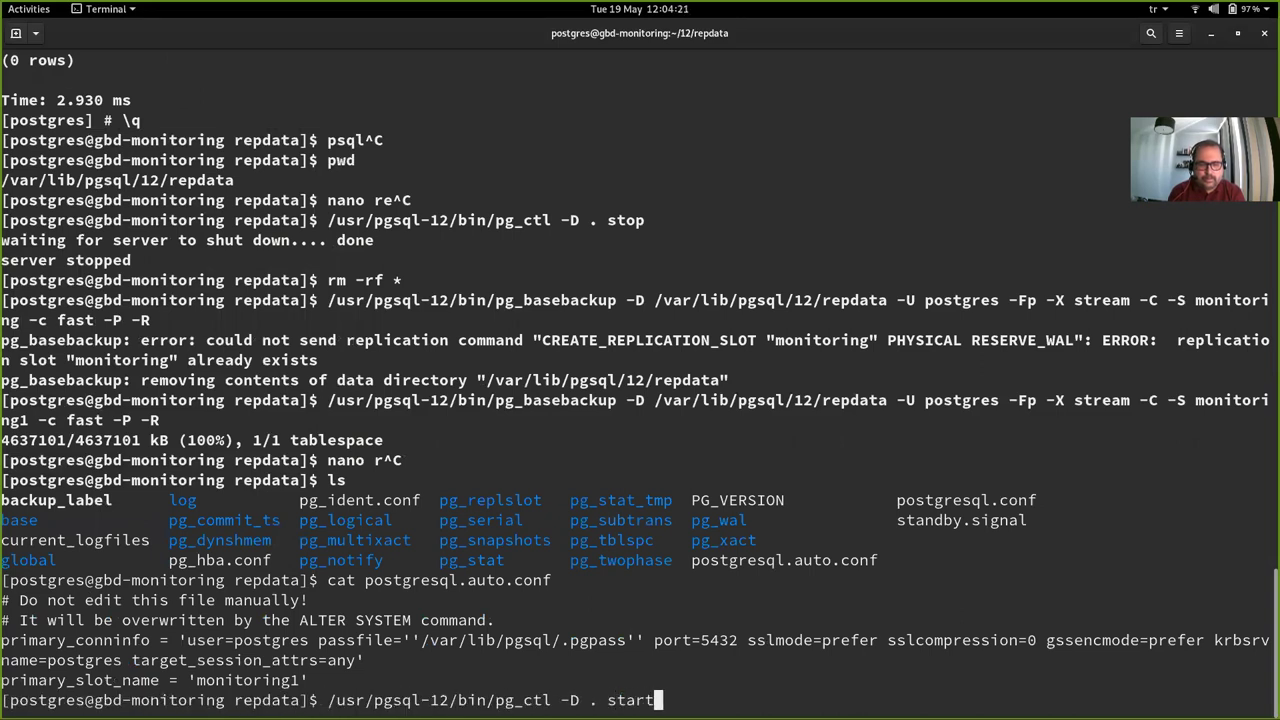
key(Return)
key(Return)
key(Return)
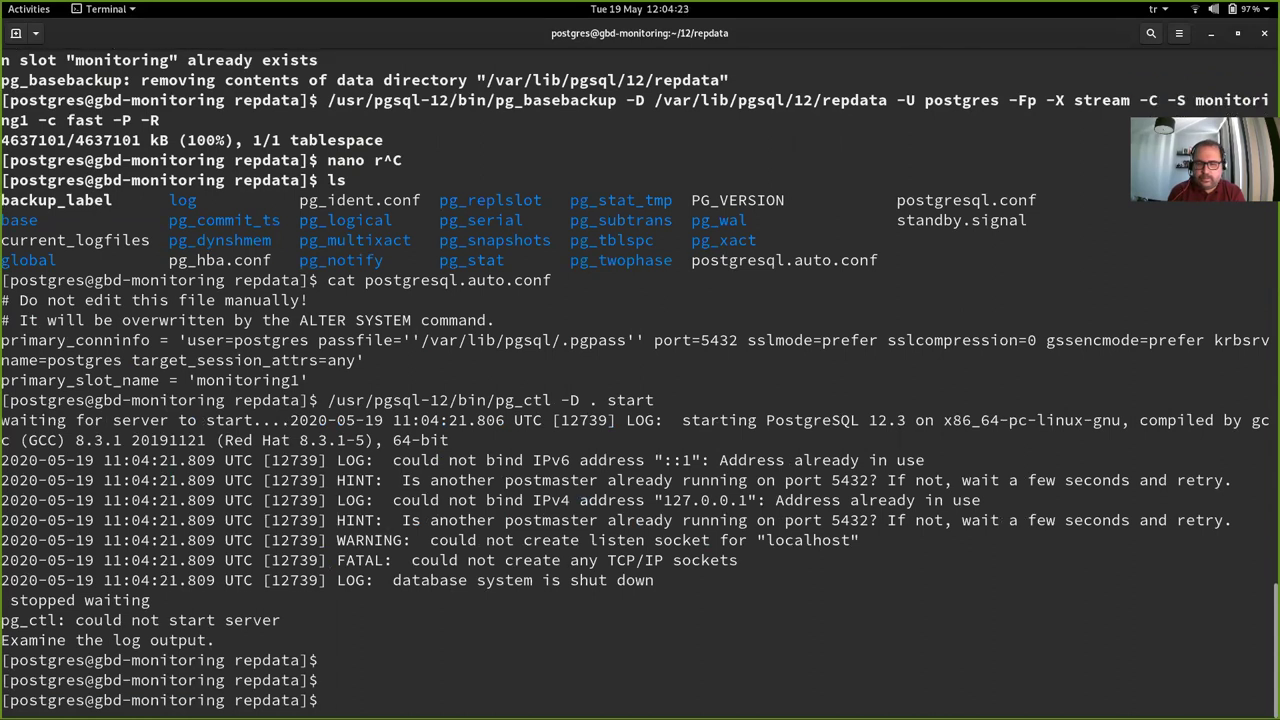
- In the replica's postgresql.conf, uncomment the port setting, set it to 5433, save the file and exit nano
key(Up)
key(ctrl+c)
text(nano postgresql.conf)
key(Return)
key(ctrl+w)
text(port)
key(Return)
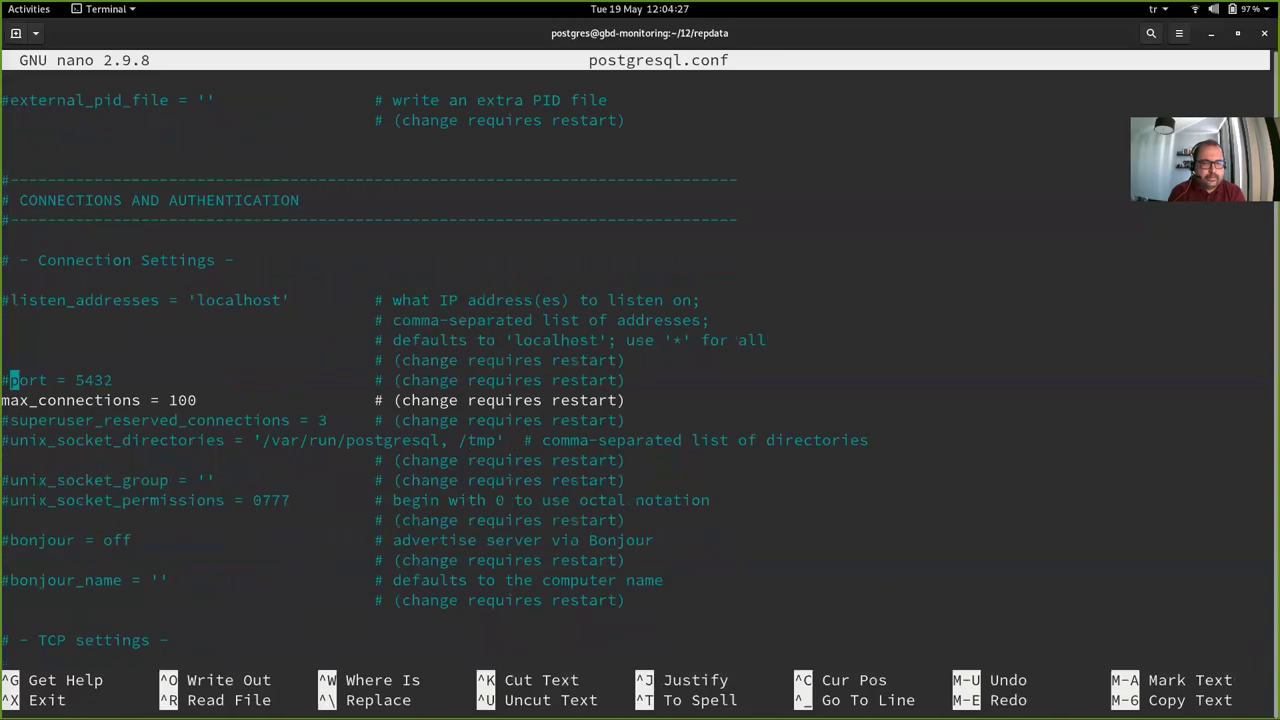
key(BackSpace)
key(Right)
key(Right)
key(Right)
key(Right)
key(Right)
key(Right)
key(Right)
key(Right)
key(Right)
key(Right)
key(Right)
key(ctrl+o)
key(Return)
key(ctrl+x)
- Clear the screen and start the replica server with /usr/pgsql-12/bin/pg_ctl -D . start
key(ctrl+l)
key(Up)
key(Up)
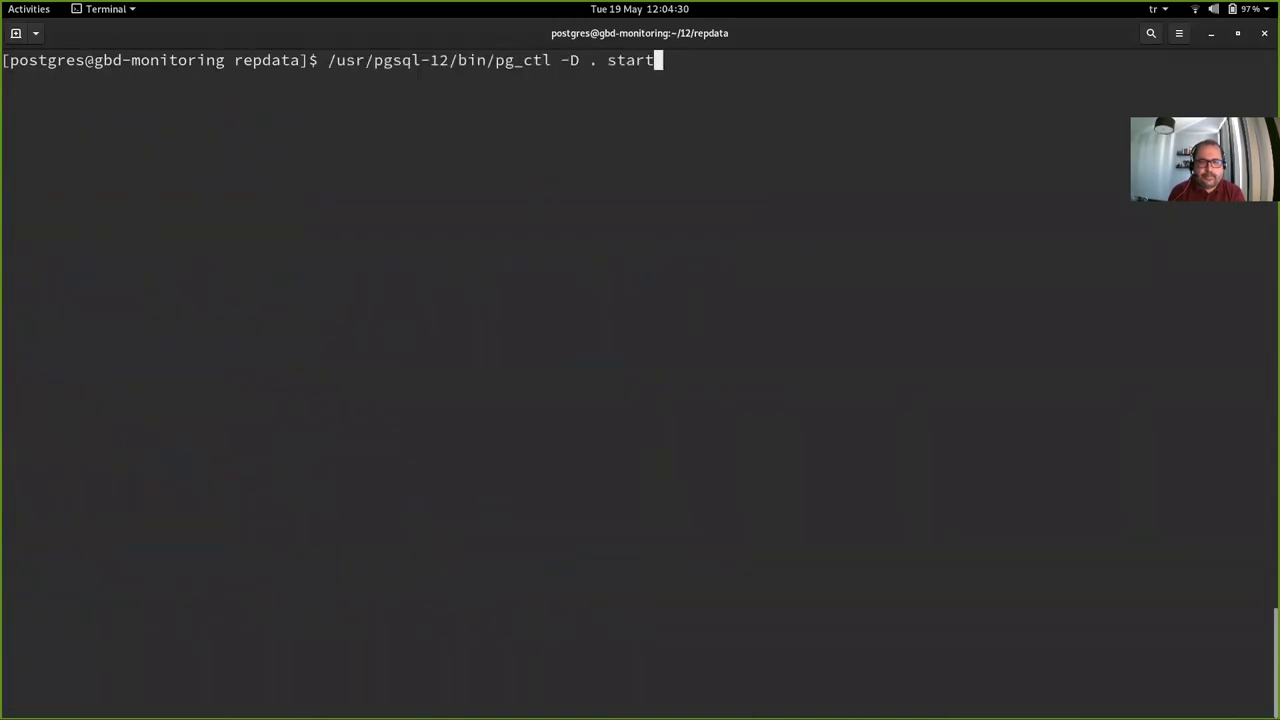
key(Return)
key(Return)
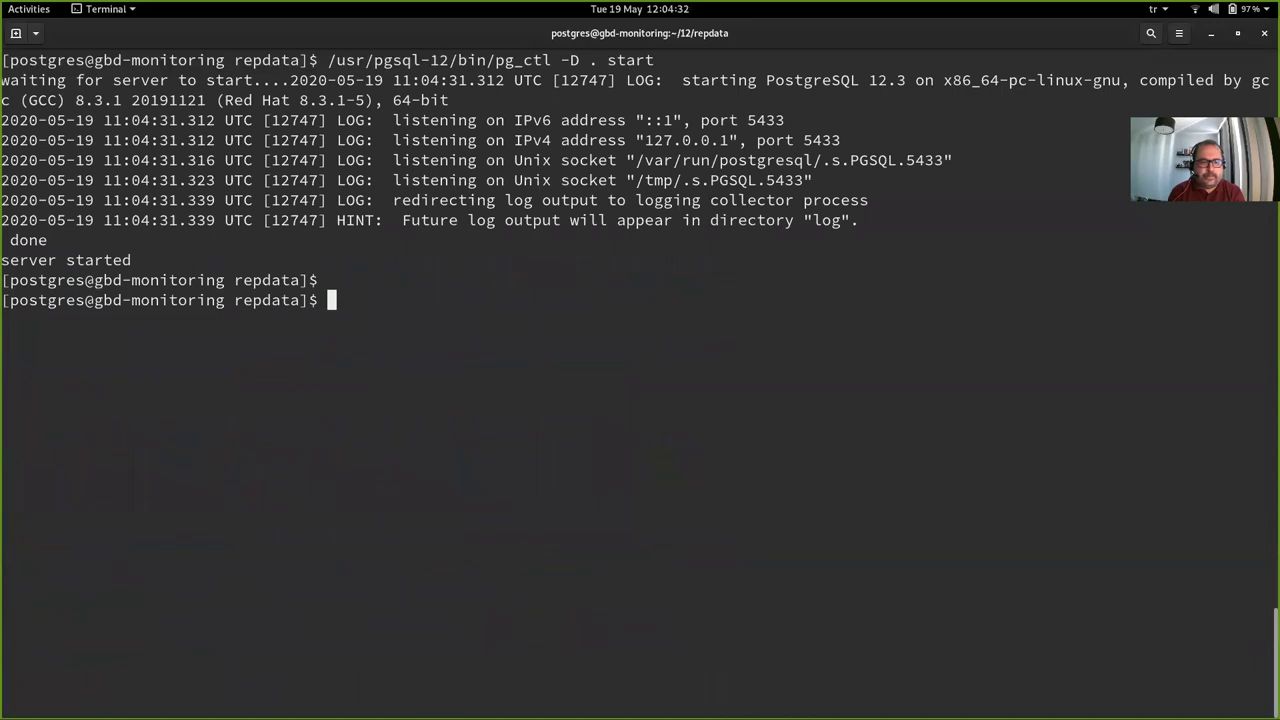
- Open psql and run SELECT * from pg_stat_replication
key(ctrl+r)
text(ps)
key(Return)
key(Up)
key(Return)
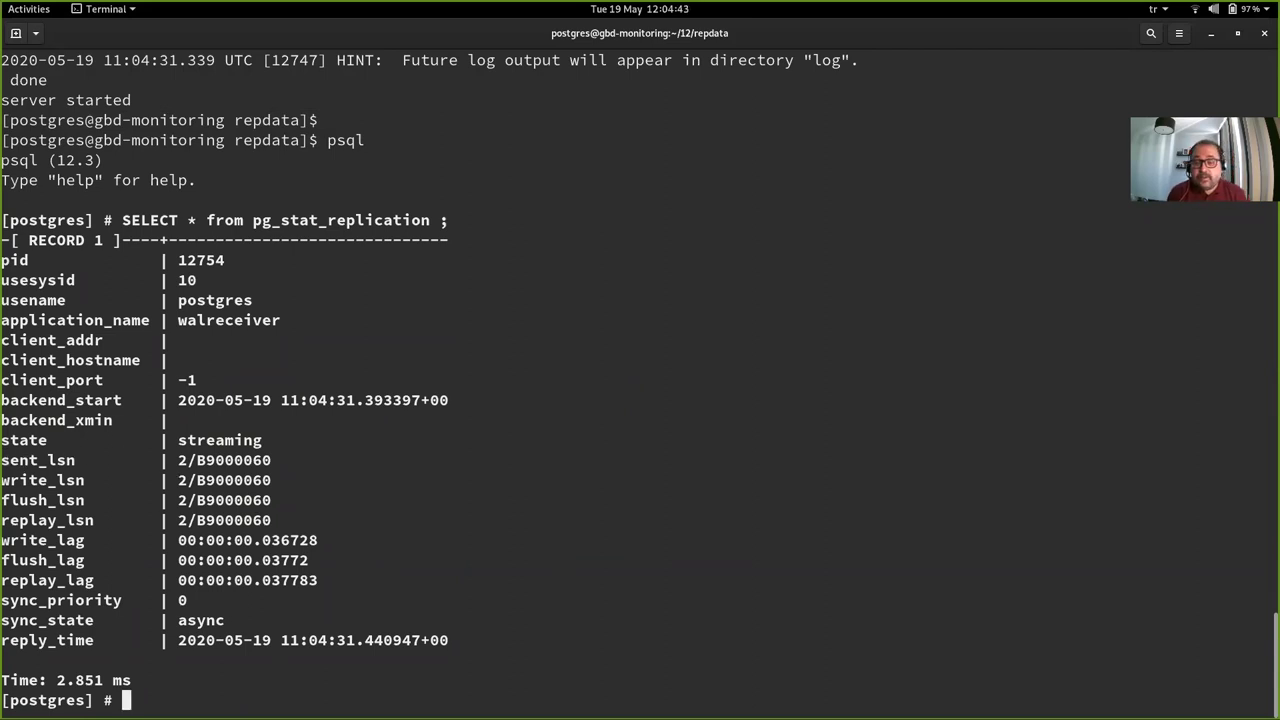
- Highlight the sent, write, flush and replay LSN rows and the three lag rows of the result, and quit psql
triple_click(6, 459)
triple_click(41, 480)
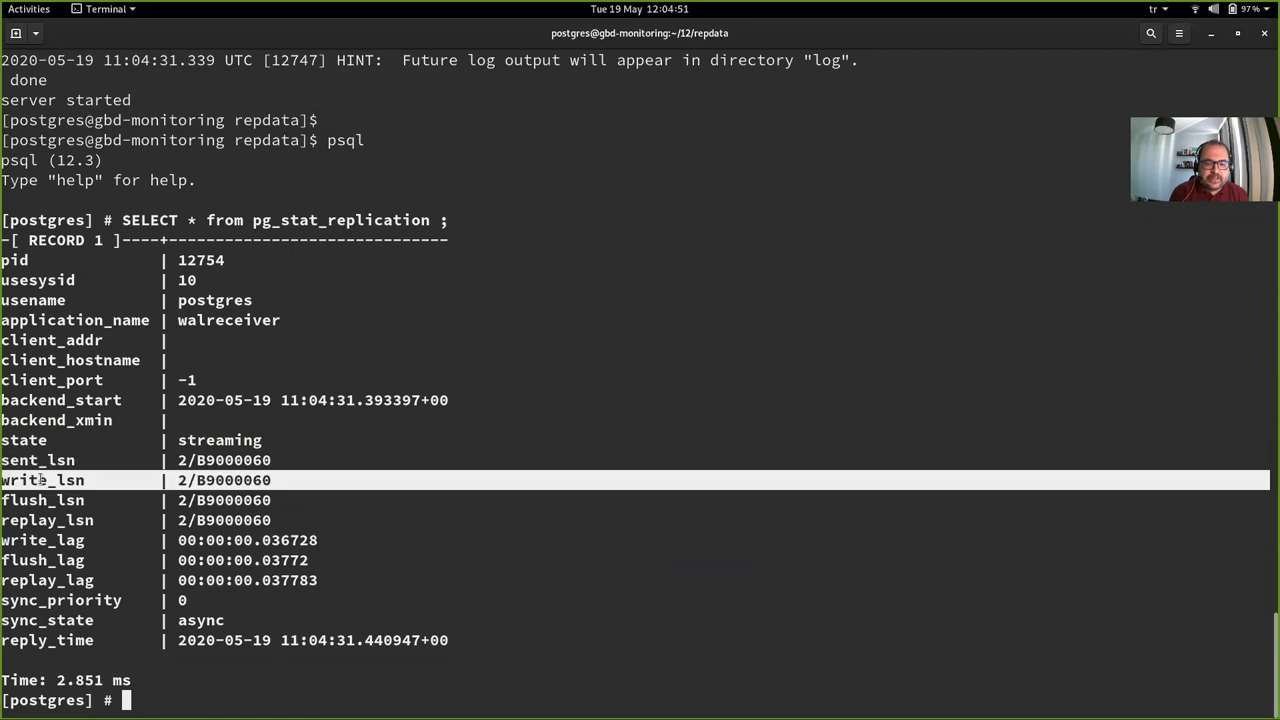
triple_click(53, 500)
click(72, 520)
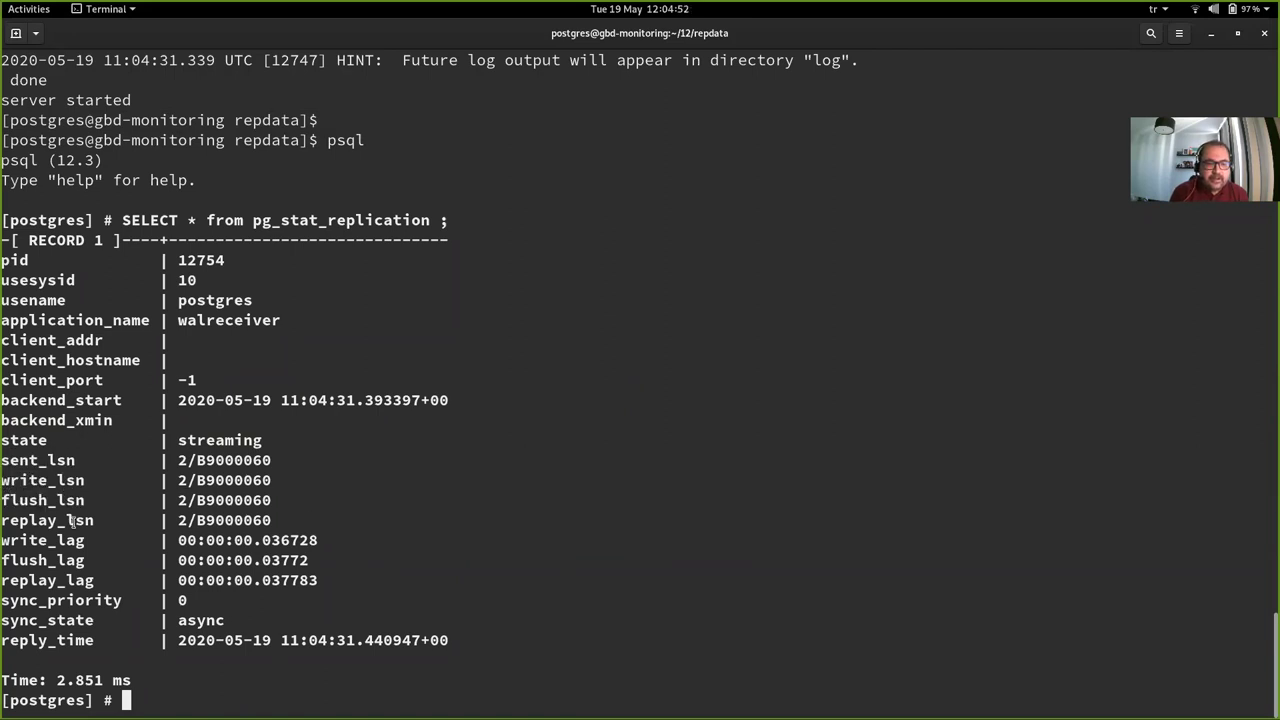
triple_click(72, 520)
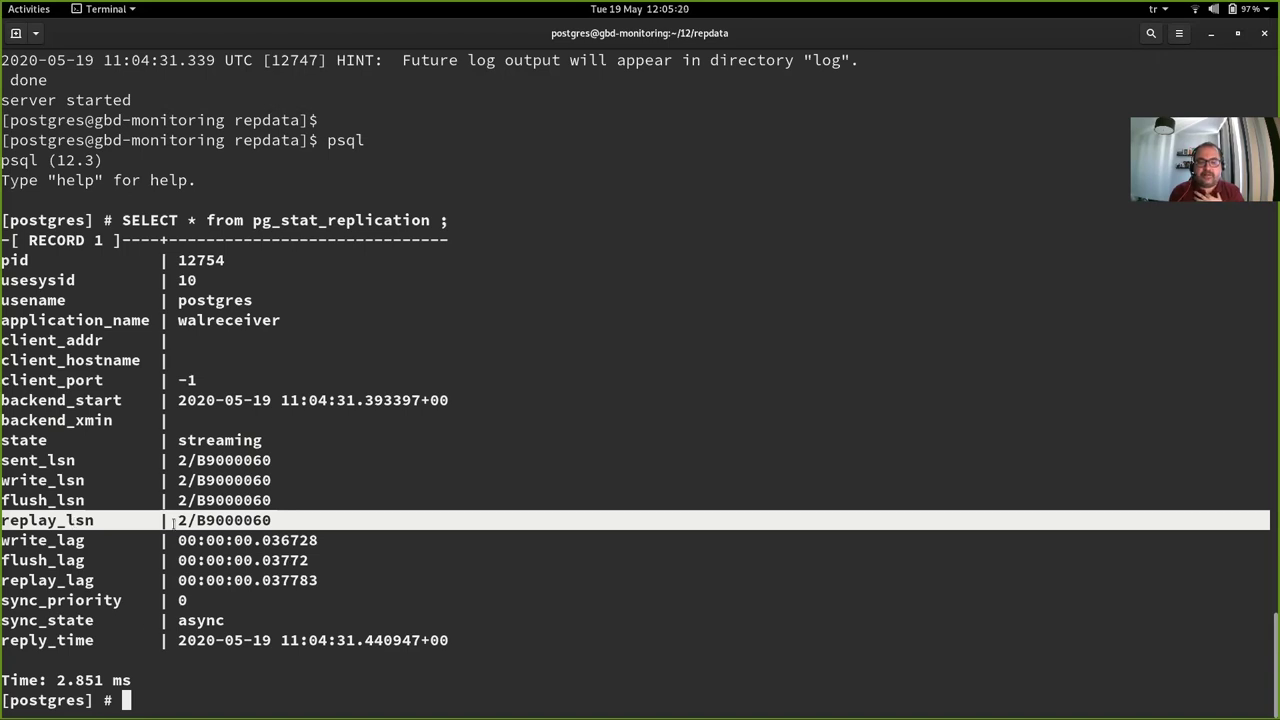
drag(366, 578, 3, 538)
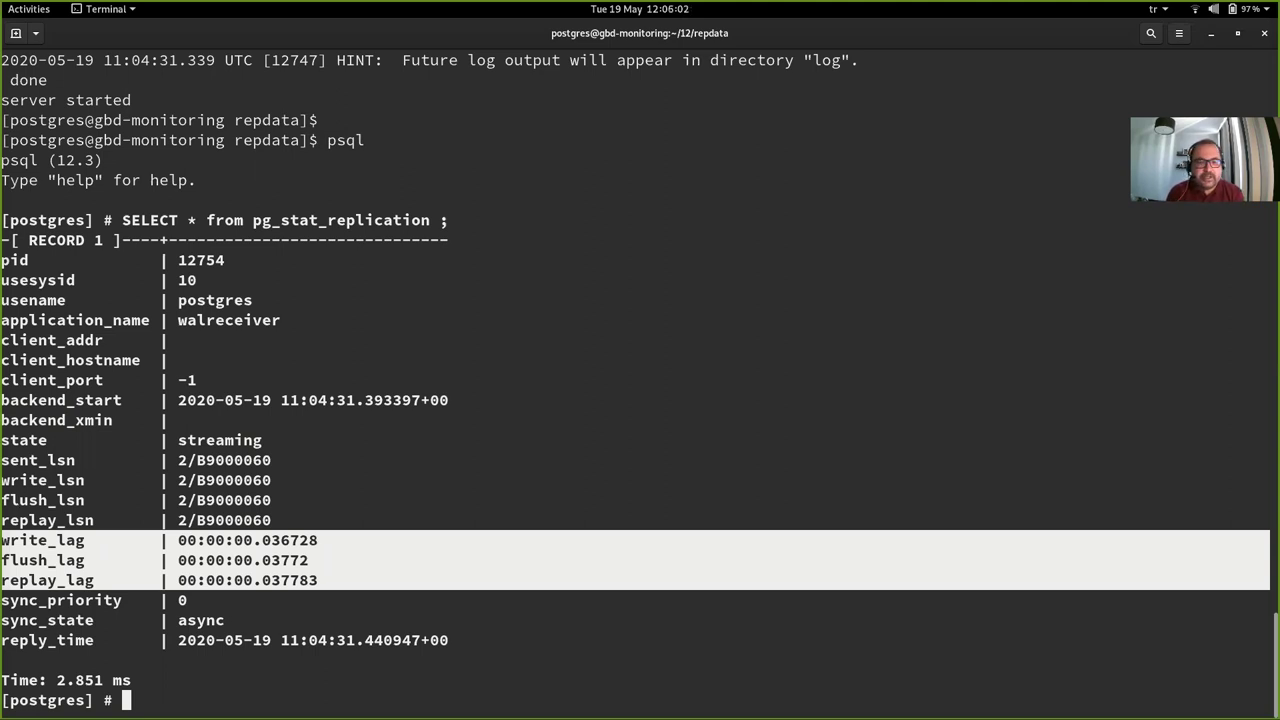
text(\q)
key(Return)
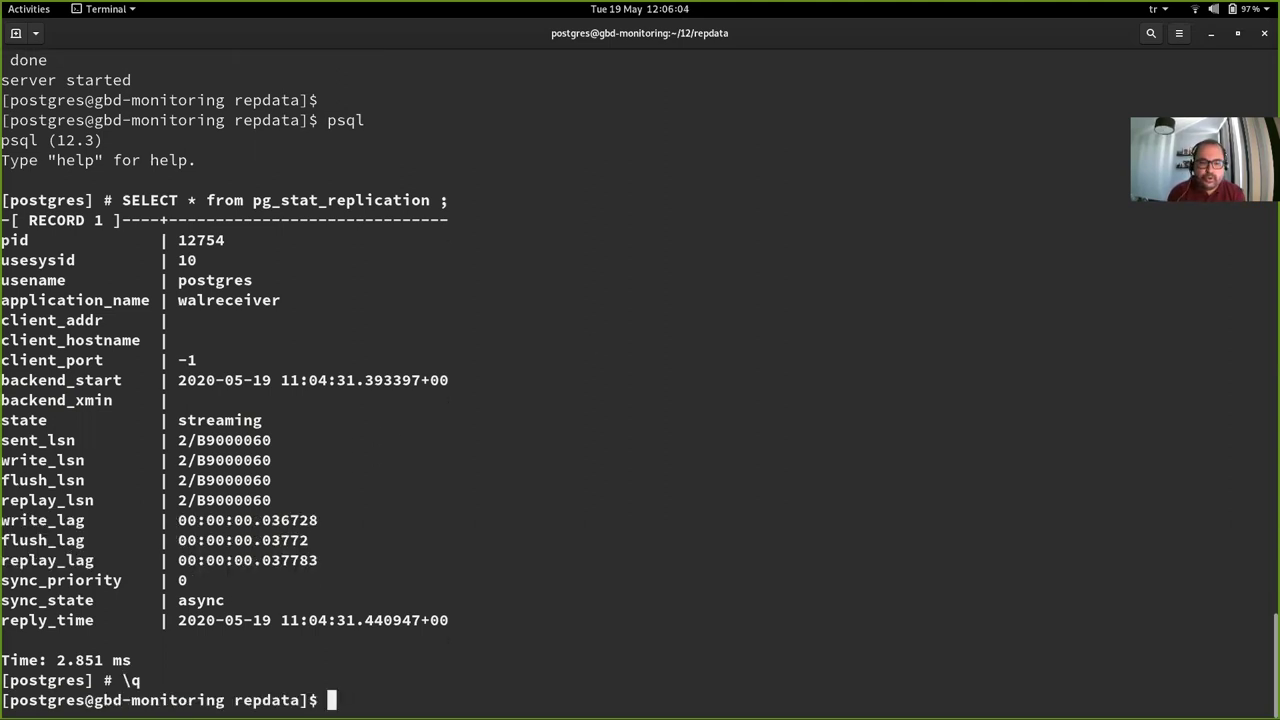
- Clear the terminal and launch pg_activity without any options
key(ctrl+l)
text(pg_activity)
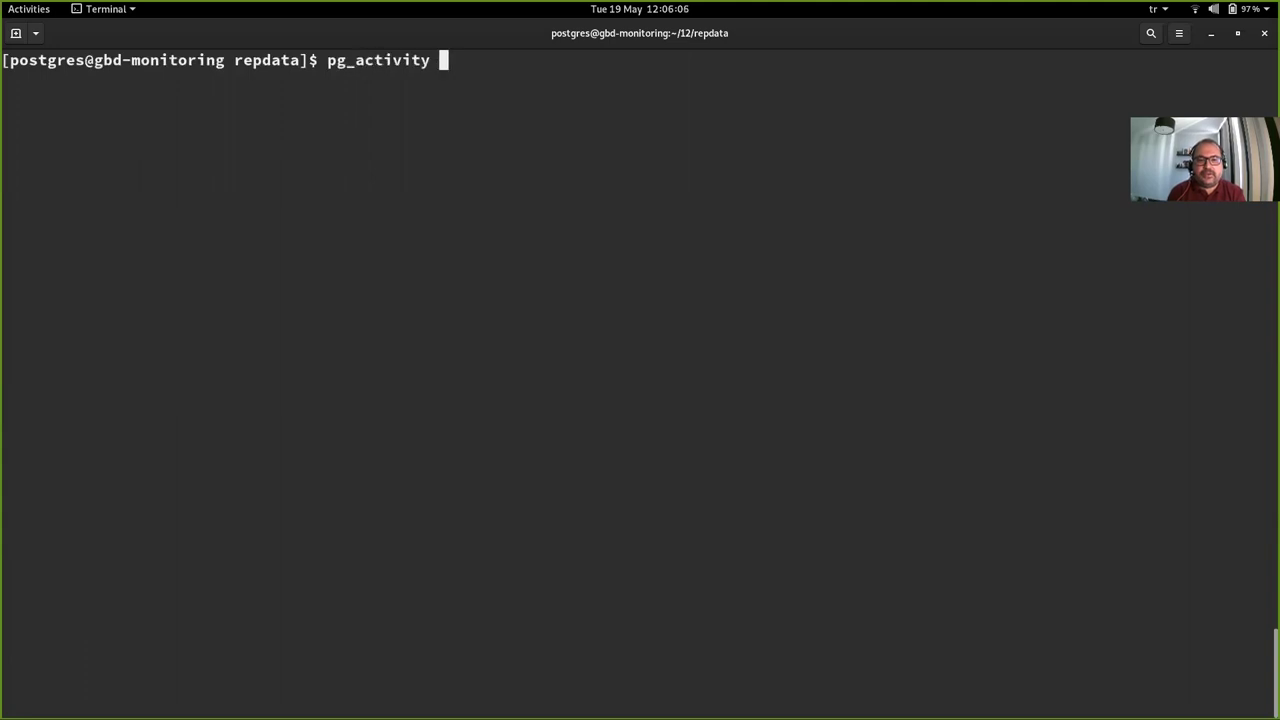
key(Return)
key(q)
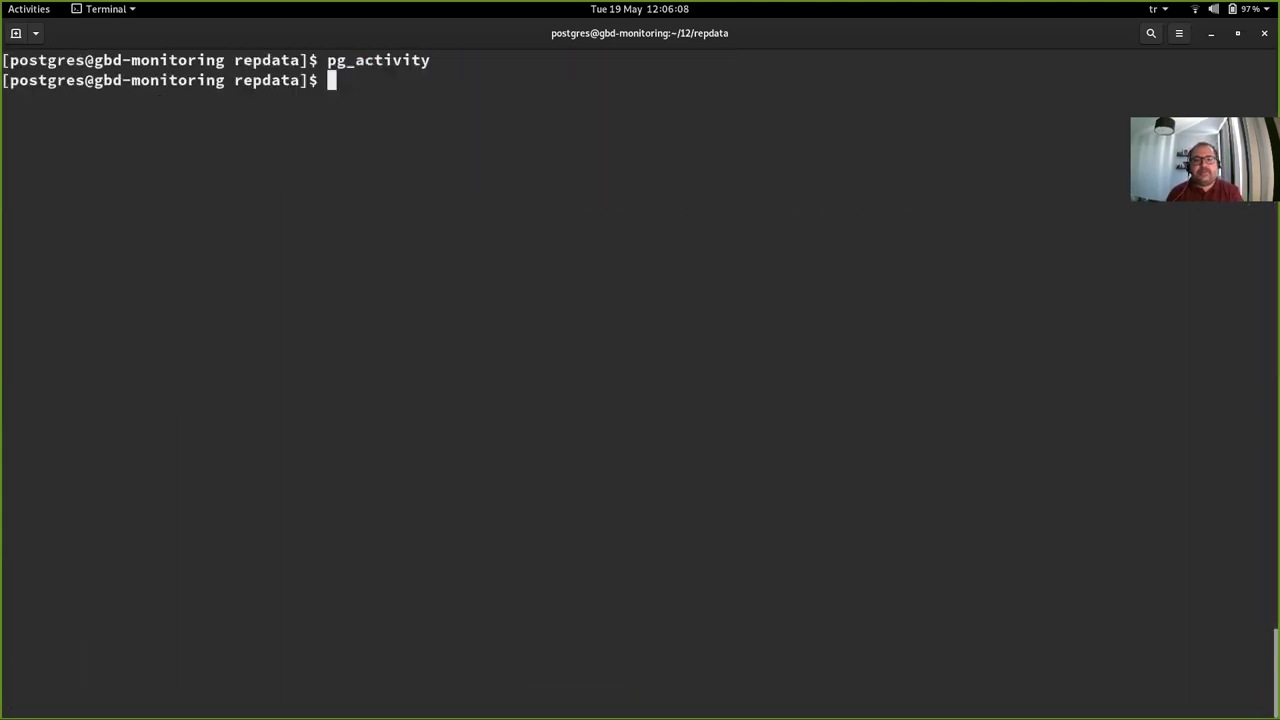
key(Up)
key(ctrl+l)
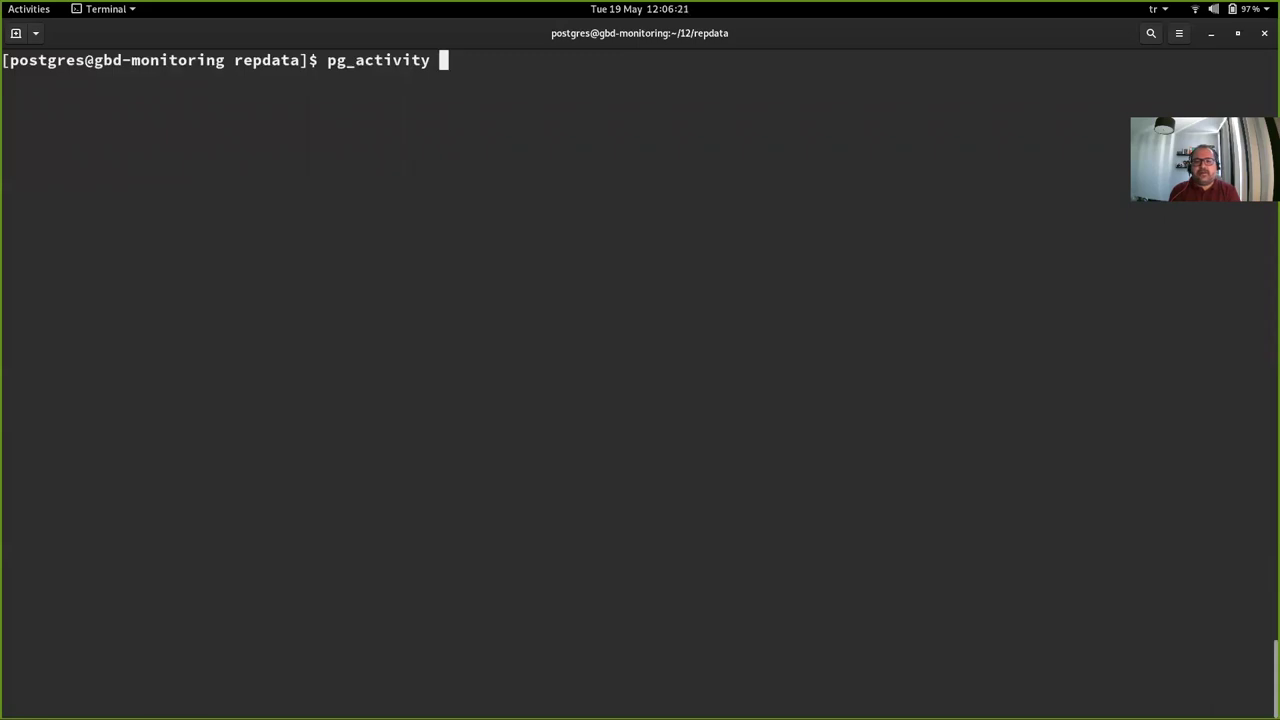
key(Return)
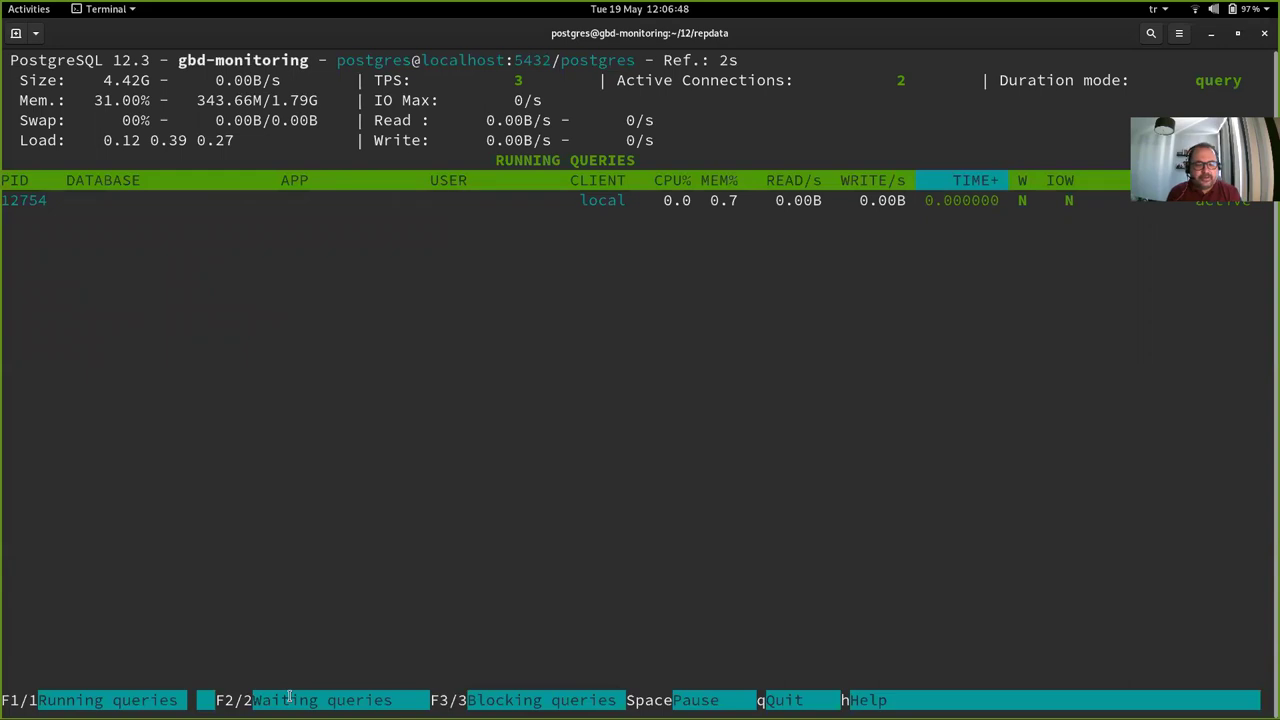
- Examine pg_activity's waiting, running and blocking query views, and highlight the memory and size readings in its header
key(F2)
key(F1)
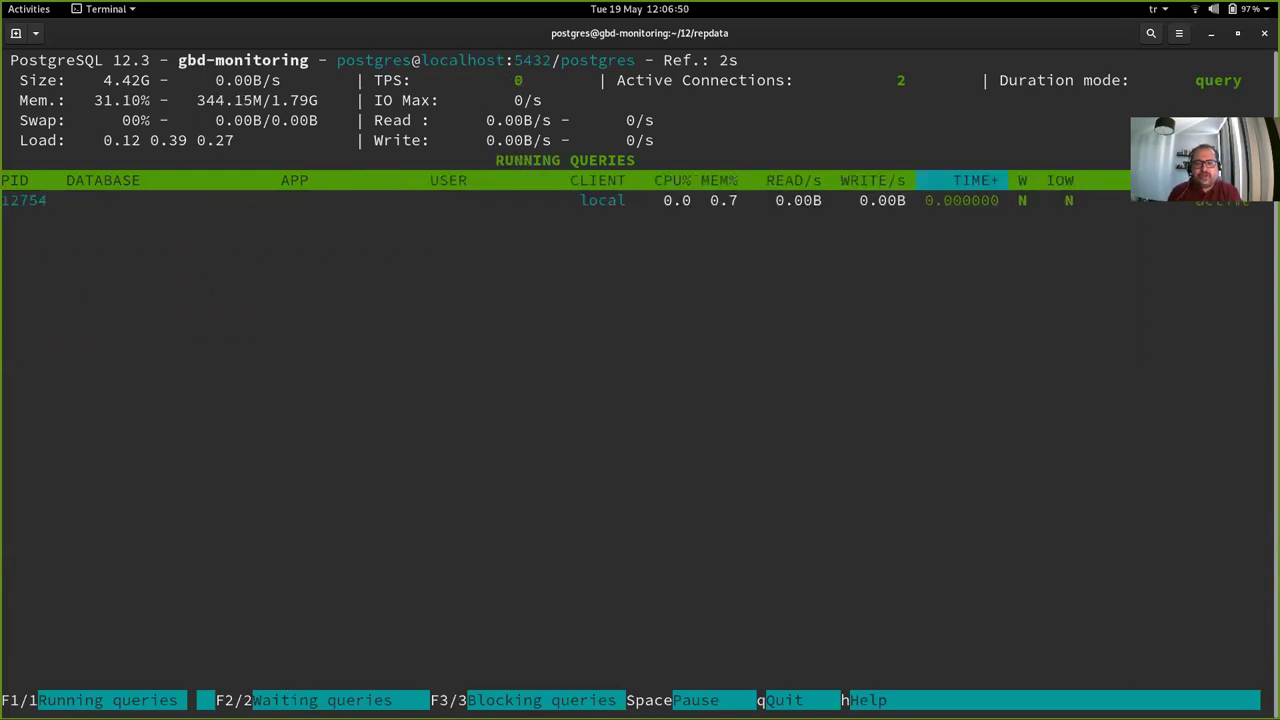
key(F2)
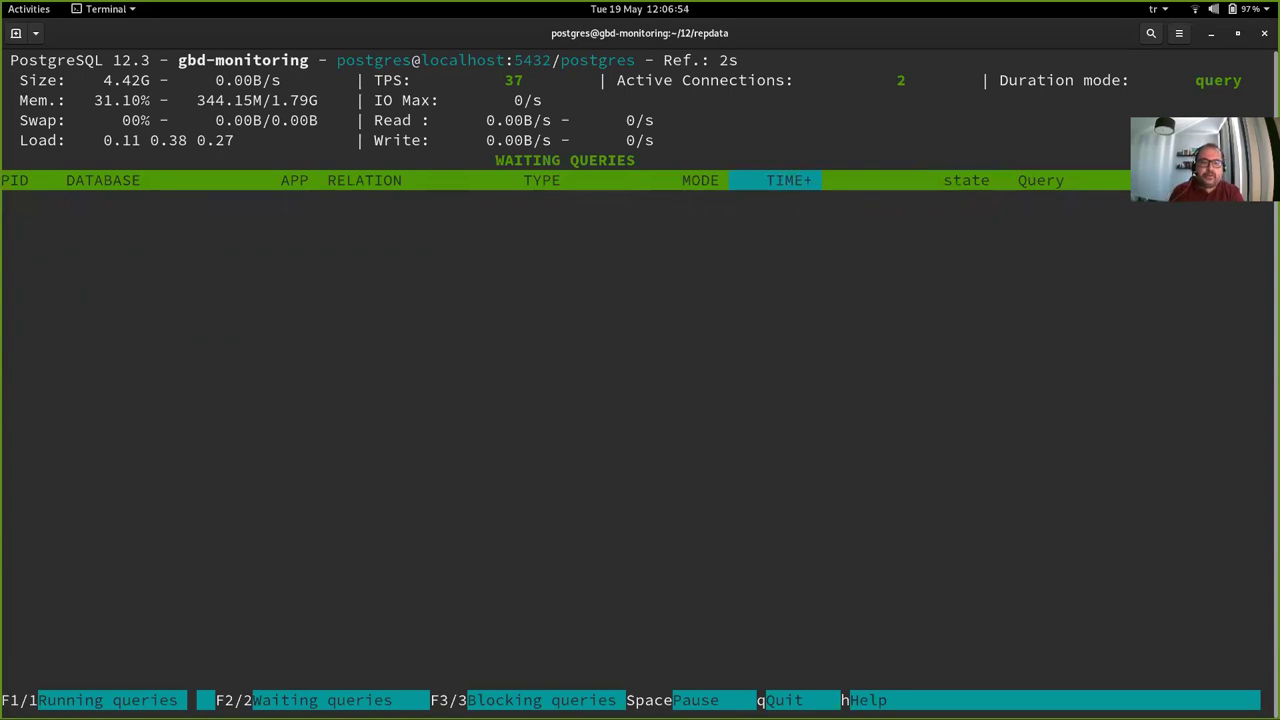
key(F3)
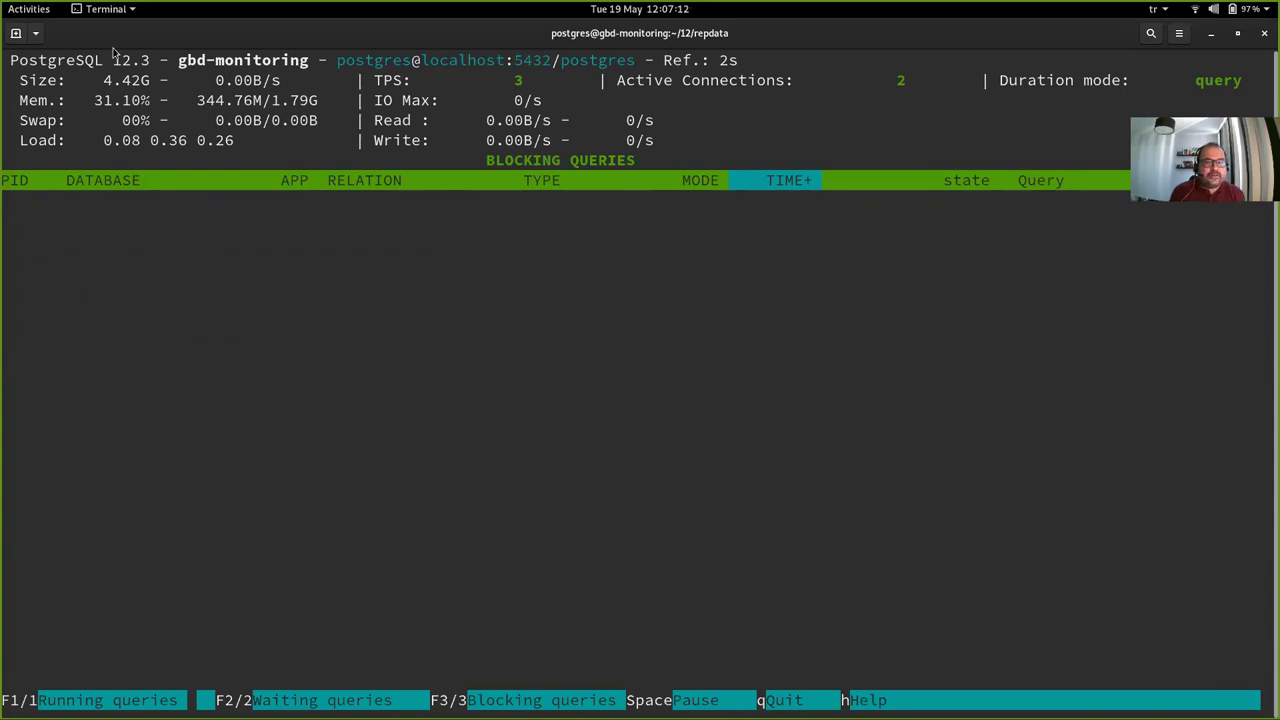
double_click(122, 100)
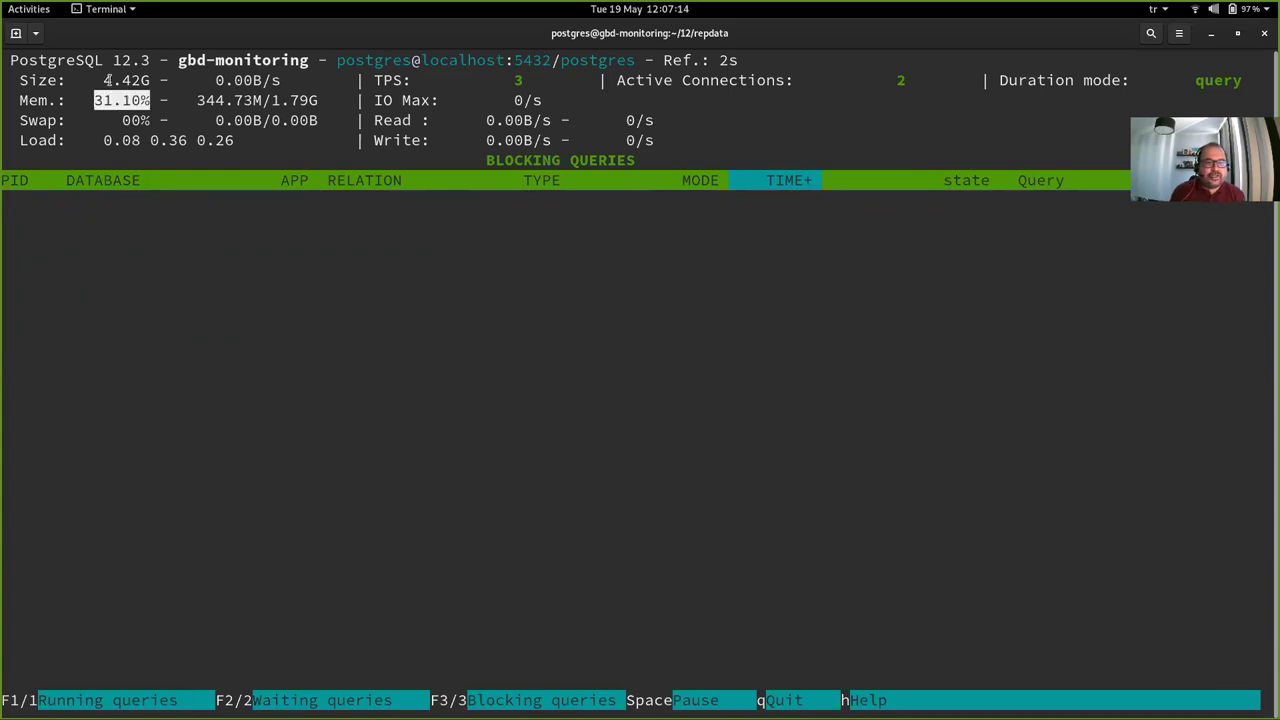
triple_click(107, 82)
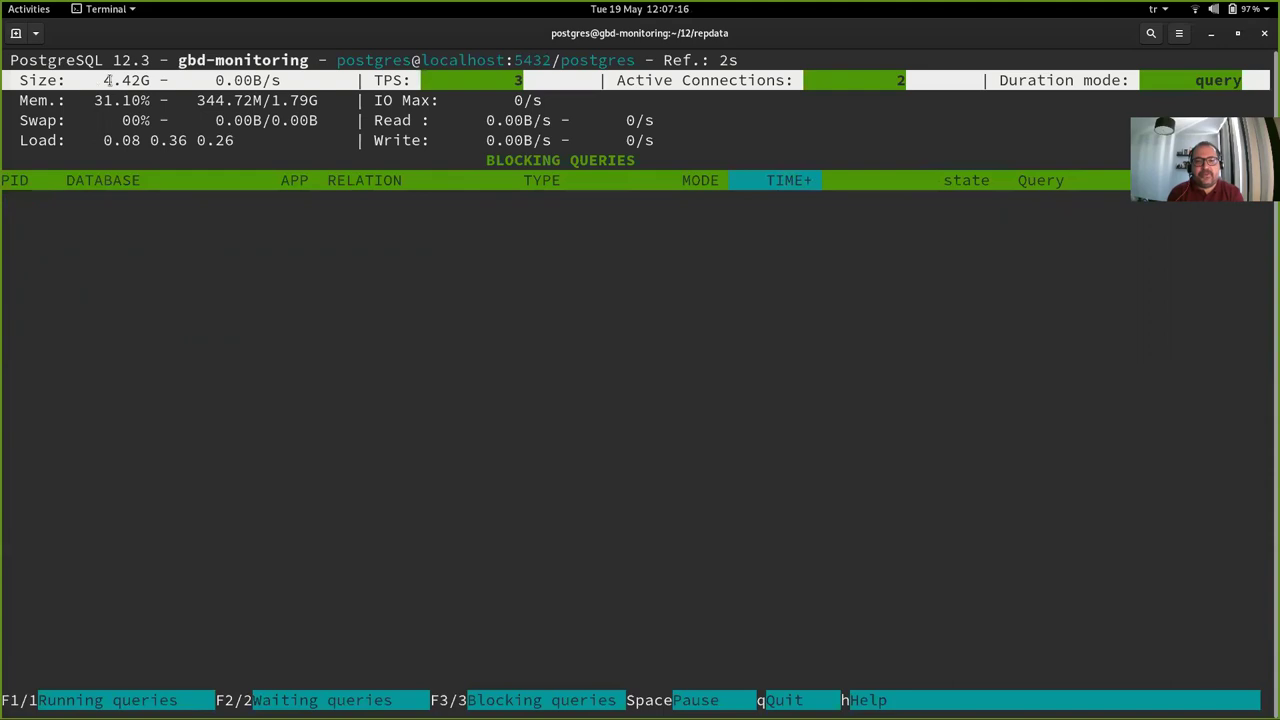
- In the other terminal, recall the dropdb, createdb and pgbench command and change the createdb database name to pgbench2
key(alt+Tab)
key(ctrl+l)
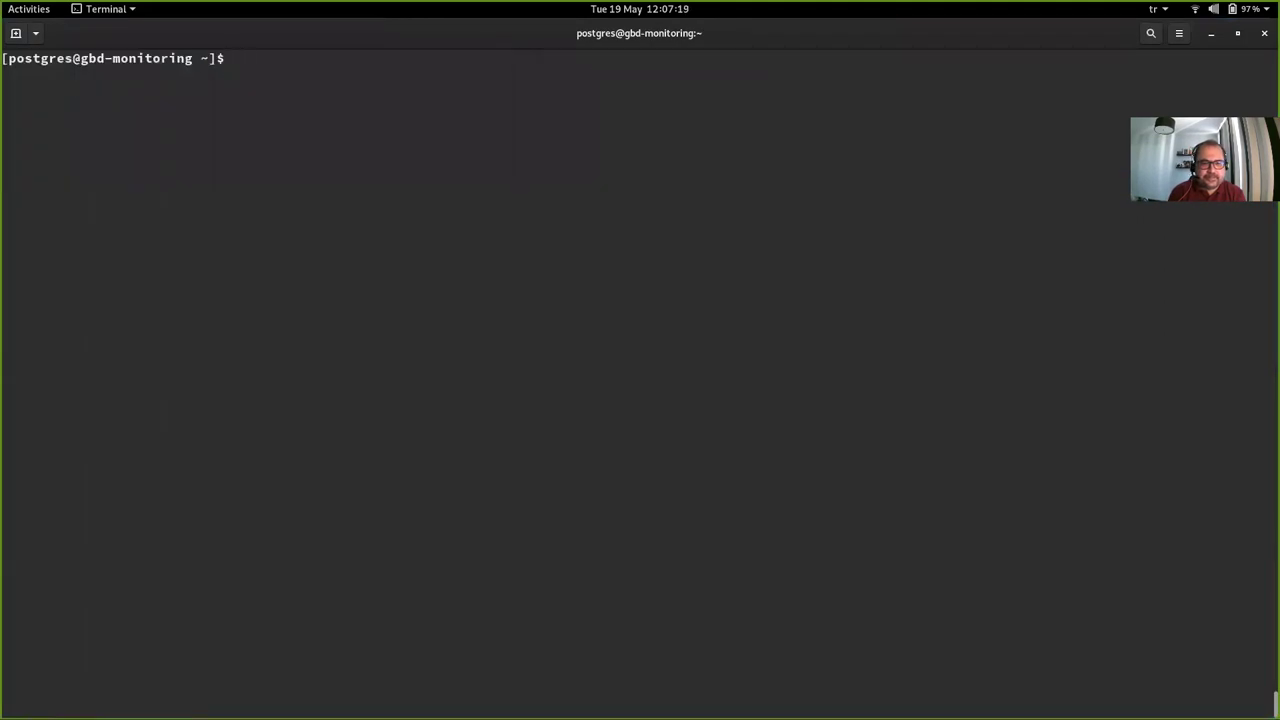
key(Up)
click(884, 58)
key(ctrl+Left)
key(ctrl+Left)
key(ctrl+Left)
key(ctrl+Left)
key(ctrl+Left)
key(ctrl+Left)
key(ctrl+Left)
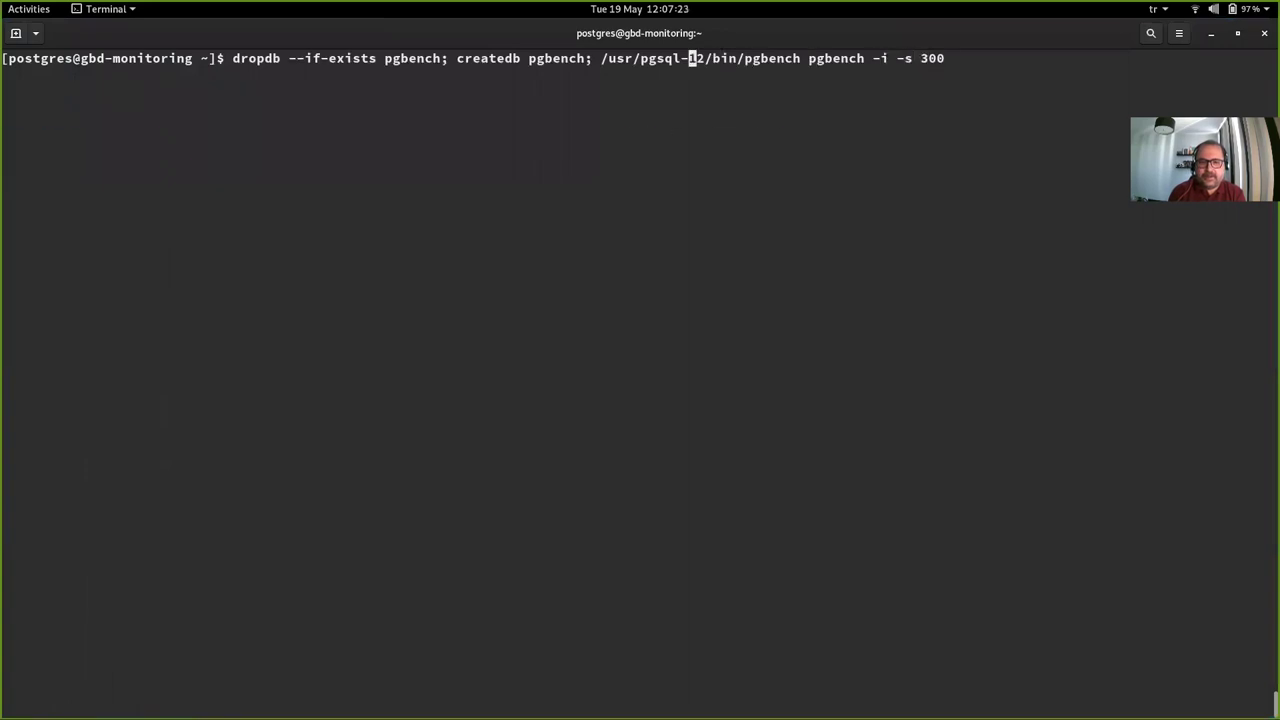
key(ctrl+Right)
key(ctrl+w)
text(pgbench2)
- Change the pgbench target database to pgbench2, keeping -i -s 300, and run the combined command
key(ctrl+Right)
key(ctrl+Right)
key(ctrl+Right)
key(ctrl+Right)
key(ctrl+Right)
key(ctrl+Right)
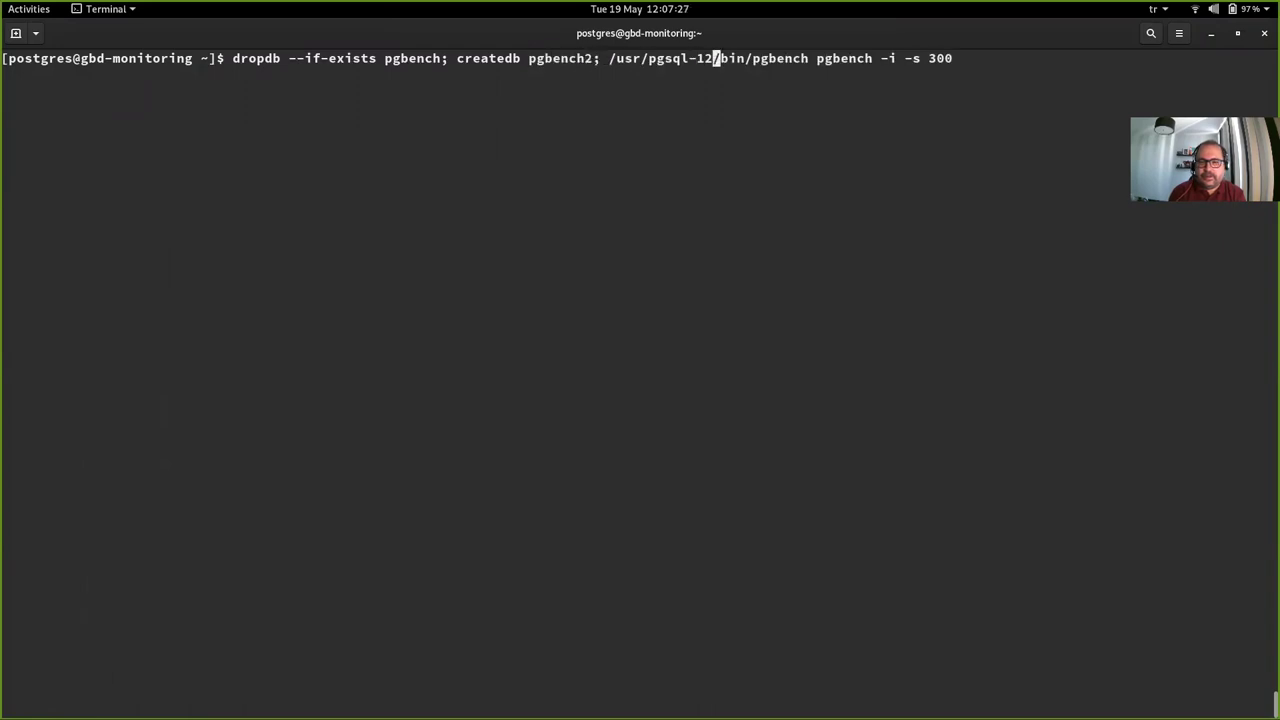
text(2)
key(Return)
- Return to the pg_activity terminal and examine the database size line during the pgbench load
key(alt+Tab)
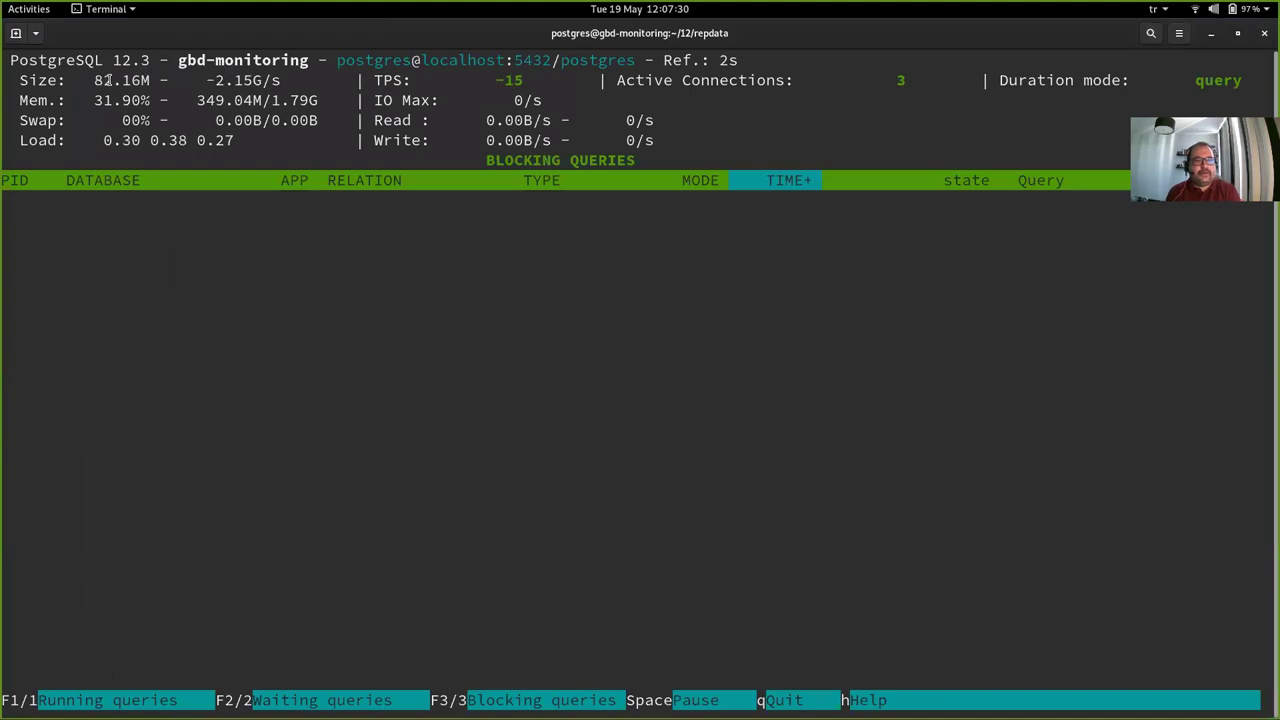
triple_click(107, 80)
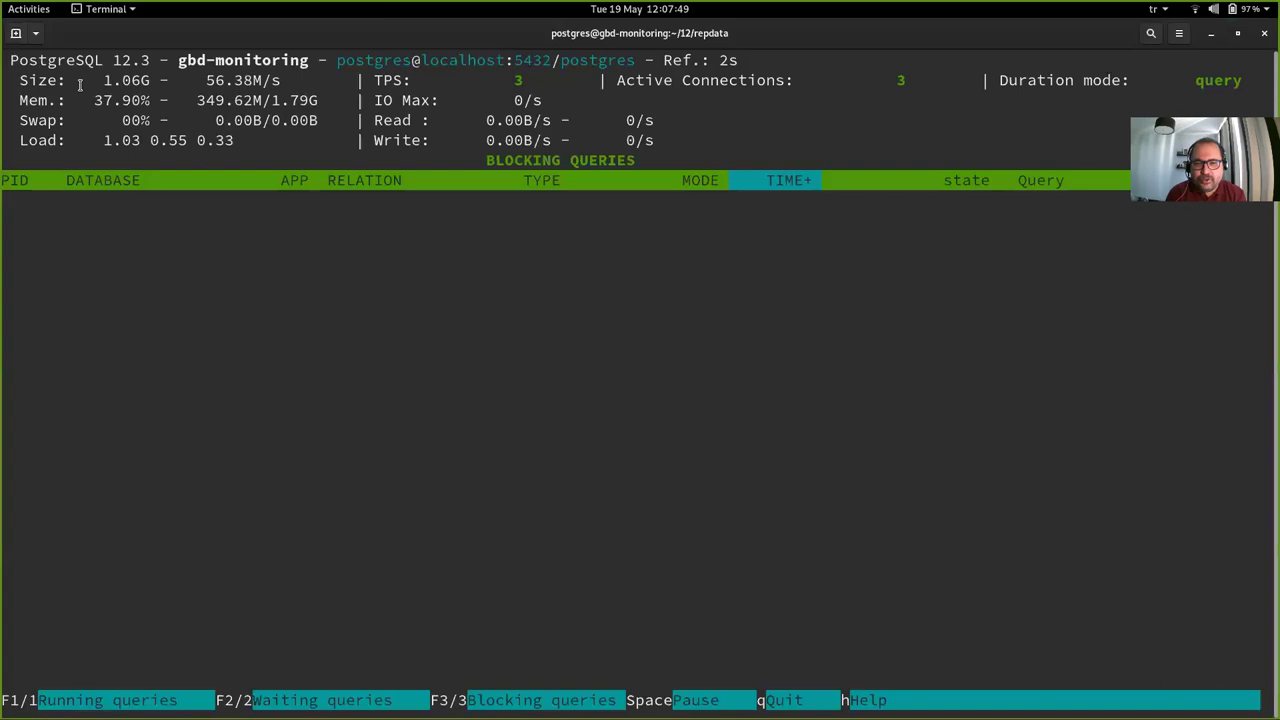
- Interrupt the running pgbench load in the other terminal and open psql on a cleared screen
key(q)
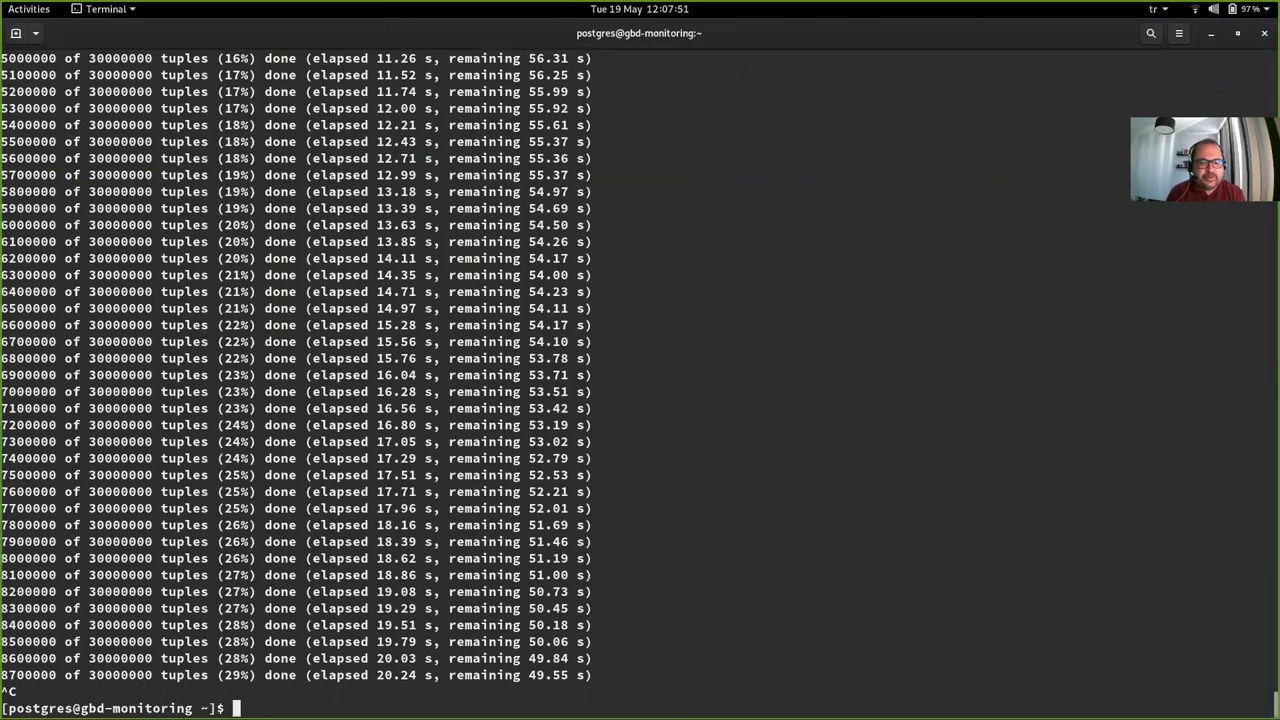
key(ctrl+l)
text(psq)
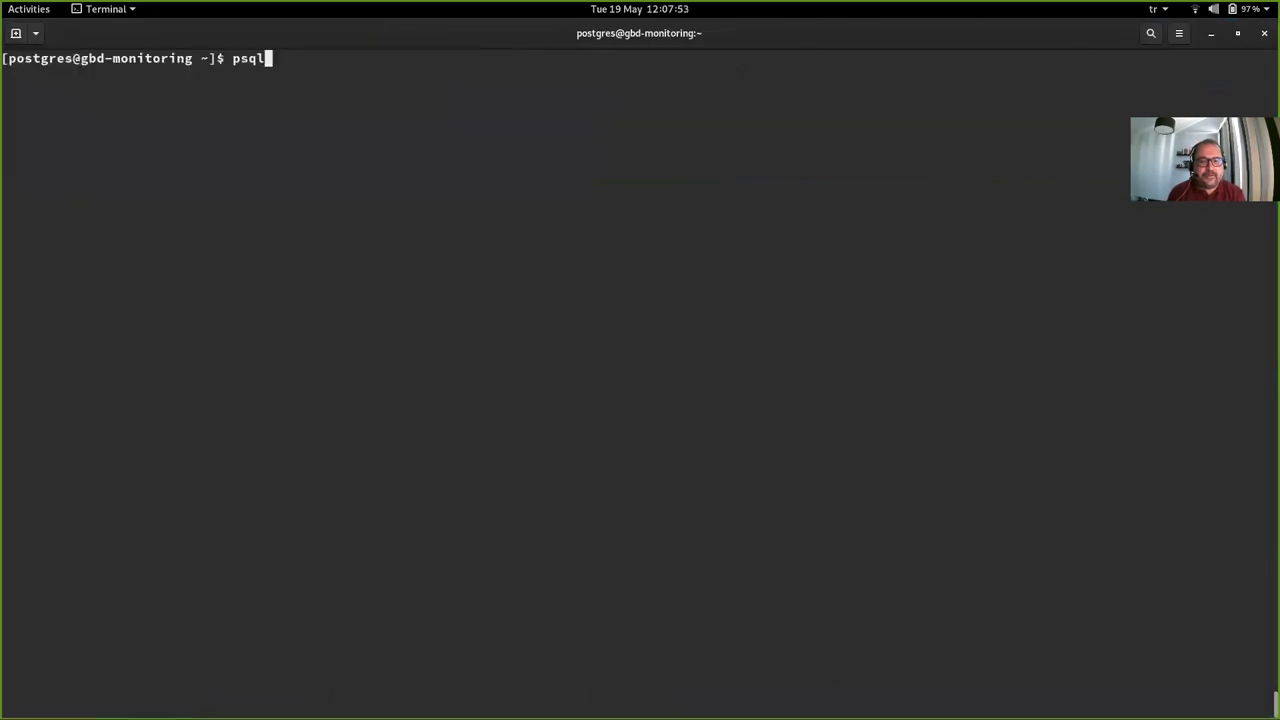
text(l)
key(Return)
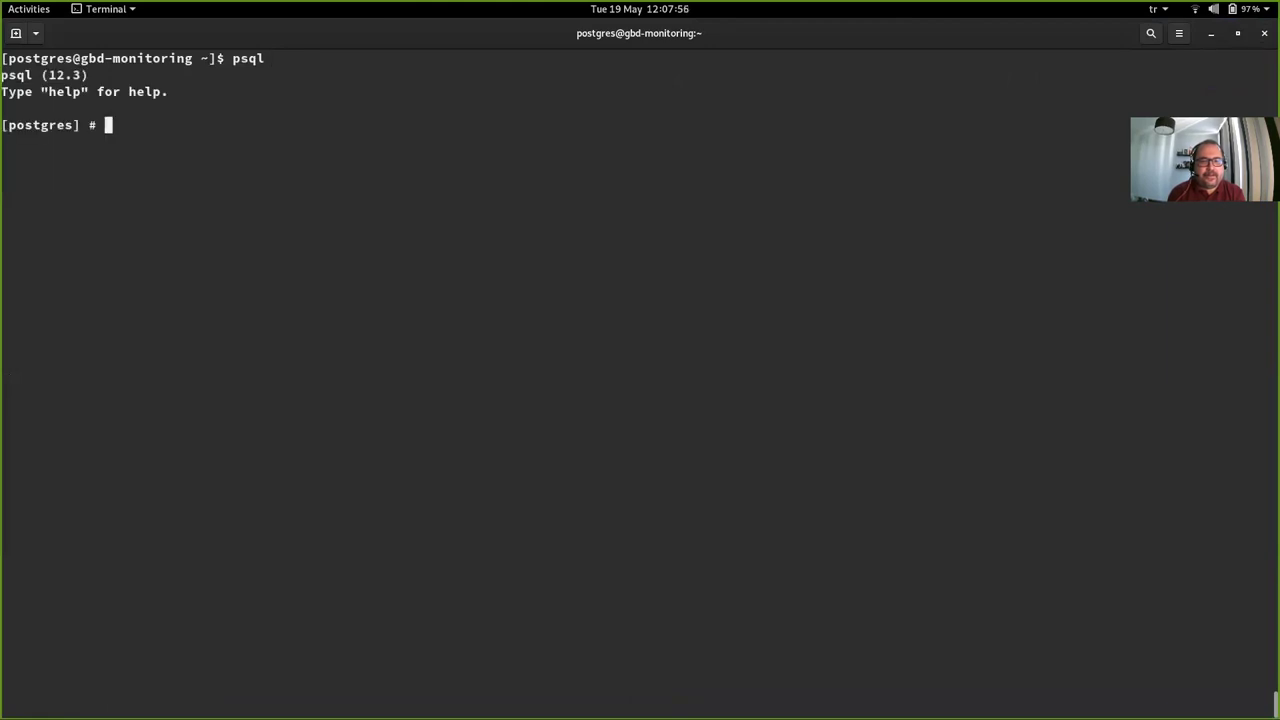
- List the relations, then begin a transaction and run UPDATE t1 SET c1=c1+1; without committing it
text(\d)
key(Return)
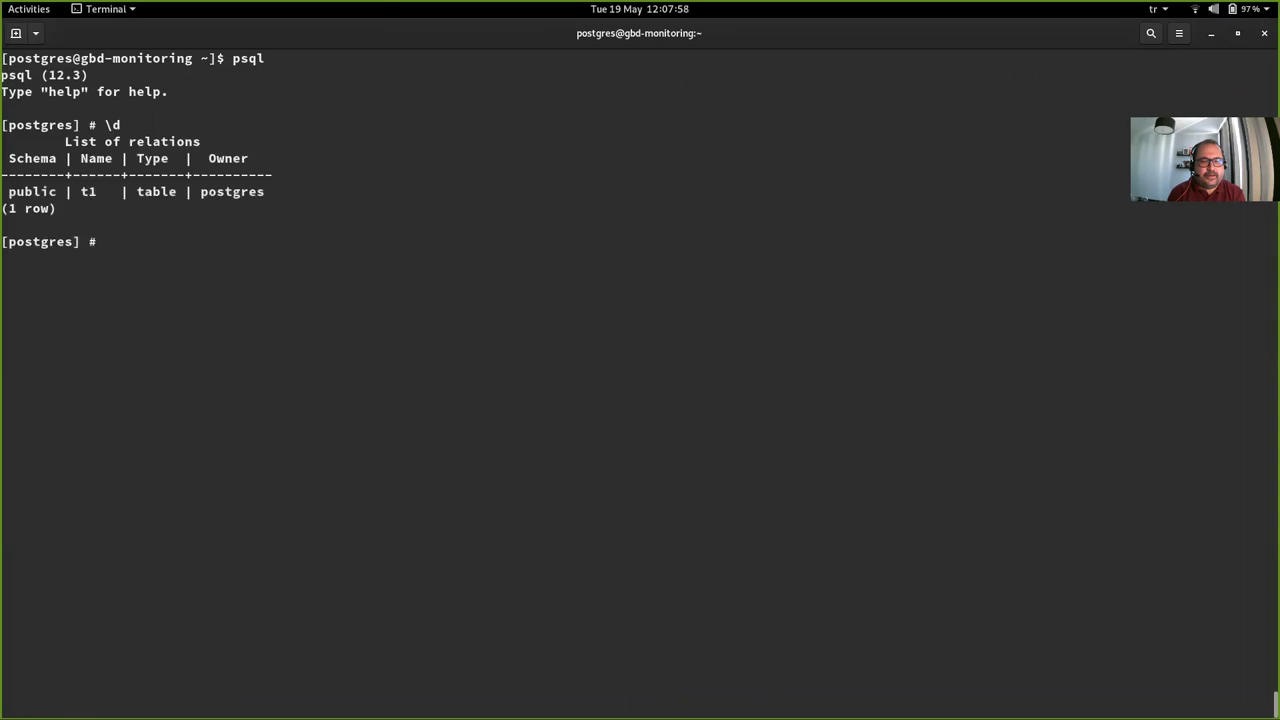
text(BEGIN ;)
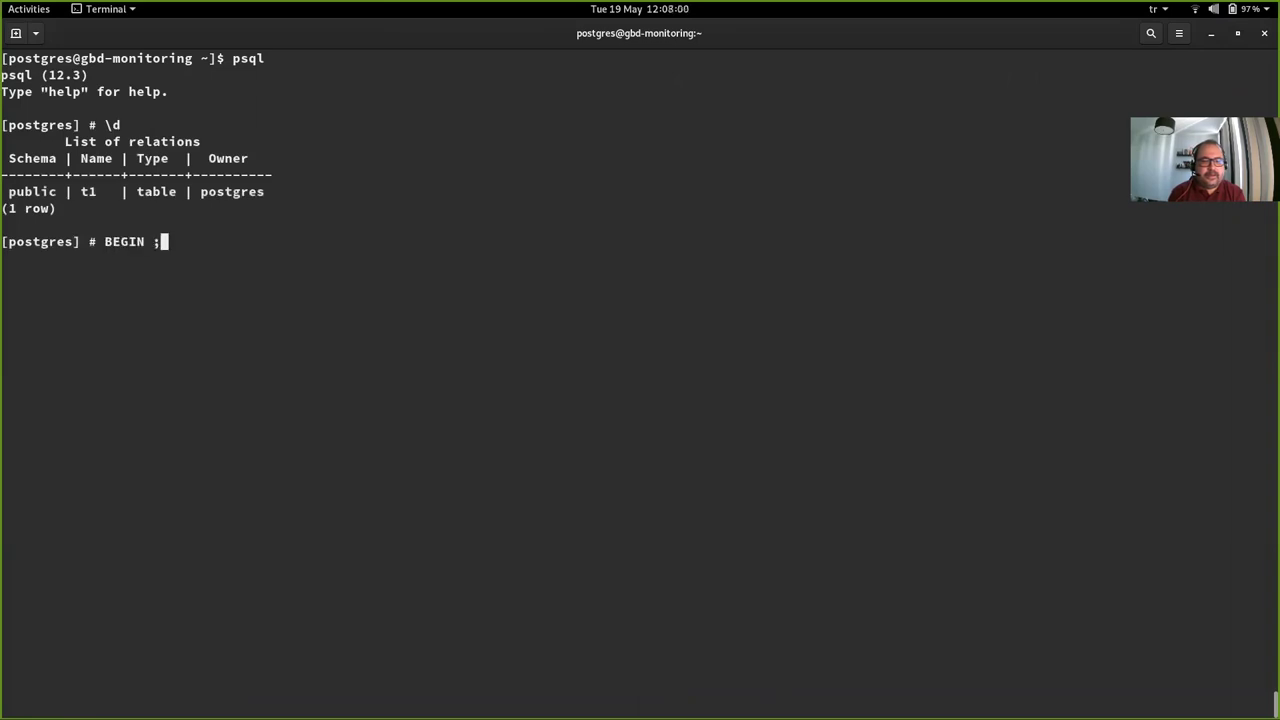
key(Return)
text(UPDATE t)
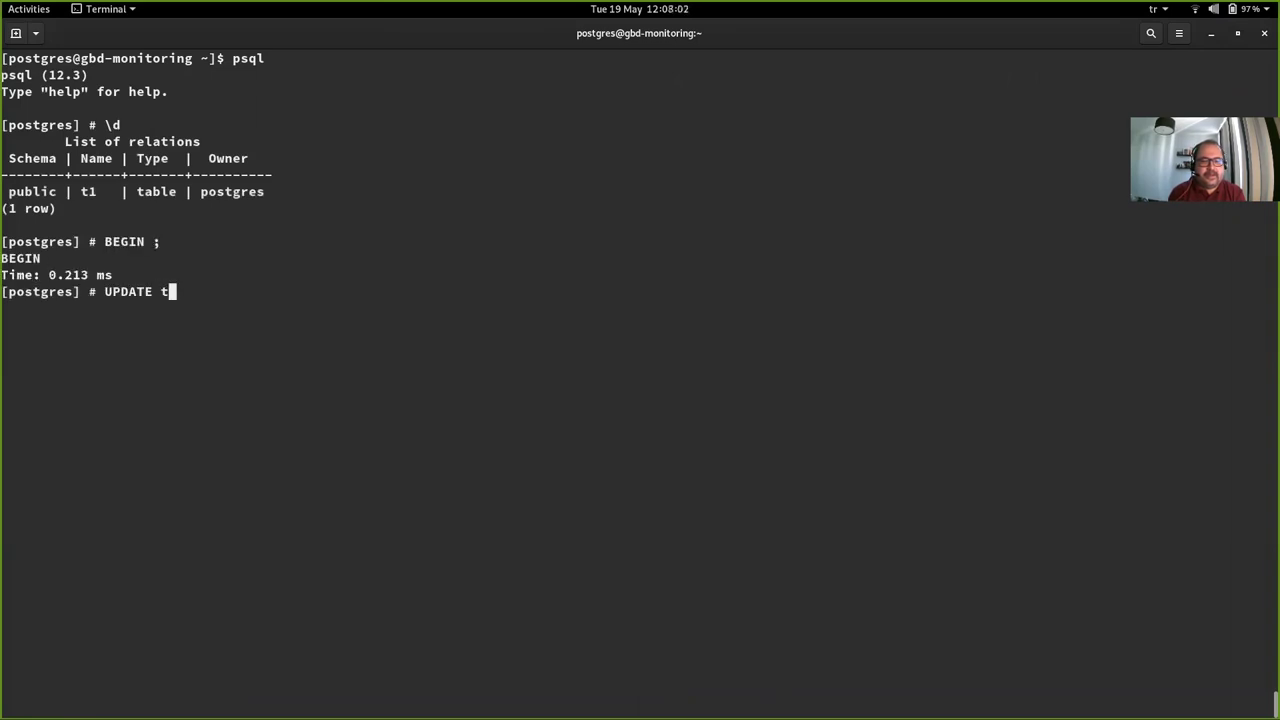
text(1 SET c1=c1)
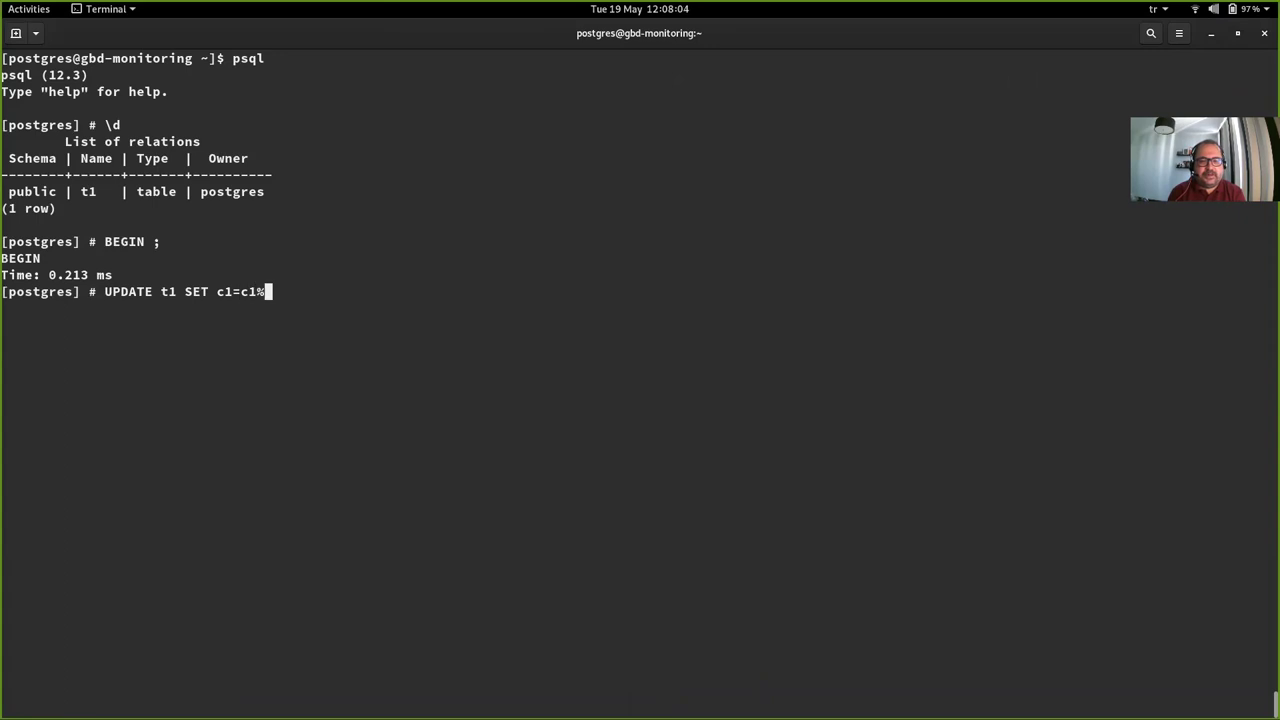
text(+1;)
key(Return)
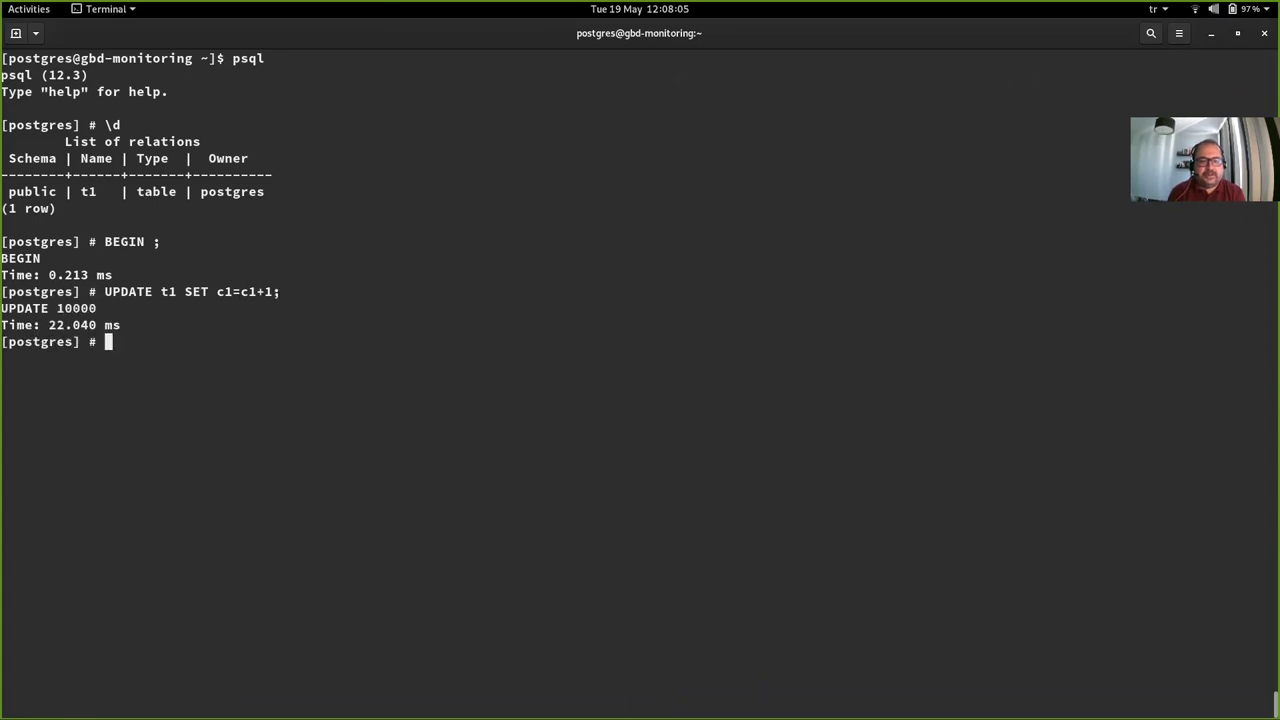
- Return to the pg_activity terminal and check the waiting, blocking and running queries views
key(alt+Tab)
key(F2)
key(F3)
key(F1)
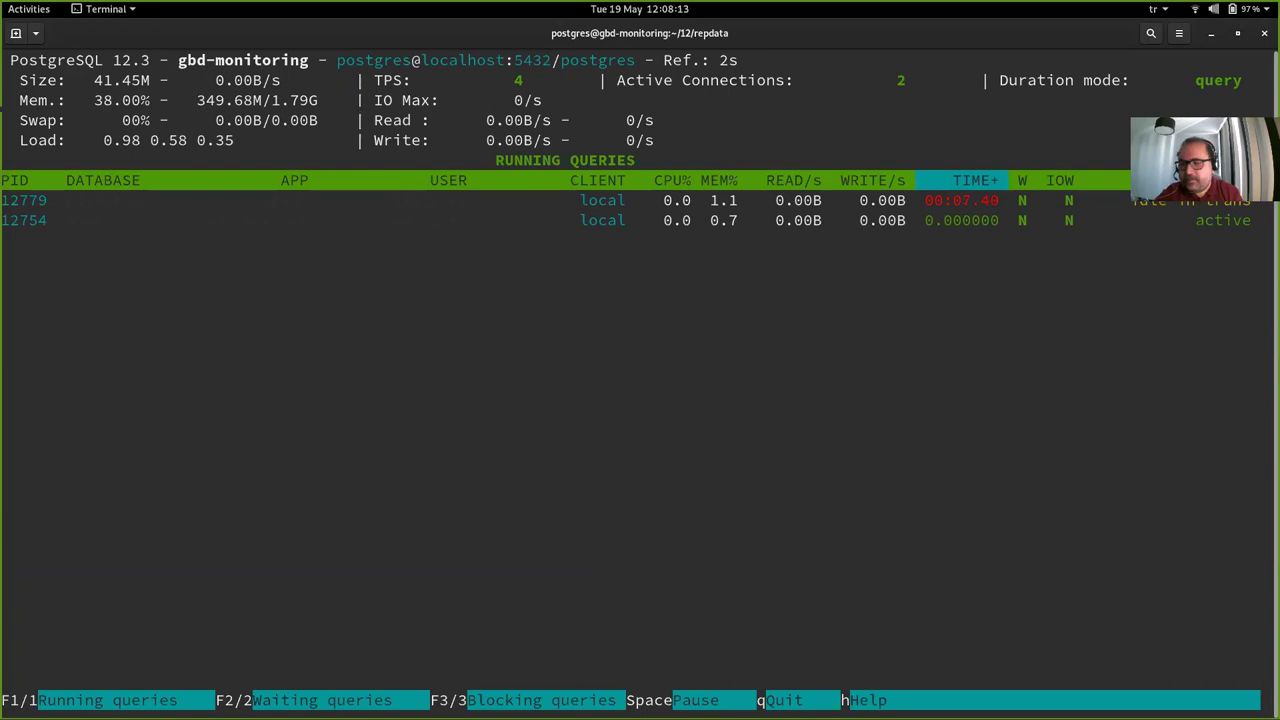
- Open a new maximized terminal, connect to gbd-monitoring as root with the copied command, and switch to the postgres user
key(ctrl+shift+n)
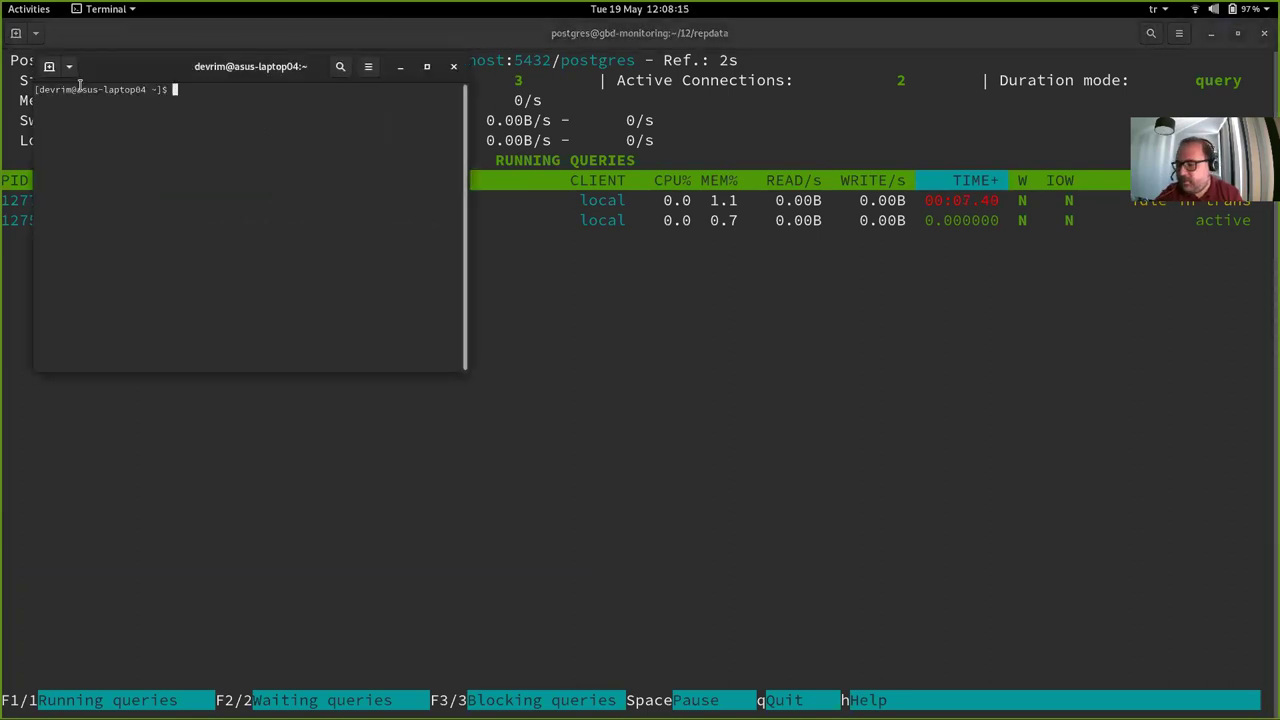
key(super+Up)
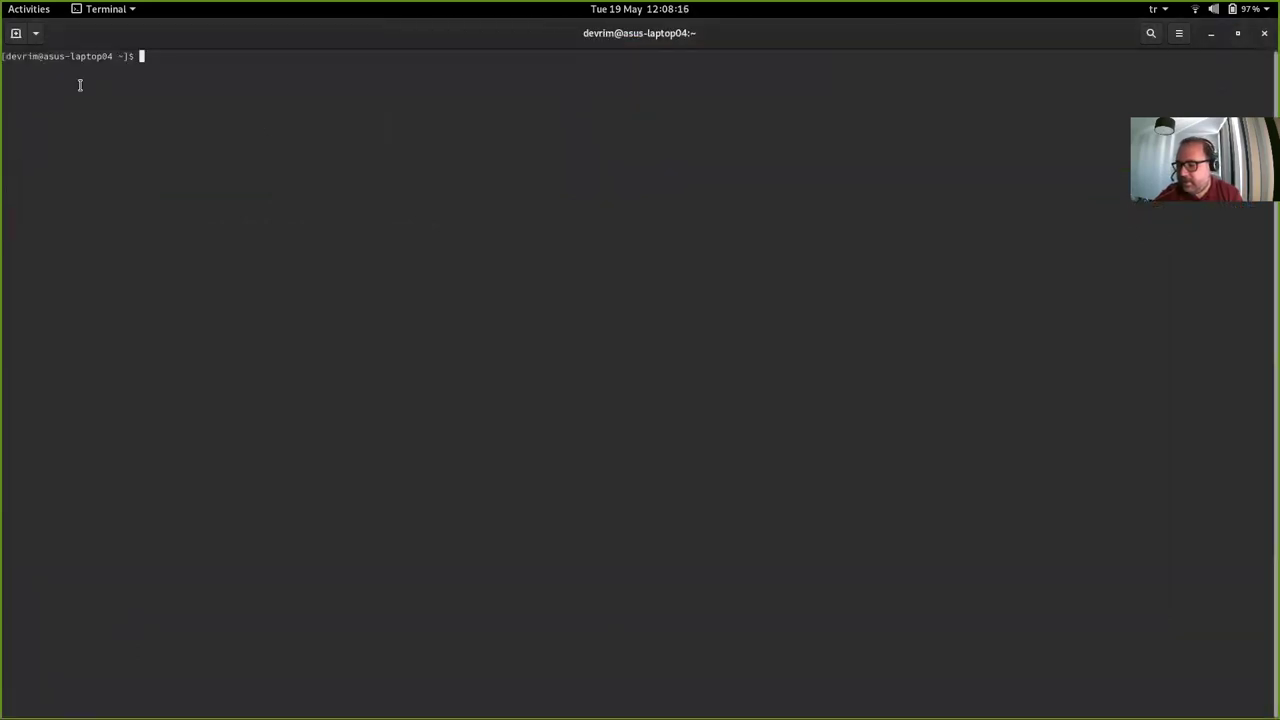
key(ctrl+shift+v)
key(Return)
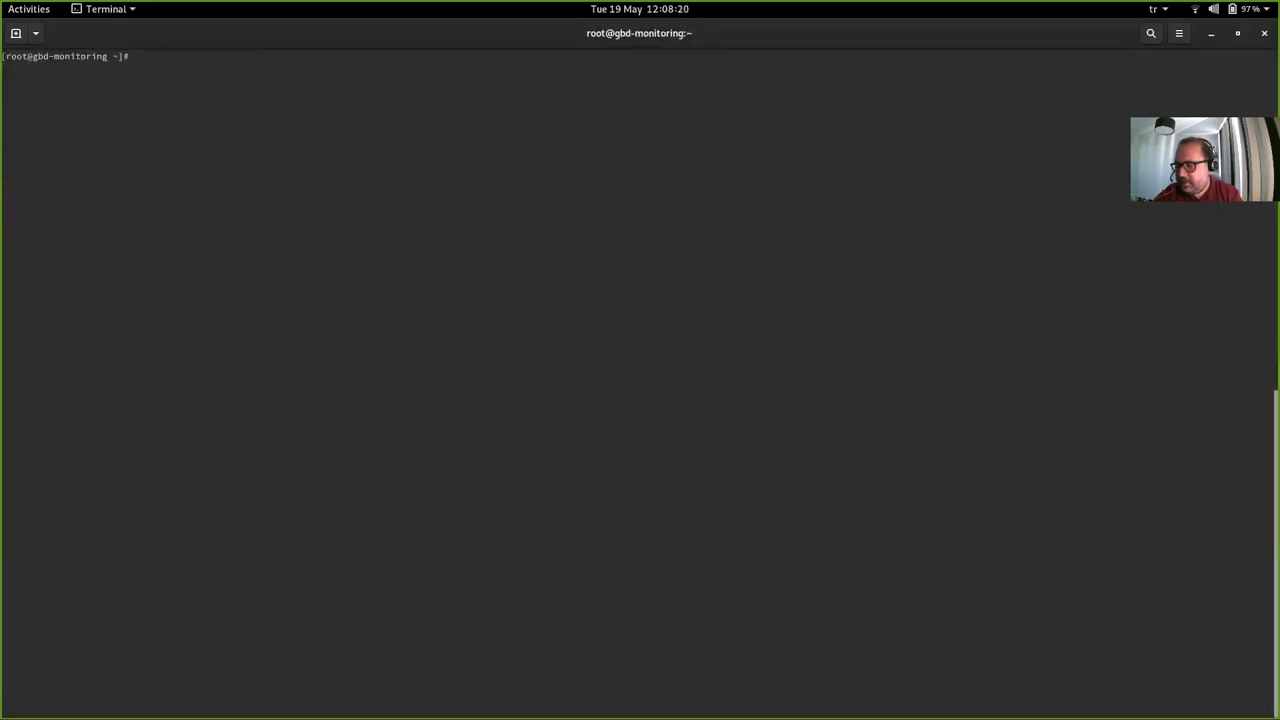
text(su - postgres)
key(Return)
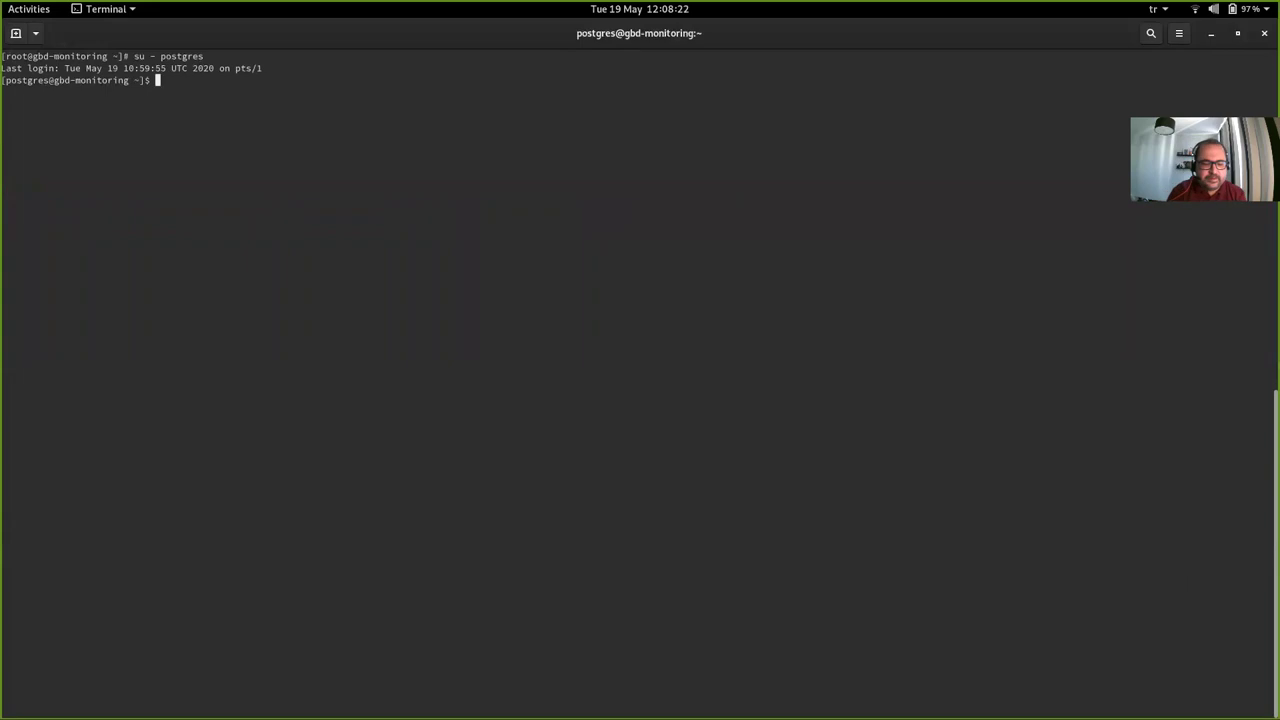
- Enlarge the new terminal's text by four zoom levels and open psql there
key(ctrl+plus)
key(ctrl+plus)
key(ctrl+plus)
key(ctrl+plus)
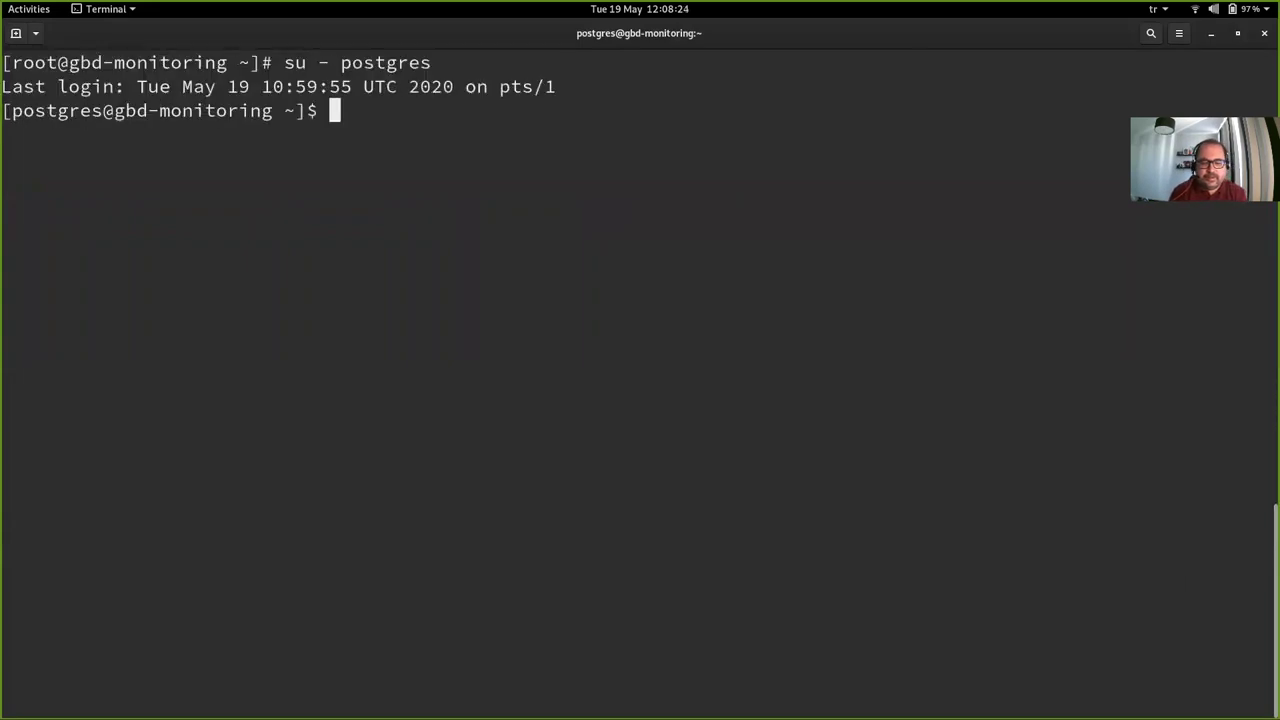
text(p)
text(sql)
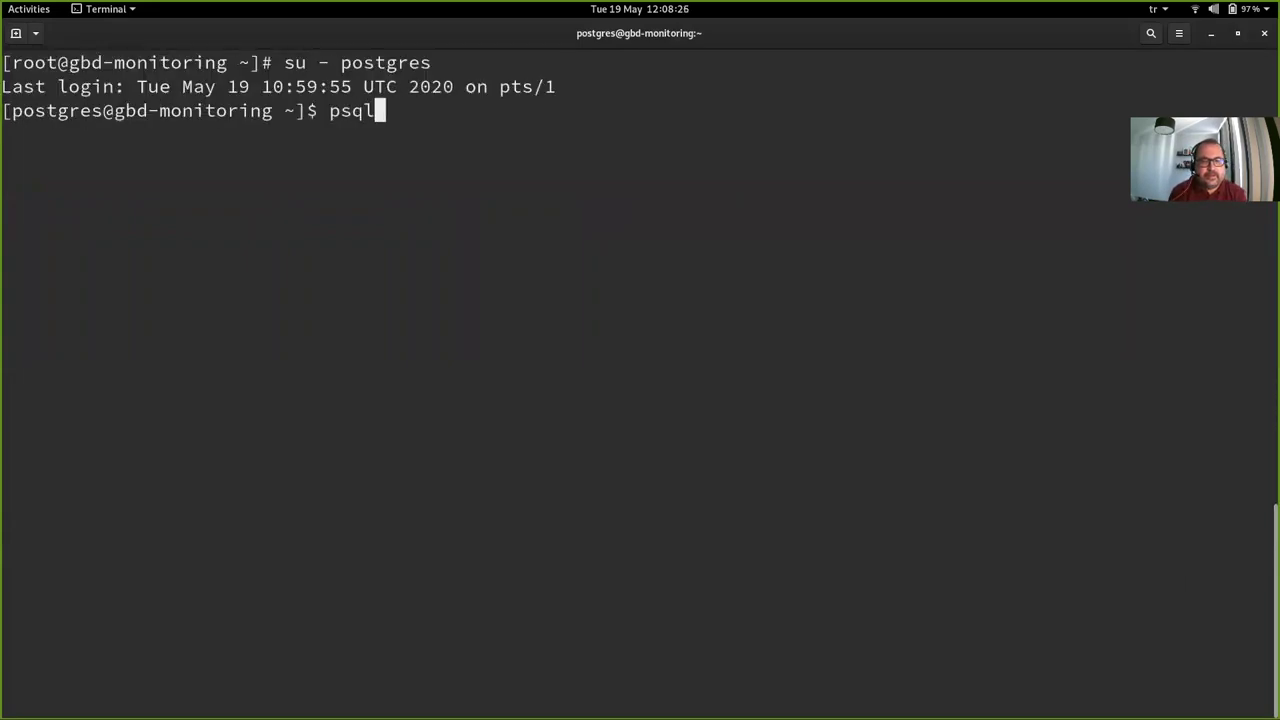
key(Return)
- In the second psql session, begin a transaction and run update t1 SET c1=c1+1; against the same table
text(beg)
key(Tab)
text(;)
key(Return)
text(upda)
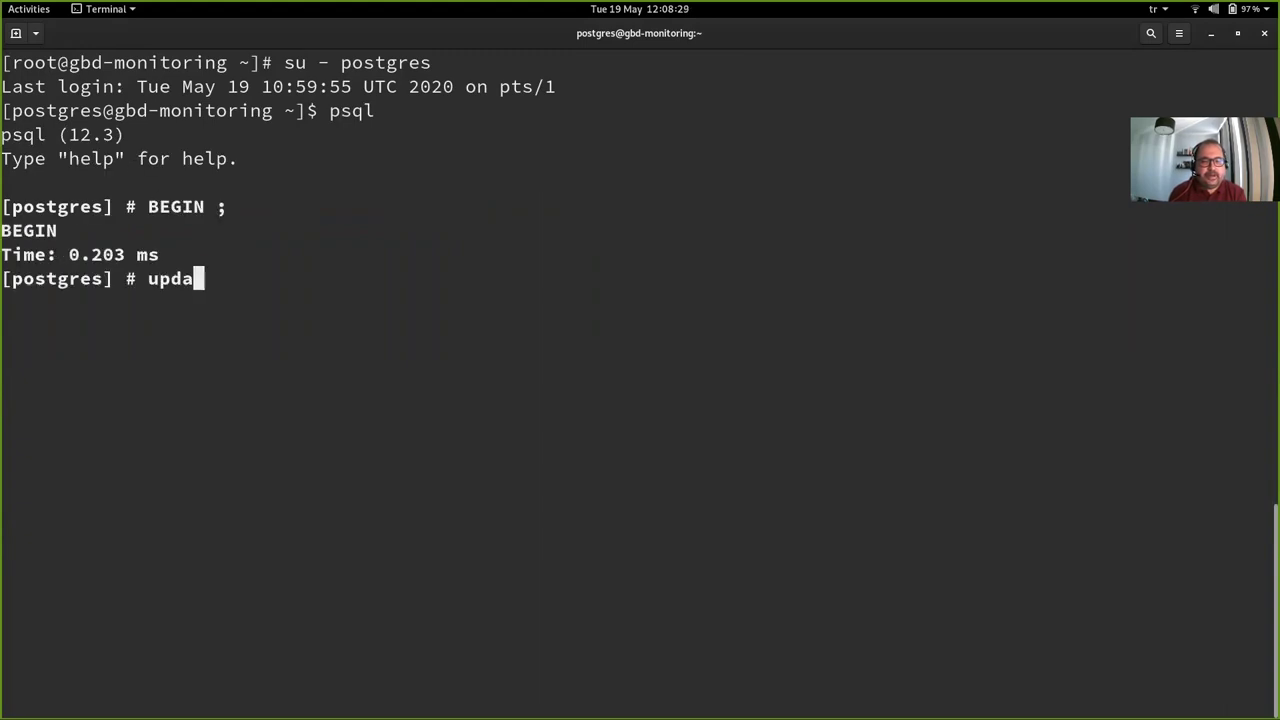
text(te t1 S)
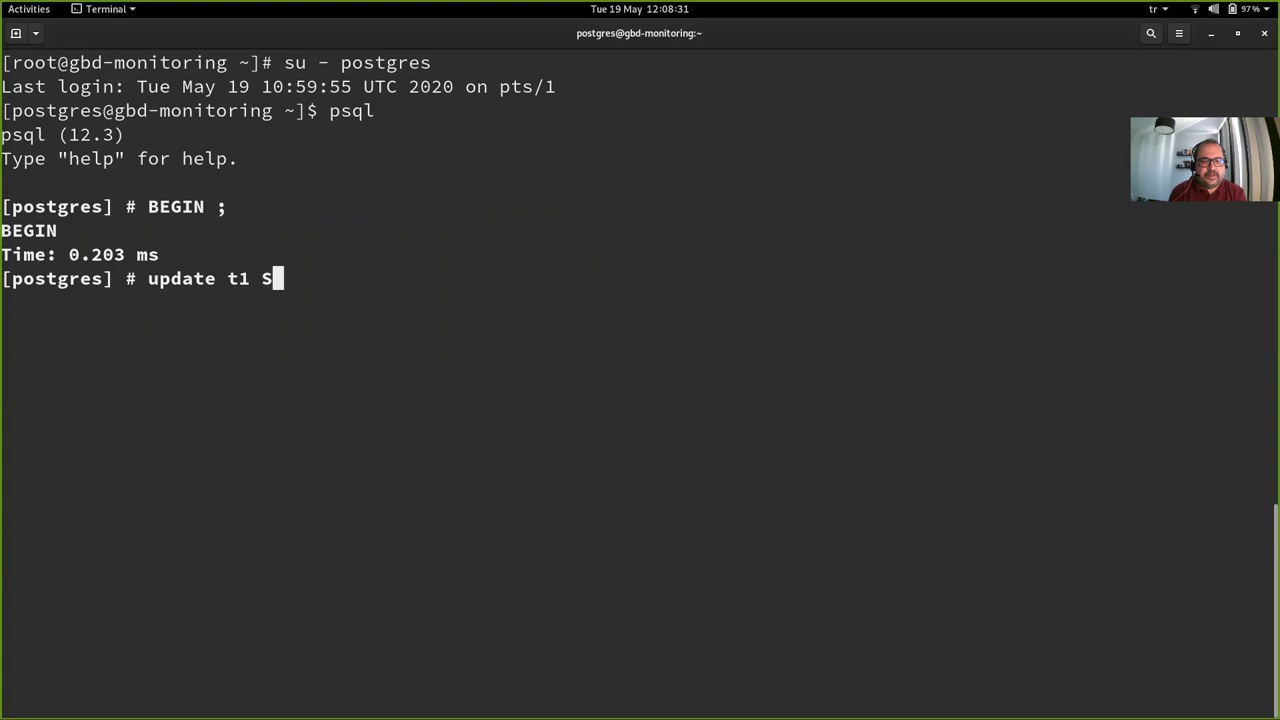
text(ET c1=c1+1;)
key(Return)
- Examine the waiting and blocking queries in pg_activity, and highlight the matching UPDATE statement in the first psql session
key(alt+Tab)
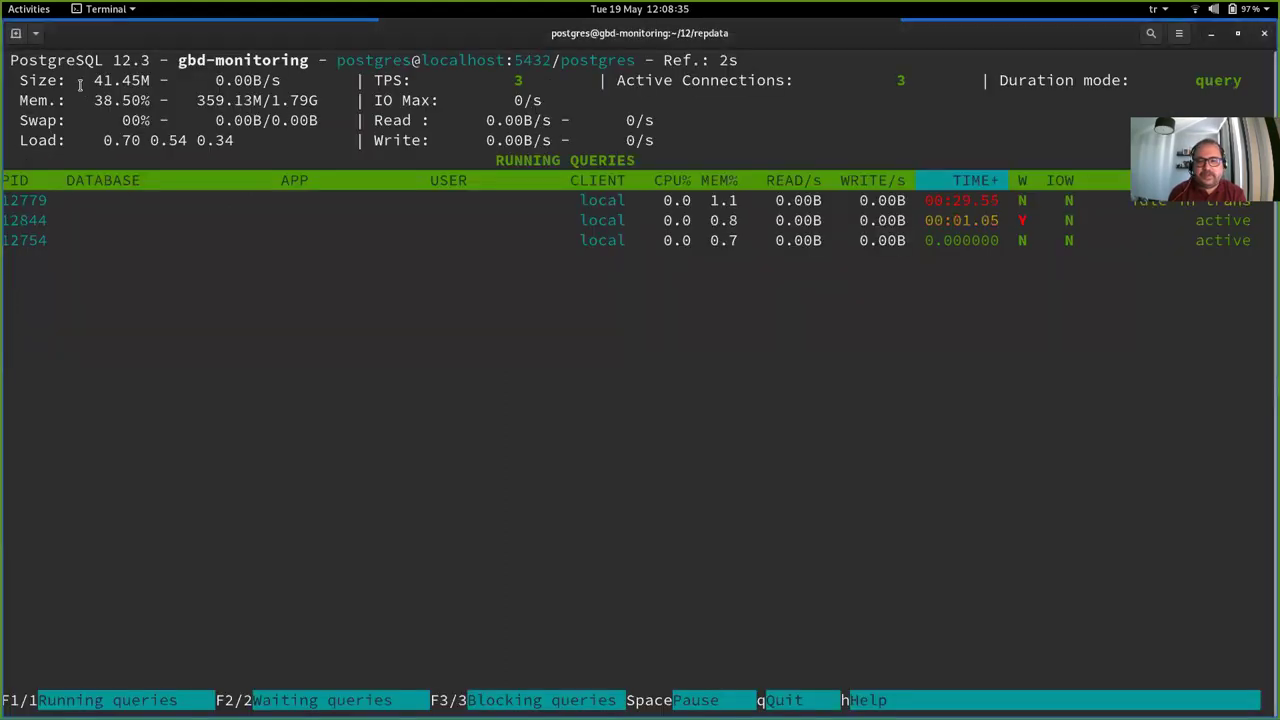
key(F2)
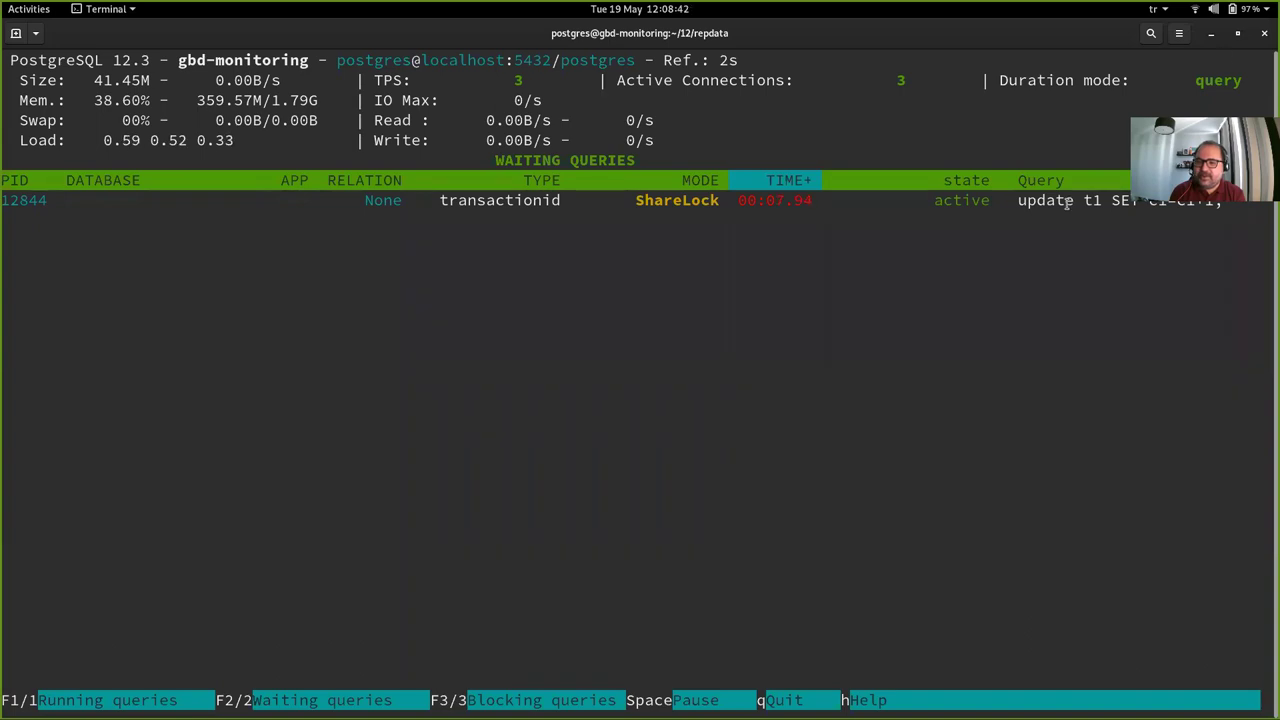
key(F3)
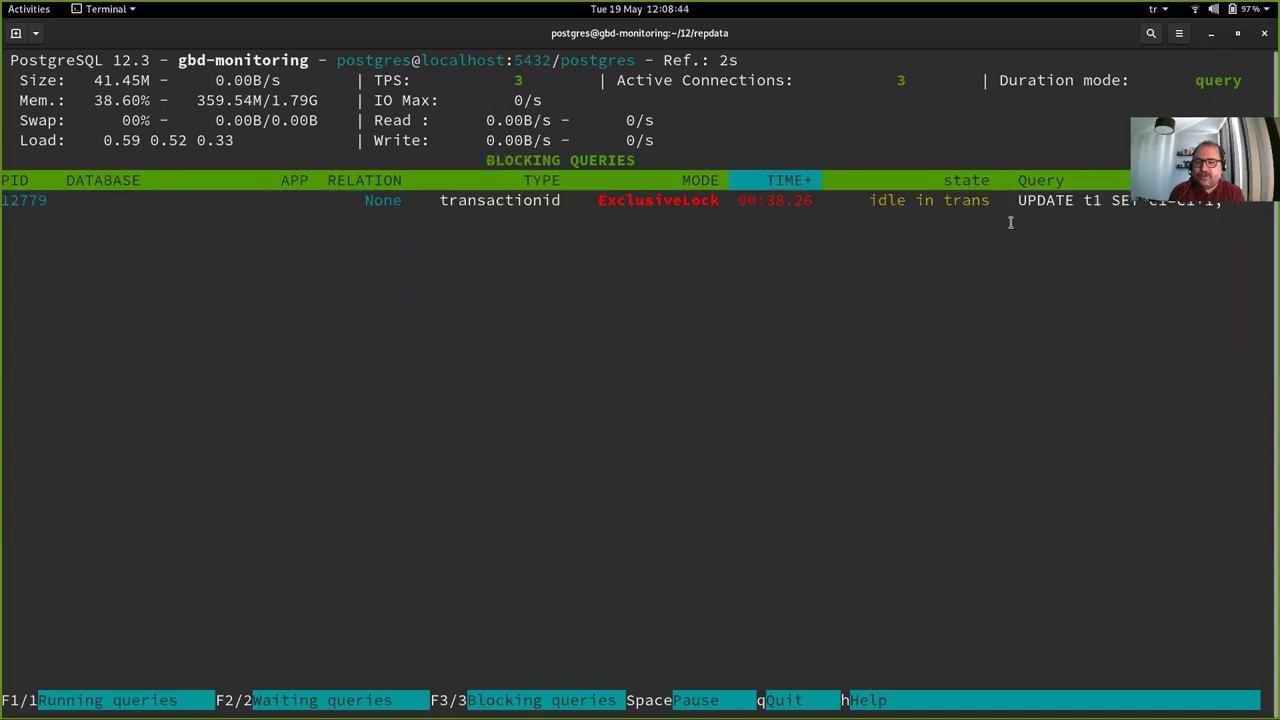
drag(1008, 200, 1217, 206)
key(alt+Tab)
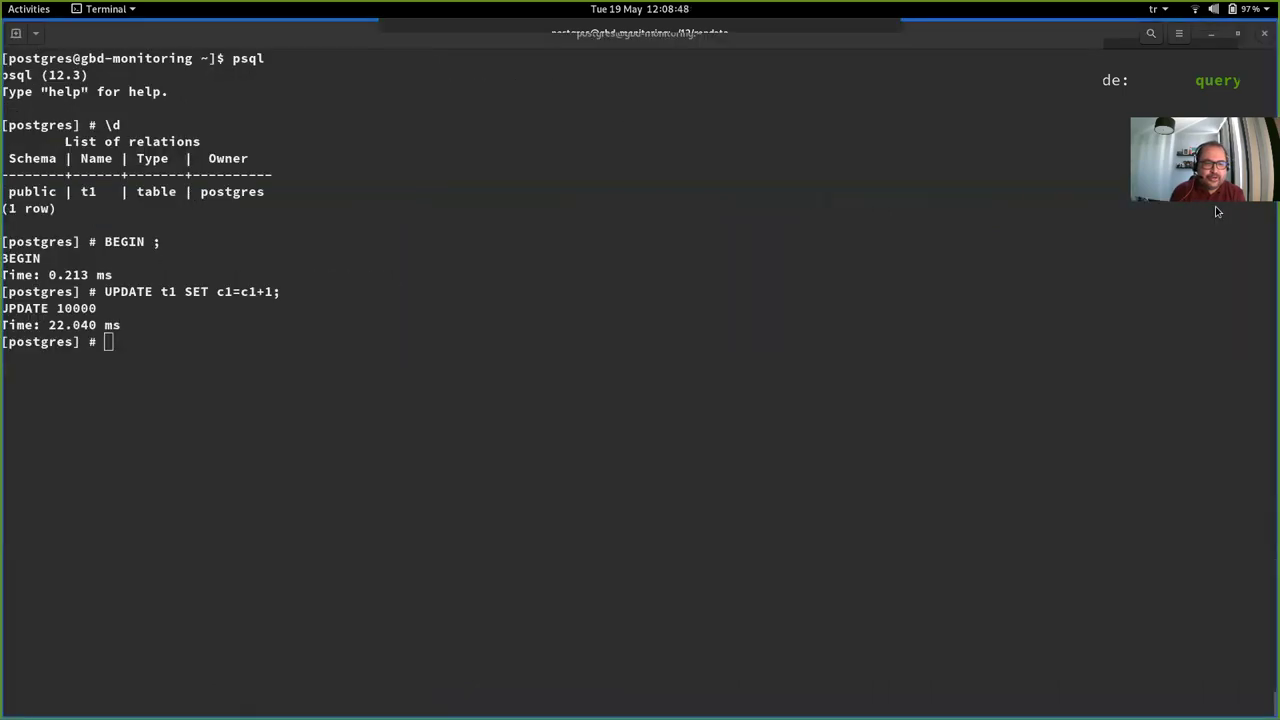
triple_click(17, 290)
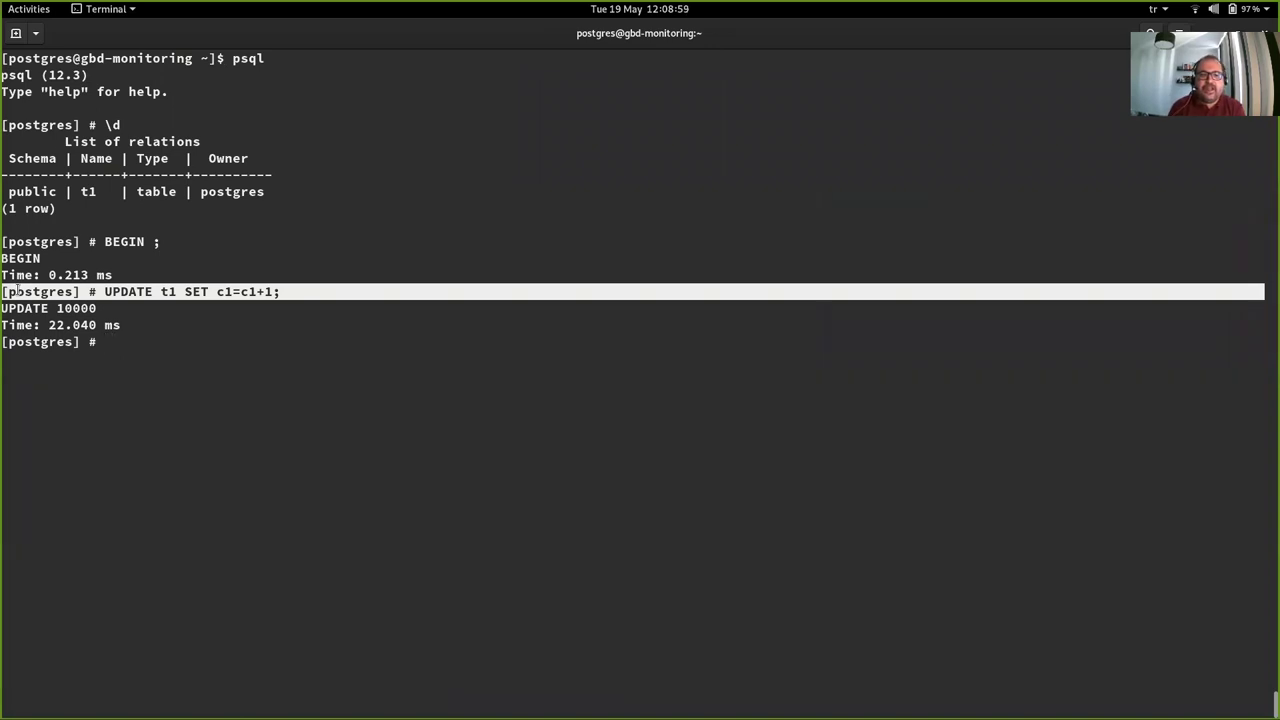
- In the first psql session, run SELECT * FROM pg_stat_activity WHERE state LIKE '%idle in%';
text(S)
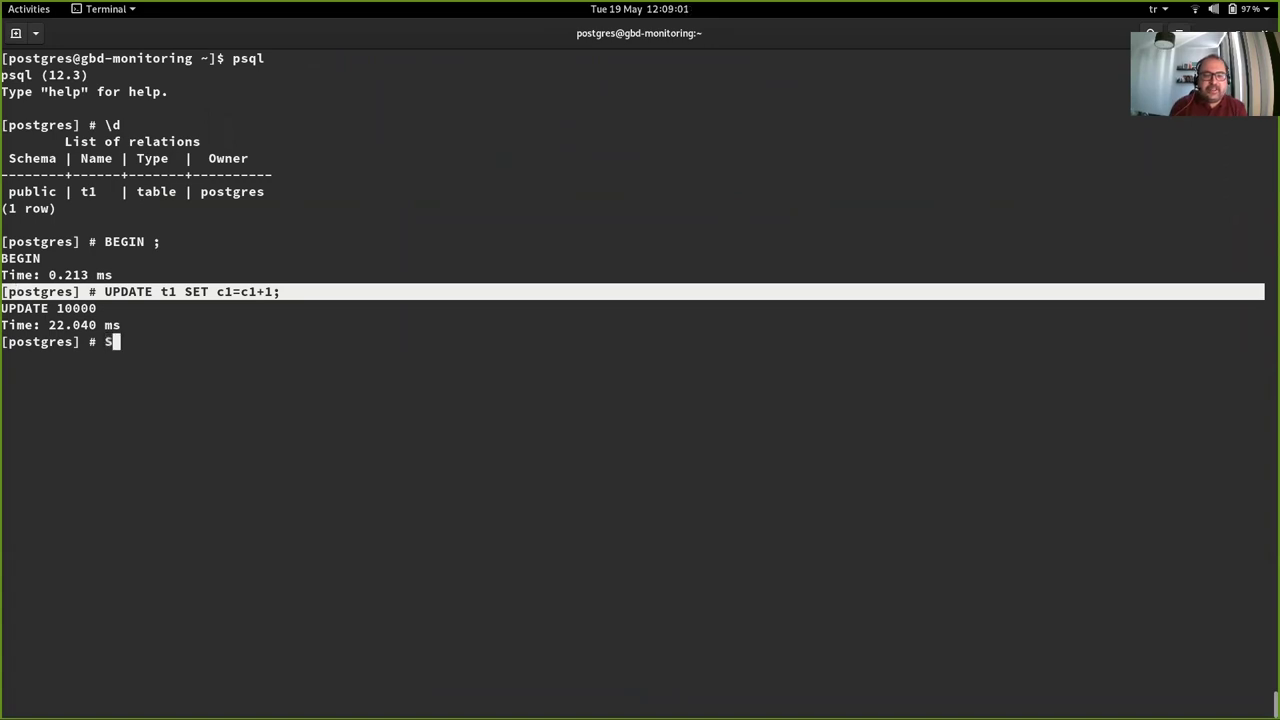
text(ELECT )
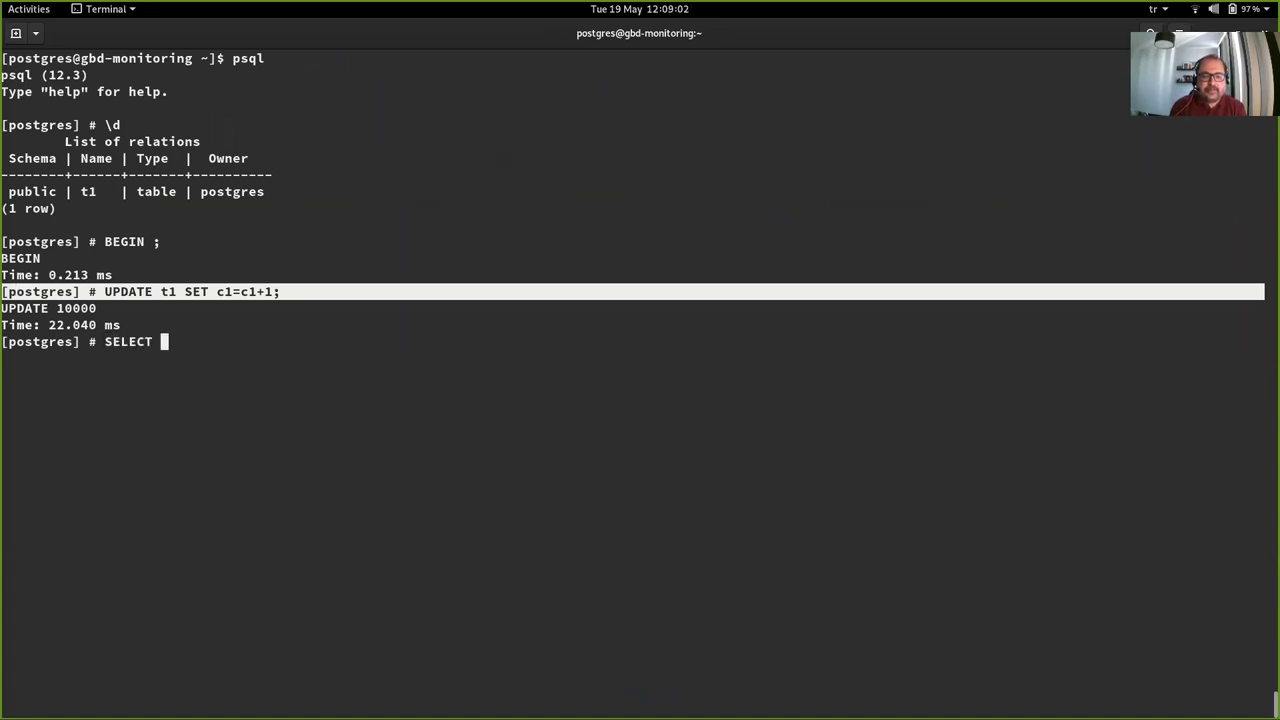
text(* FROM pg_stat_ac)
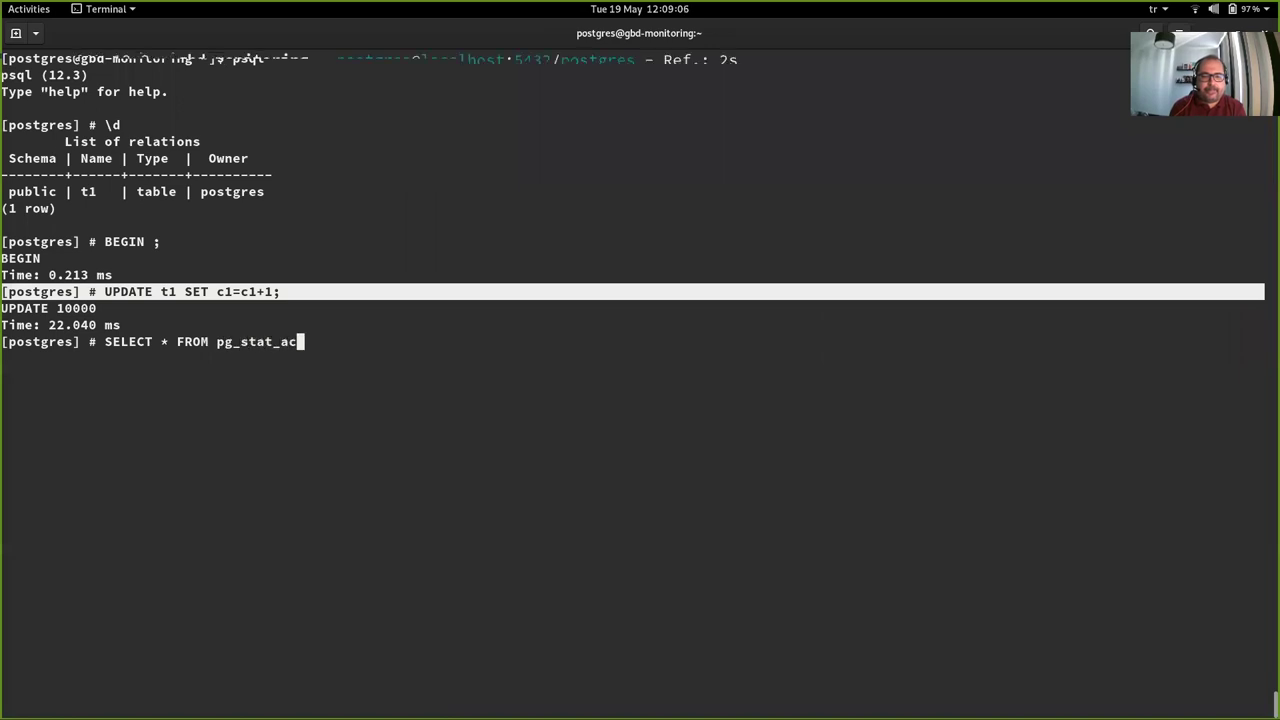
text(tivity )
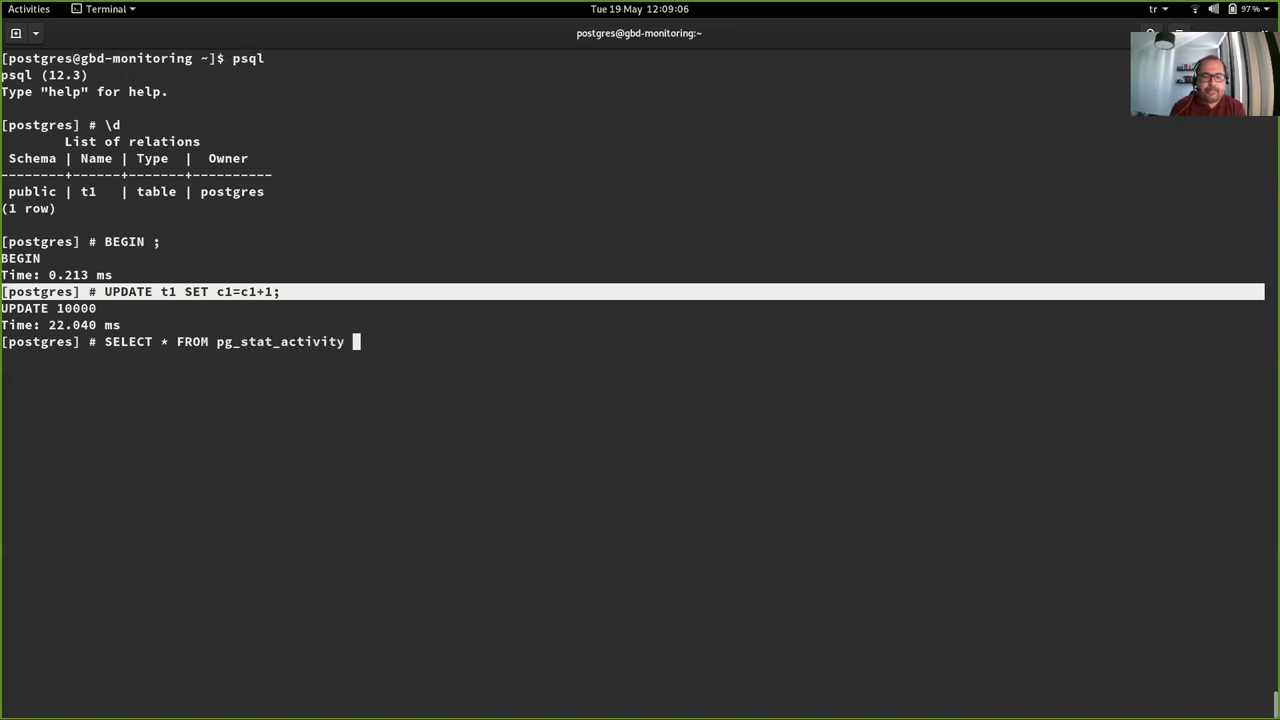
text(WHERE state)
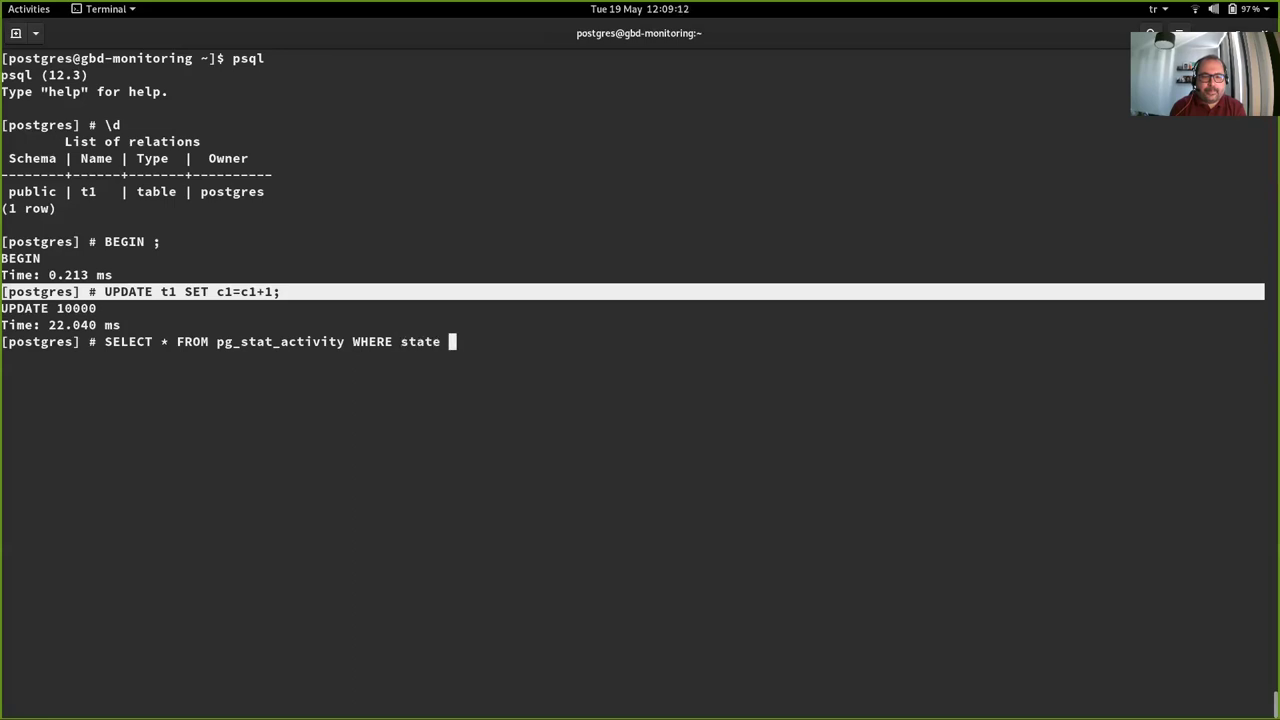
text( LIKE '%)
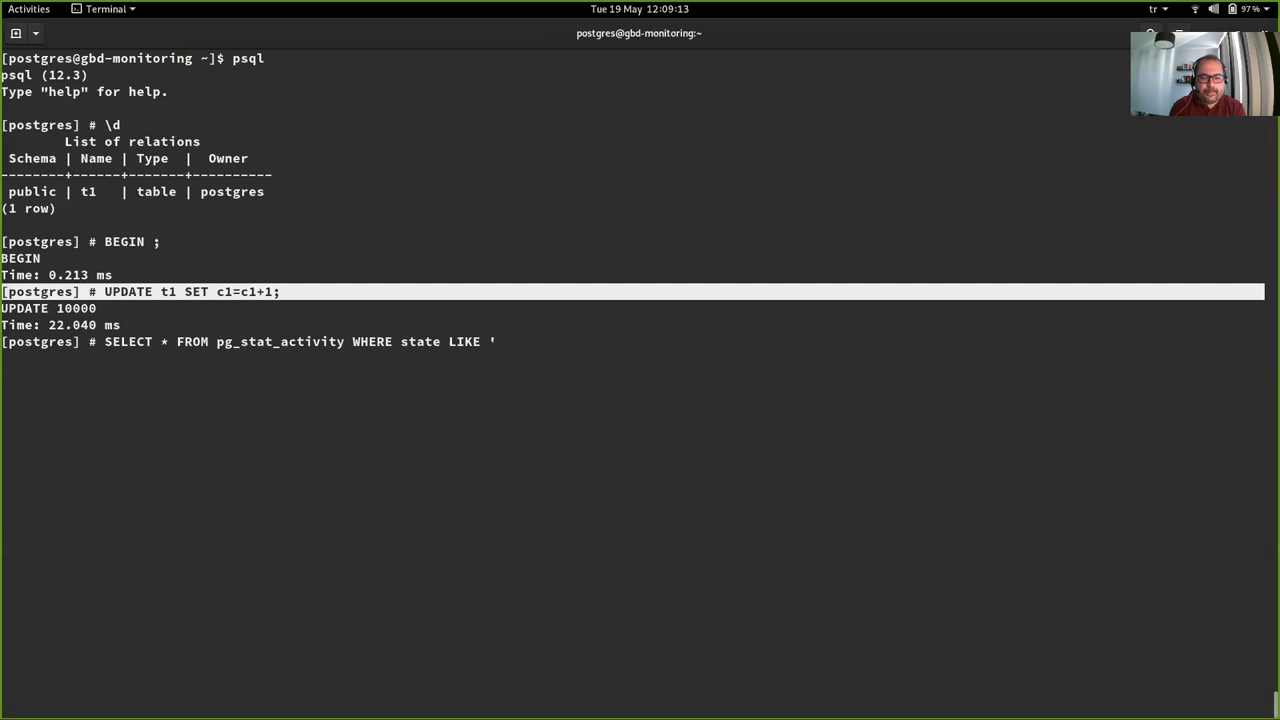
text(idle i)
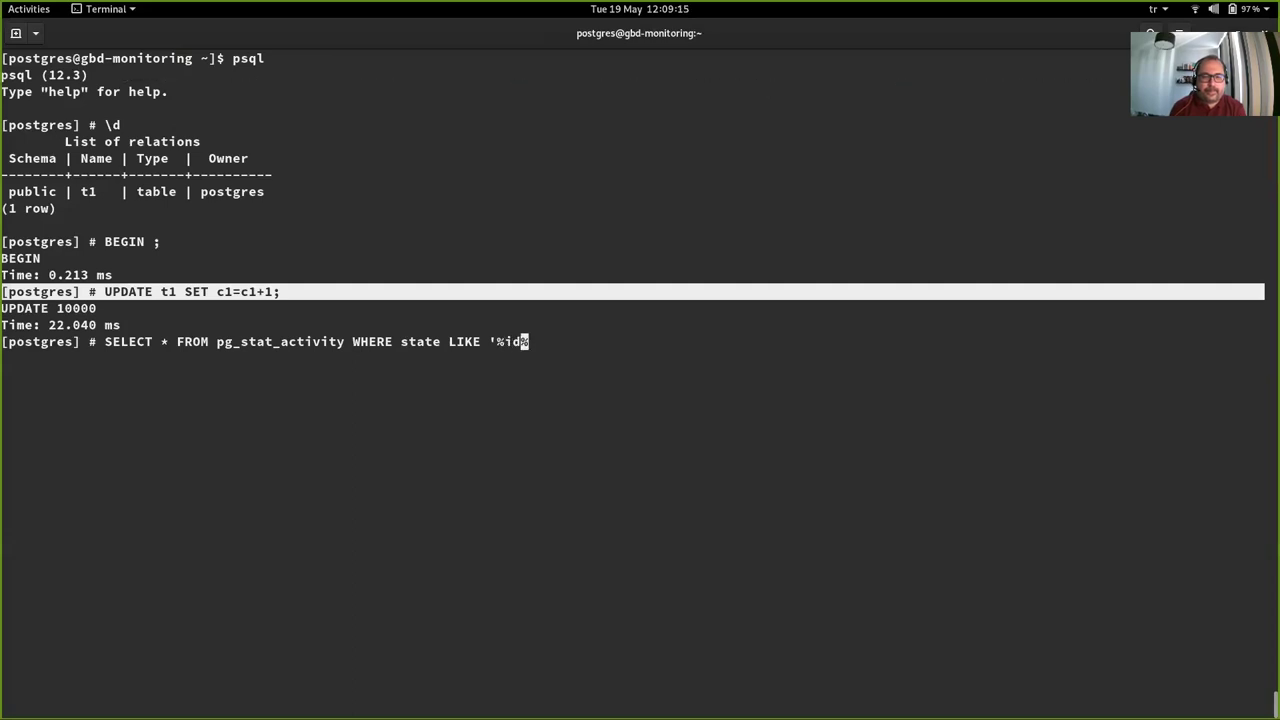
text(n)
key(Right)
text(;)
key(Left)
text(')
key(Right)
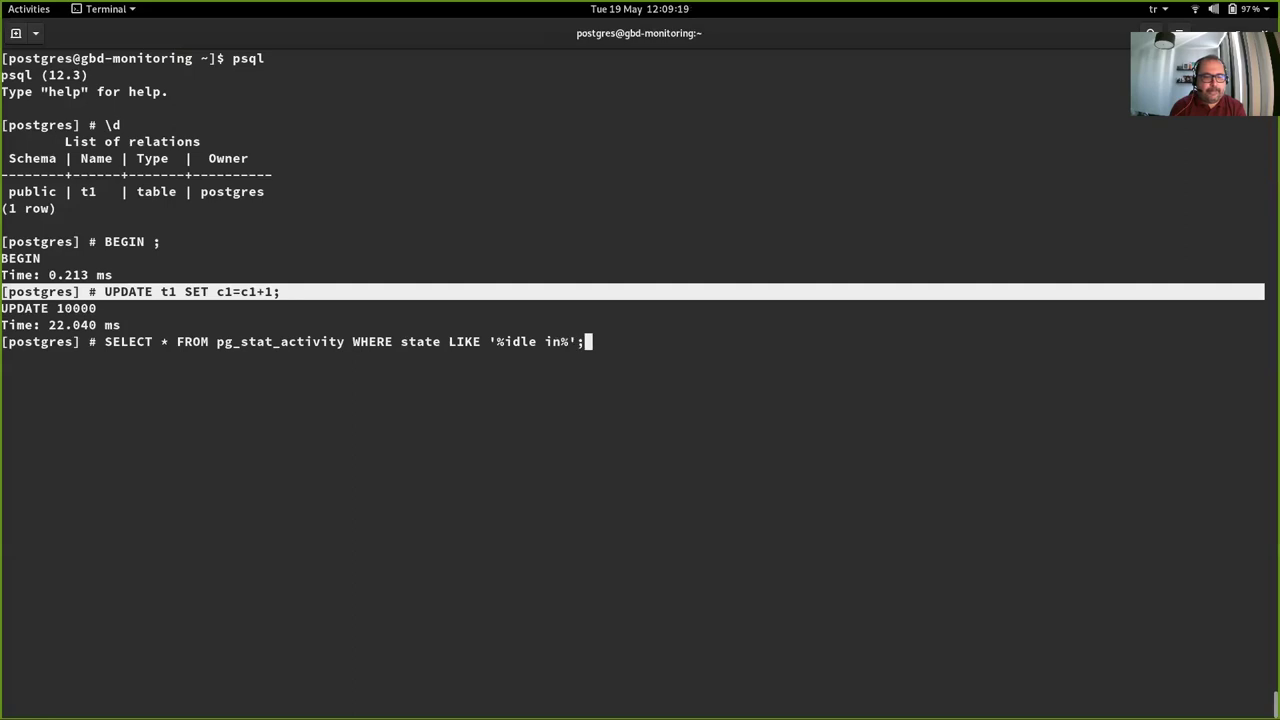
key(Return)
- Recall the previous query, remove its WHERE clause, and run SELECT * FROM pg_stat_activity;
key(Up)
key(BackSpace)
key(BackSpace)
key(BackSpace)
key(BackSpace)
key(BackSpace)
key(BackSpace)
key(BackSpace)
key(BackSpace)
key(BackSpace)
key(BackSpace)
key(BackSpace)
key(BackSpace)
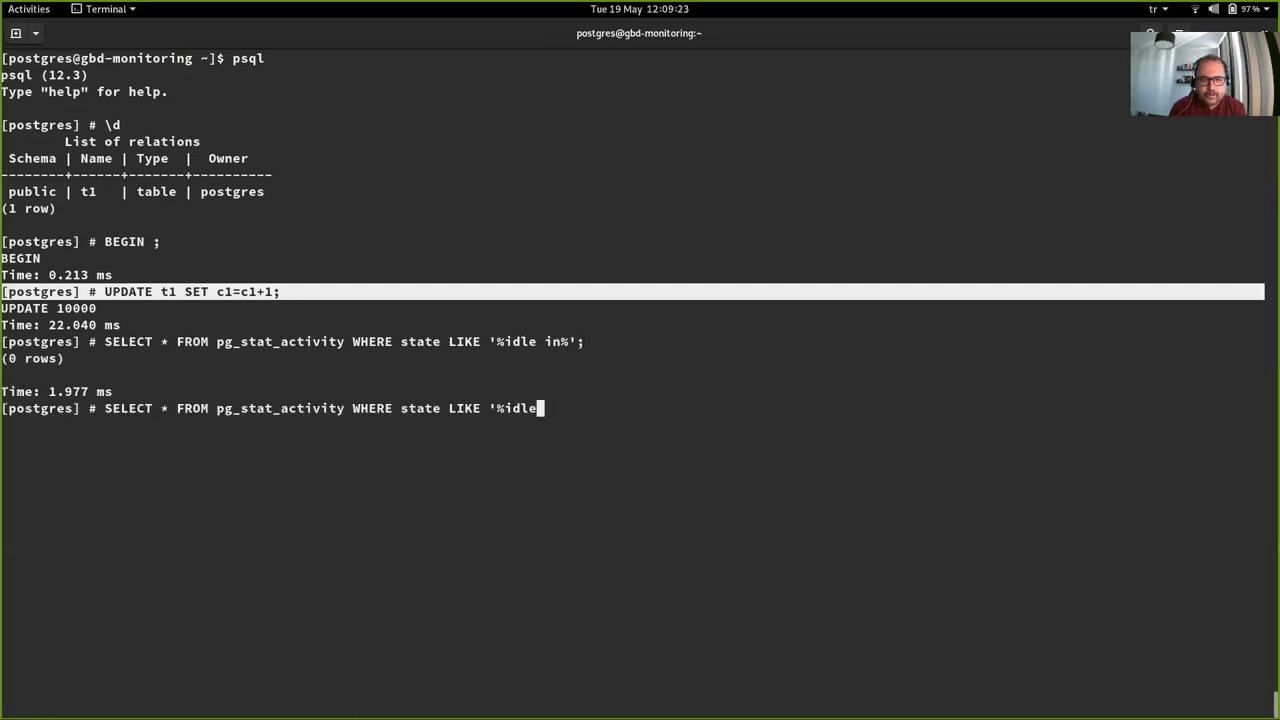
key(BackSpace)
key(BackSpace)
key(BackSpace)
key(BackSpace)
key(BackSpace)
key(BackSpace)
key(BackSpace)
key(BackSpace)
key(BackSpace)
key(BackSpace)
key(BackSpace)
key(BackSpace)
key(BackSpace)
key(BackSpace)
key(BackSpace)
key(BackSpace)
key(BackSpace)
key(BackSpace)
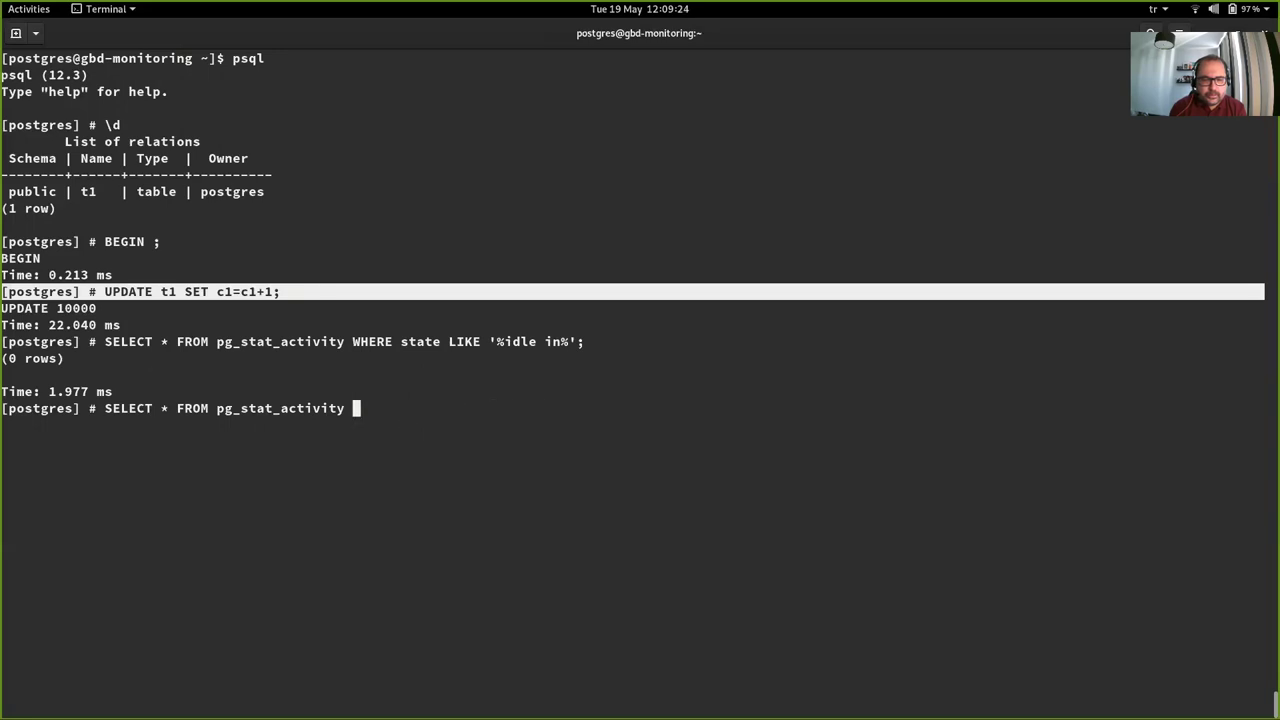
text(;)
key(Return)
- Page through the pg_stat_activity output and examine the record of the backend running the update on t1
key(space)
key(space)
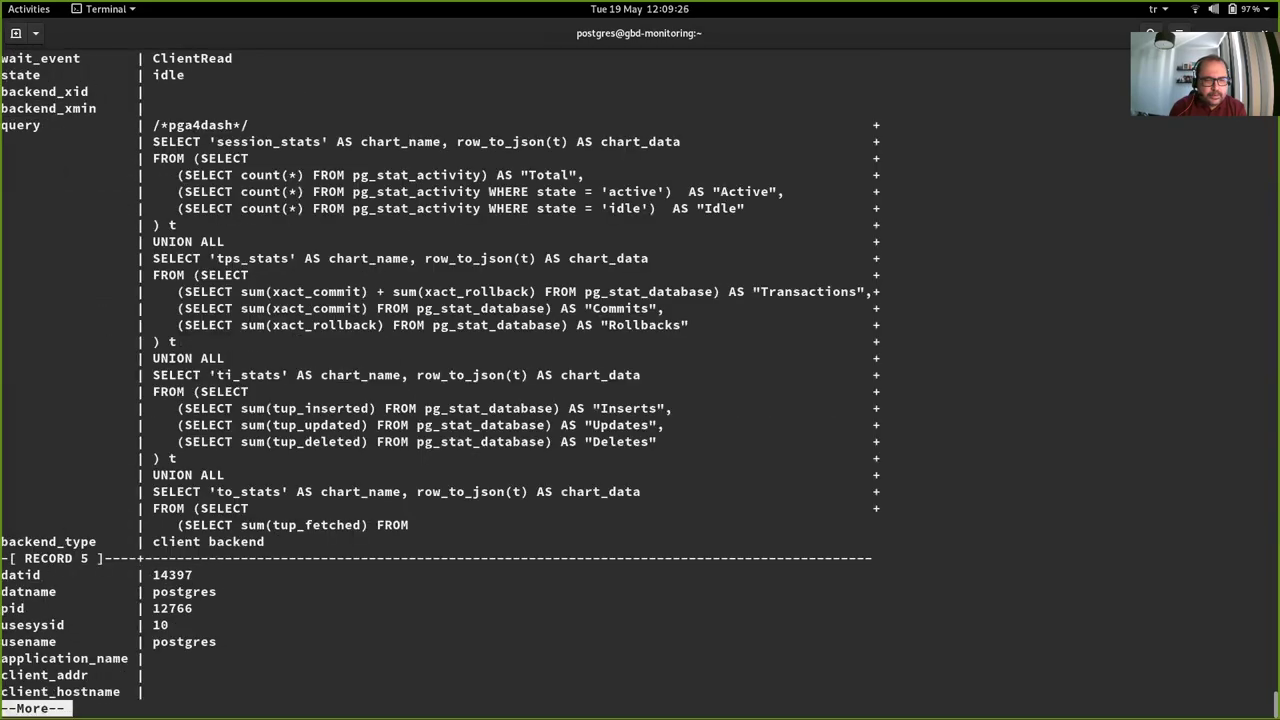
key(space)
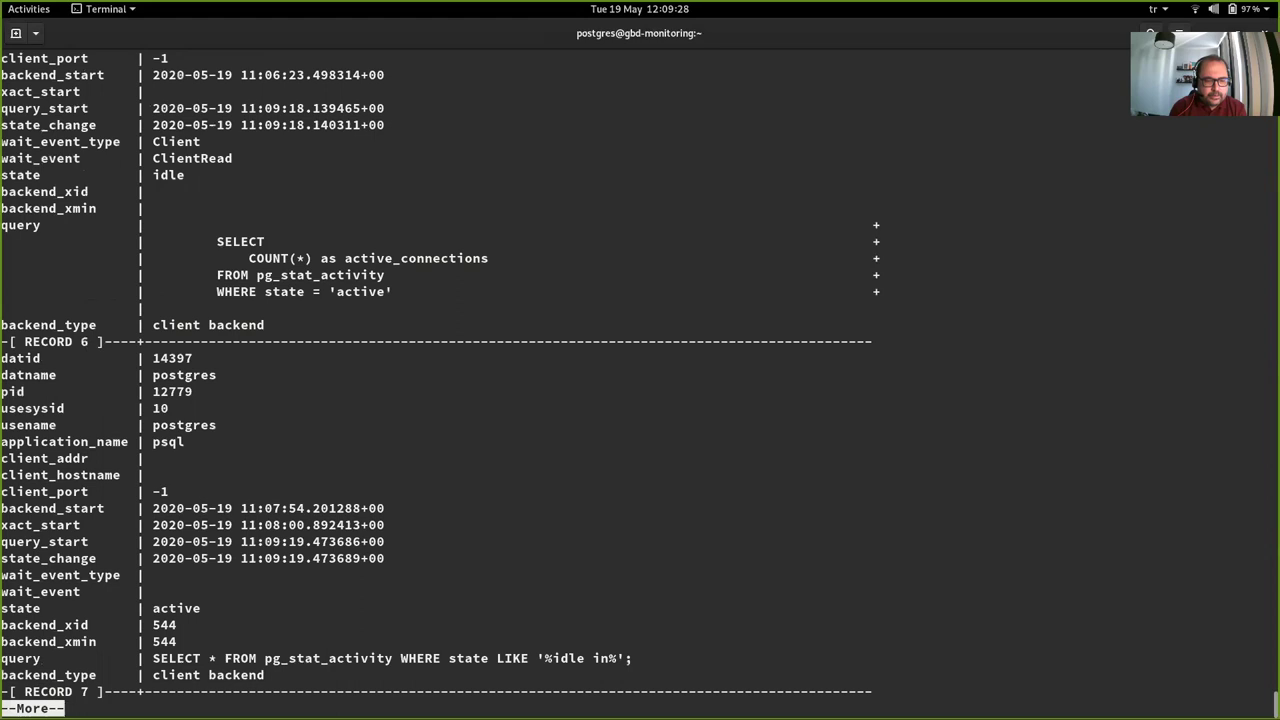
key(space)
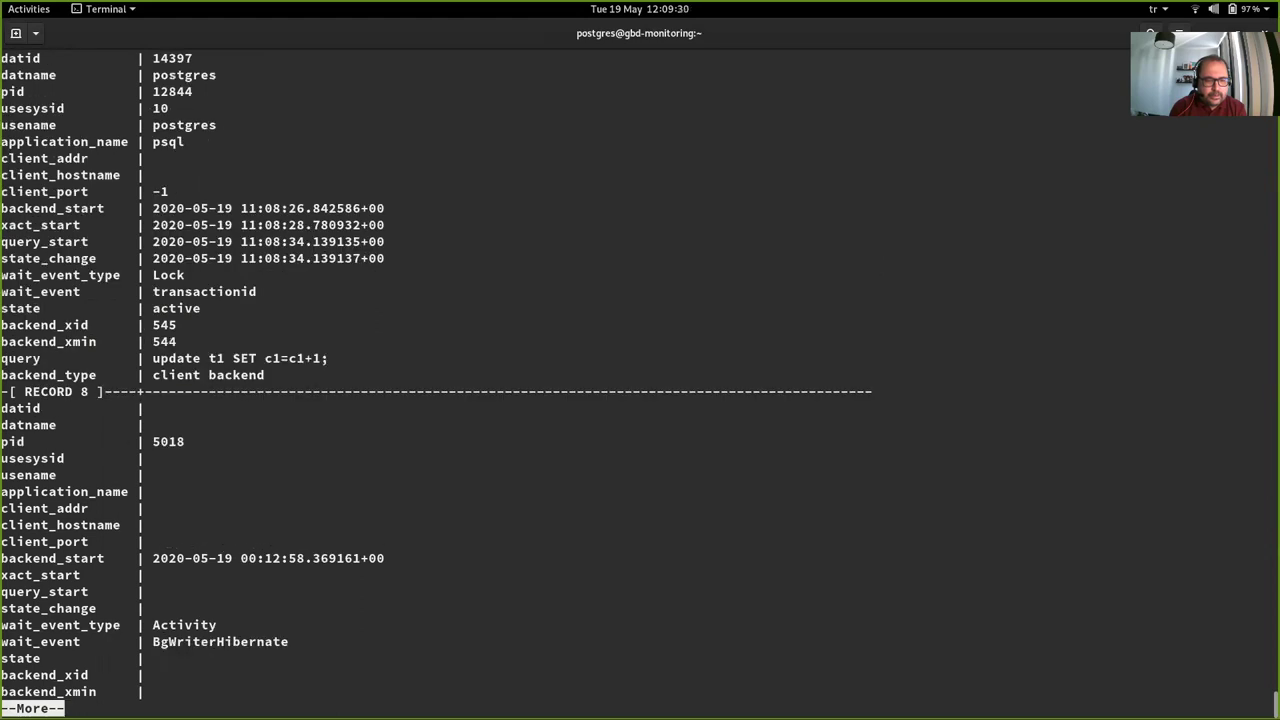
key(space)
key(space)
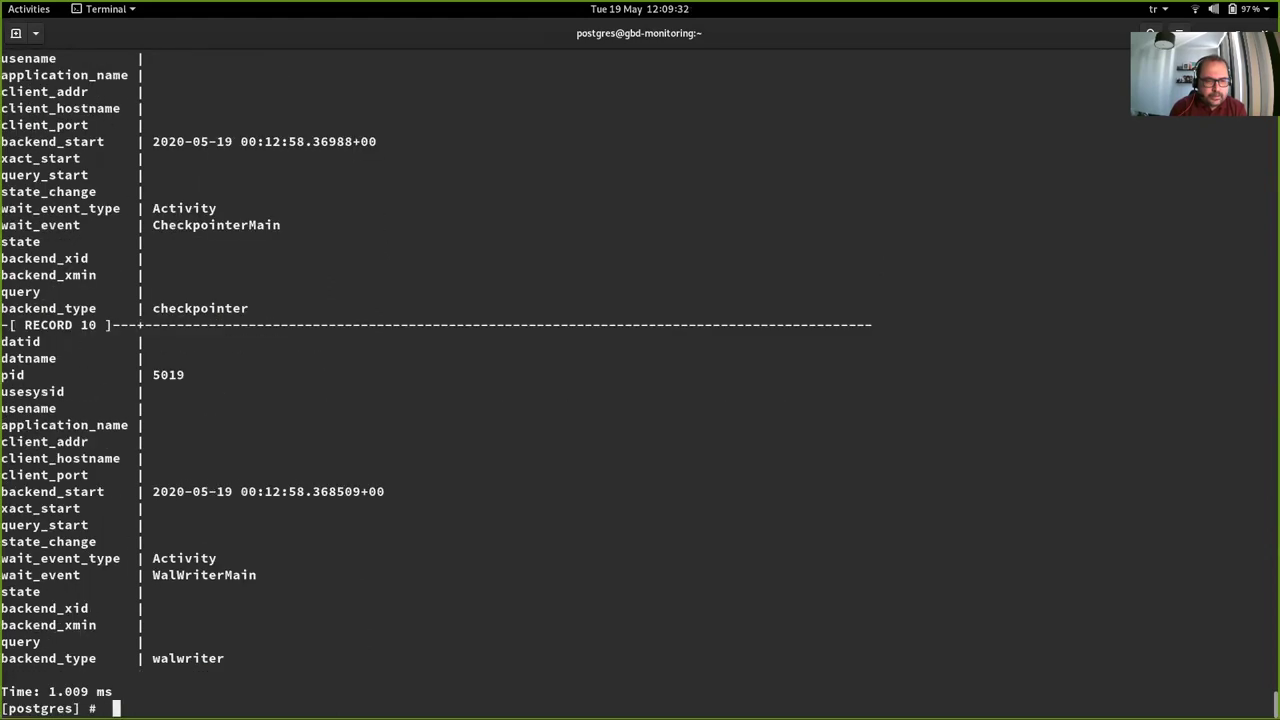
scroll(640, 384, up, 10)
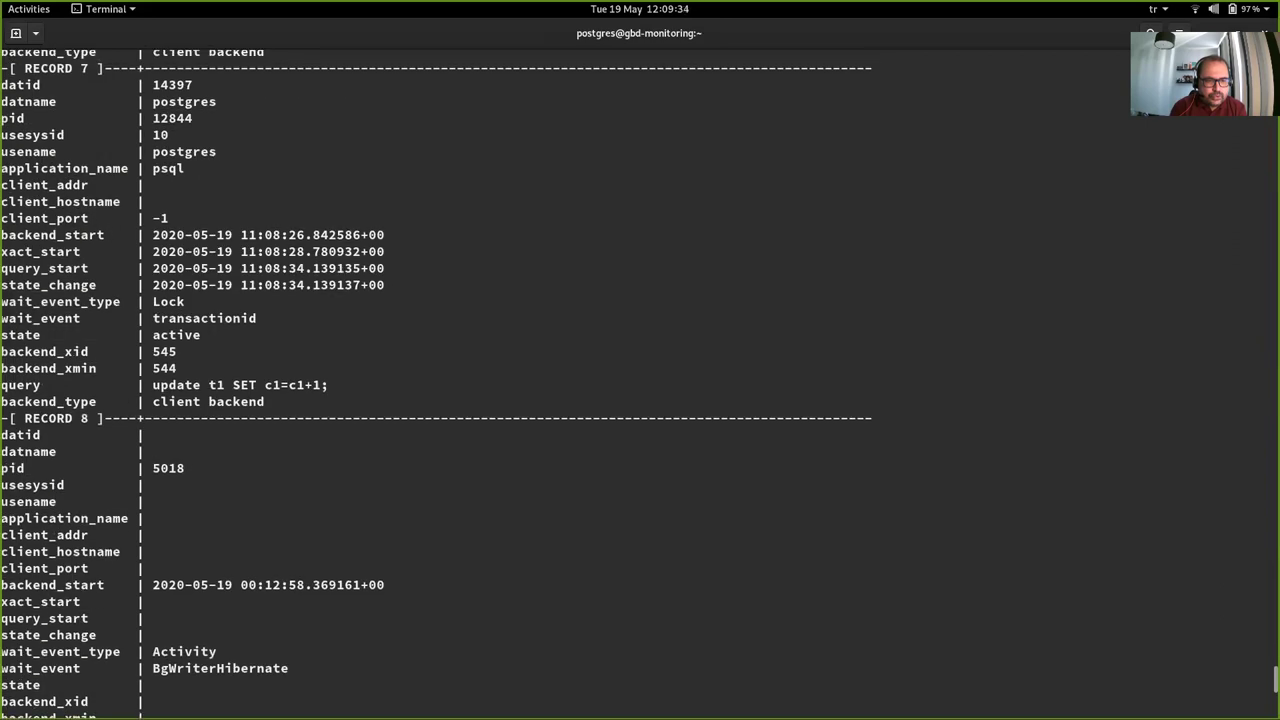
scroll(640, 384, up, 2)
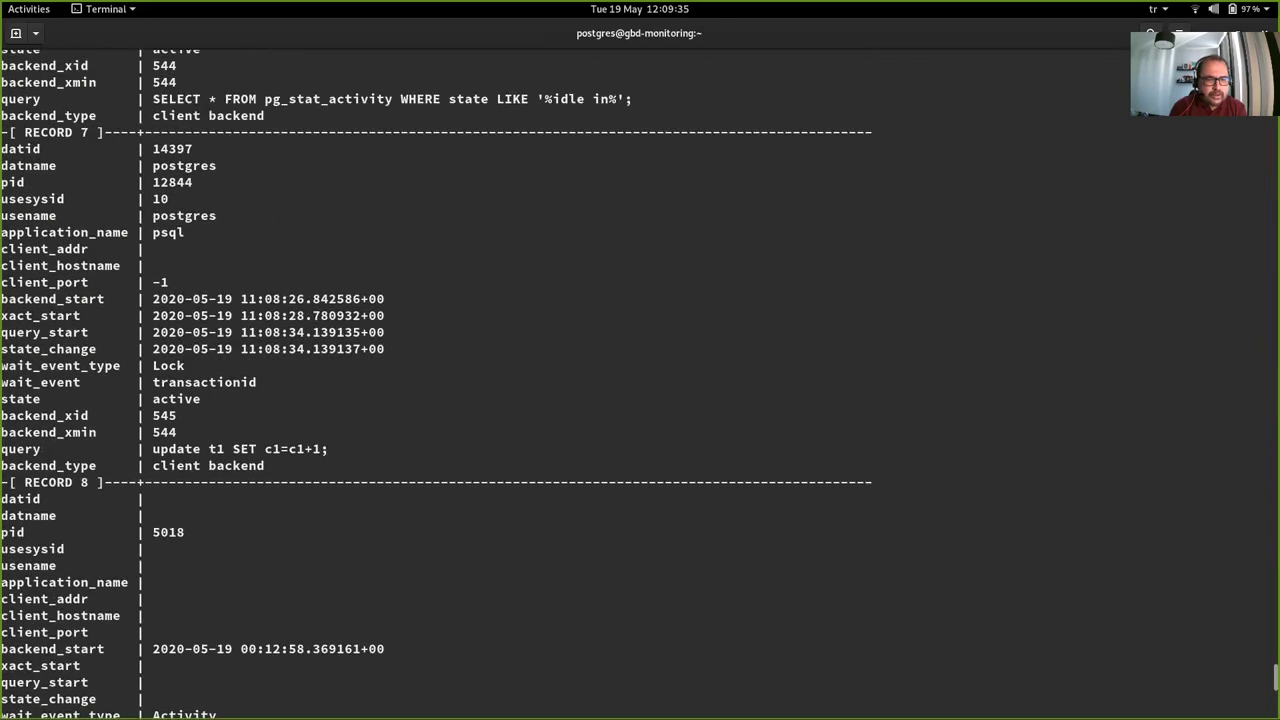
- Examine the state and query fields of the waiting update on t1, and compare the surrounding backend records in the pg_stat_activity output
triple_click(190, 400)
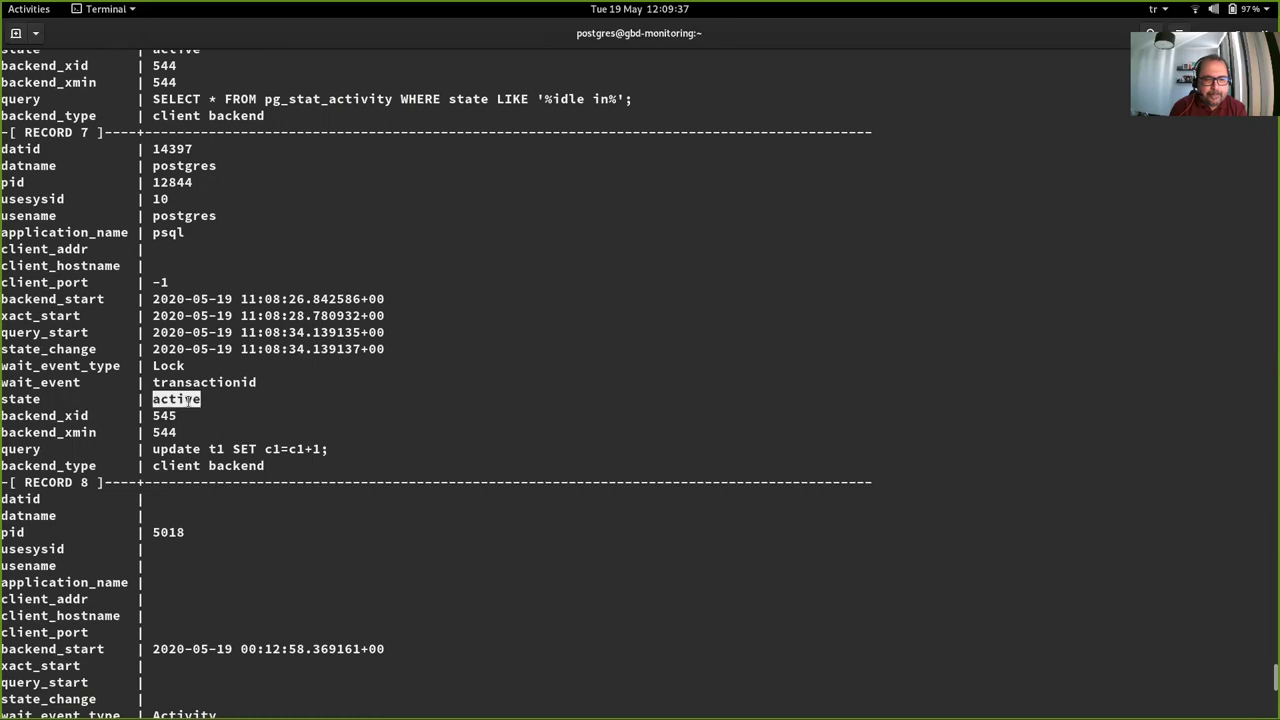
triple_click(240, 449)
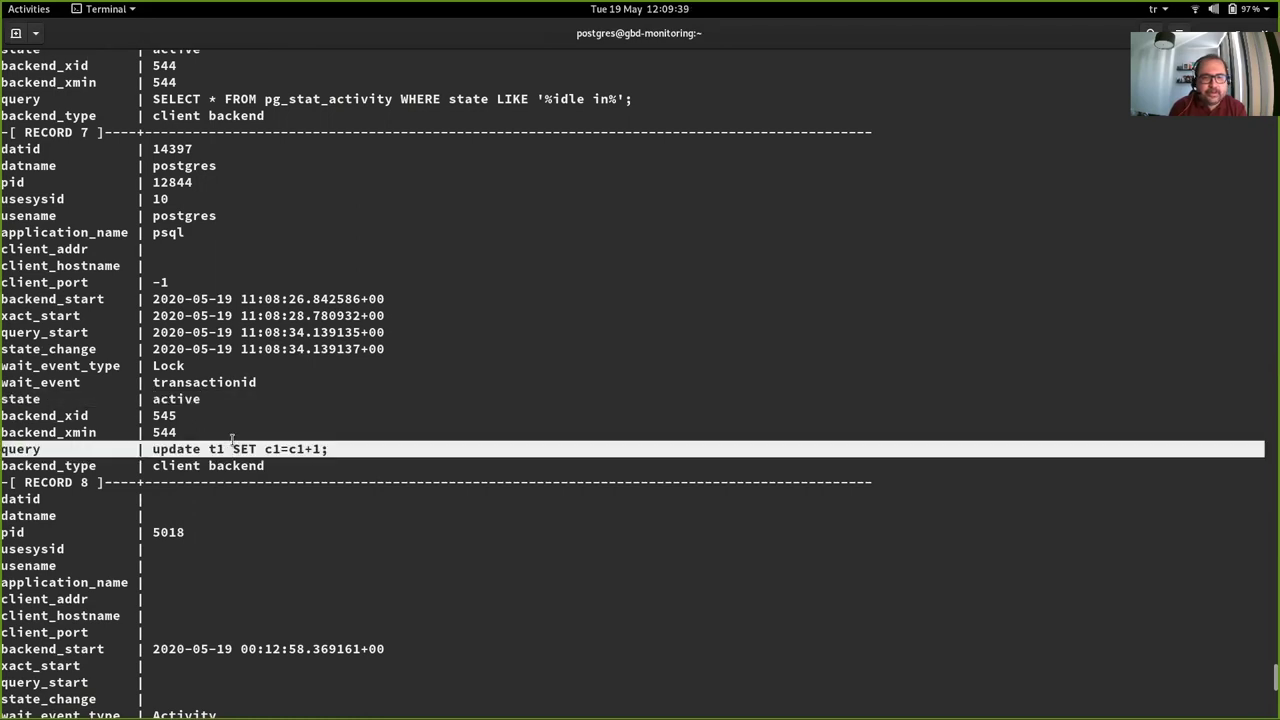
scroll(233, 440, up, 2)
scroll(233, 440, up, 4)
scroll(233, 440, down, 8)
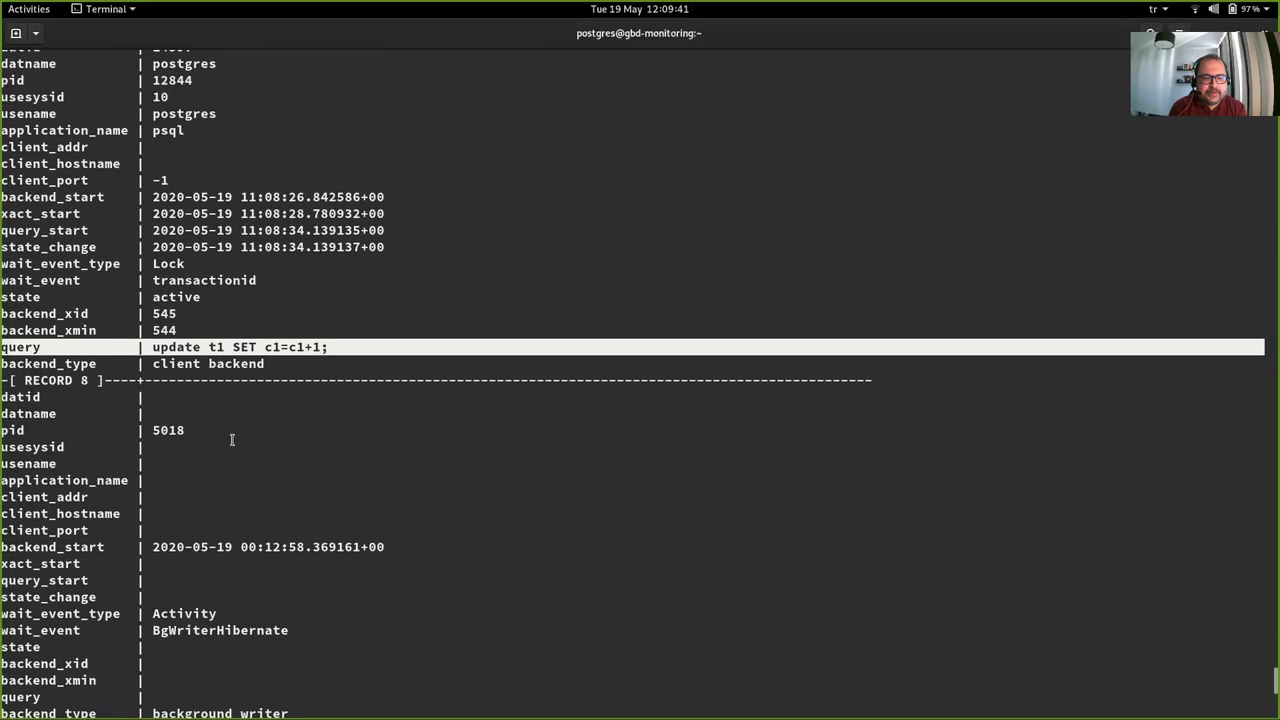
scroll(233, 438, up, 12)
scroll(233, 438, up, 7)
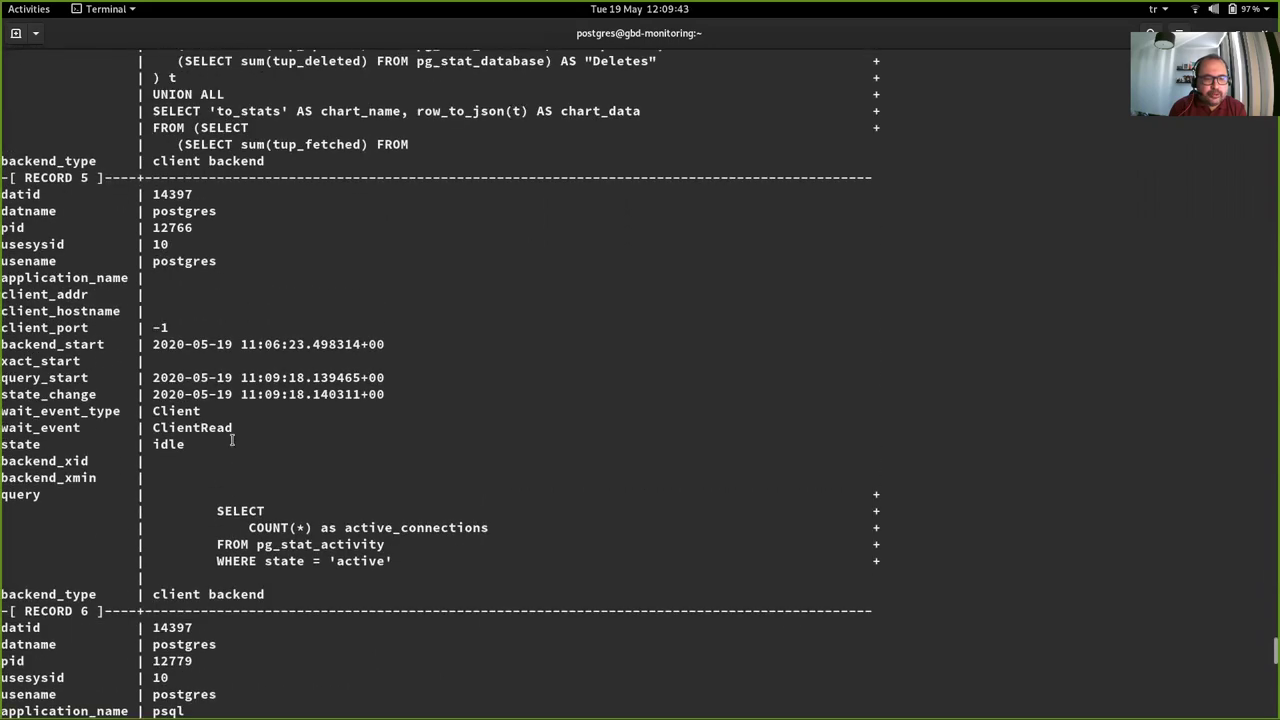
scroll(232, 440, up, 17)
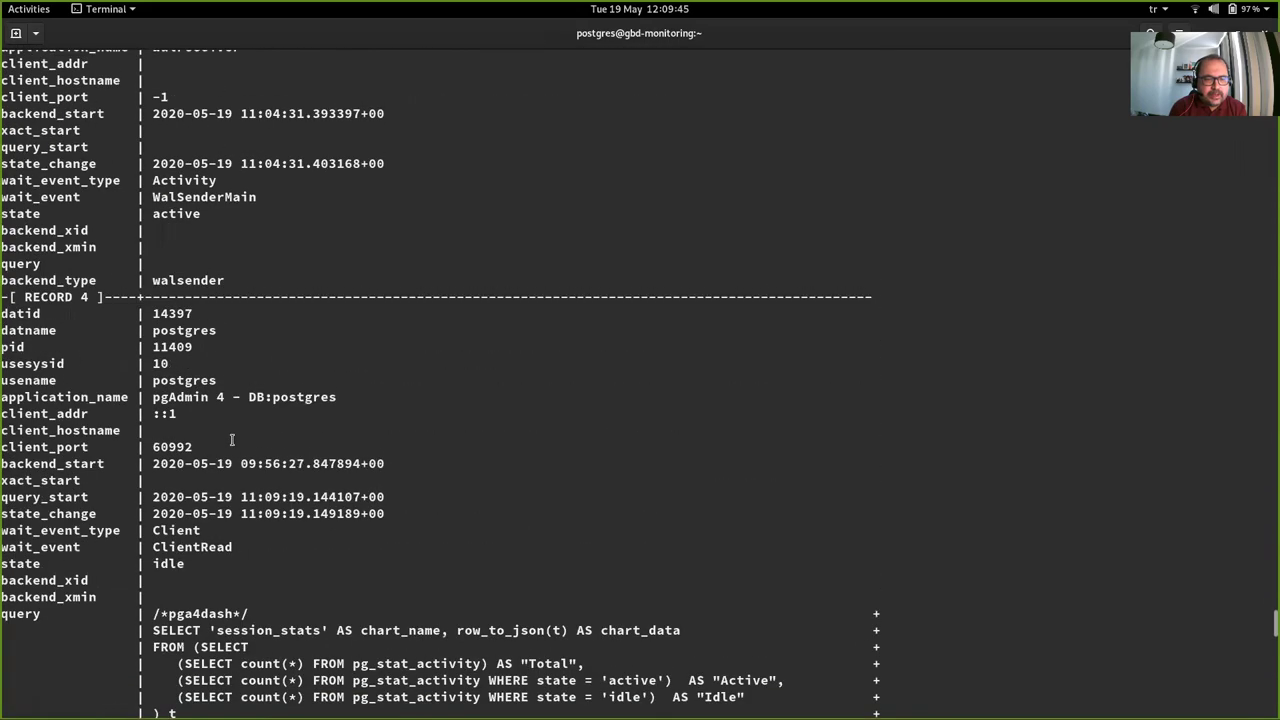
scroll(232, 440, down, 20)
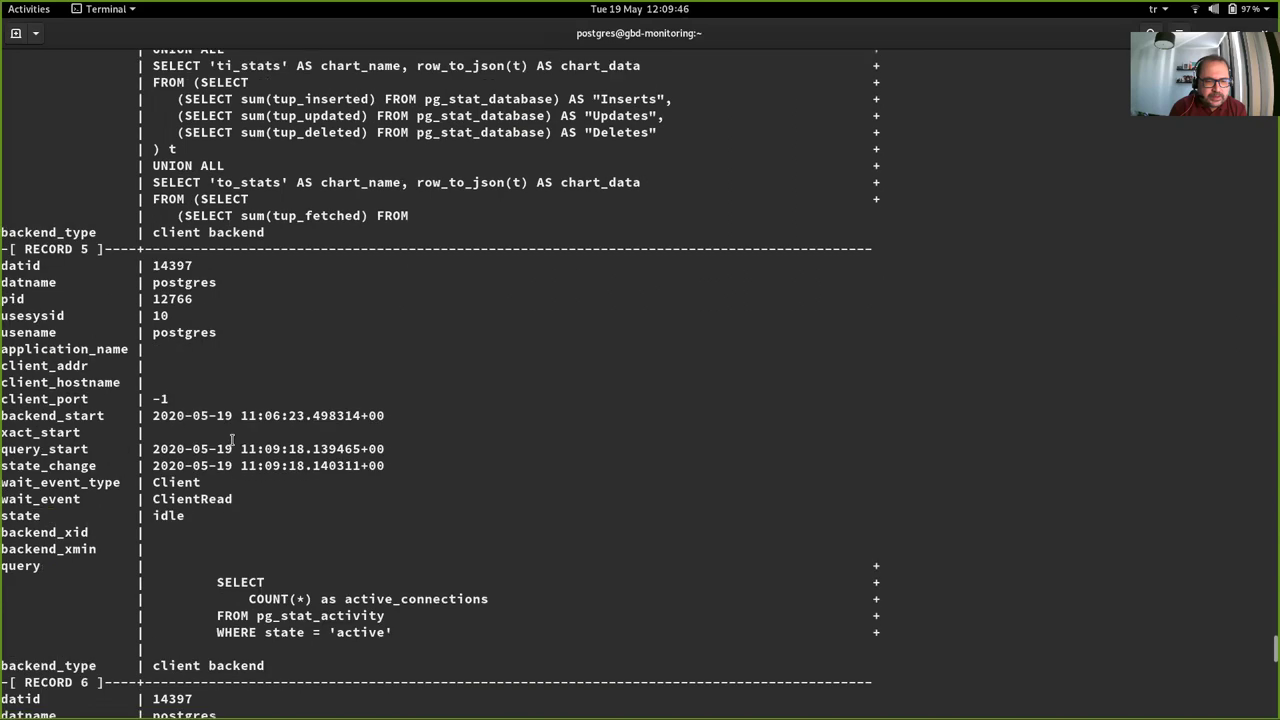
scroll(232, 440, down, 14)
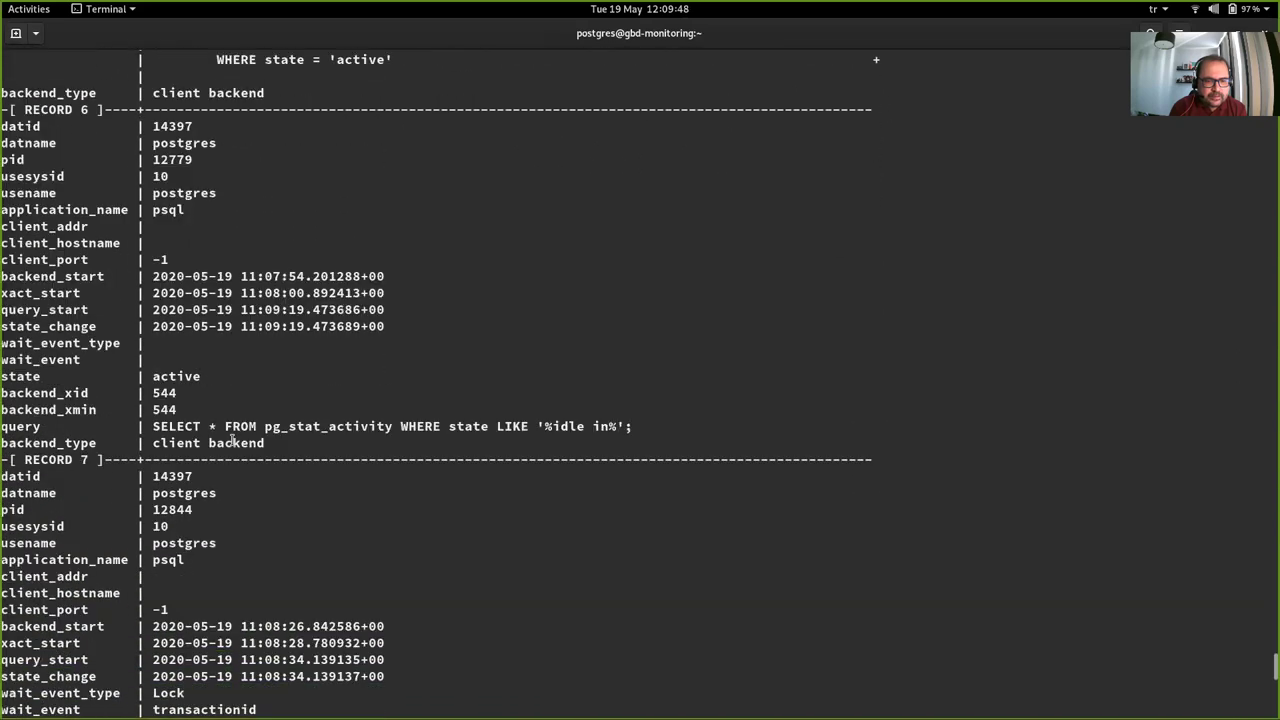
scroll(232, 440, down, 18)
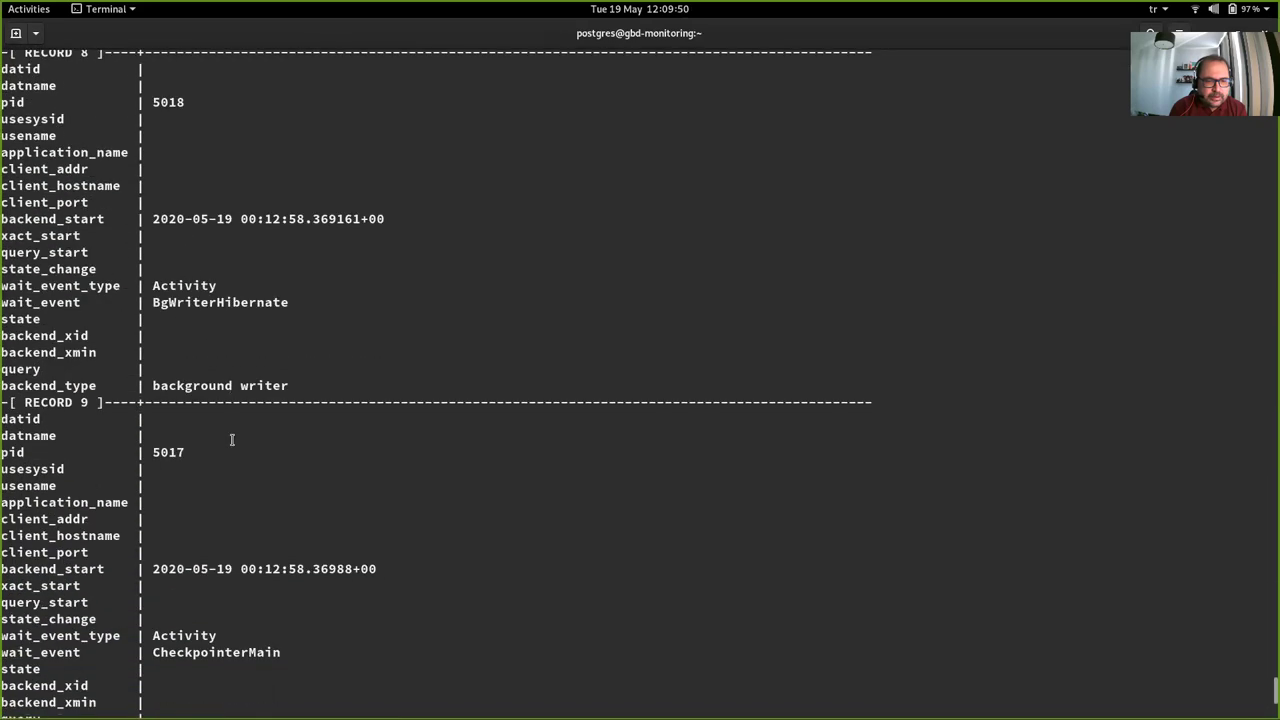
- Recall the filtered query, change its condition to the query text, and run SELECT * FROM pg_stat_activity WHERE query ilike '%update%';
key(Up)
key(Up)
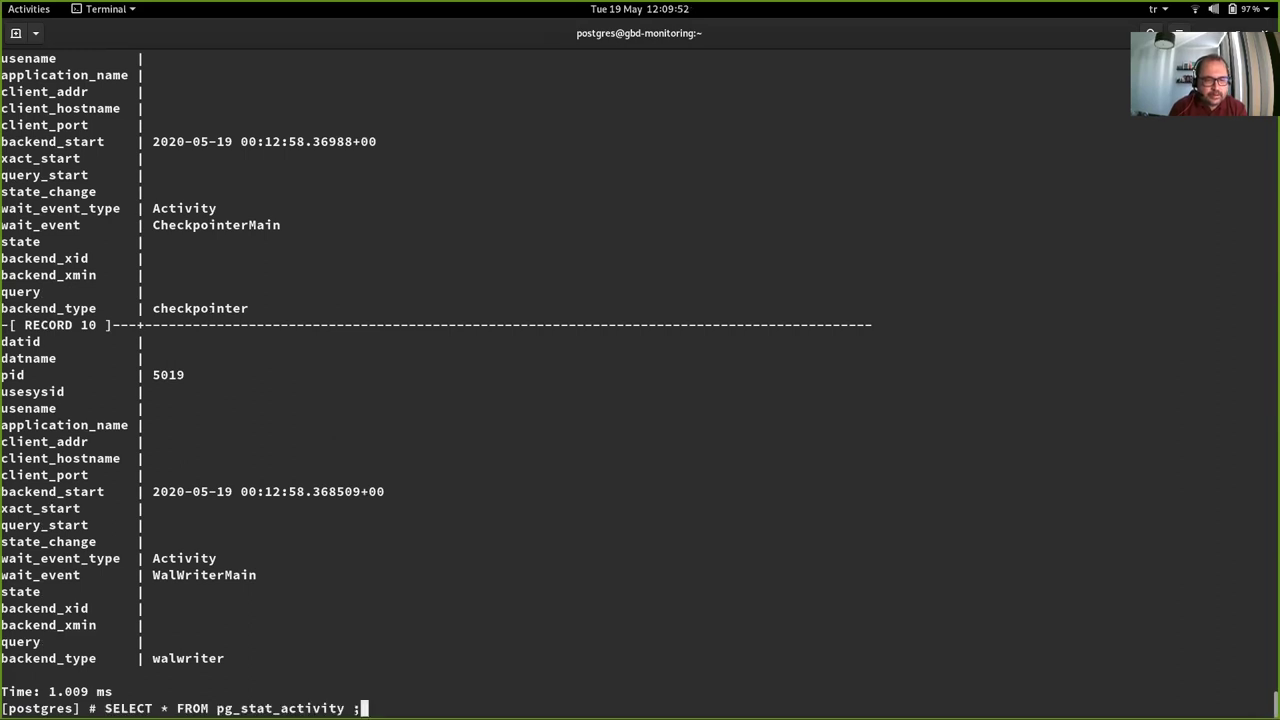
key(Up)
key(Down)
key(BackSpace)
key(BackSpace)
key(BackSpace)
key(BackSpace)
key(BackSpace)
key(BackSpace)
key(BackSpace)
key(BackSpace)
key(BackSpace)
key(BackSpace)
key(BackSpace)
key(BackSpace)
key(BackSpace)
key(BackSpace)
key(BackSpace)
key(BackSpace)
key(BackSpace)
key(BackSpace)
key(BackSpace)
key(BackSpace)
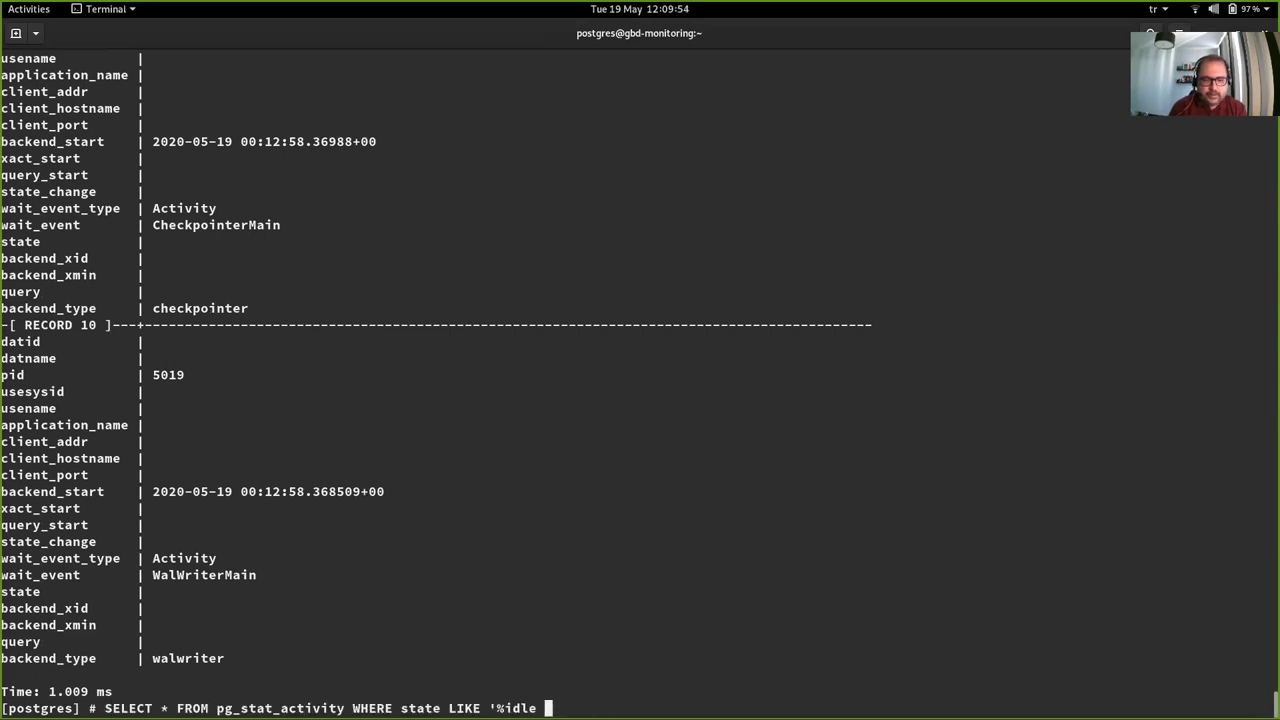
text(query ilike '')
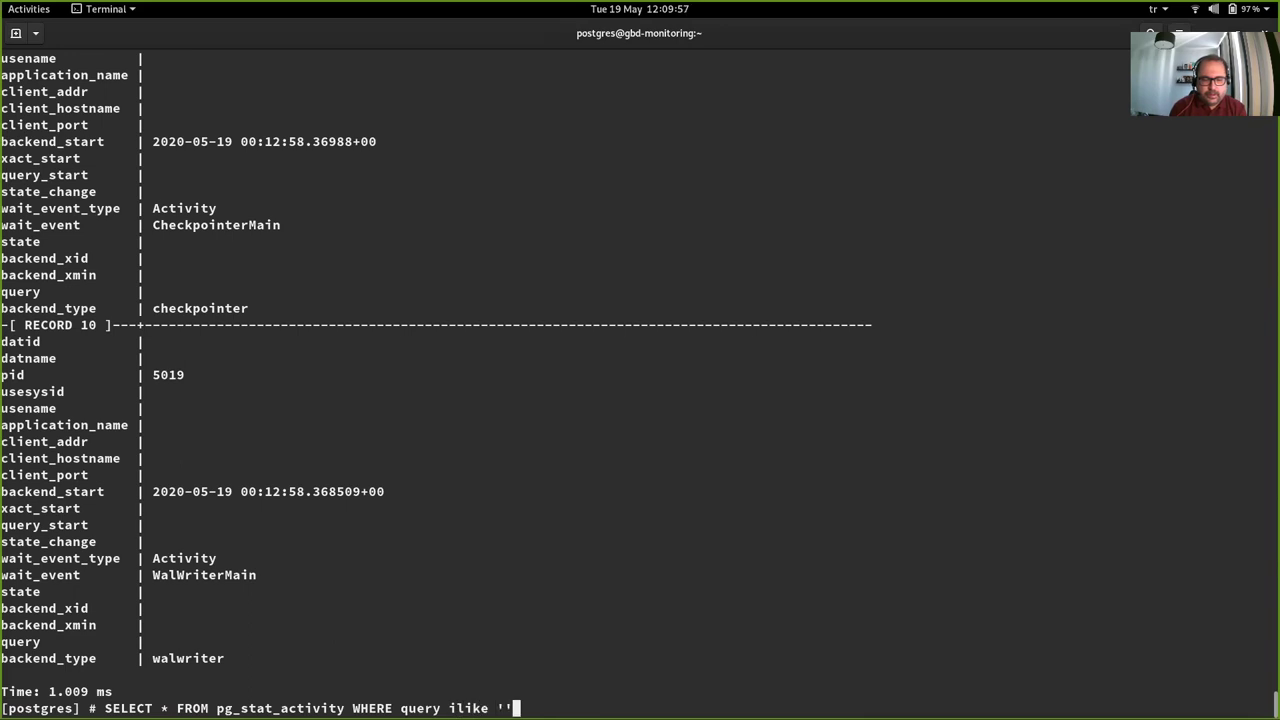
key(Left)
text(update)
key(Left)
key(Left)
key(Left)
key(Left)
key(Left)
key(Left)
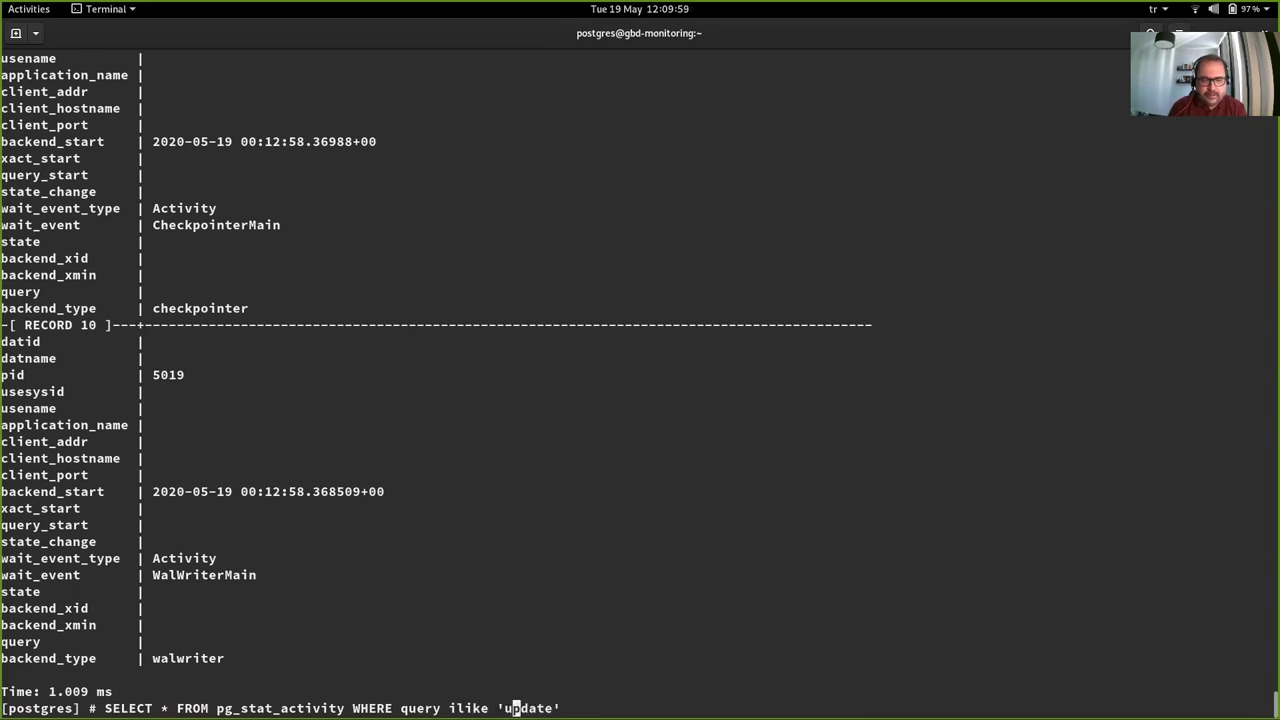
text(%)
key(Right)
key(Right)
key(Right)
key(Right)
key(Right)
key(Right)
text(%)
key(Right)
text(;)
key(Return)
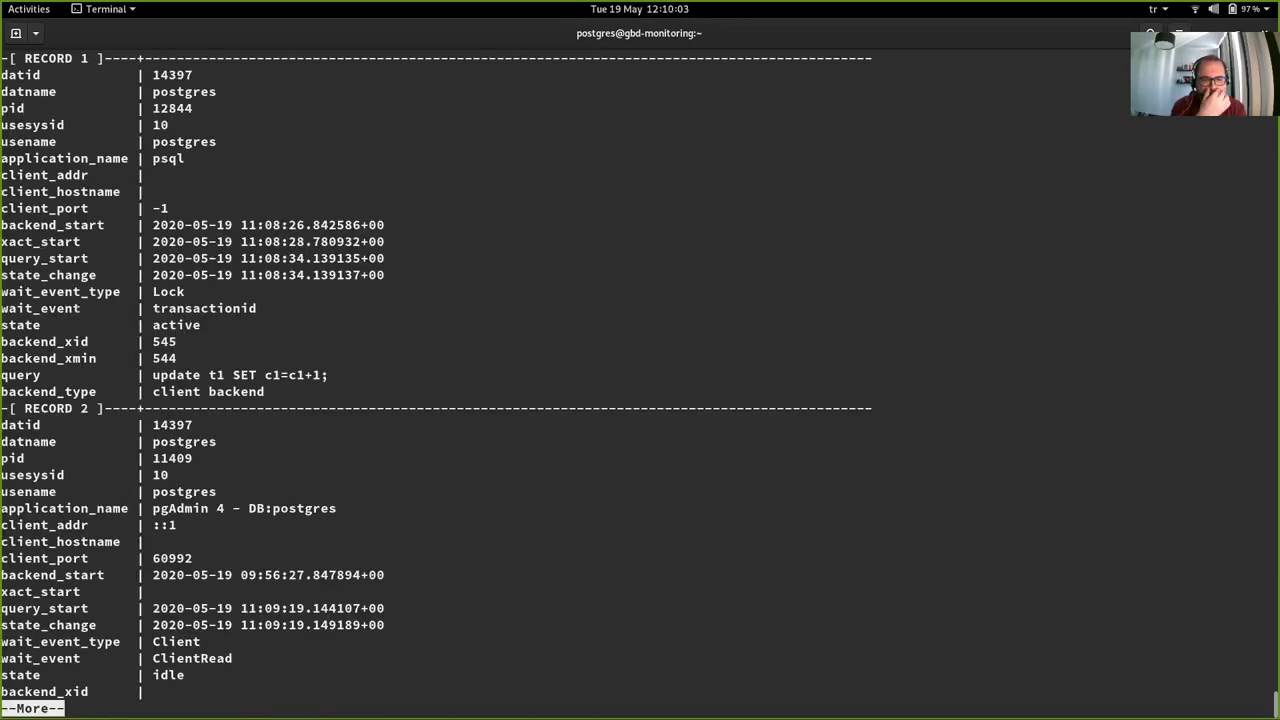
- Page through the filtered output and highlight the query line of the backend updating t1
key(space)
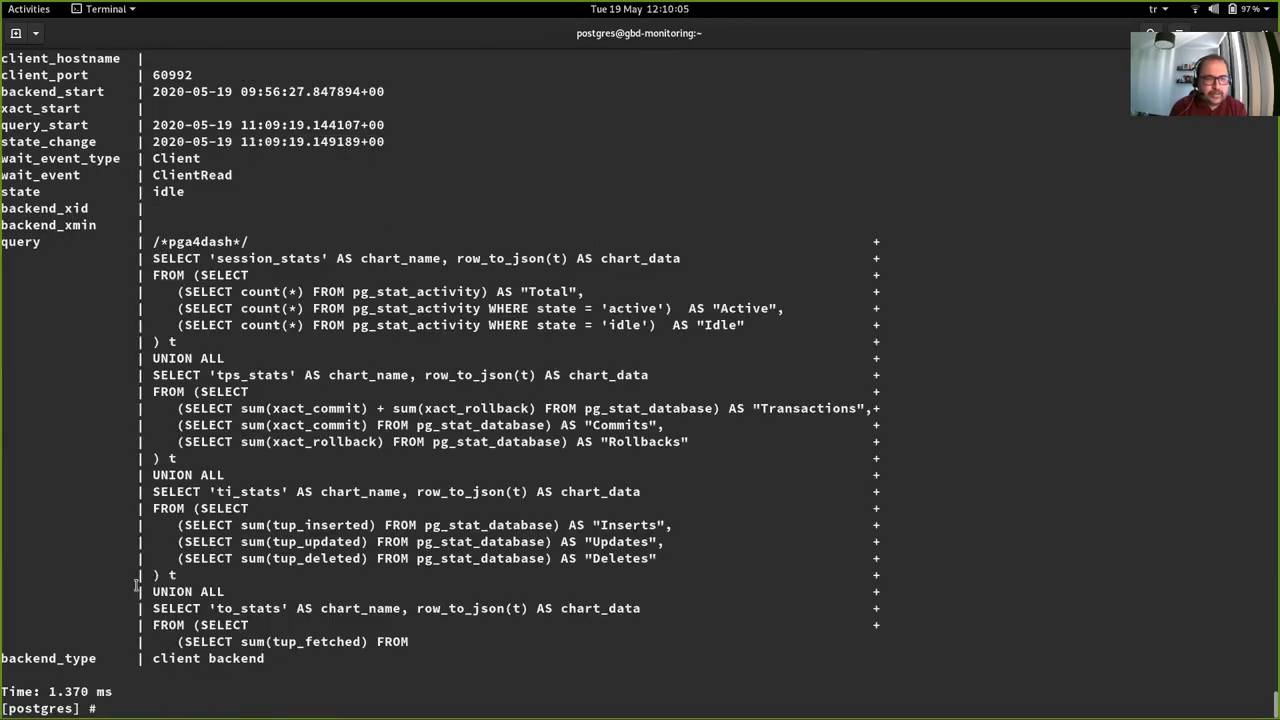
scroll(173, 575, up, 13)
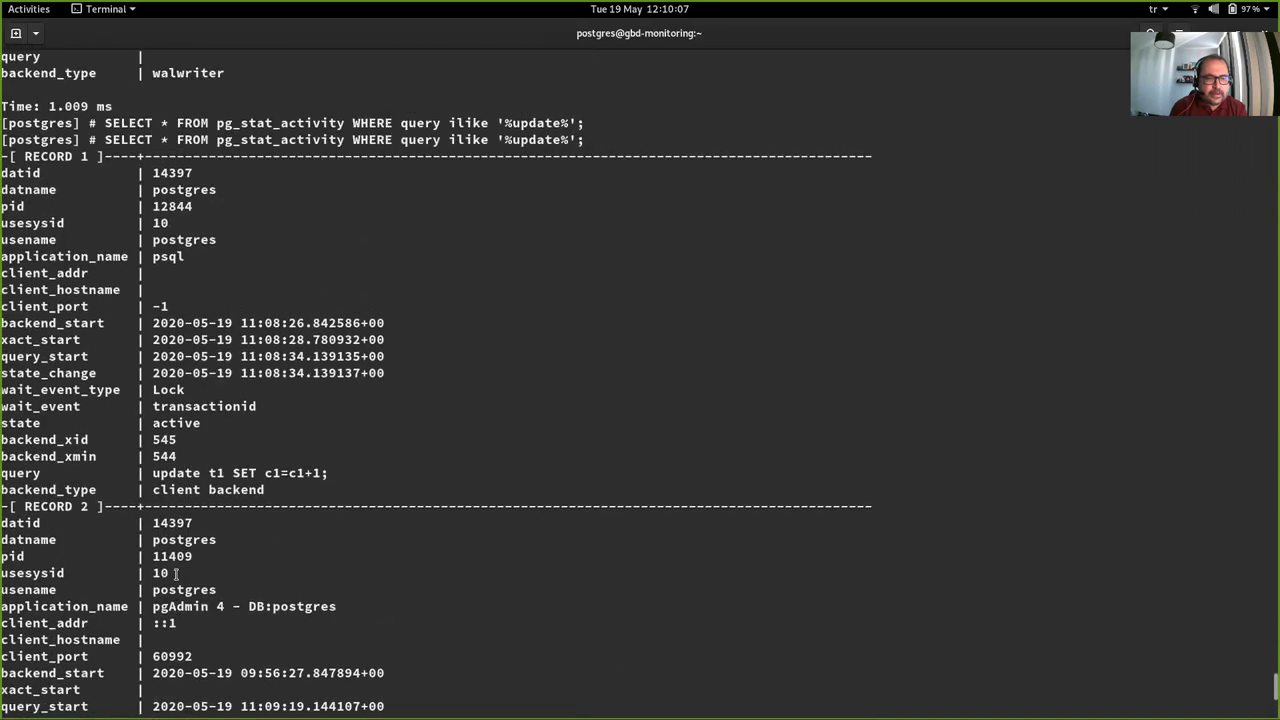
triple_click(173, 571)
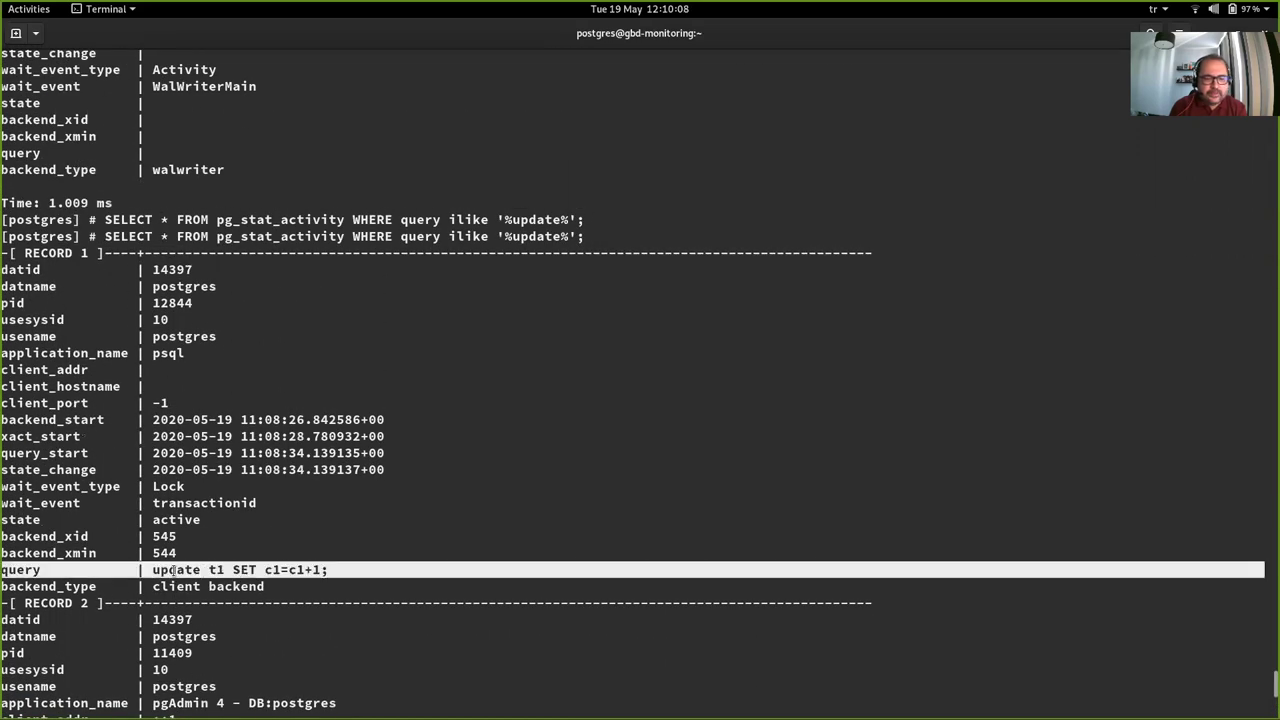
- Switch to pg_activity and compare its blocking and waiting query lists, highlighting the query text in each
key(alt+Tab)
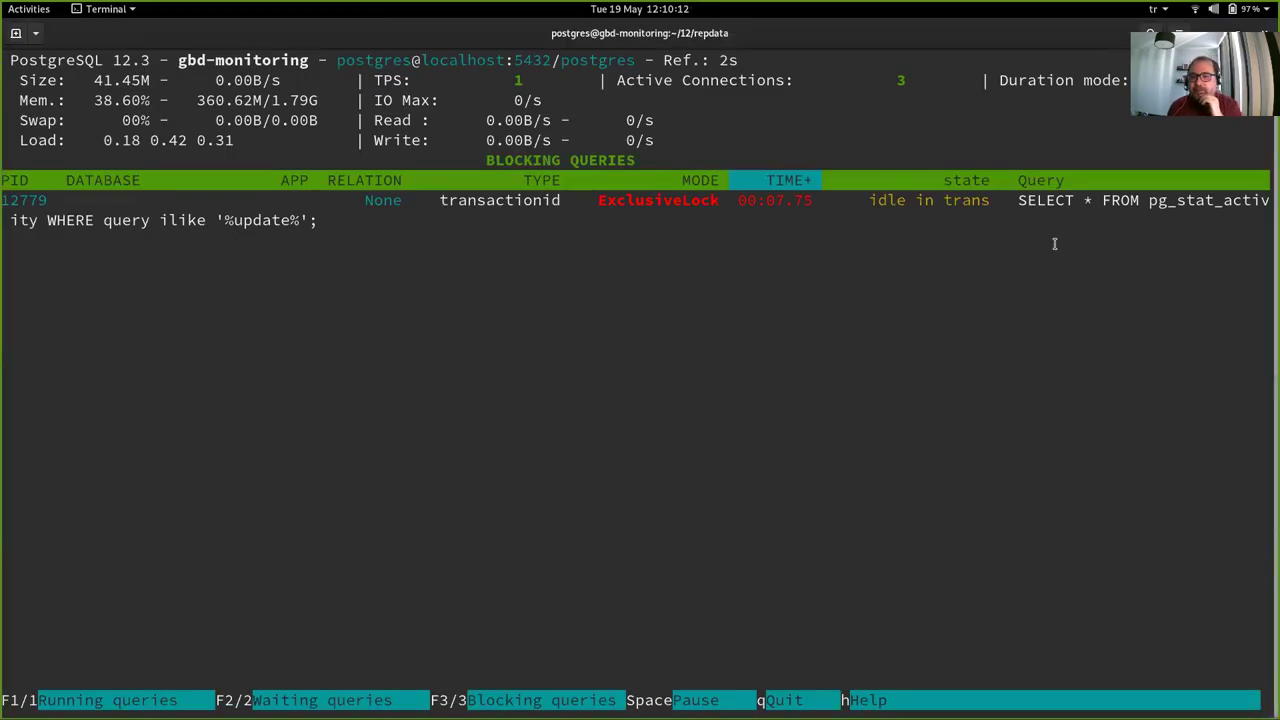
drag(1008, 200, 1119, 265)
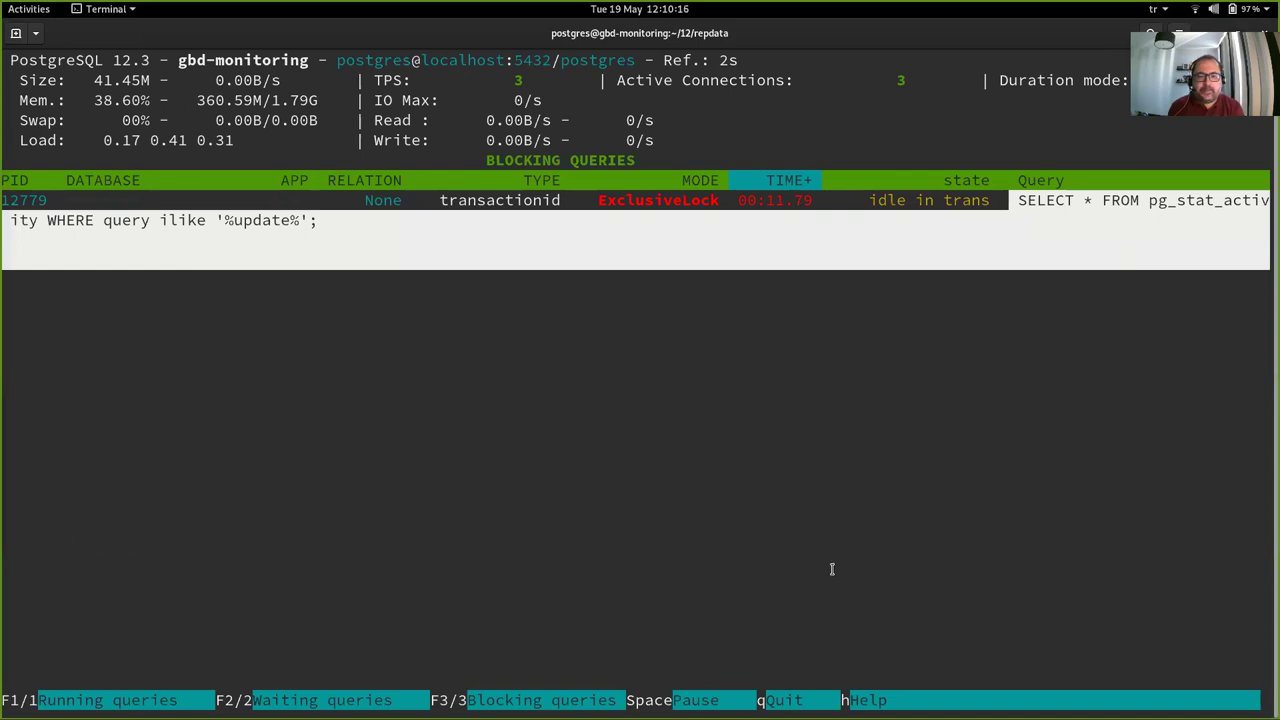
key(F2)
key(F1)
key(F3)
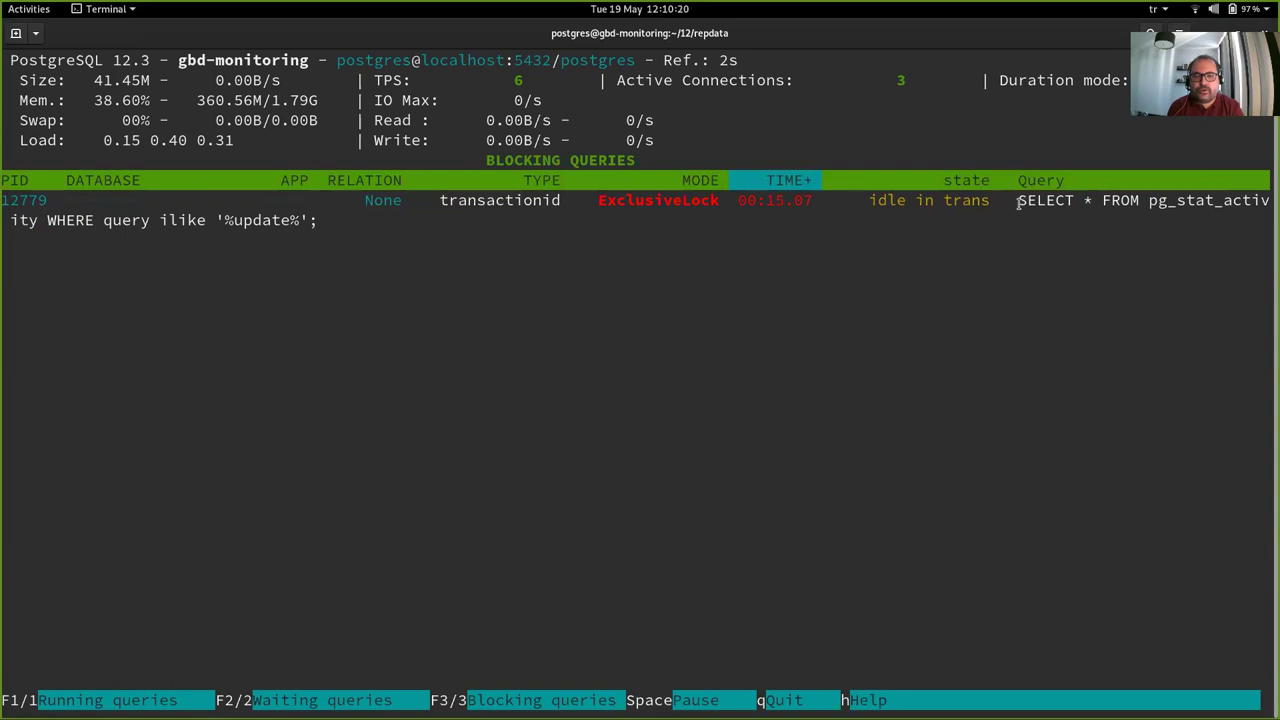
drag(1018, 203, 1084, 224)
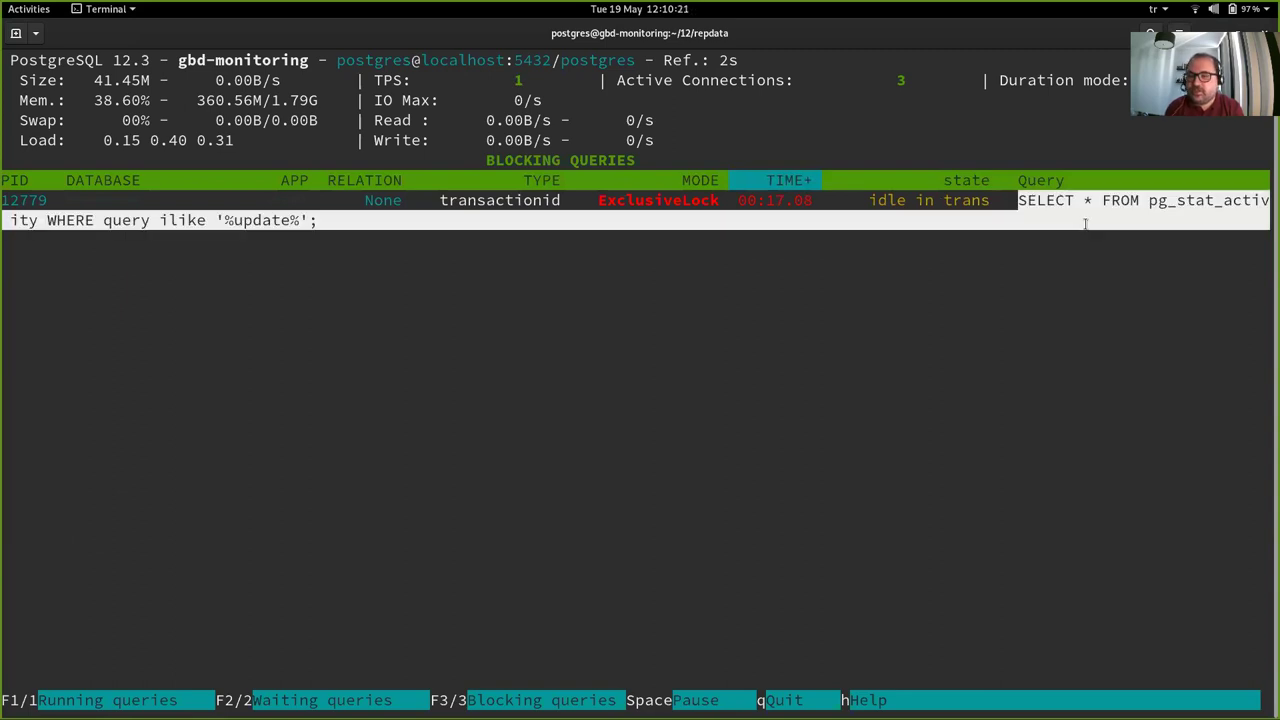
key(F2)
drag(1017, 200, 1157, 200)
- Return to the first psql session and commit its open transaction
key(alt+Tab)
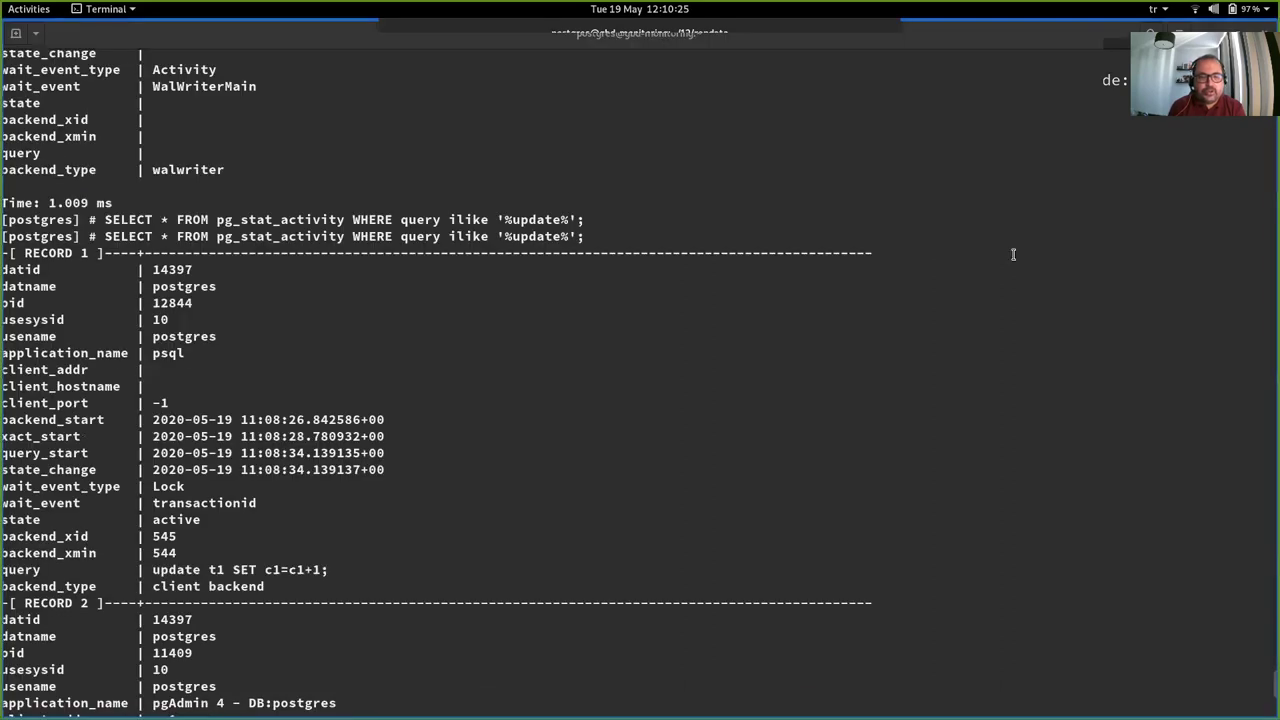
scroll(931, 314, down, 10)
text(commit;)
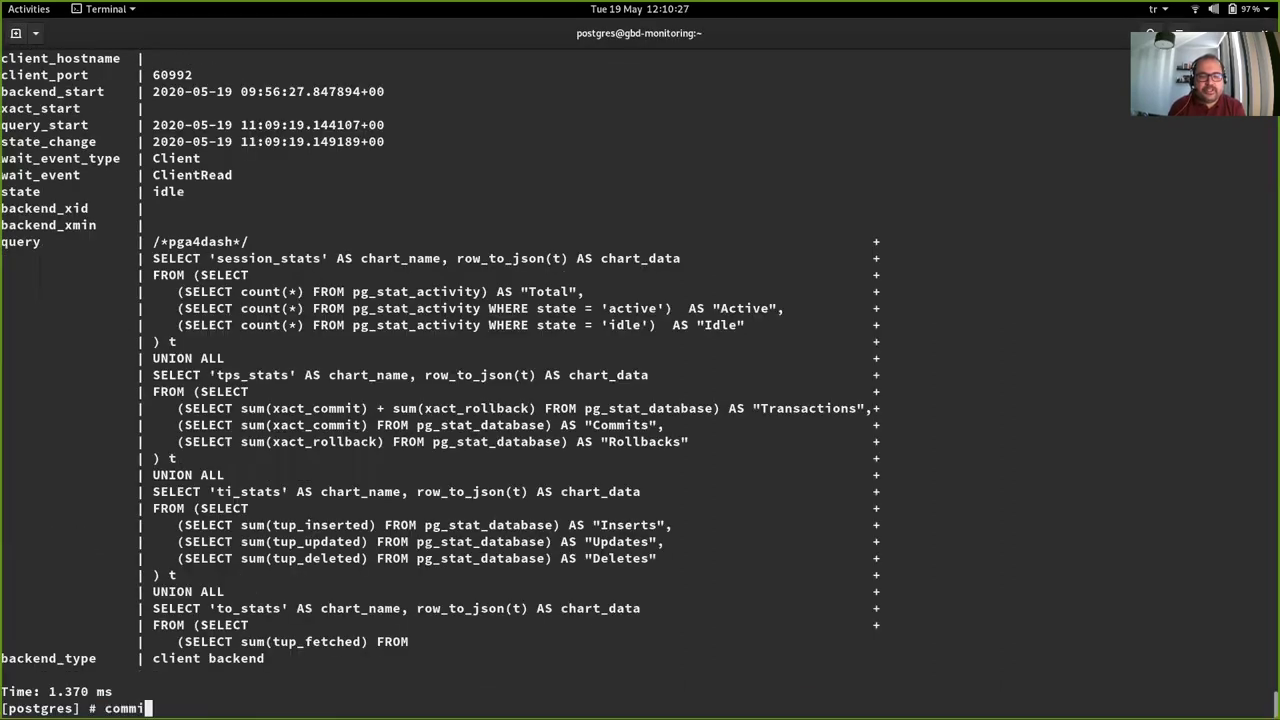
key(Return)
- Switch to pg_activity and check its waiting, running and blocking query lists
key(alt+Tab)
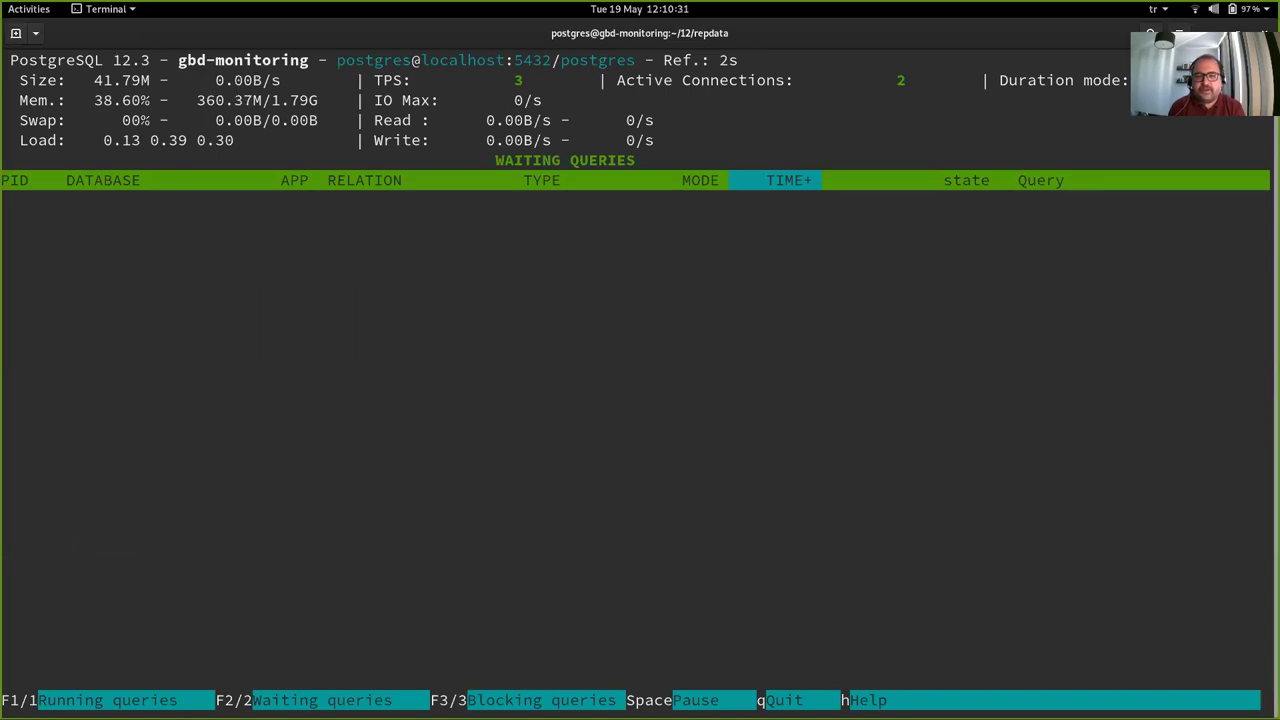
key(F1)
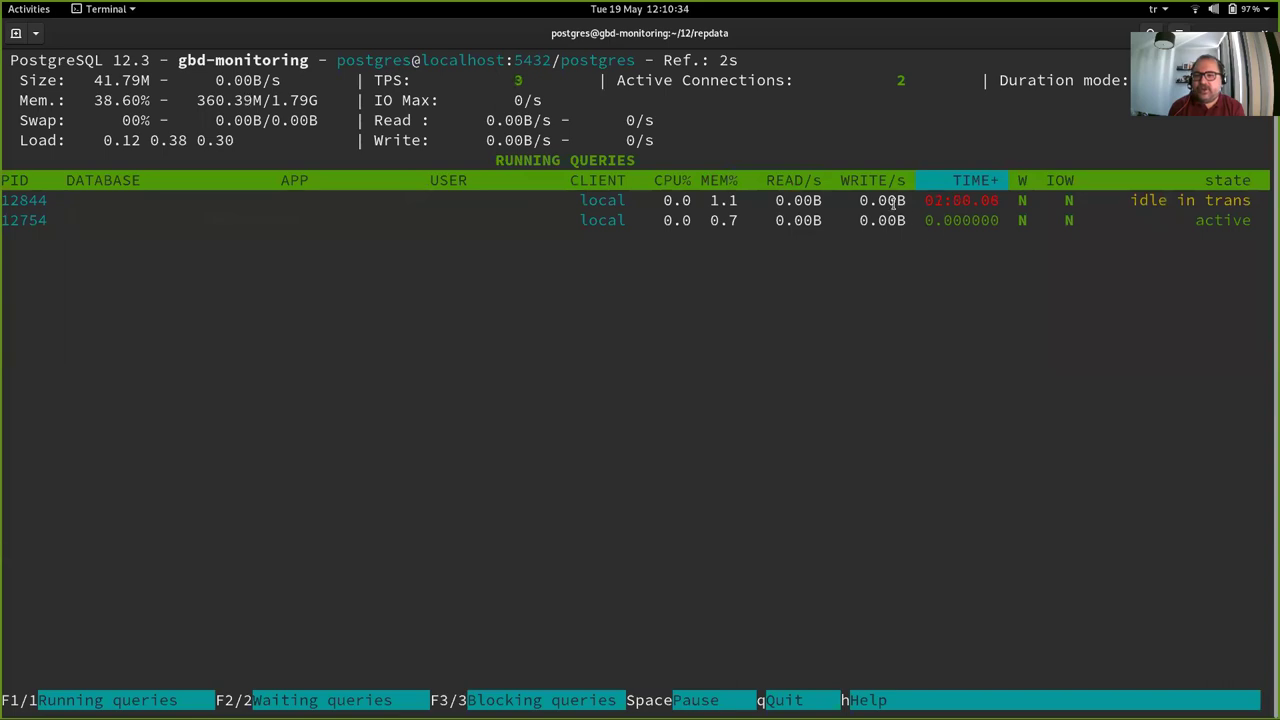
key(Down)
key(F2)
key(F3)
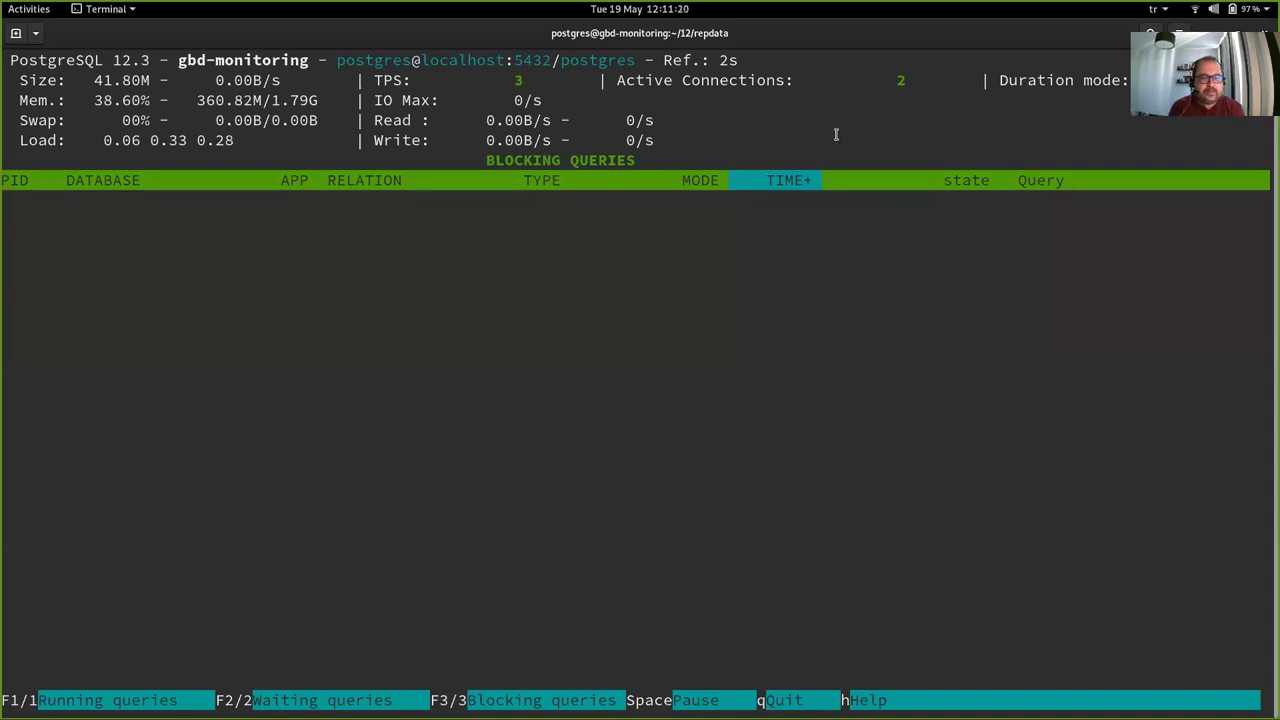
- Quit pg_activity, clear the terminal, and start psql from the command history
key(q)
key(ctrl+l)
key(ctrl+r)
text(psql)
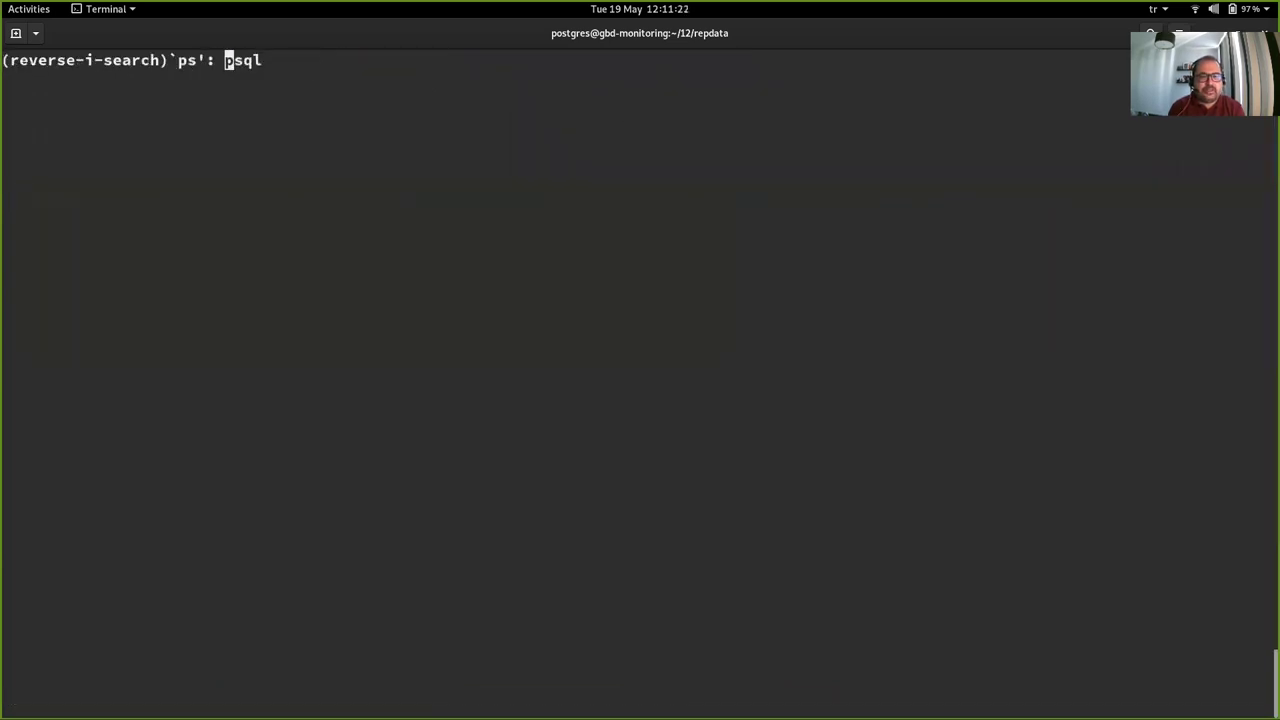
key(Return)
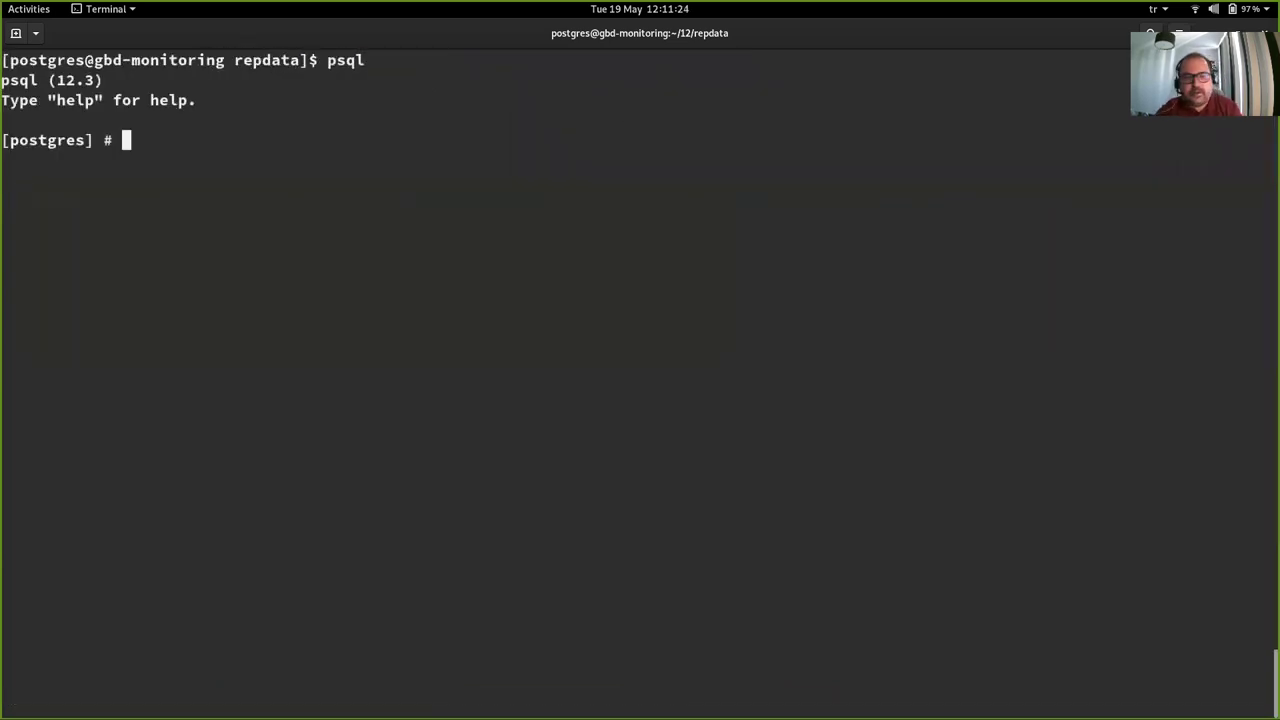
- Open the postgres_dba menu with :dba, run the rough table bloat report (b1), and highlight the bloat estimate for t1
text(:dba)
key(Return)
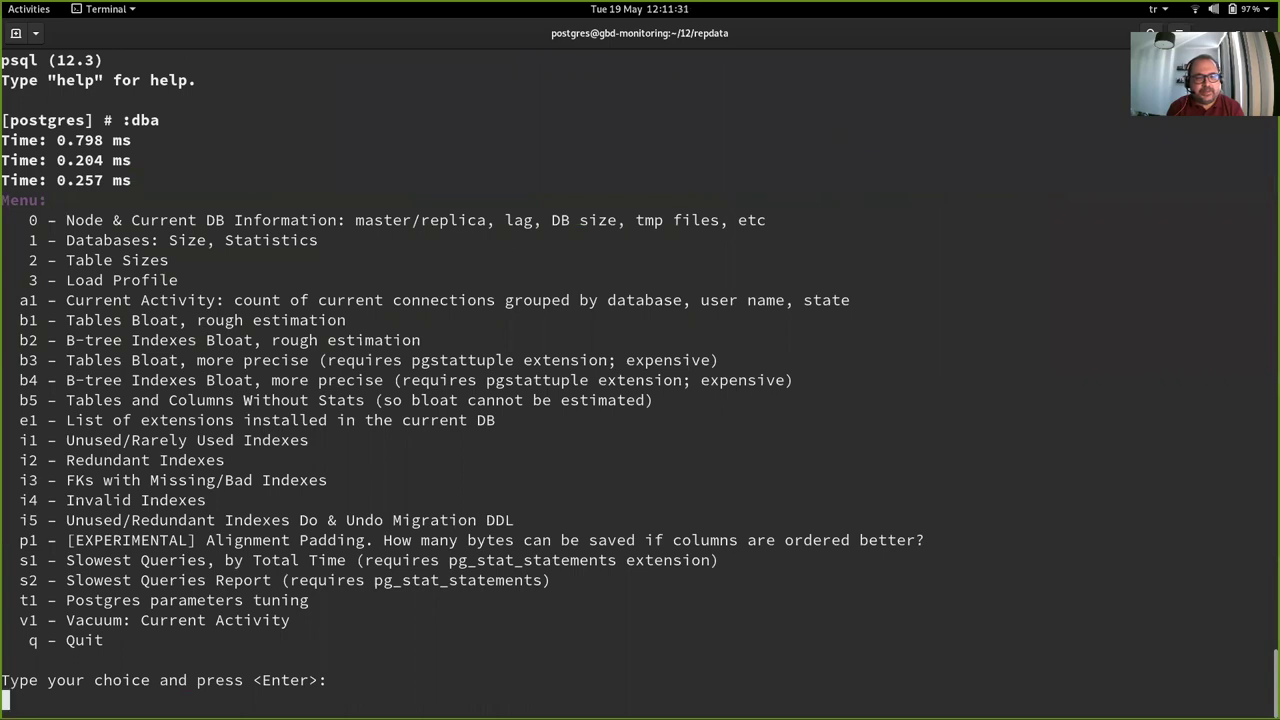
text(b1)
key(Return)
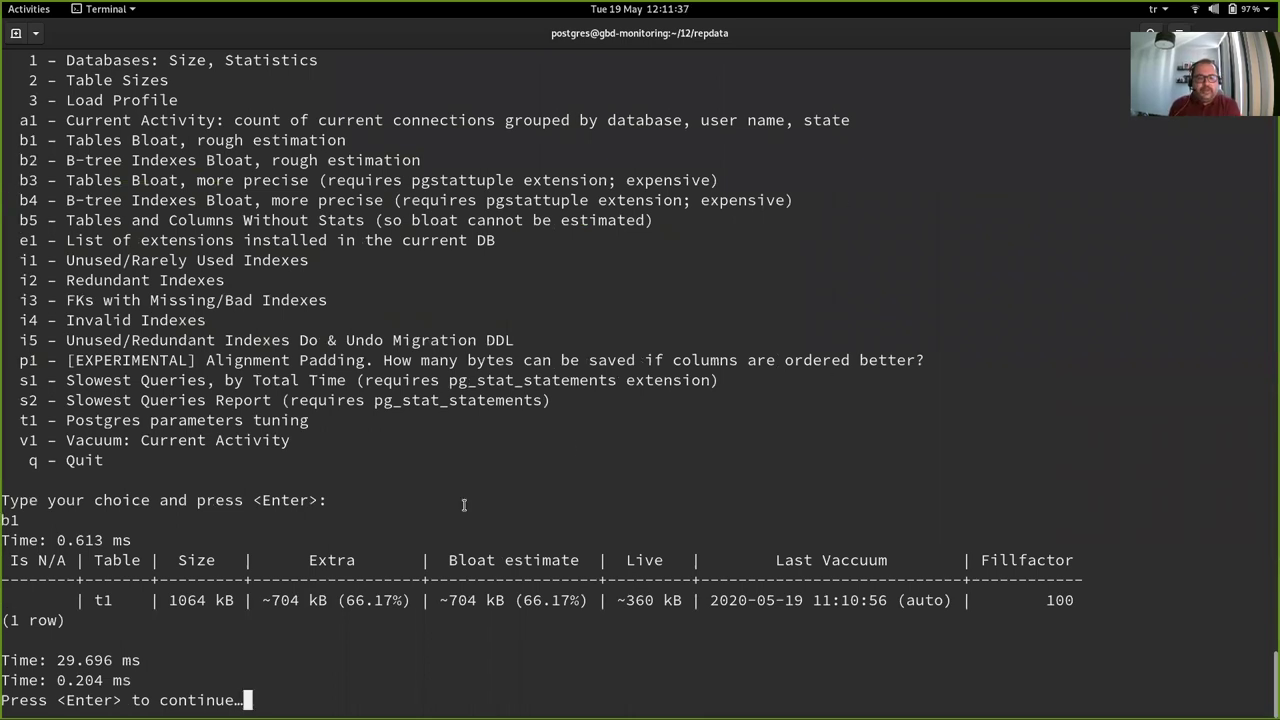
drag(440, 600, 594, 597)
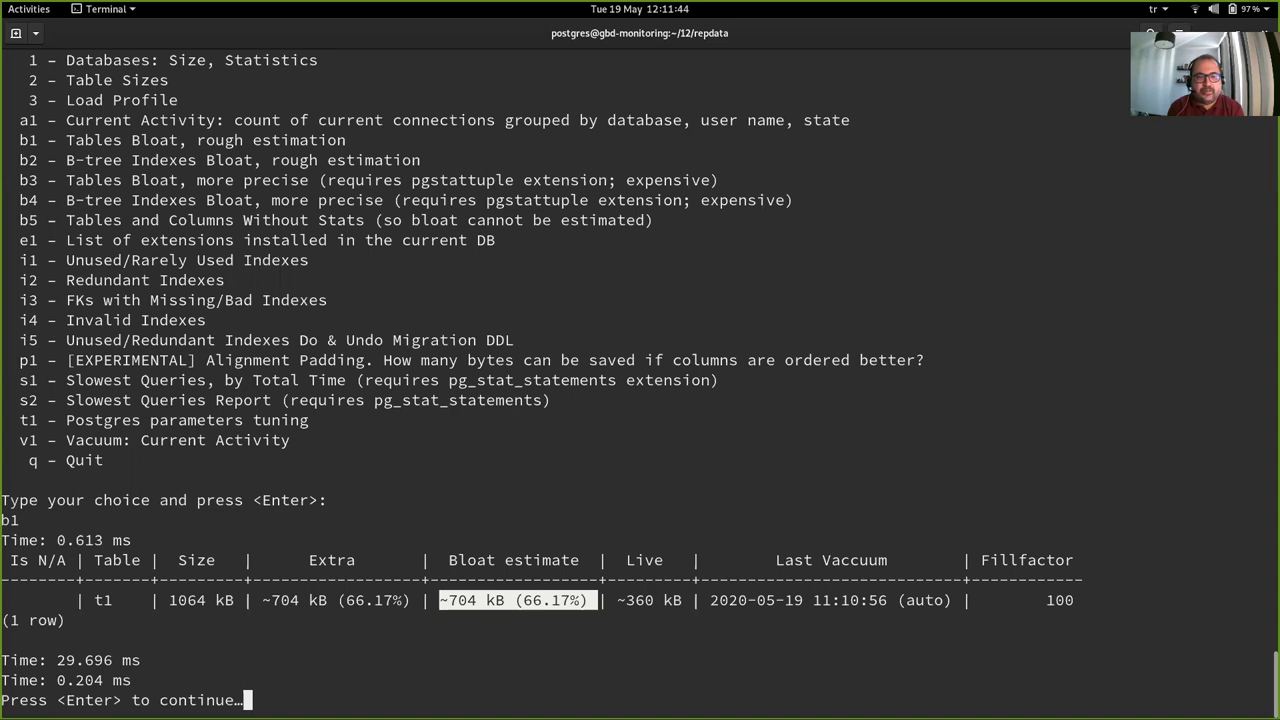
- Return to the postgres_dba menu, run the redundant indexes report (i2), and dismiss its result
key(Return)
text(i2)
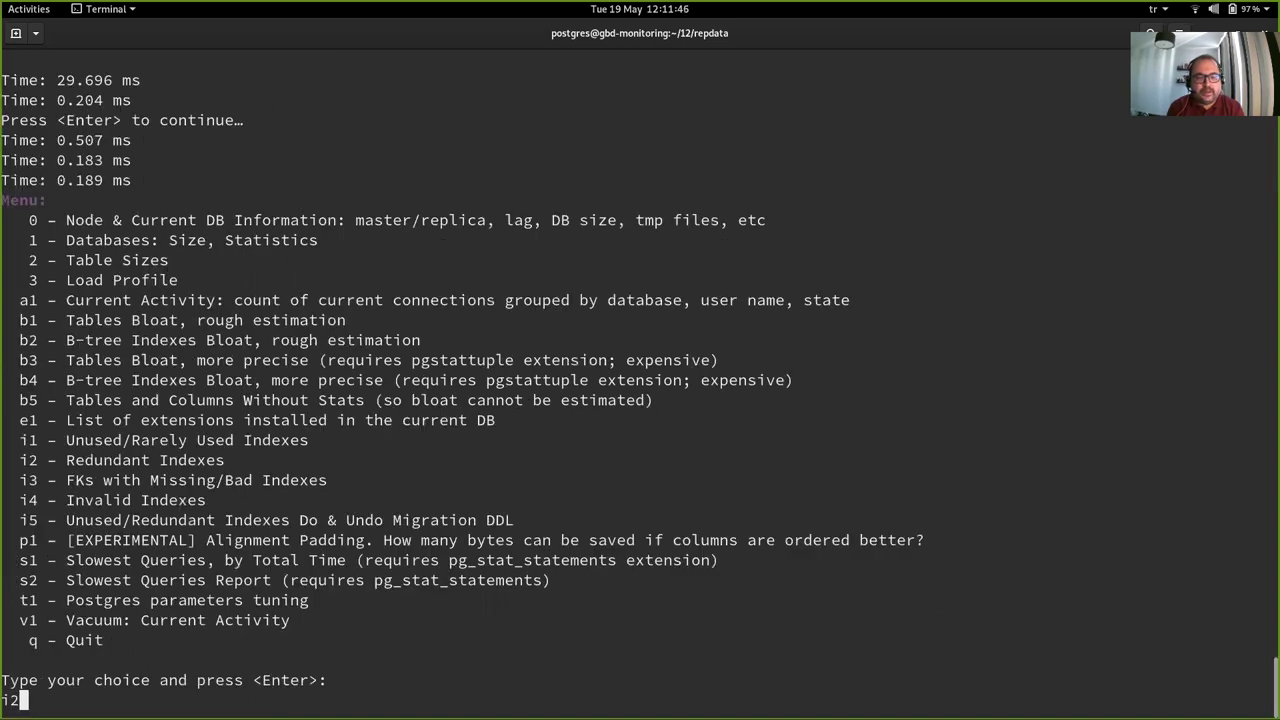
key(Return)
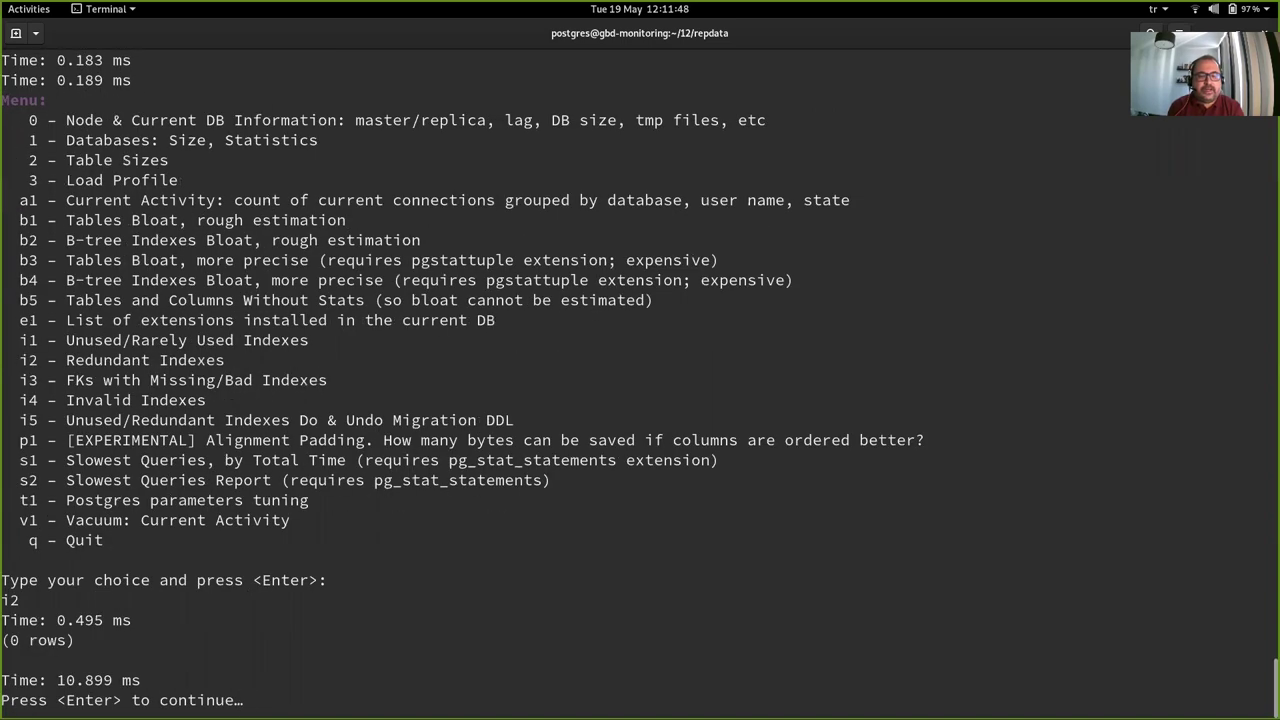
key(Return)
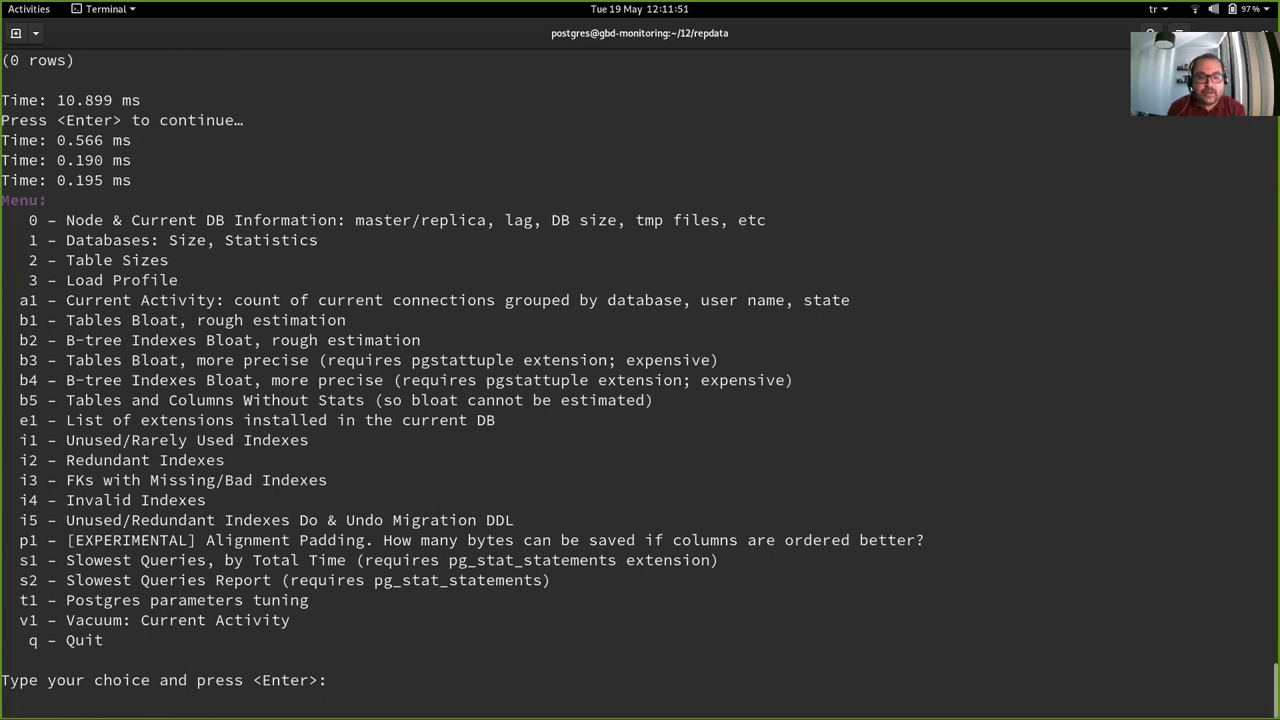
- Run the unused or rarely used indexes report (i1), and try the more precise B-tree index bloat report (b4)
text(i1)
key(Return)
key(Return)
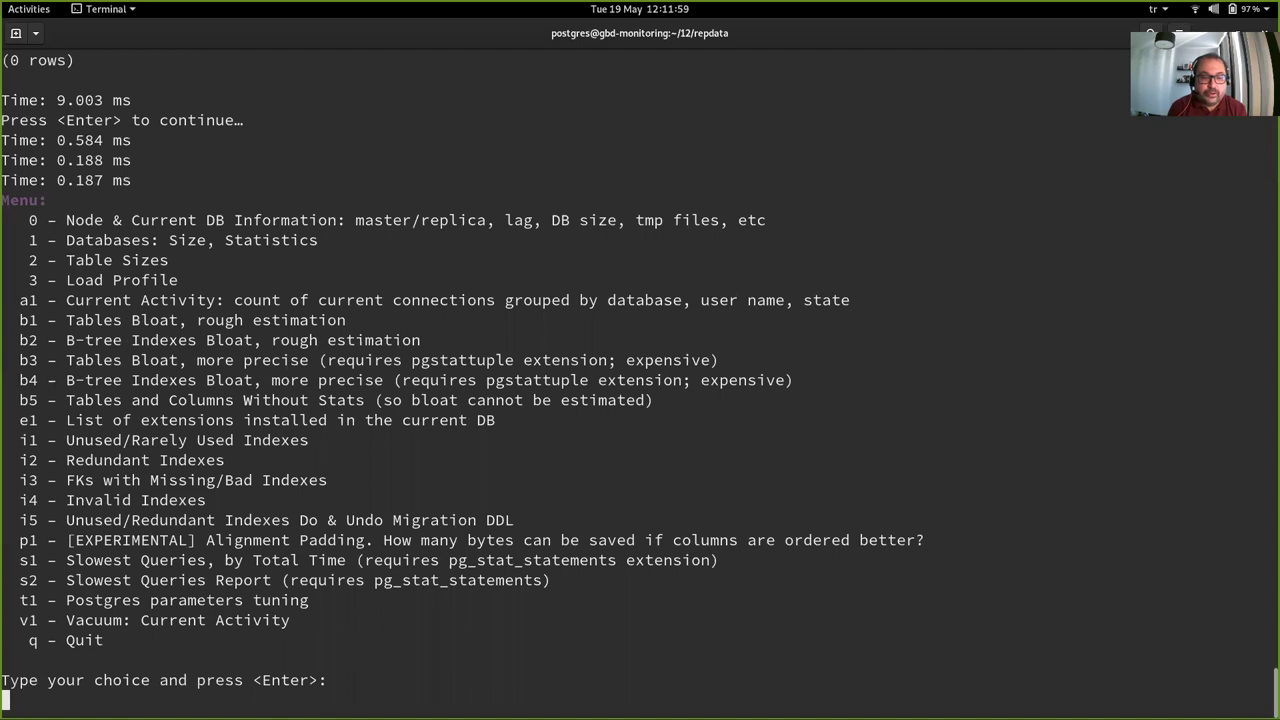
text(b4)
key(Return)
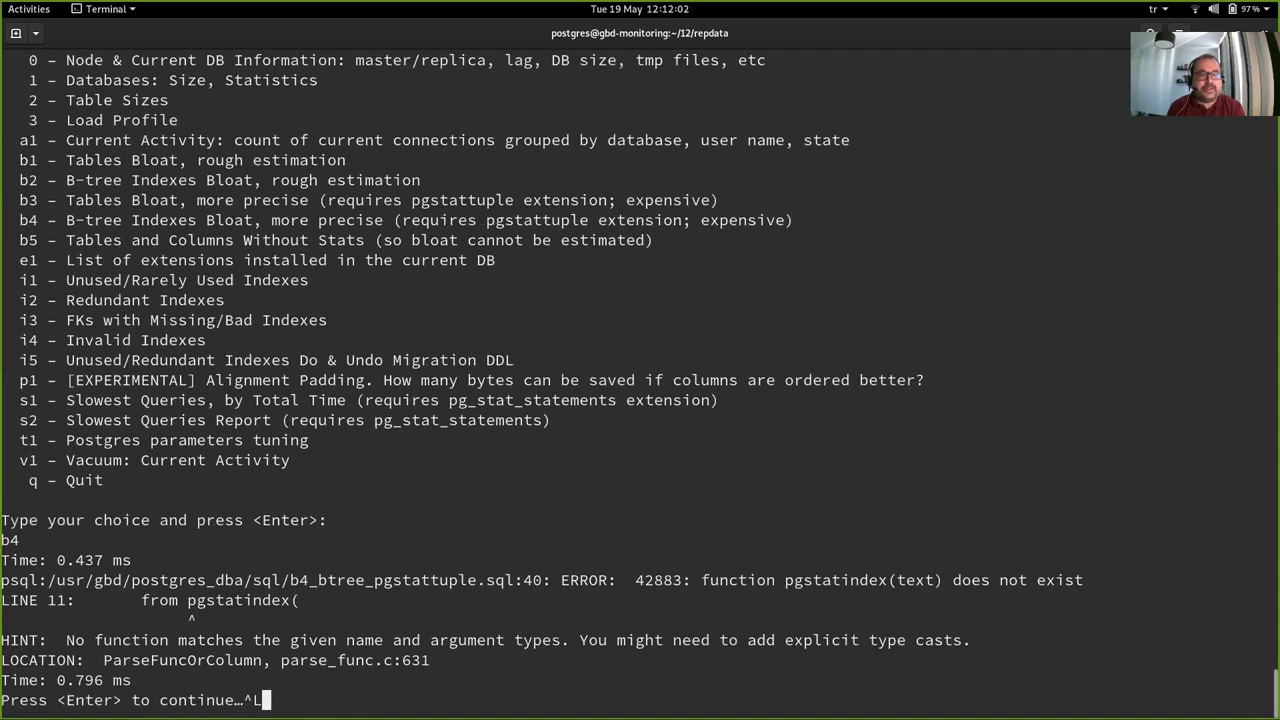
- Dismiss the b4 report result to return to the postgres_dba menu, and switch to Firefox
text(q)
key(Return)
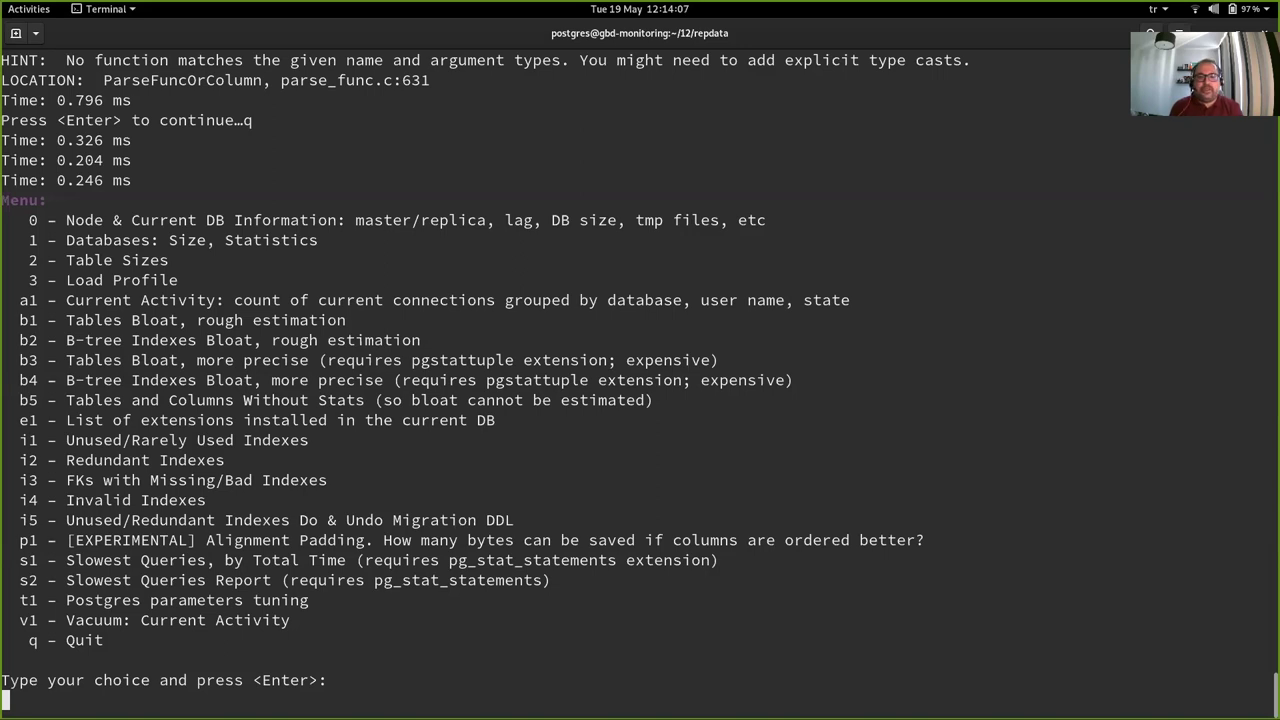
key(alt+Tab)
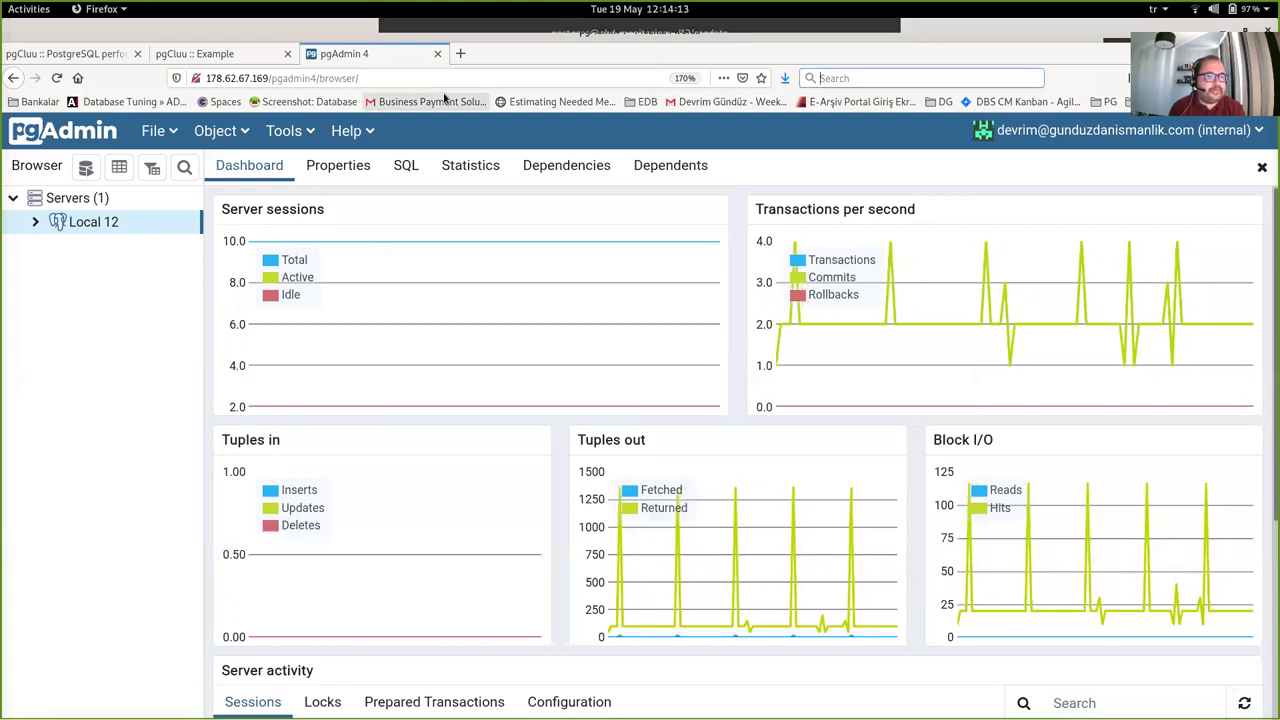
- Load the GitHub repository darold/pgbadger in the current tab, confirming that the pgAdmin page is left
click(350, 72)
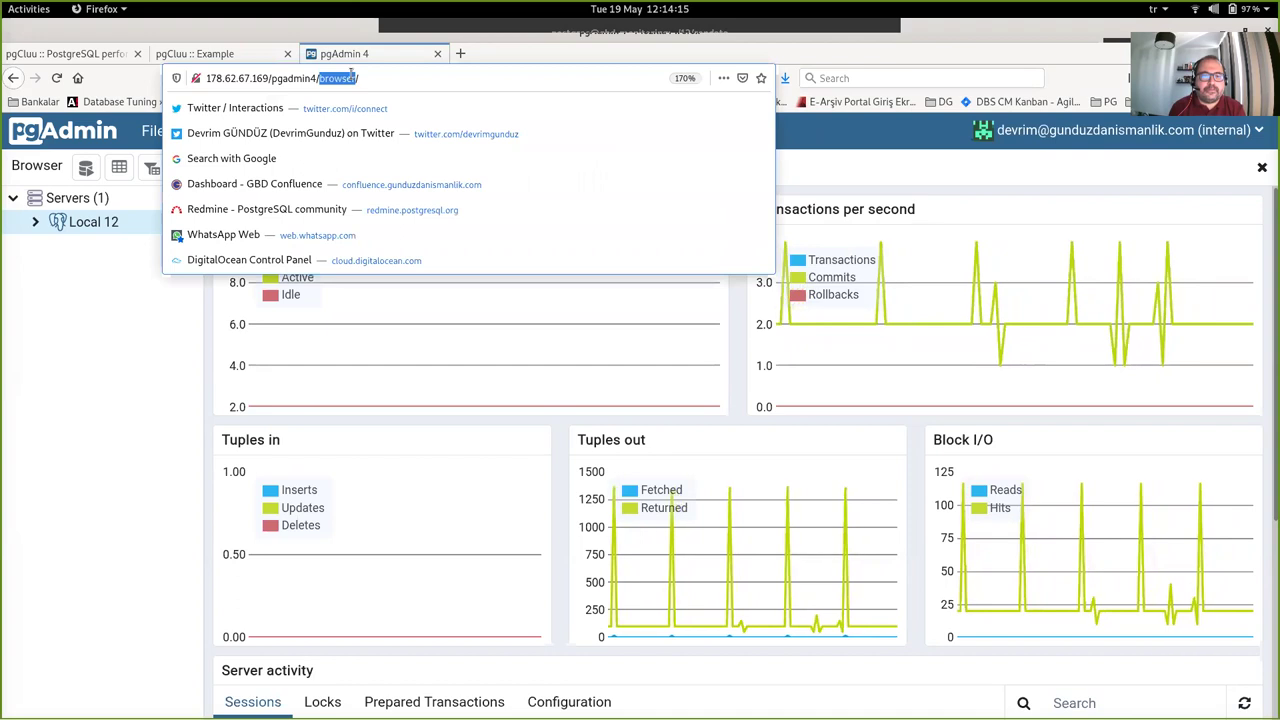
text(pga)
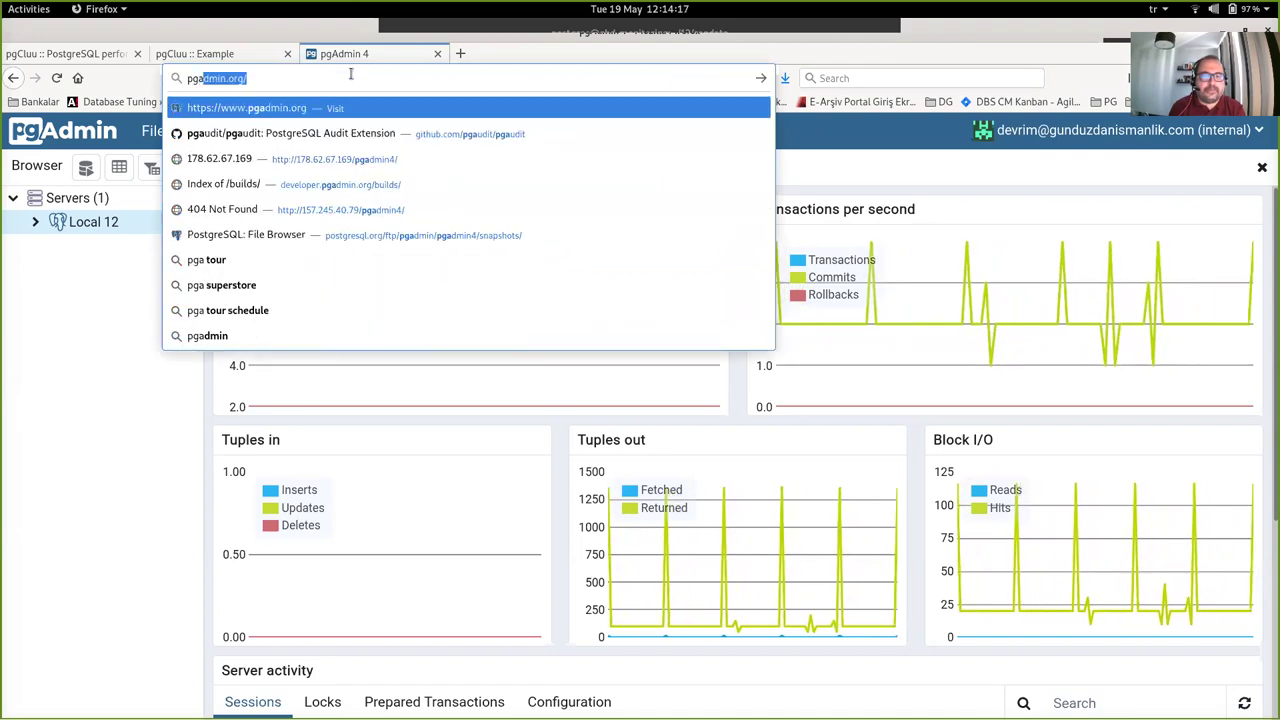
key(BackSpace)
key(BackSpace)
text(badger)
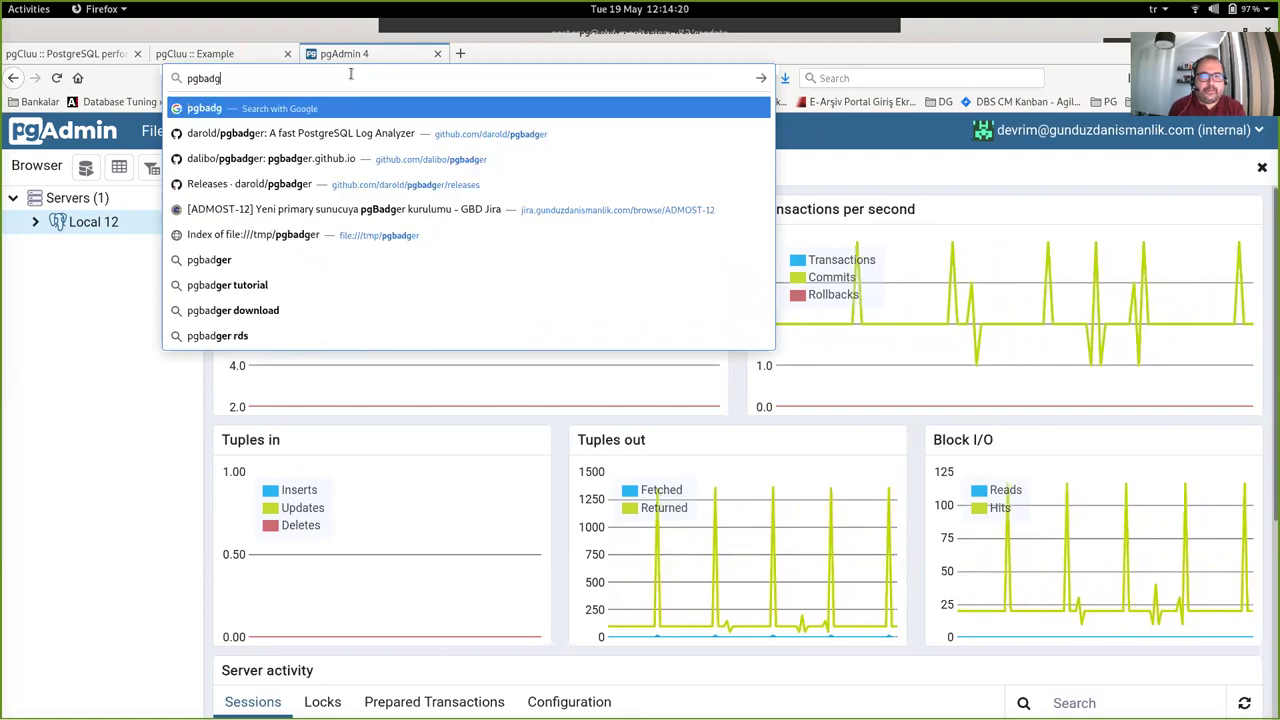
key(Down)
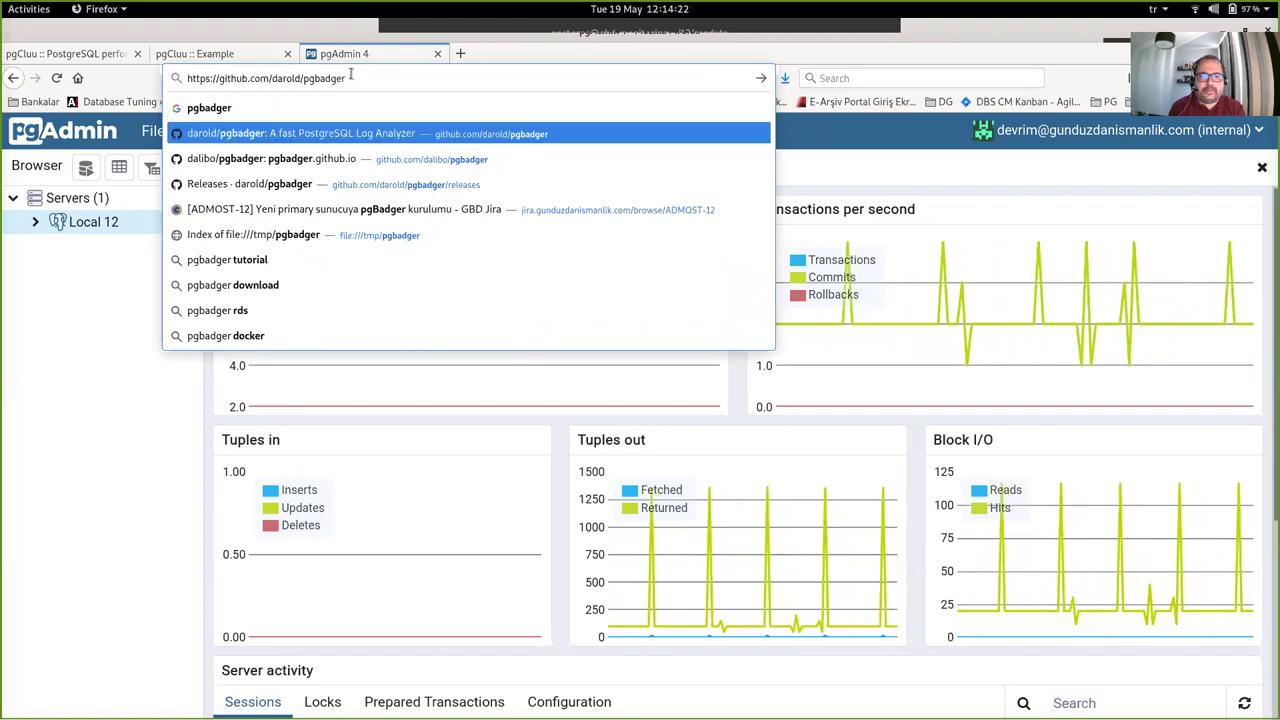
key(Return)
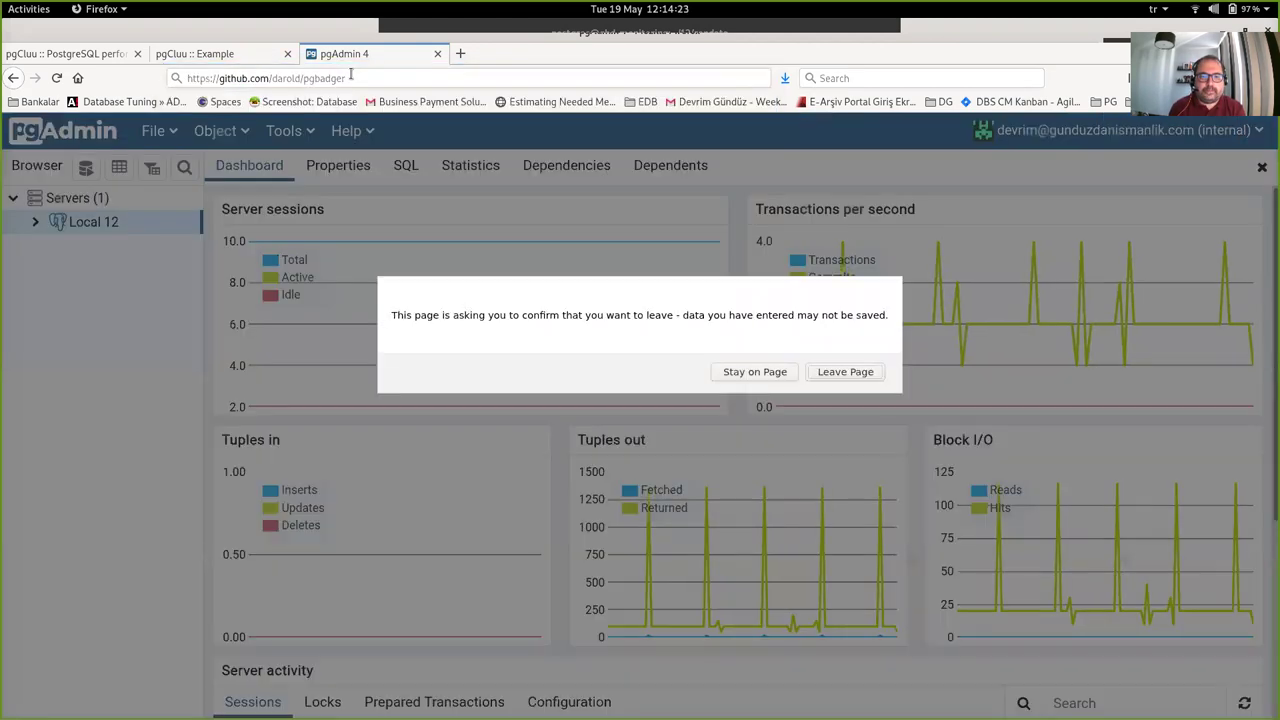
click(848, 373)
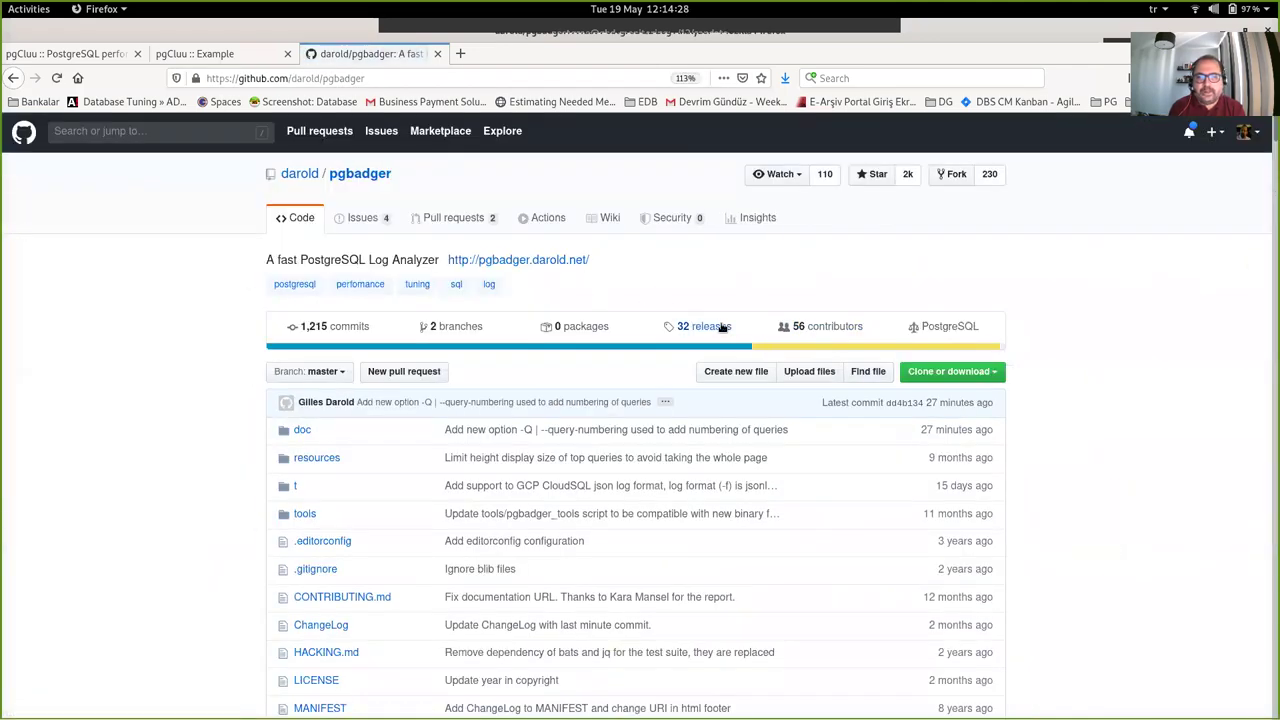
- Visit the pgBadger project website from the repository and open the v8.x sample report from its examples section
click(533, 263)
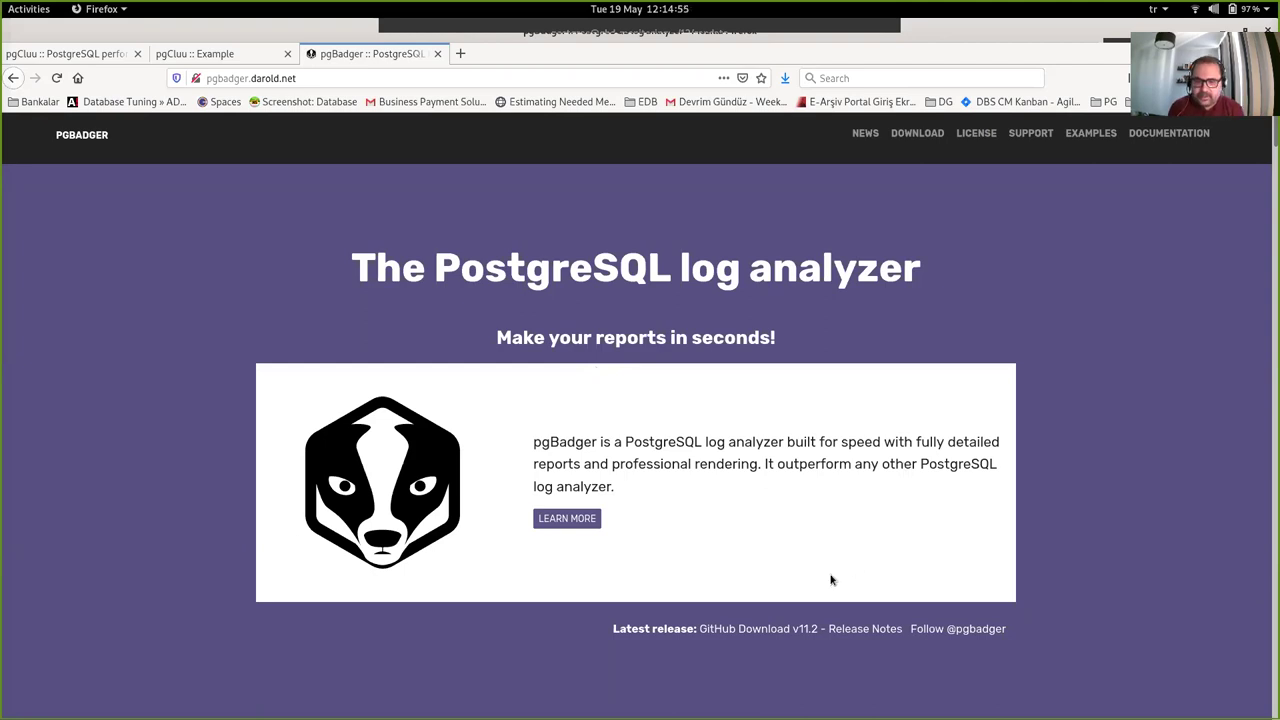
click(585, 521)
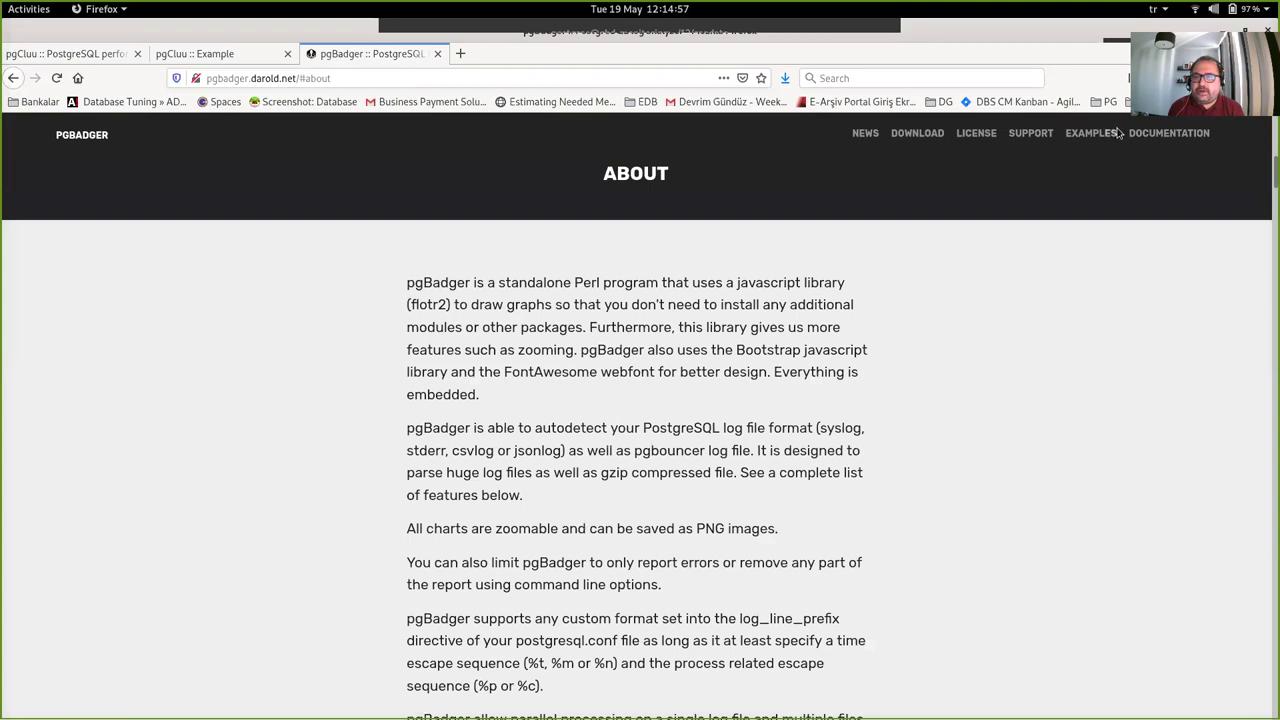
click(1072, 134)
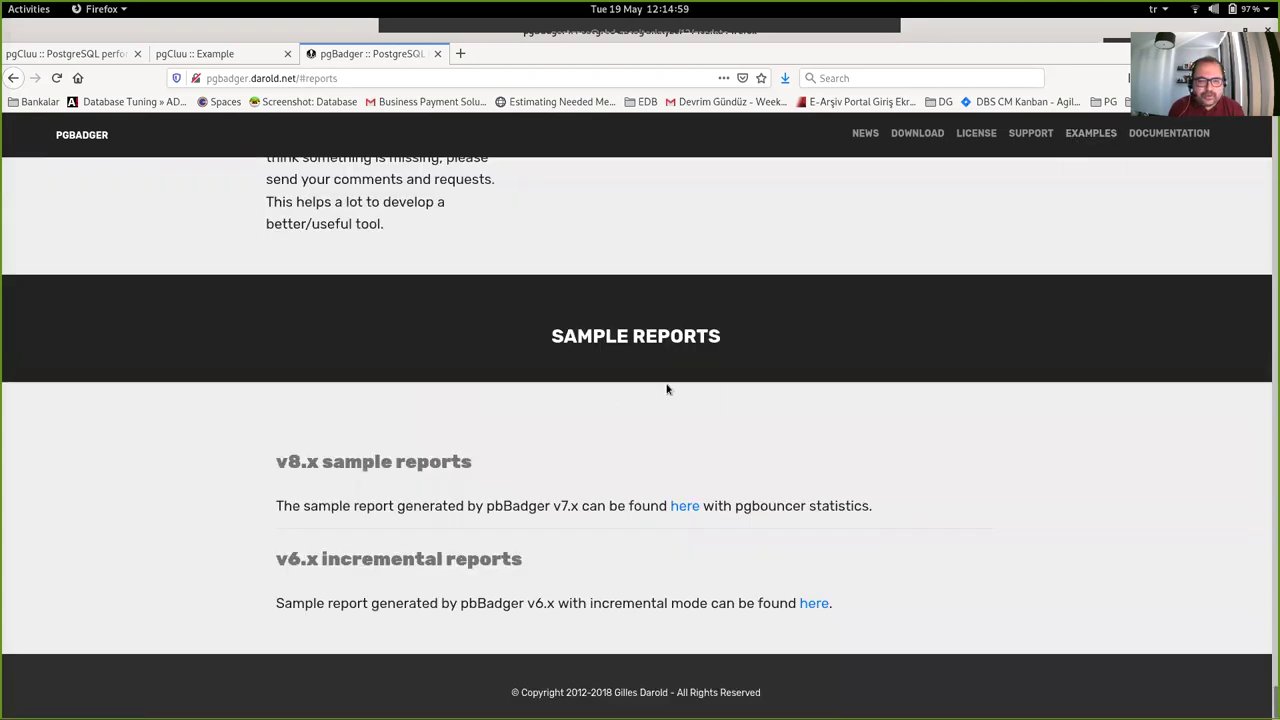
click(683, 507)
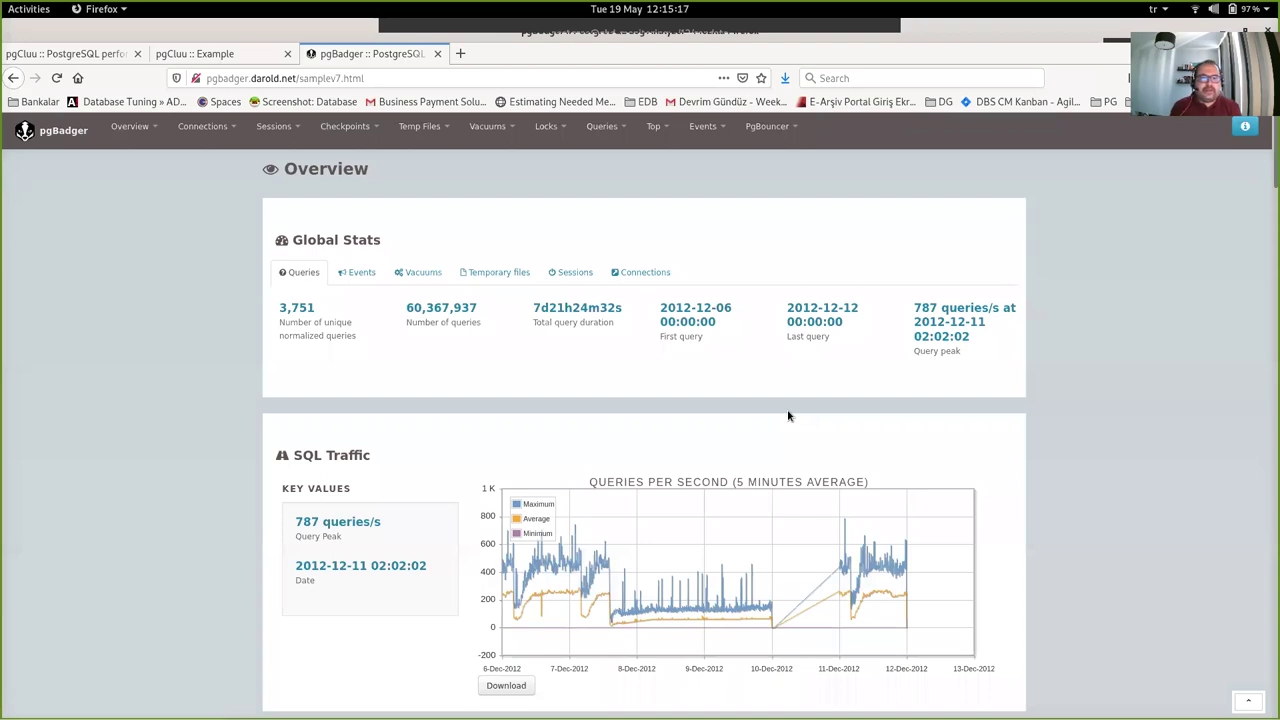
- View the checkpoints buffers and size of temporary files charts in the pgBadger sample report
click(330, 126)
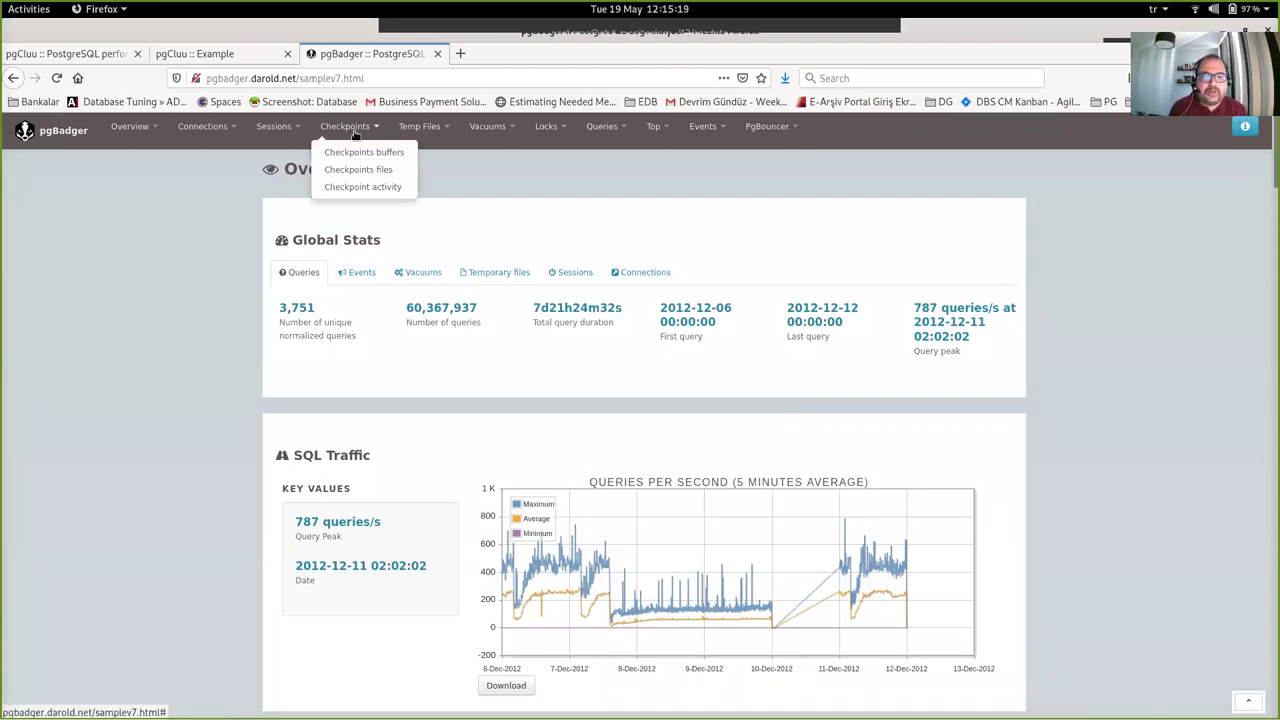
click(360, 151)
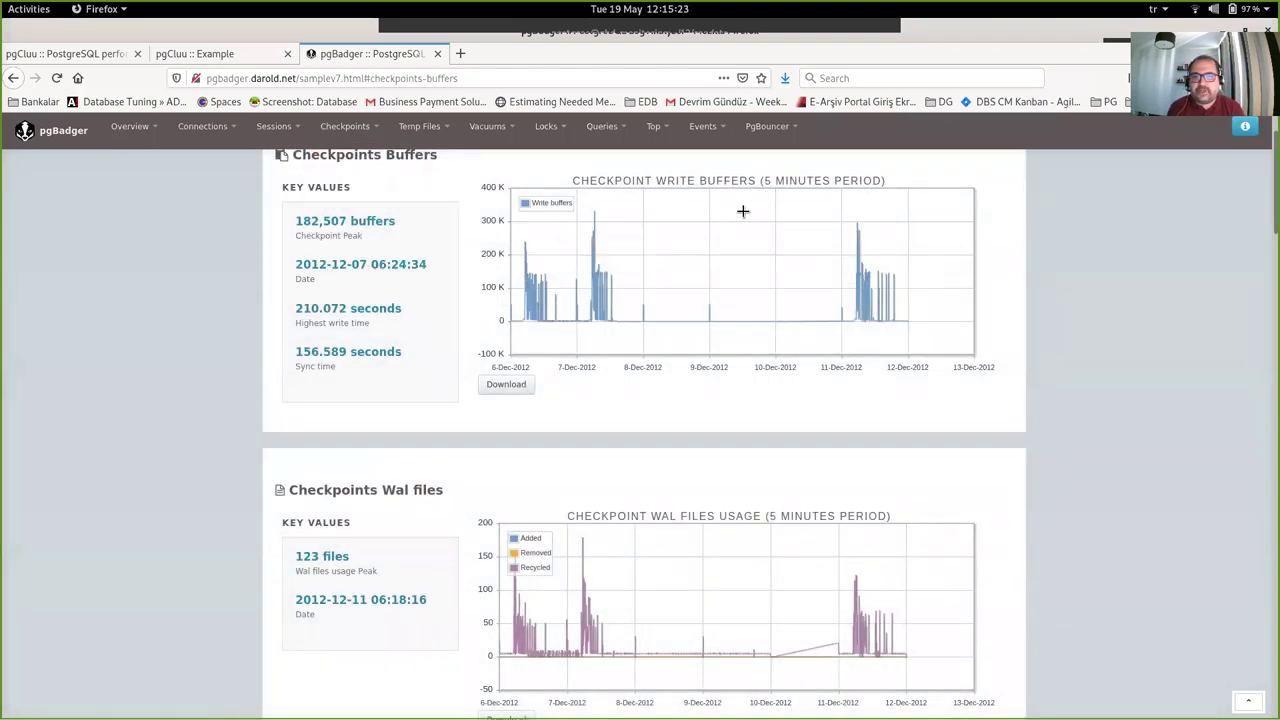
click(420, 125)
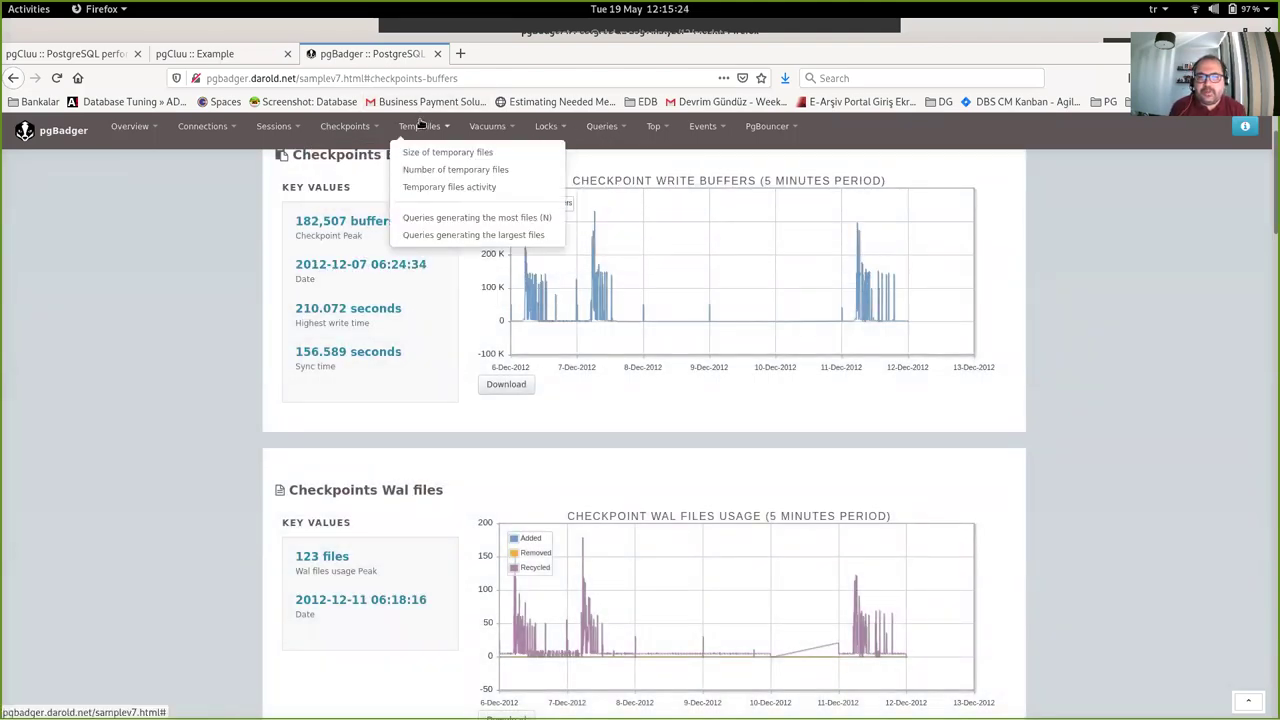
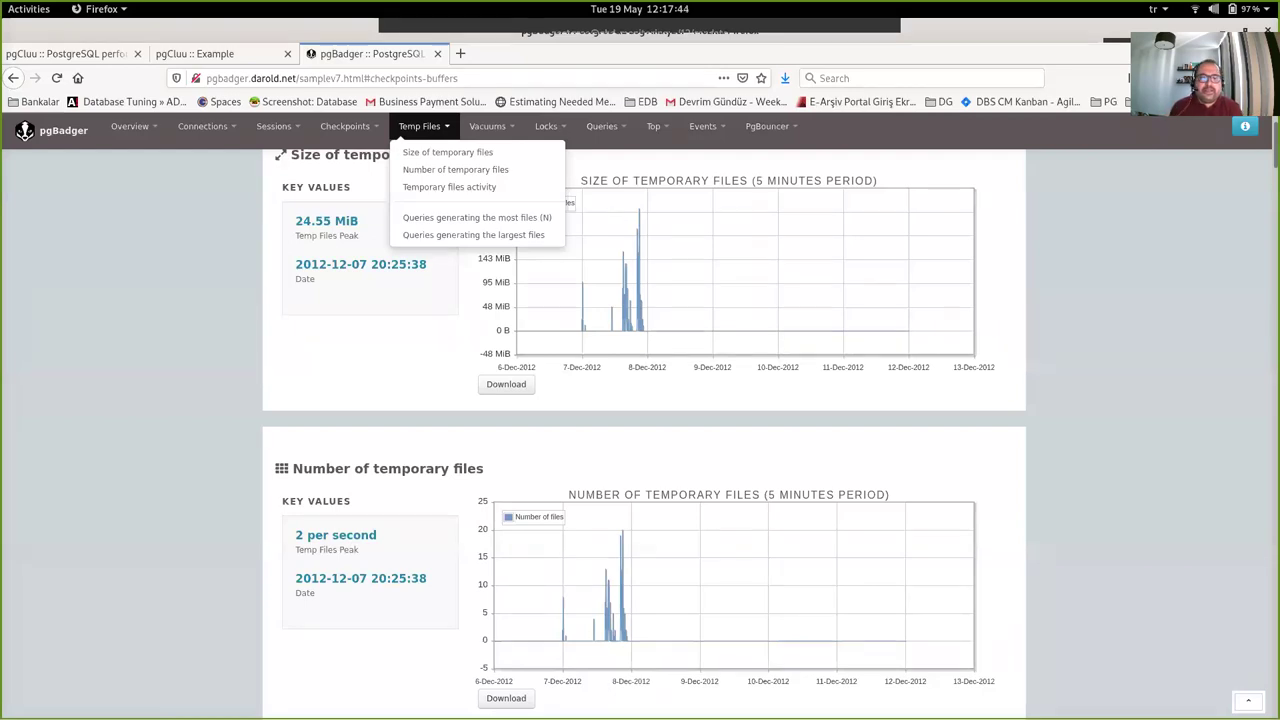
click(296, 313)
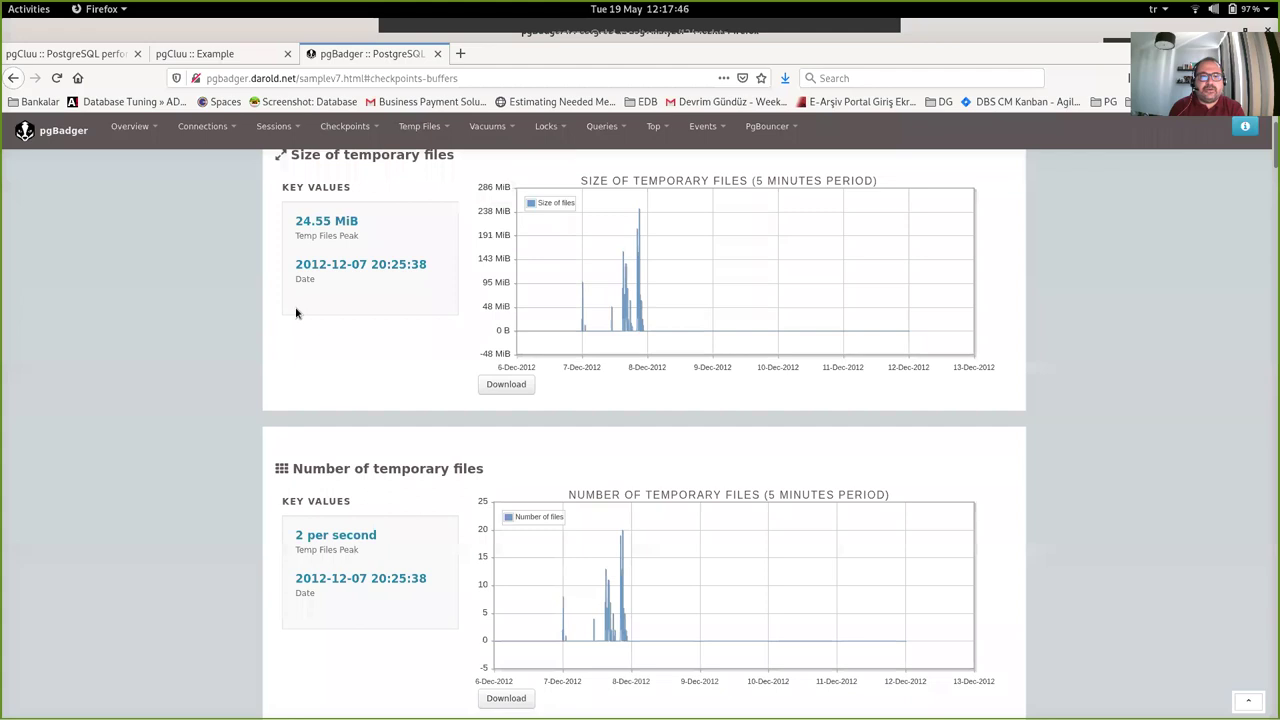
- Open the GBD Gitlab group in a new tab and go to its pgSpotter project
key(ctrl+t)
text(git)
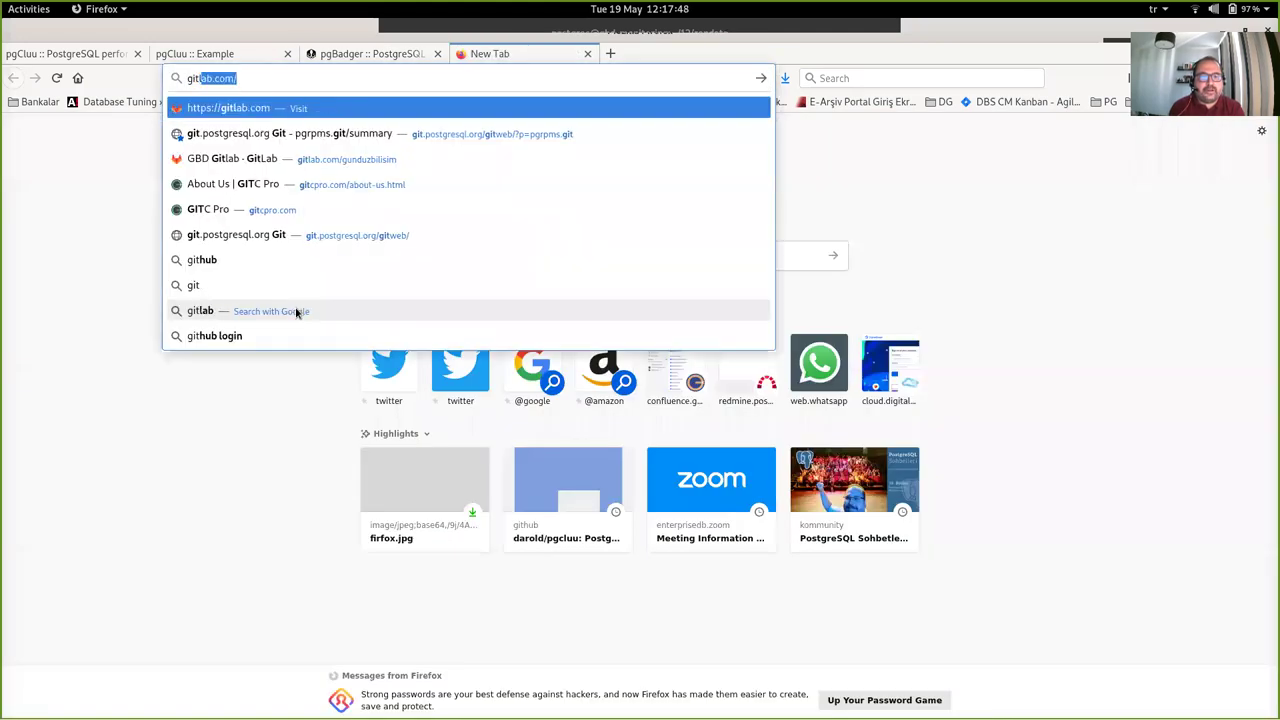
text(lab)
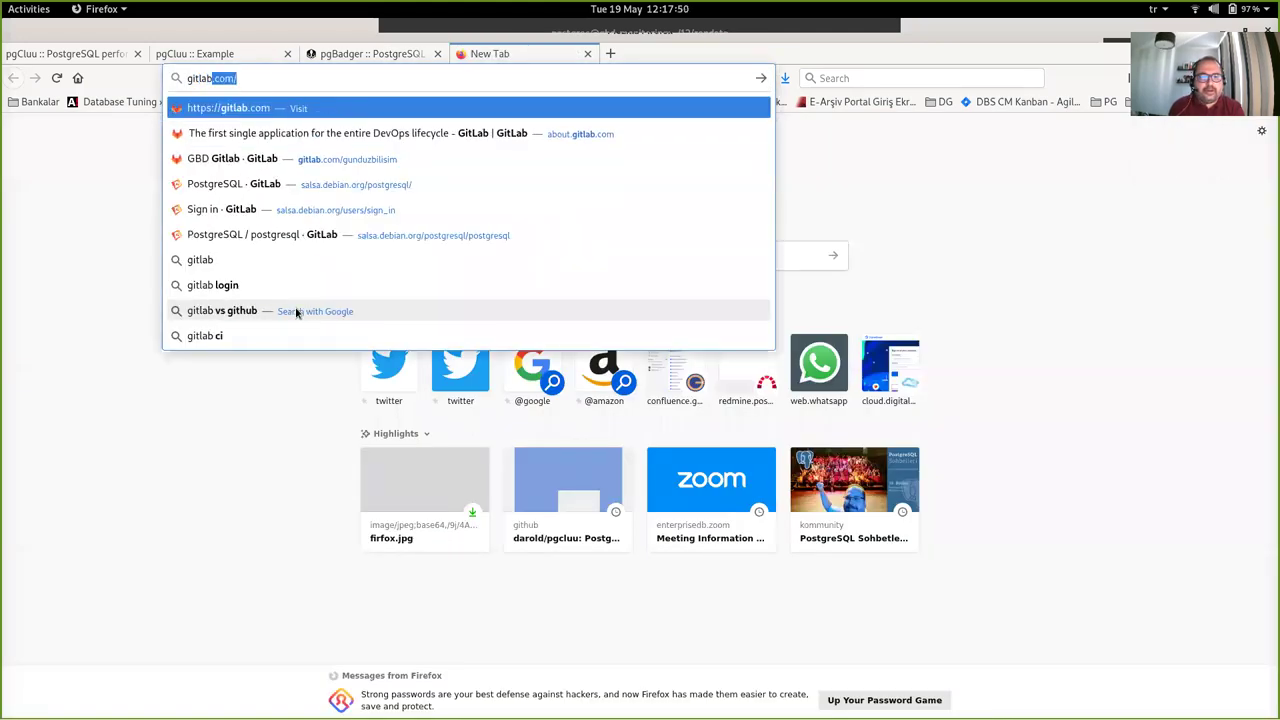
key(Down)
key(Down)
key(Return)
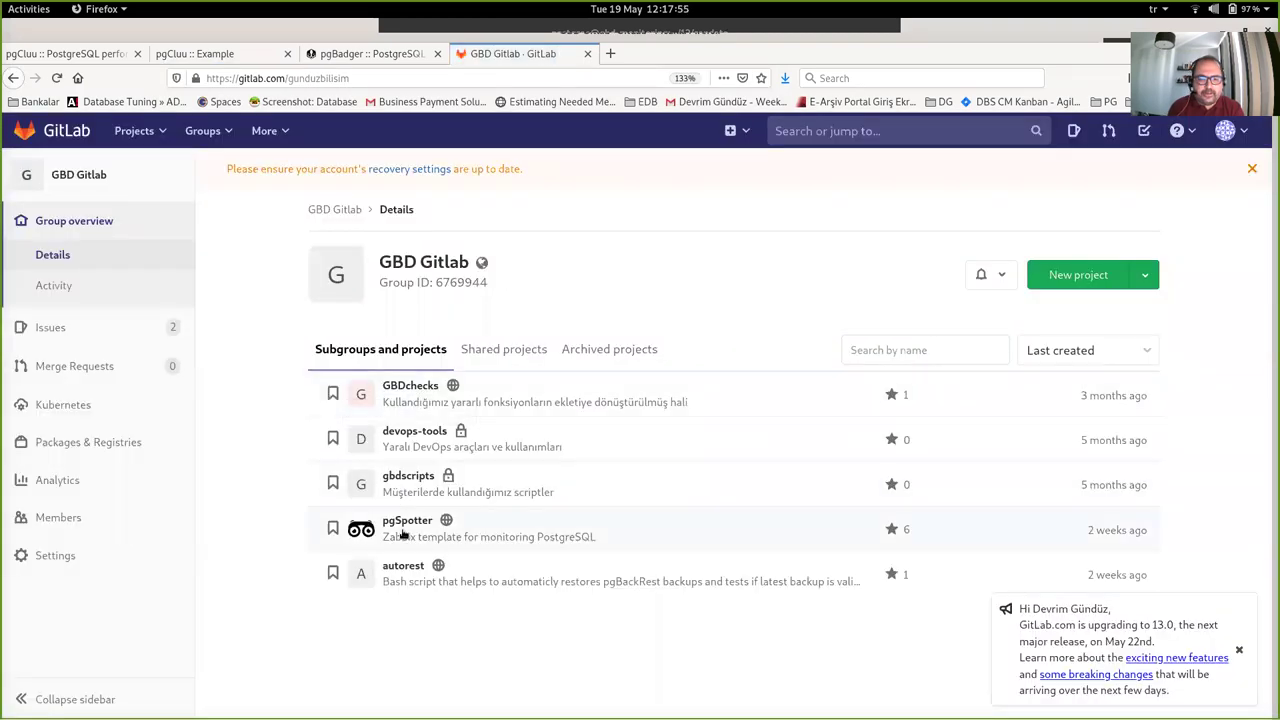
click(403, 524)
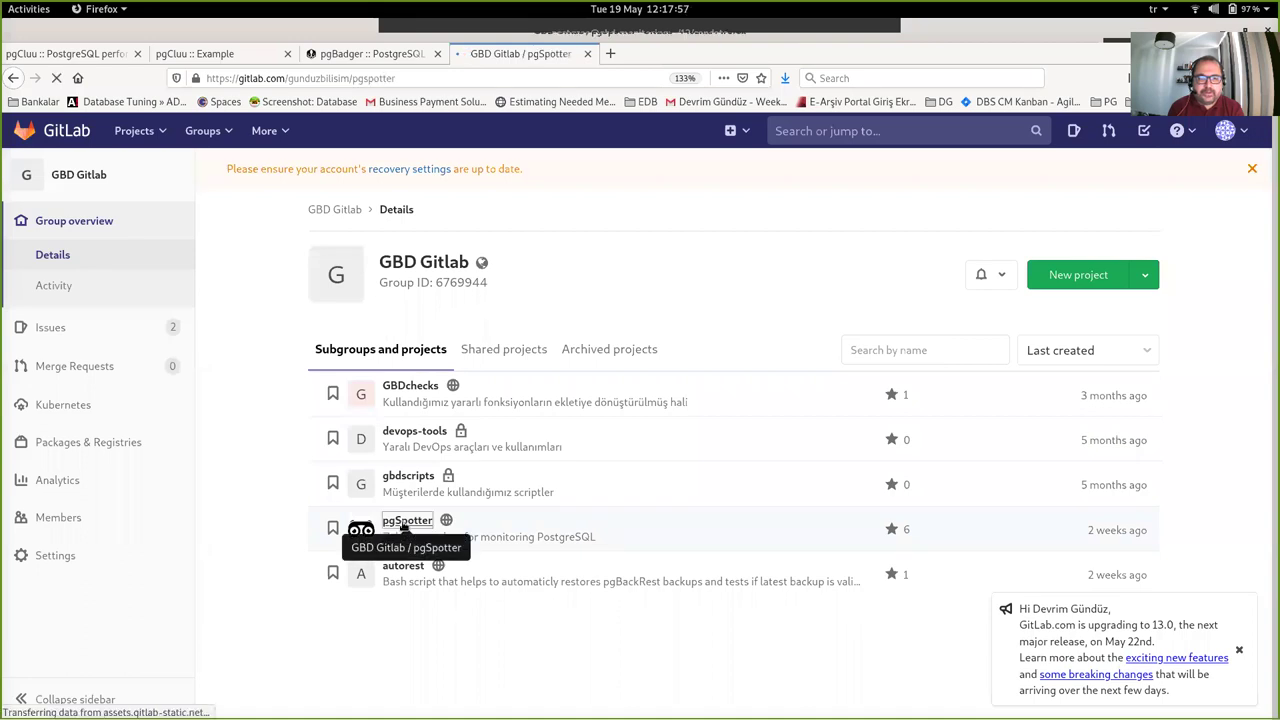